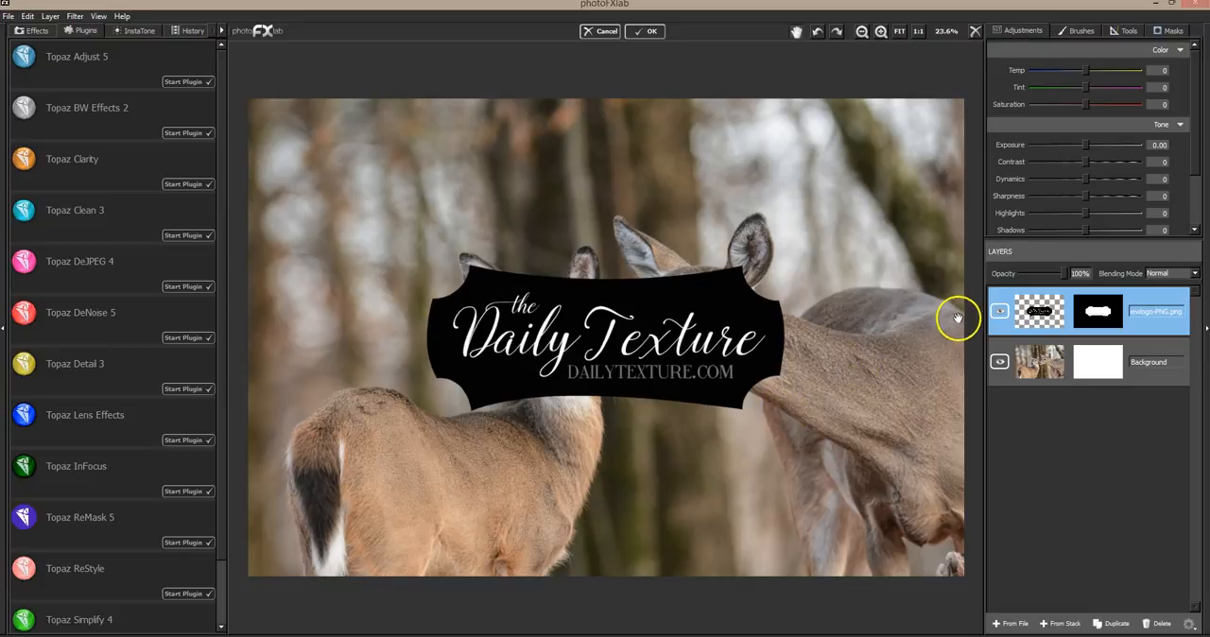
Hide the logo PNG layer and move the Background layer above it in the layer stack
click(999, 316)
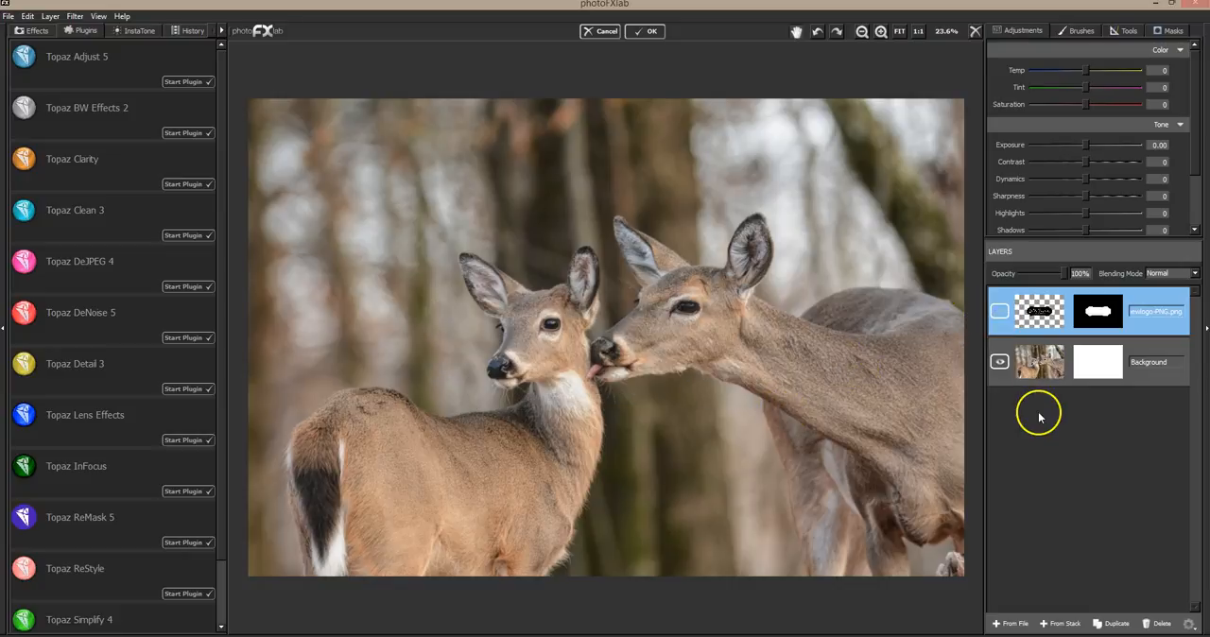
drag(1072, 376, 1082, 312)
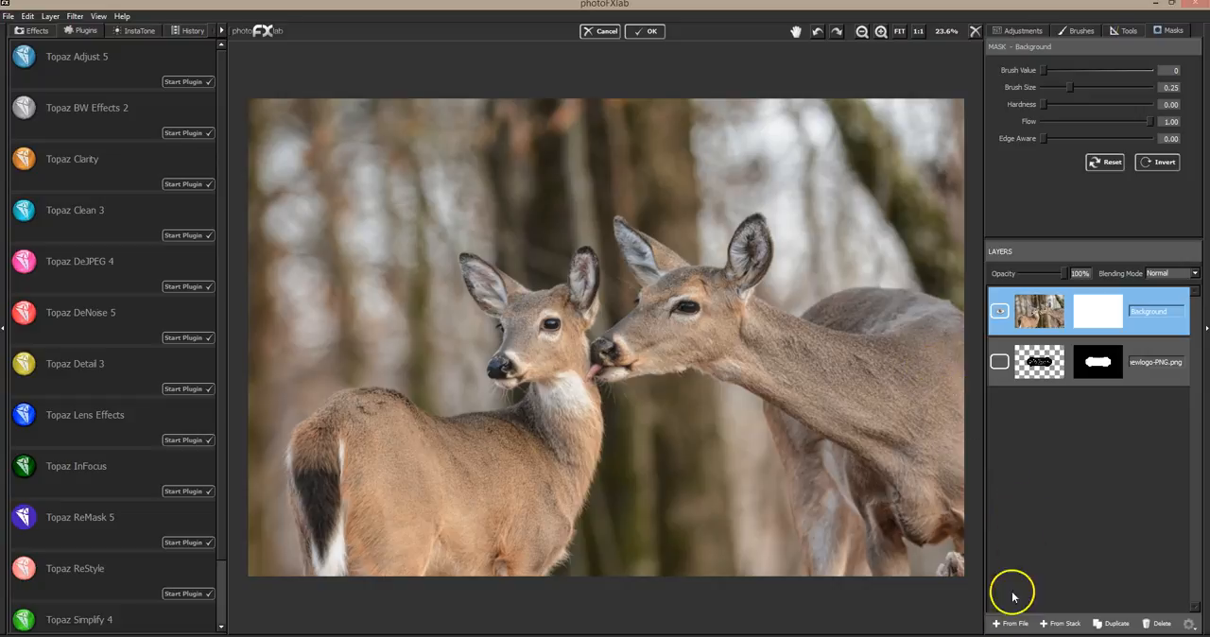
Start adding a layer from a file and browse from the DAILYTEXTURE.COM folder into DT-FLORAL FIELDS
click(1014, 624)
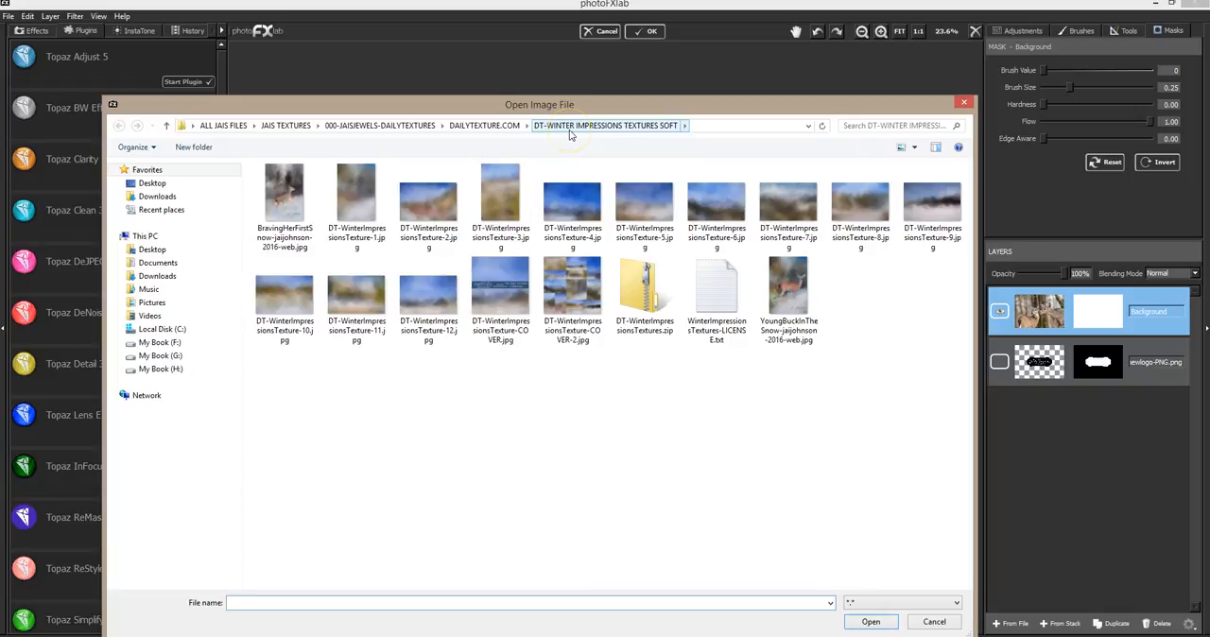
drag(633, 109, 531, 70)
drag(868, 262, 532, 259)
drag(414, 63, 1209, 276)
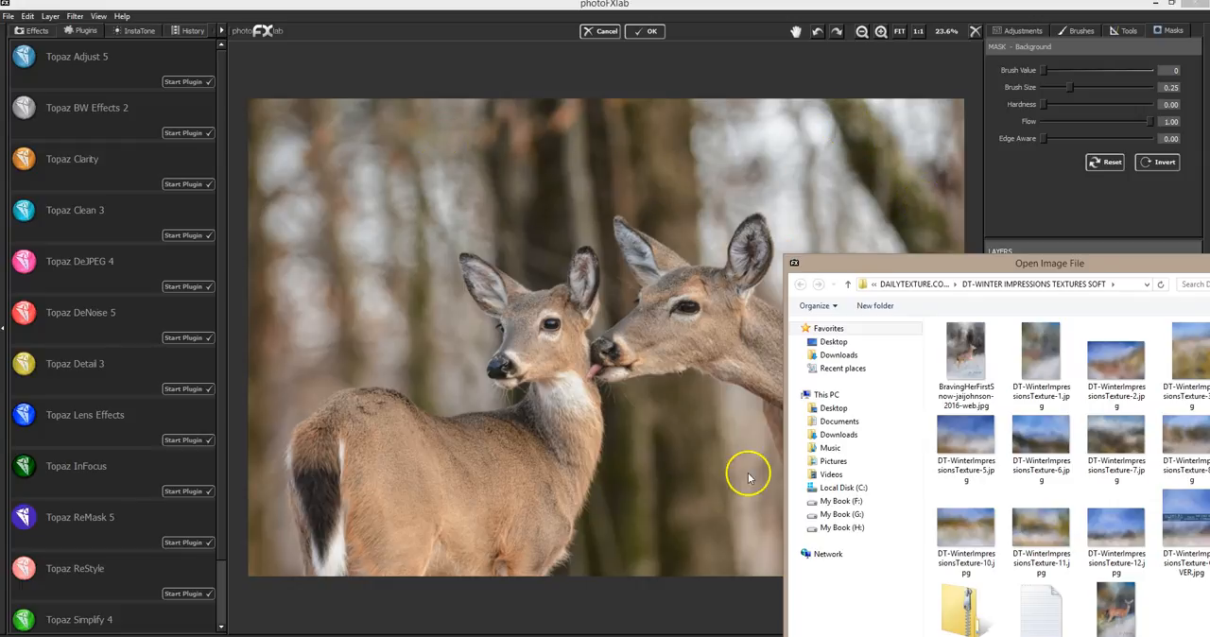
drag(857, 267, 102, 75)
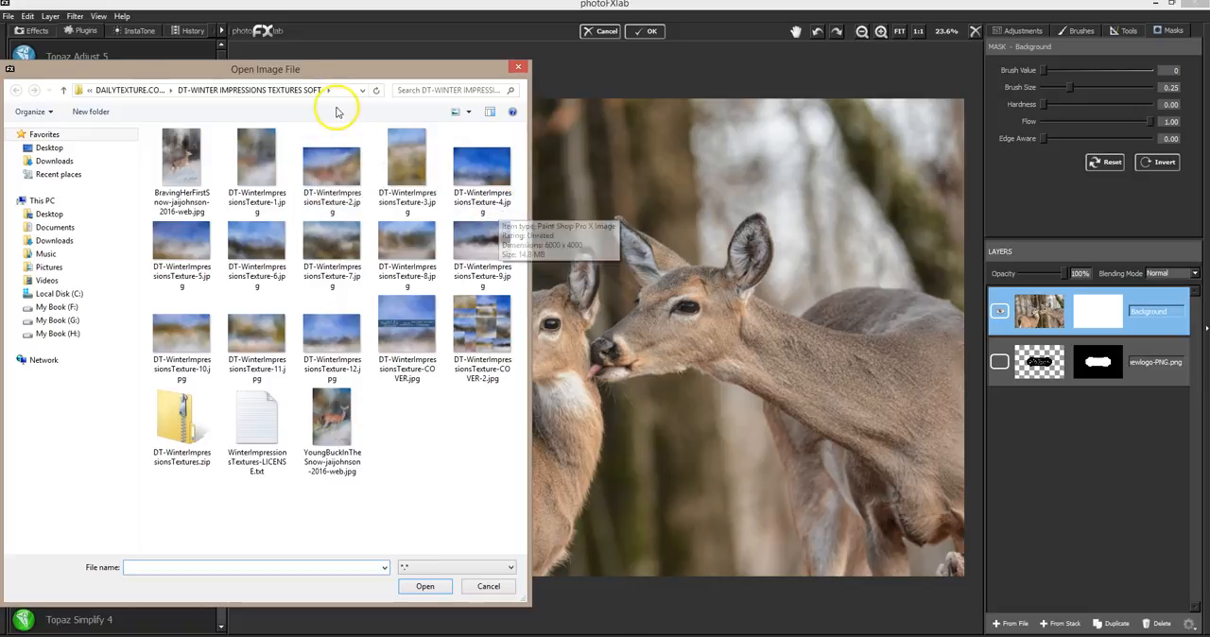
click(129, 89)
drag(530, 288, 664, 161)
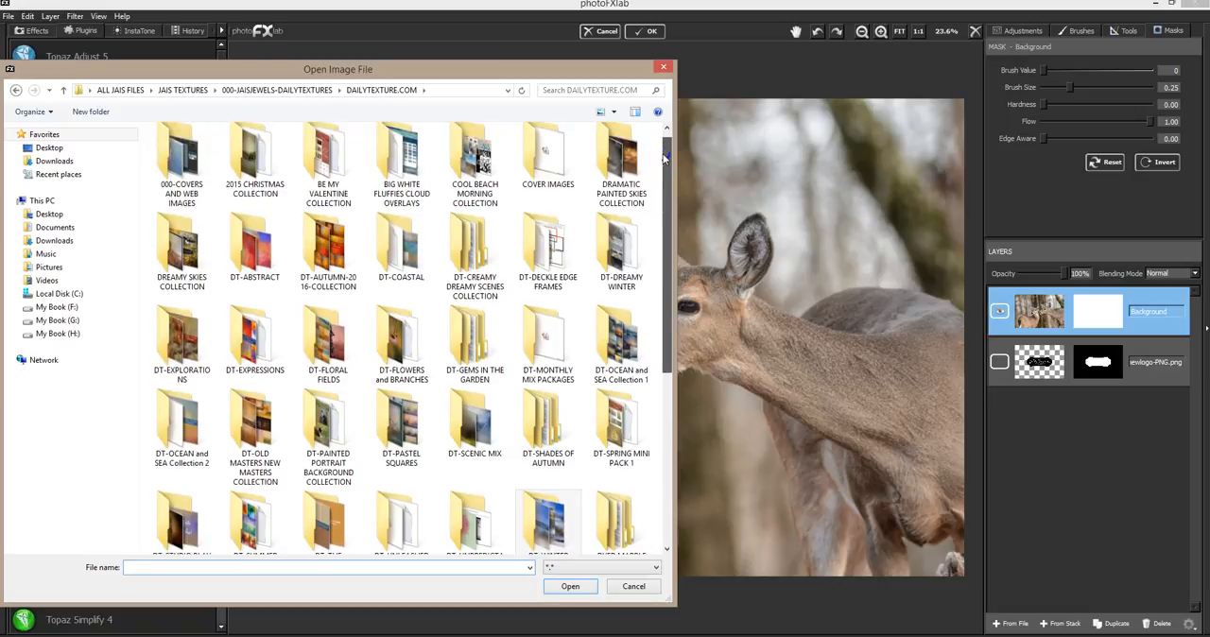
double_click(326, 340)
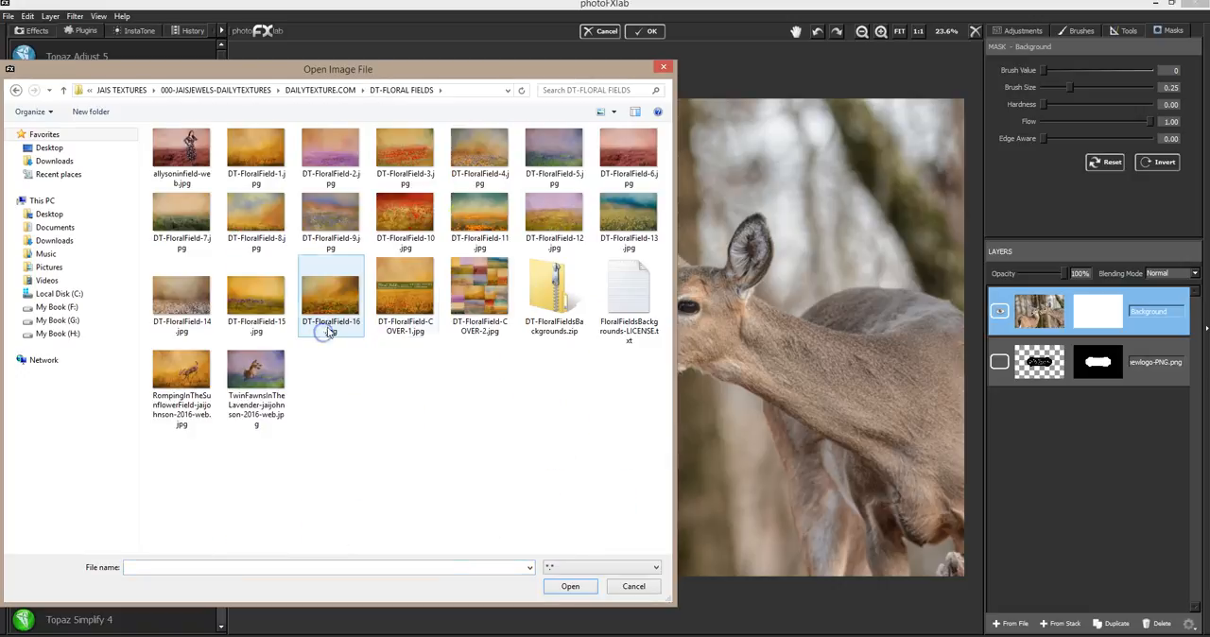
drag(520, 71, 251, 65)
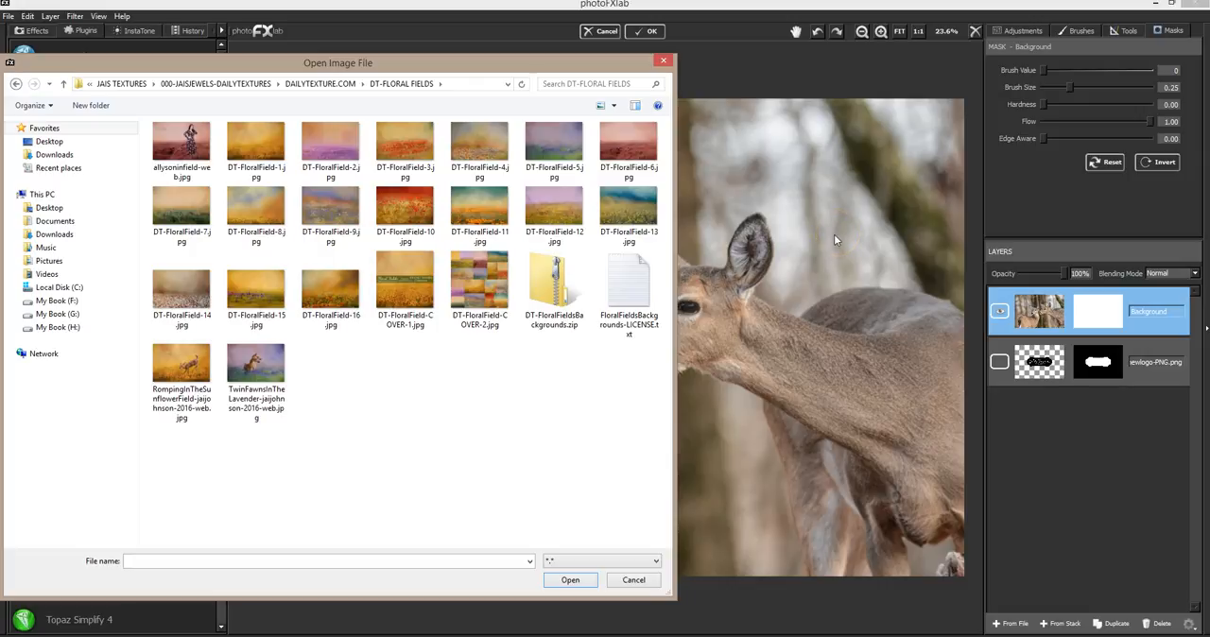
Preview the floral field textures DT-FloralField-1 through DT-FloralField-10 one by one in the photo viewer, then close it
click(255, 151)
right_click(257, 151)
click(146, 232)
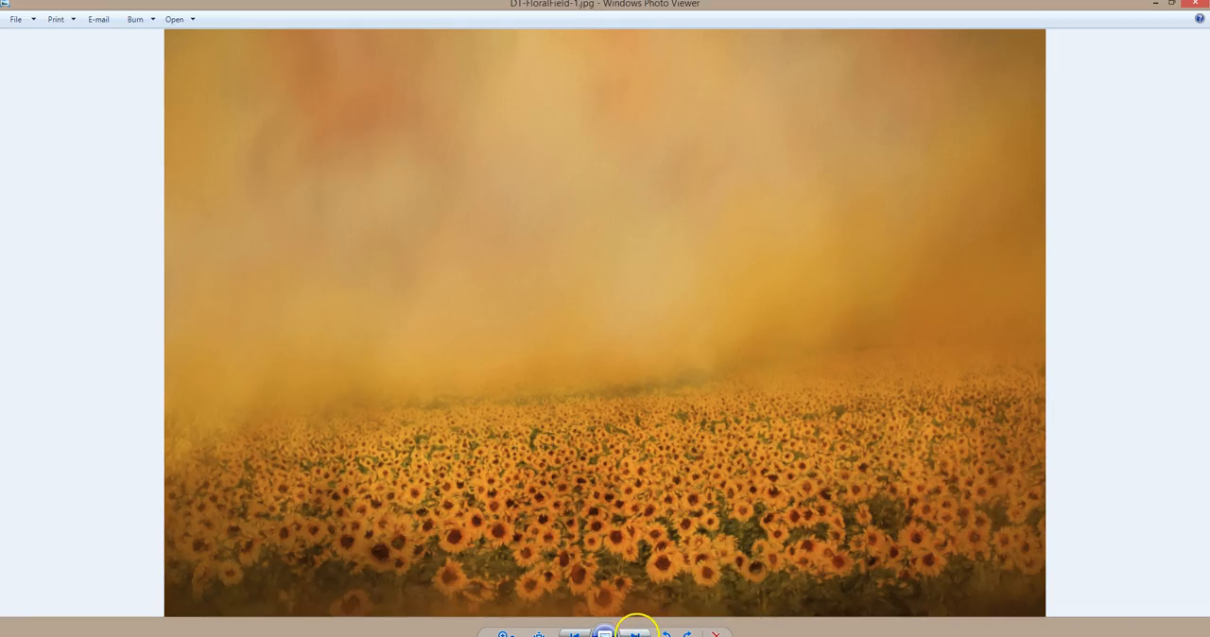
click(636, 632)
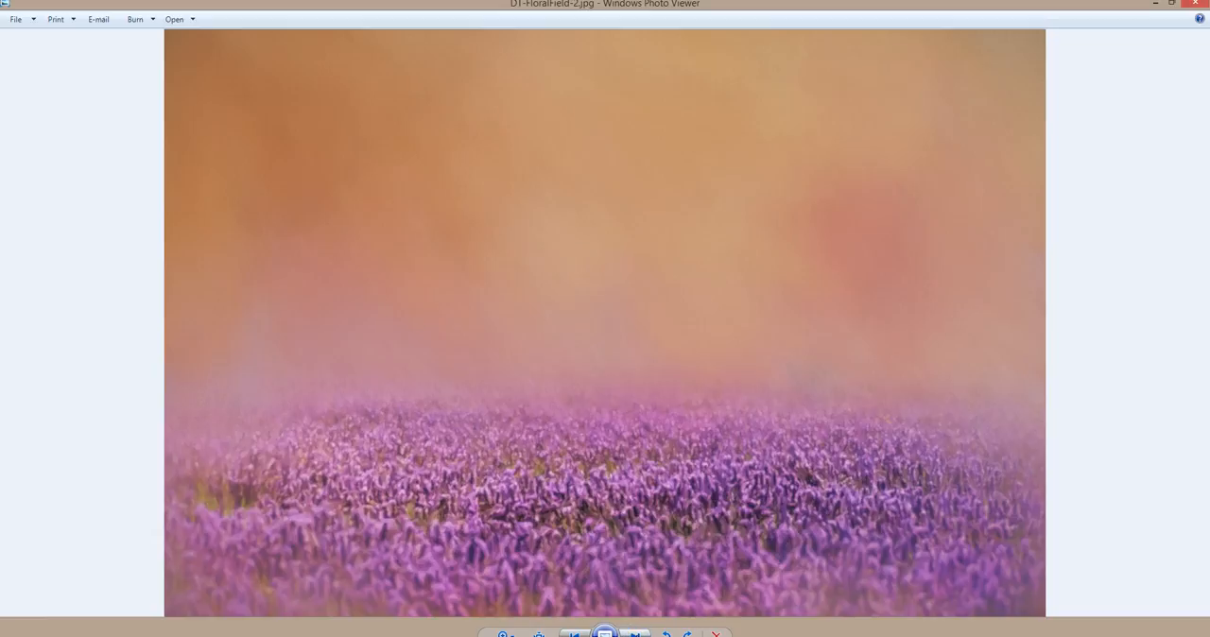
click(636, 633)
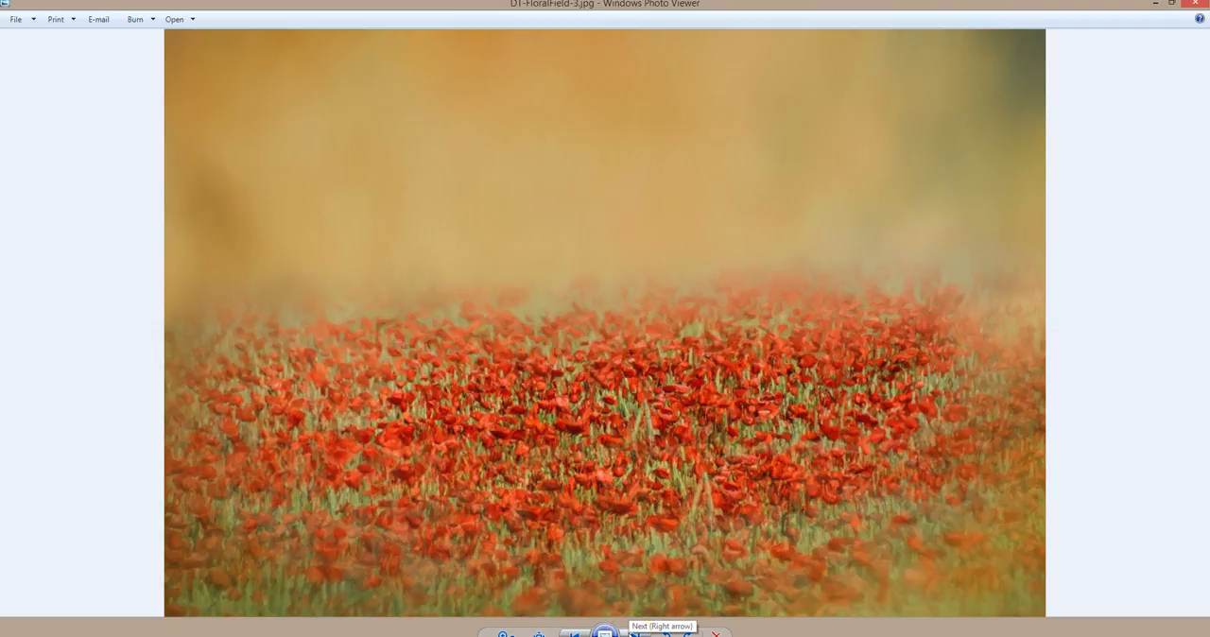
click(635, 633)
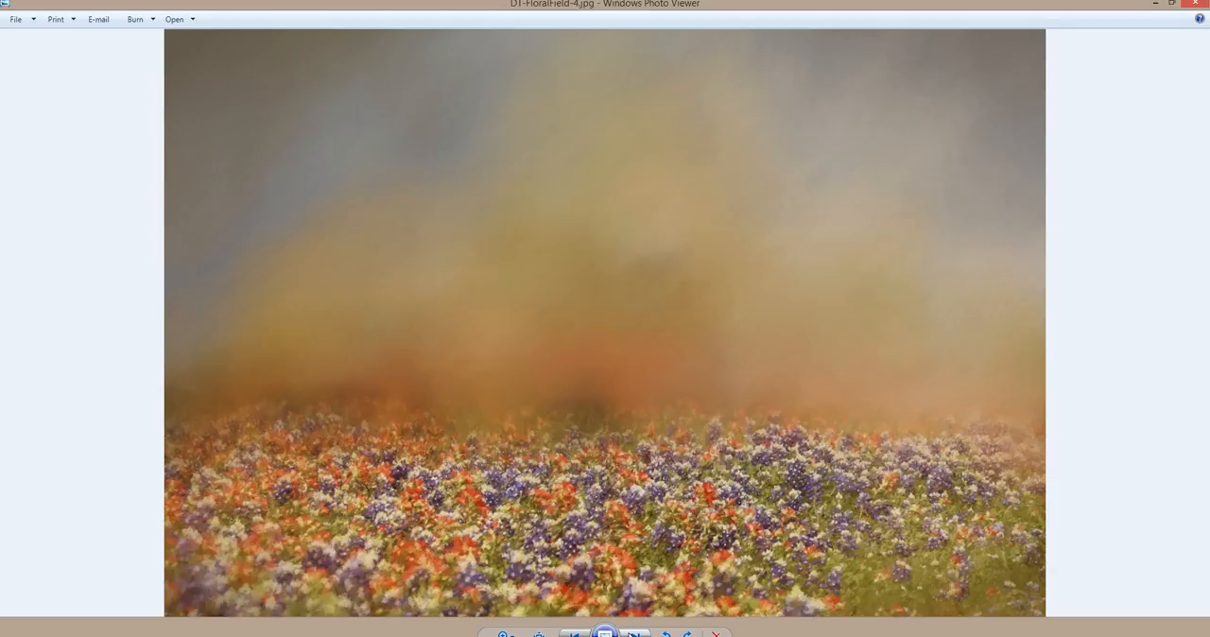
click(635, 633)
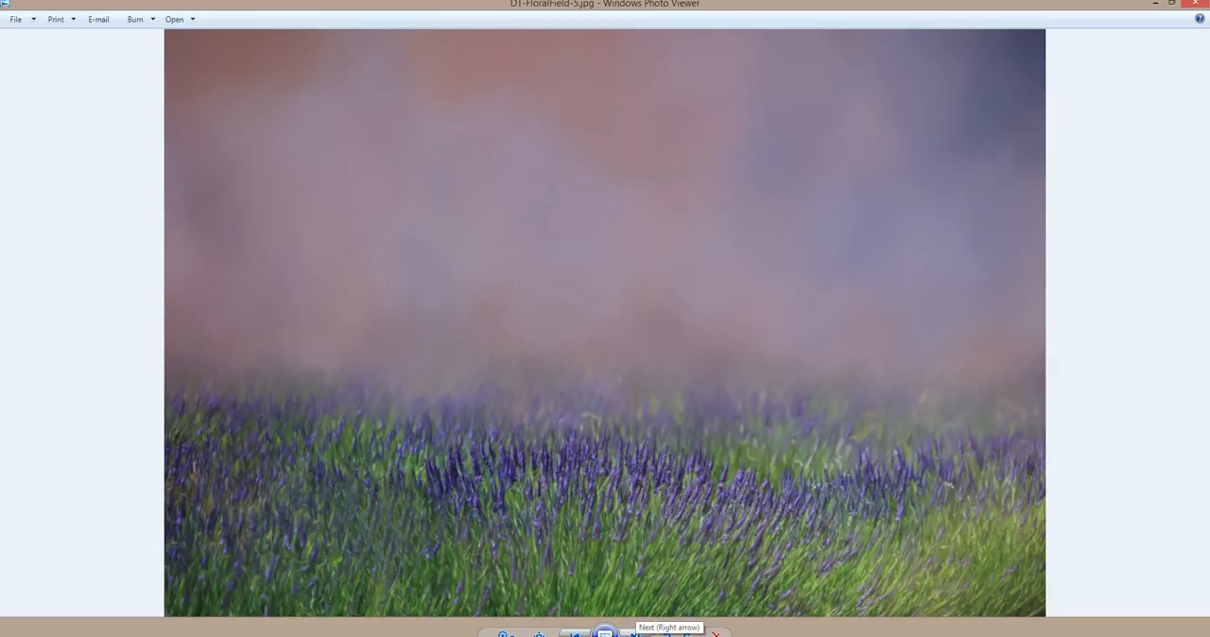
click(633, 631)
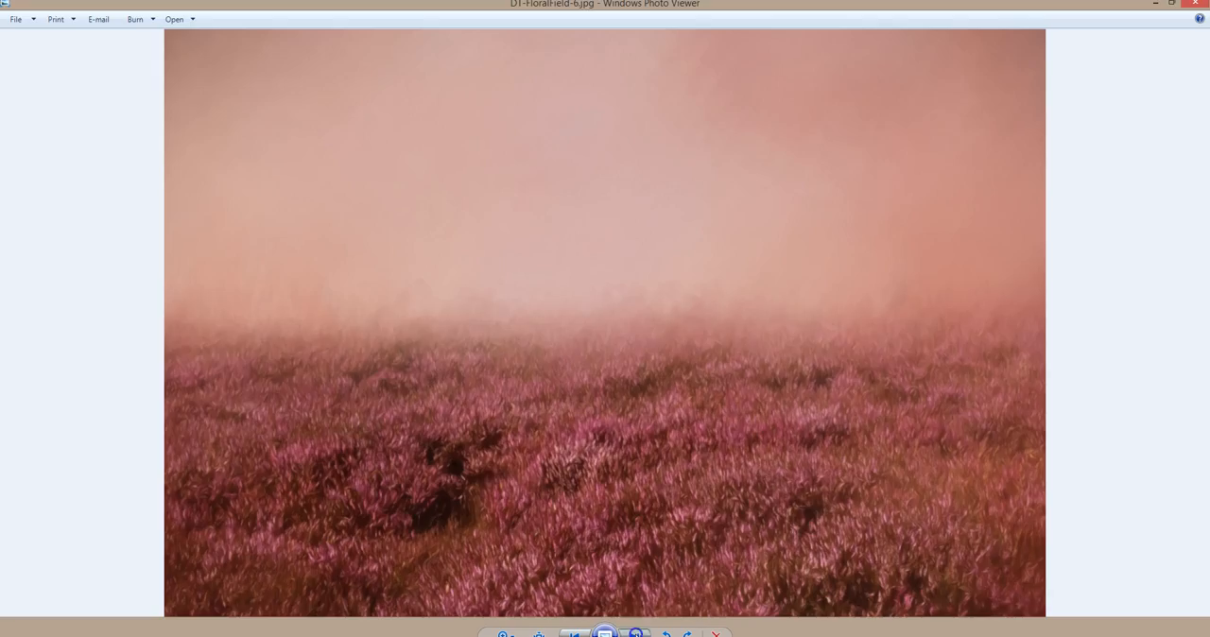
click(633, 631)
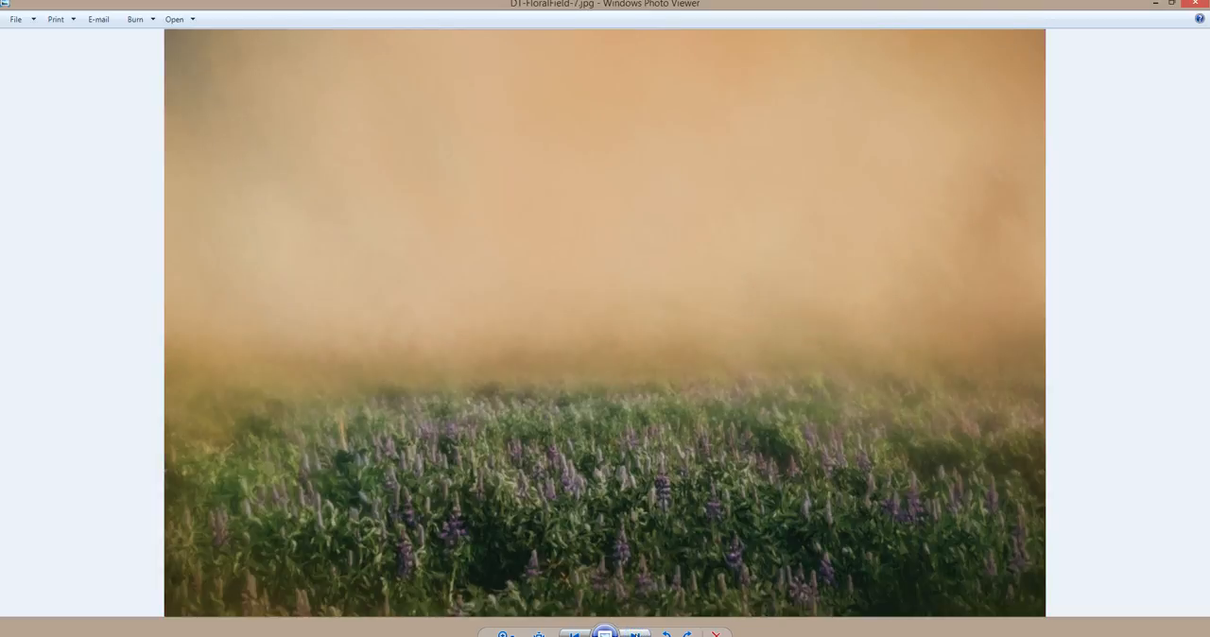
click(633, 632)
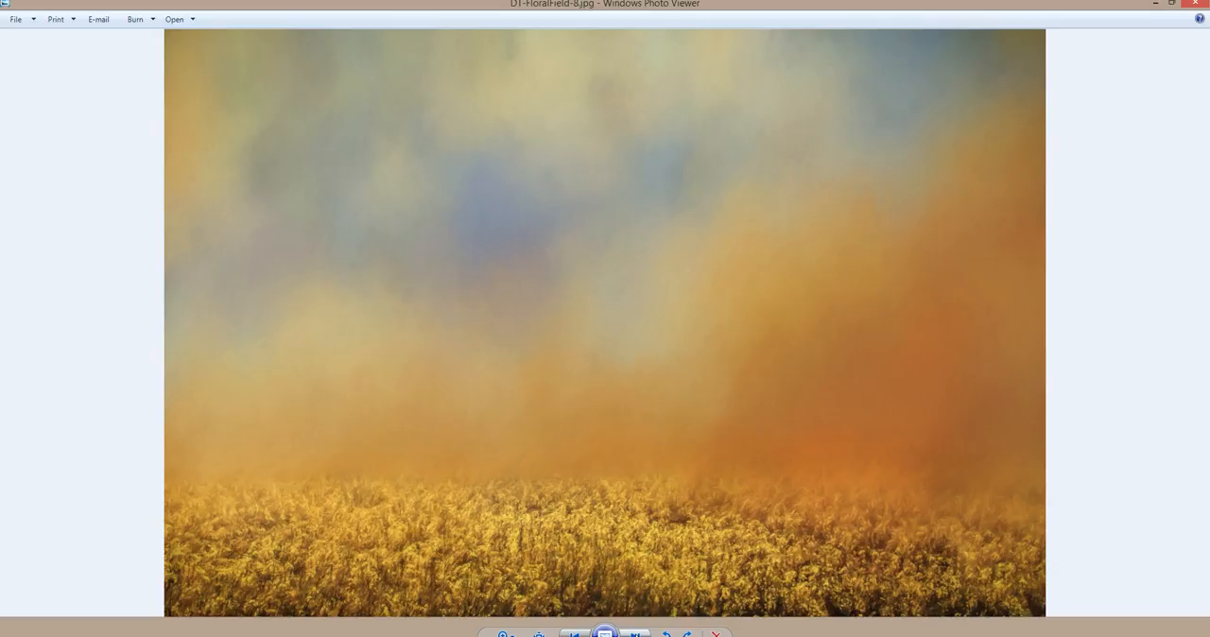
key(Right)
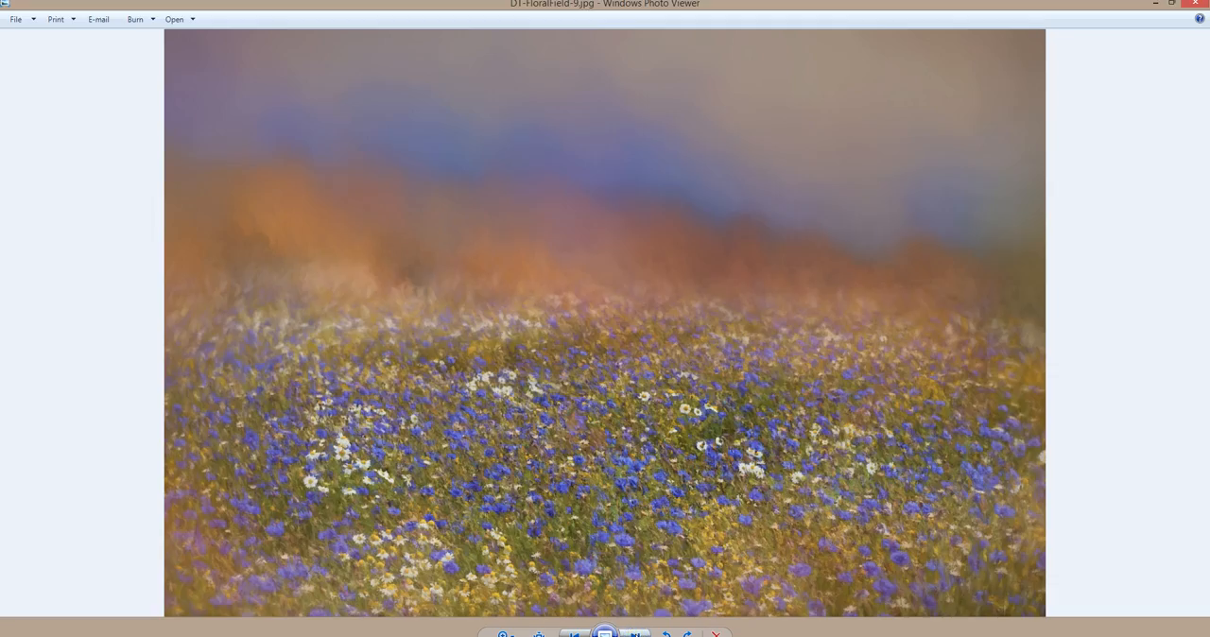
key(Right)
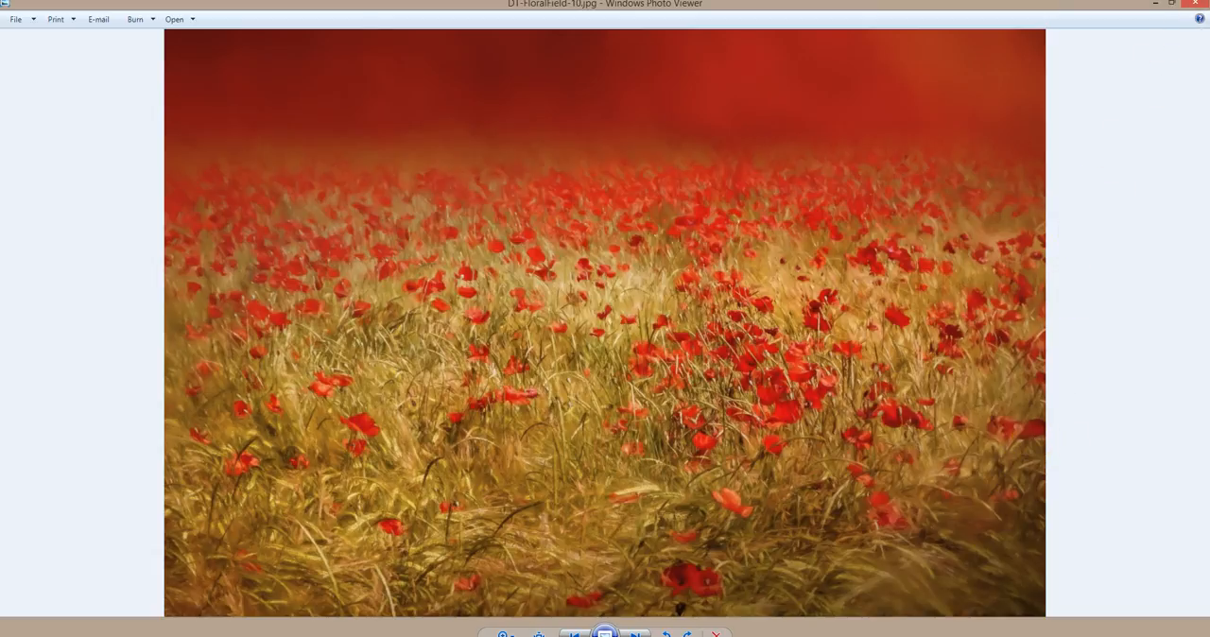
click(1193, 6)
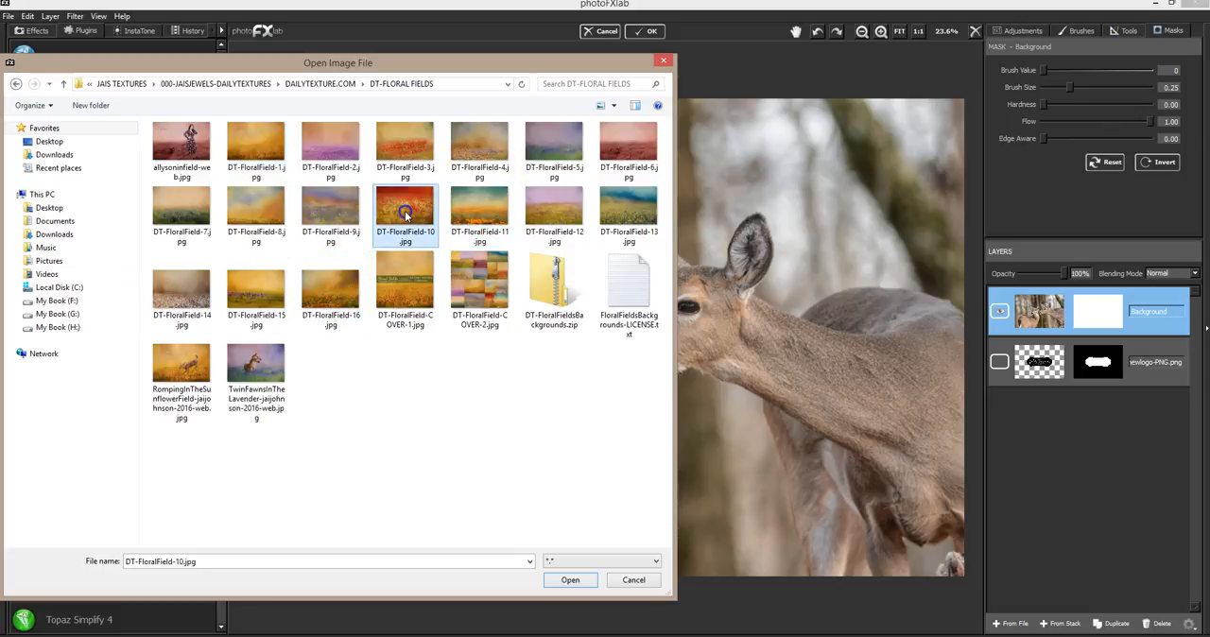
Try DT-FloralField-10.jpg as a layer over the deer photo at reduced opacity, then delete that layer
key(Escape)
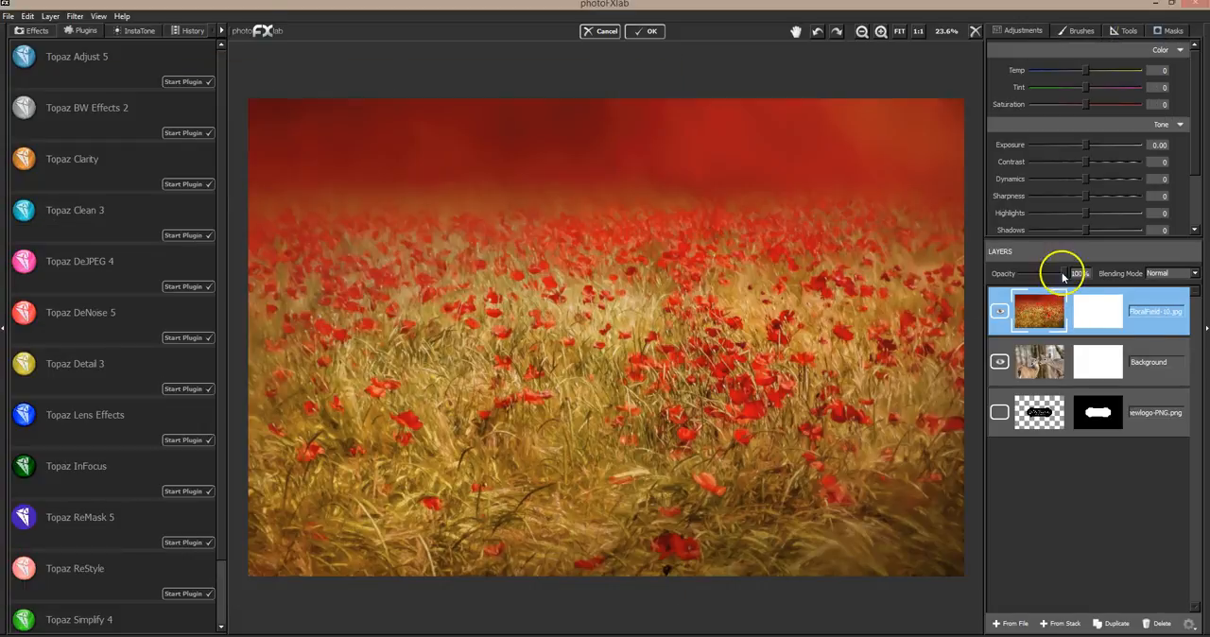
mouse_move(1065, 273)
mouse_down()
mouse_move(1036, 272)
mouse_move(1080, 267)
mouse_up()
click(1159, 624)
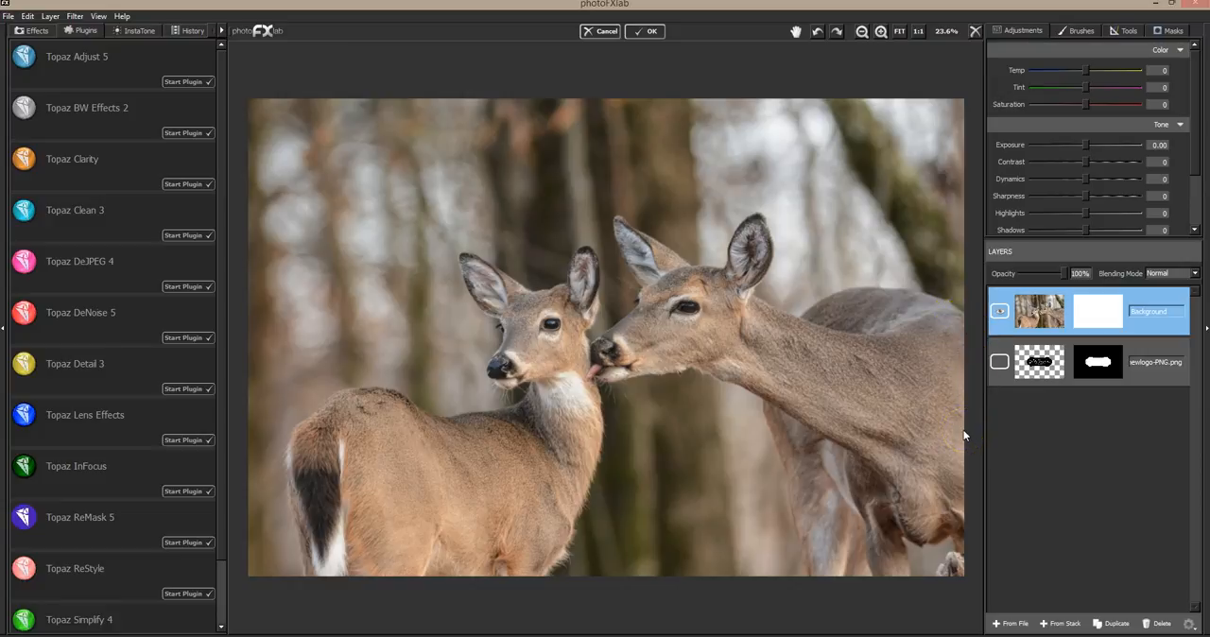
Add DT-WinterImpressionsTexture-10.jpg from the DT-WINTER IMPRESSIONS TEXTURES SOFT folder as a layer and place it directly below the Background layer
click(1008, 623)
click(331, 83)
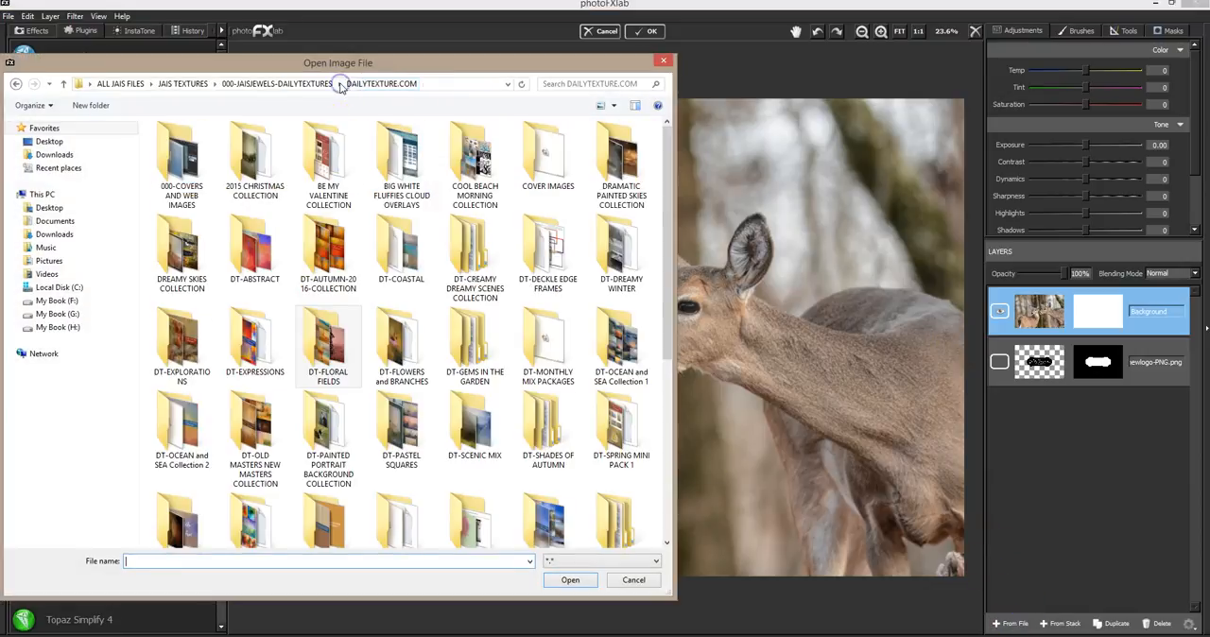
drag(667, 279, 667, 456)
double_click(548, 235)
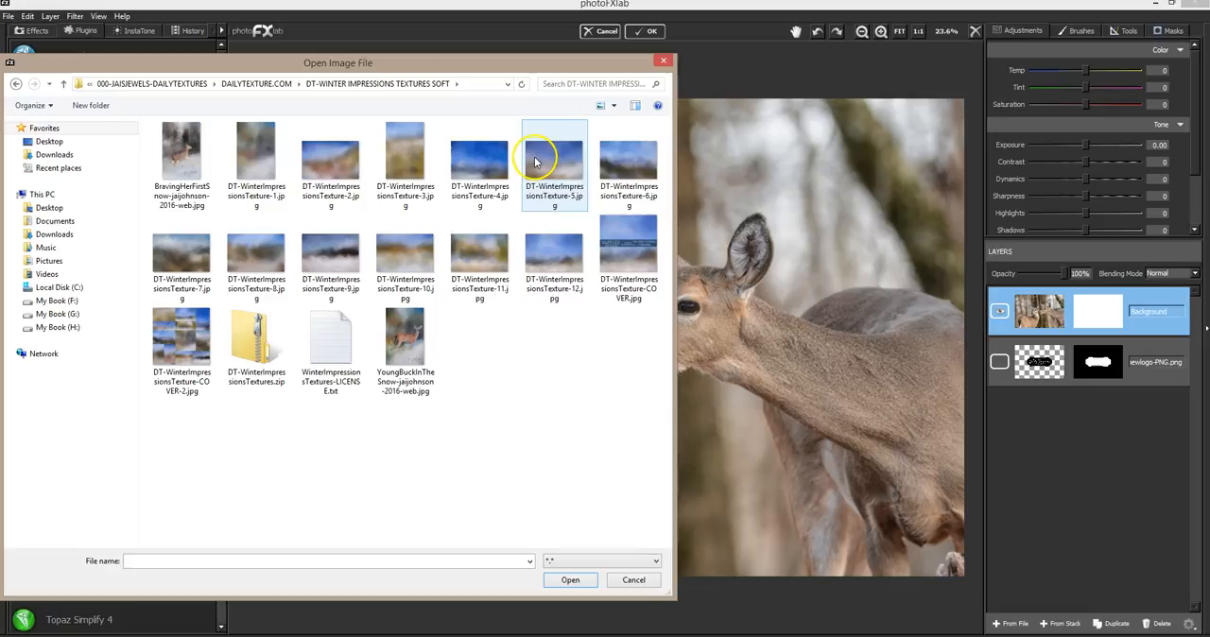
double_click(405, 263)
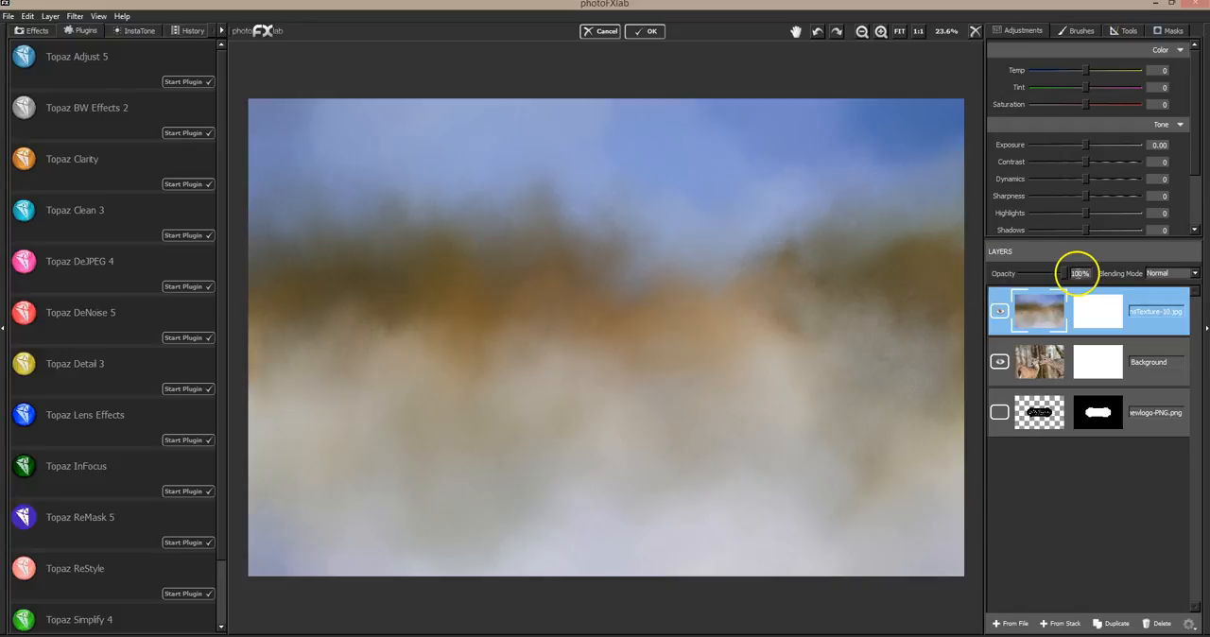
mouse_move(1063, 271)
mouse_down()
mouse_move(1044, 271)
mouse_move(1059, 268)
mouse_up()
drag(1063, 362, 1061, 301)
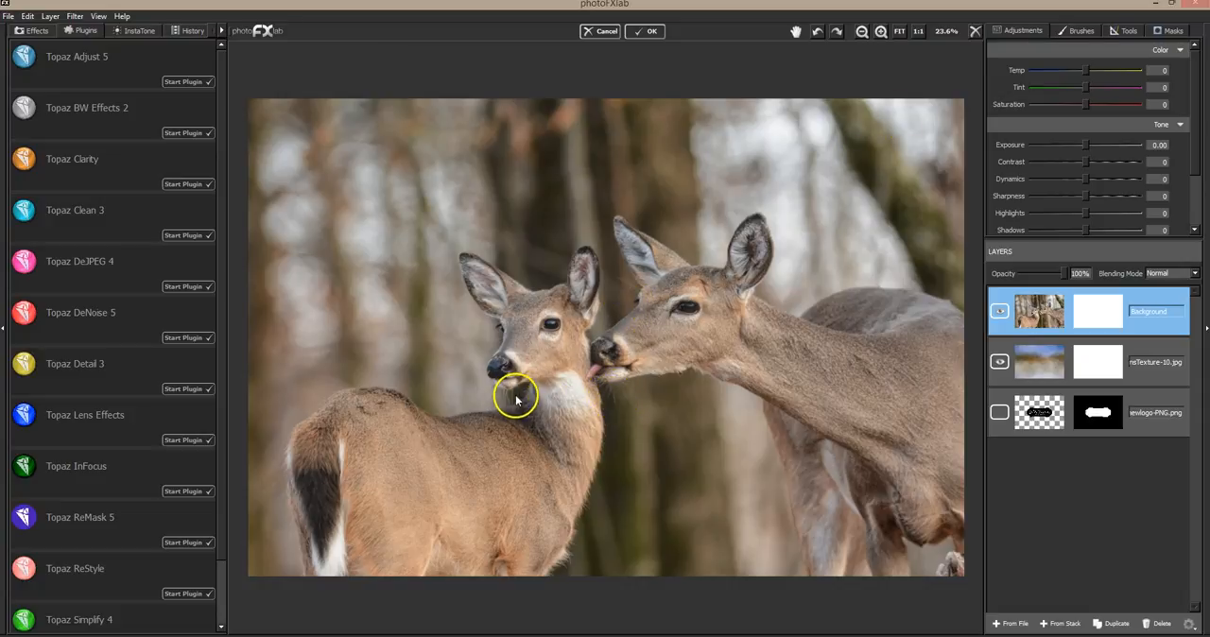
Activate the Background layer's mask and set its brush to Edge Aware 1.00 and size 0.08
click(1168, 31)
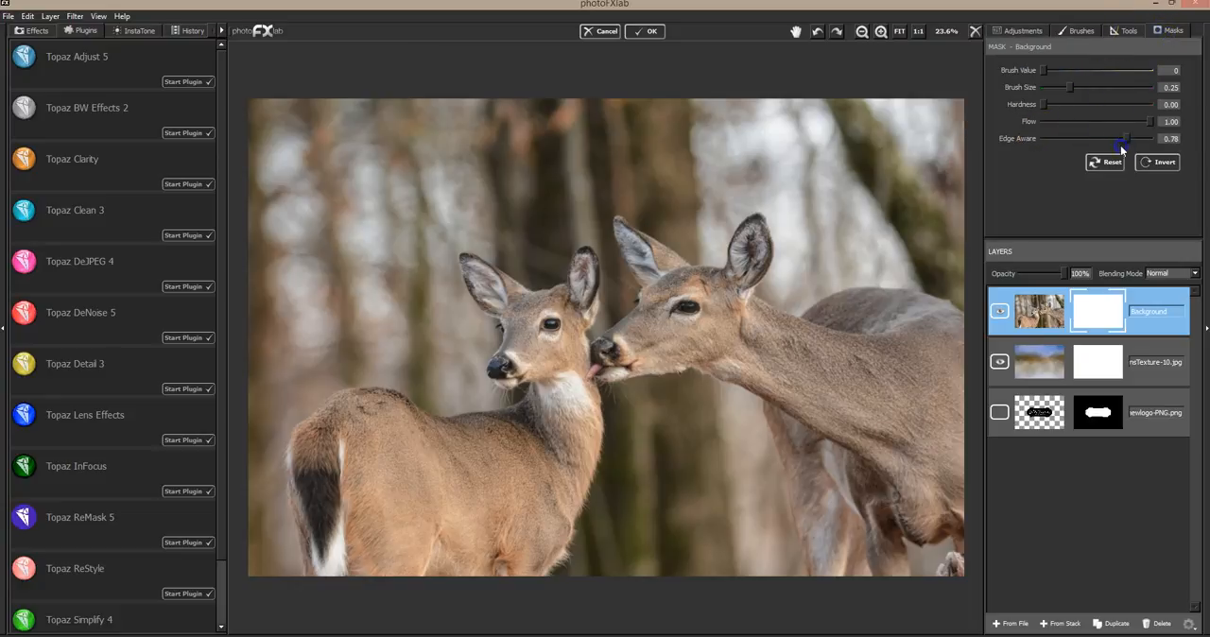
drag(1069, 87, 1053, 88)
Try masking out the backdrop below the larger deer's chin with the edge-aware brush, undoing each test stroke
drag(602, 388, 623, 388)
key(ctrl+z)
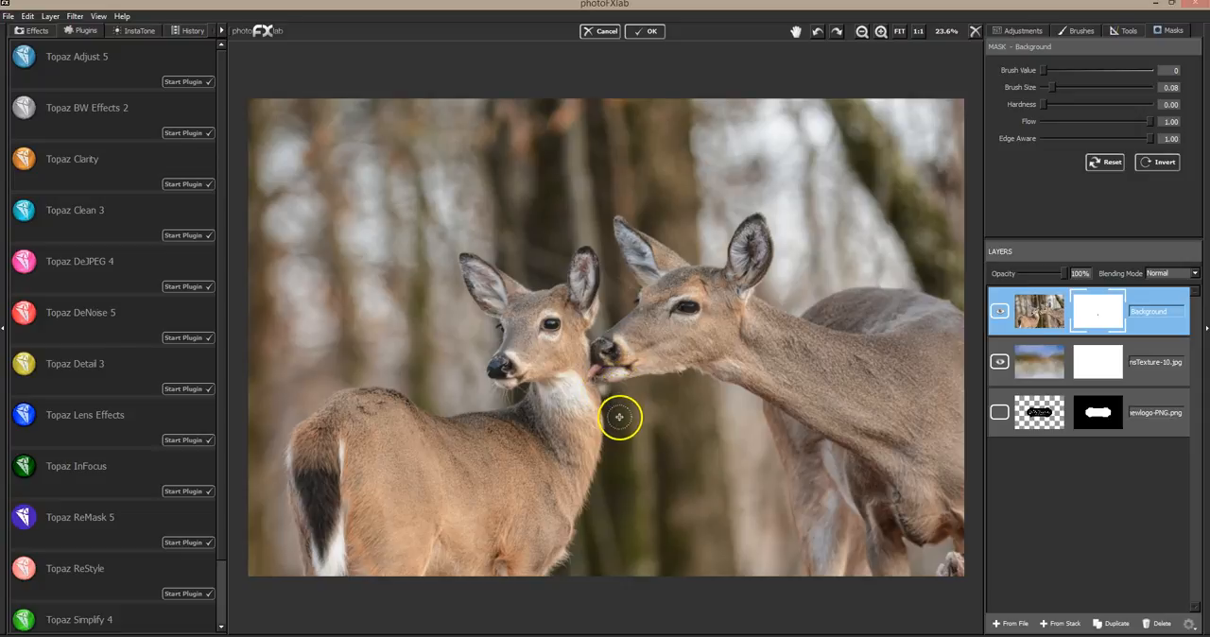
mouse_move(606, 392)
mouse_down()
mouse_move(608, 416)
mouse_move(637, 389)
mouse_move(632, 404)
mouse_up()
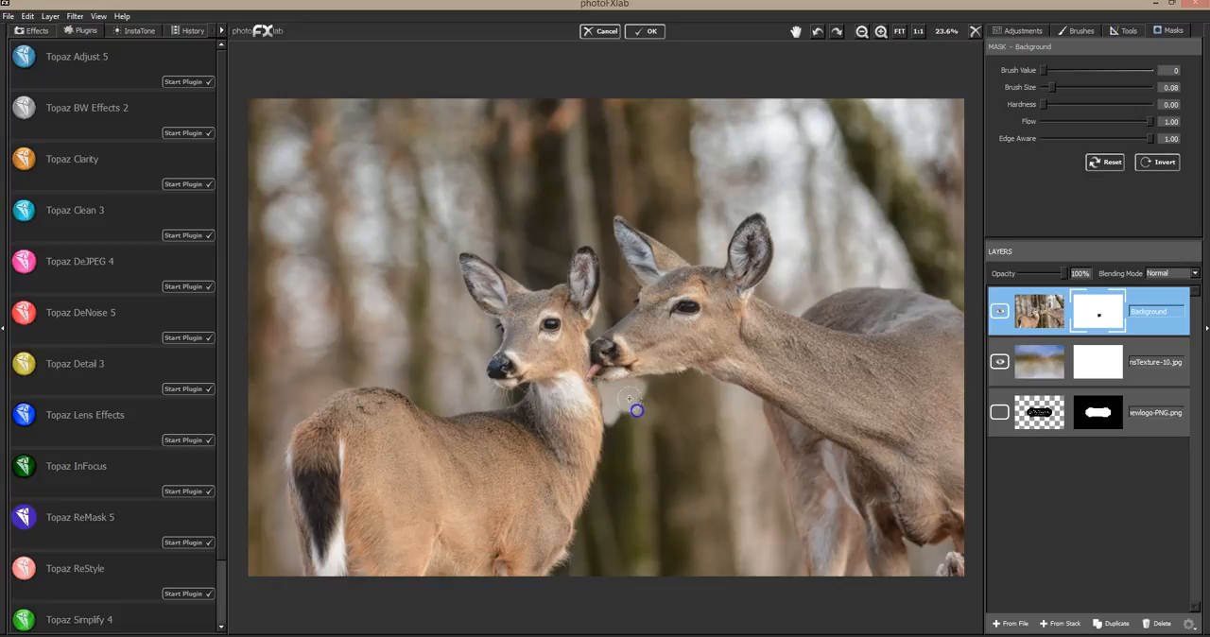
key(ctrl+z)
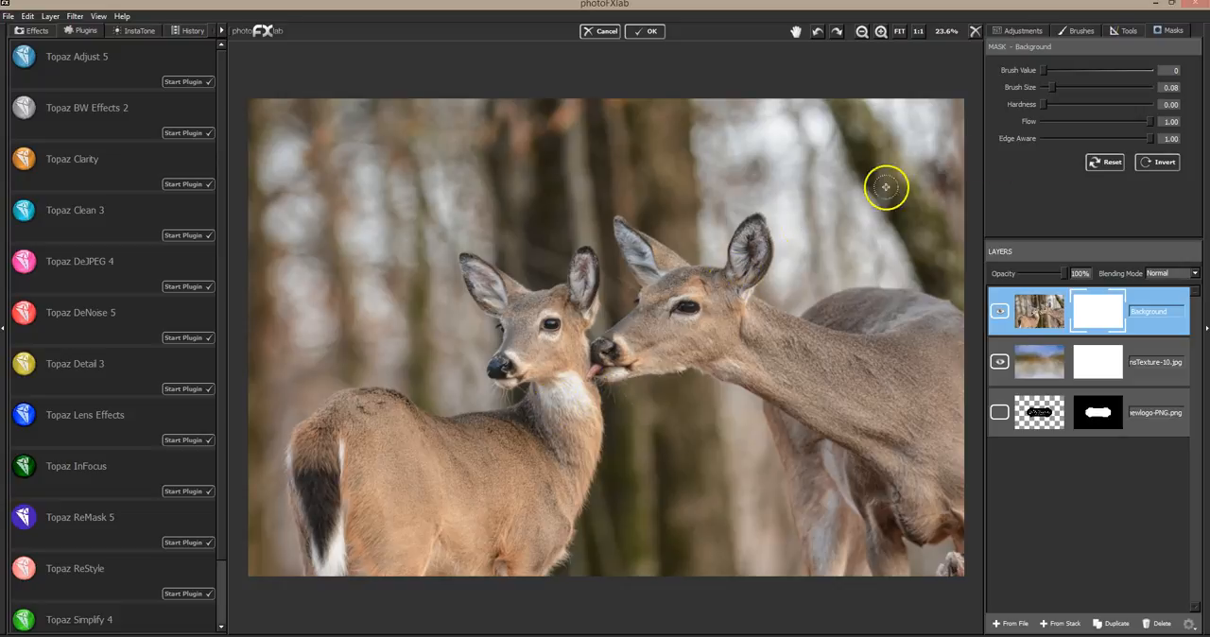
Try masking below the smaller deer's chin with brush size 0.03 and Edge Aware 1.00, undoing the test strokes
click(1042, 138)
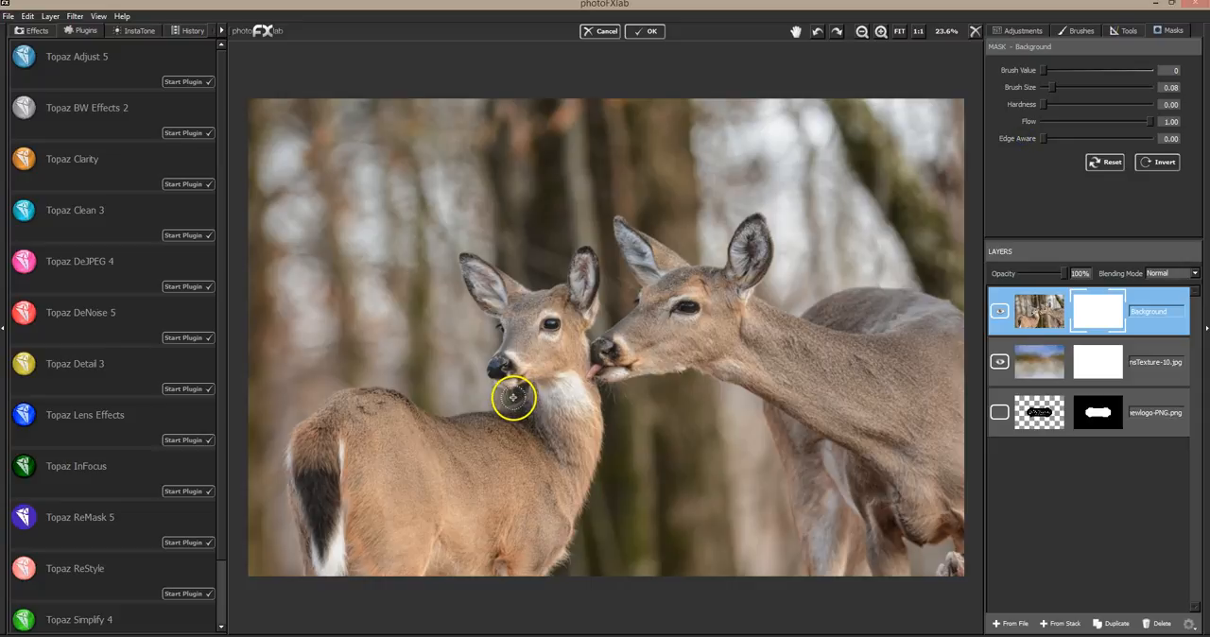
drag(1044, 138, 1153, 138)
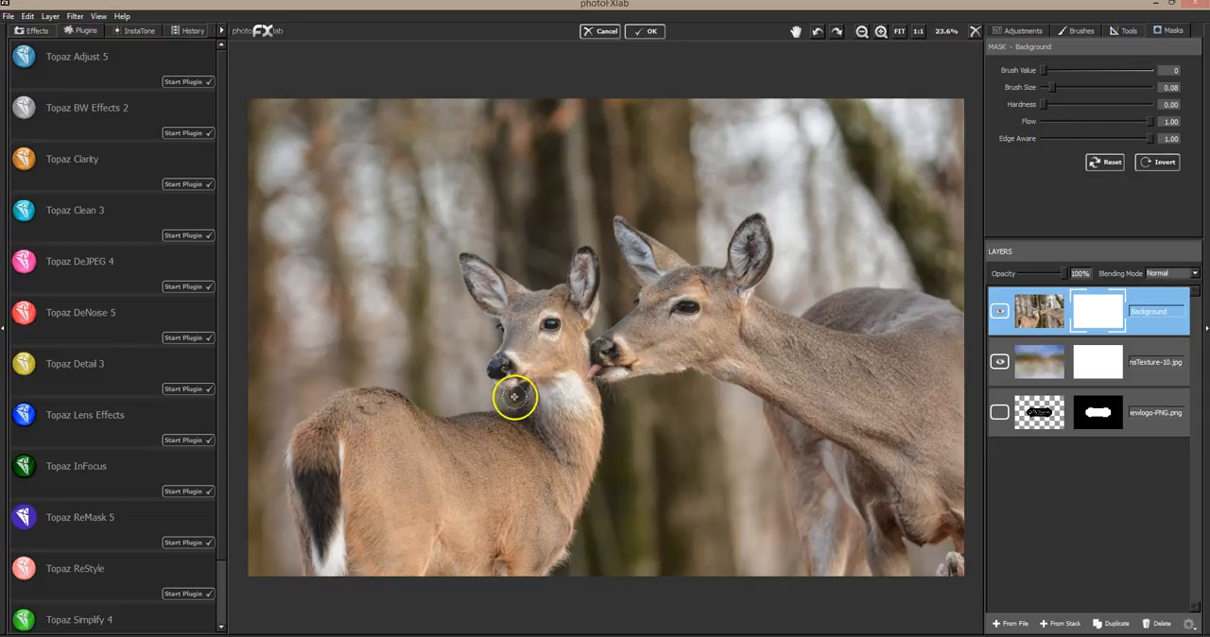
click(1046, 89)
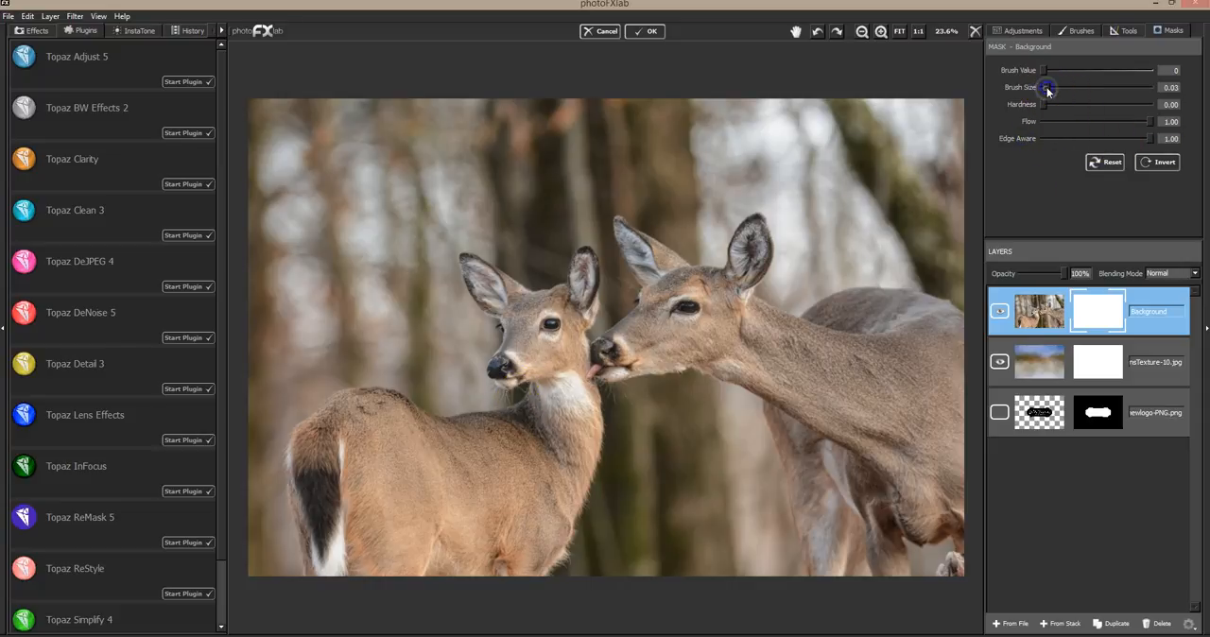
drag(520, 385, 524, 386)
mouse_move(511, 391)
mouse_down()
mouse_move(602, 348)
mouse_move(503, 396)
mouse_up()
key(ctrl+z)
Test a mask stroke below the smaller deer's chin with Edge Aware at 0.00, then undo it
key(ctrl+z)
click(1040, 138)
drag(513, 393, 515, 399)
key(ctrl+z)
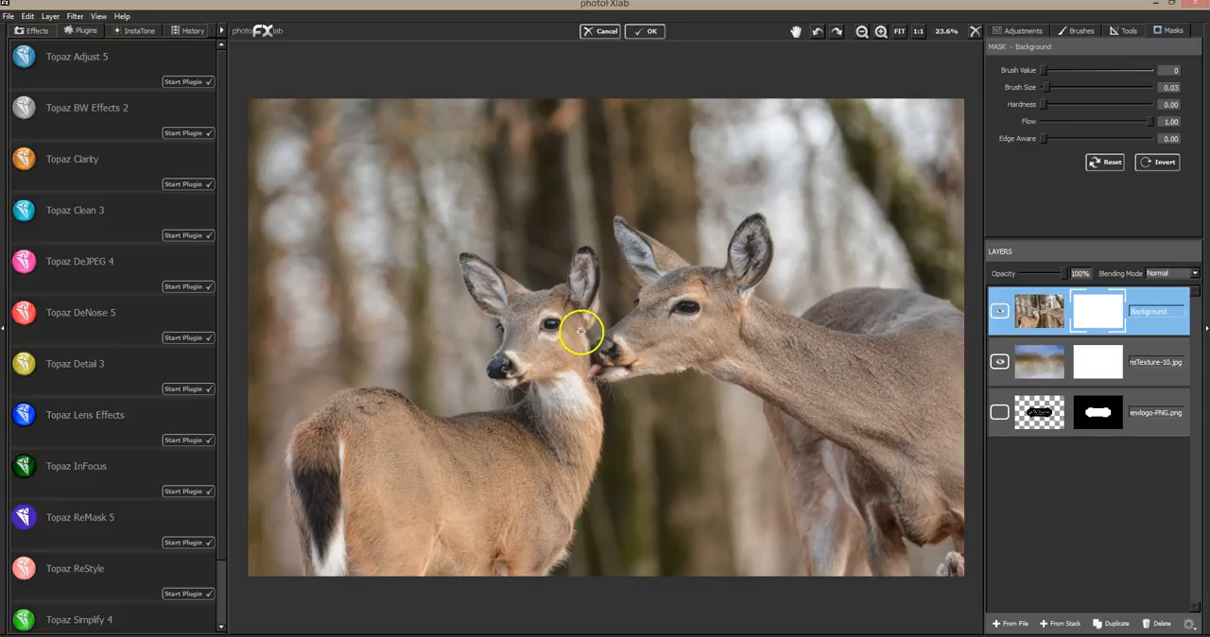
Set the mask brush's Edge Aware to 1.00 and its size to 0.08
click(1043, 139)
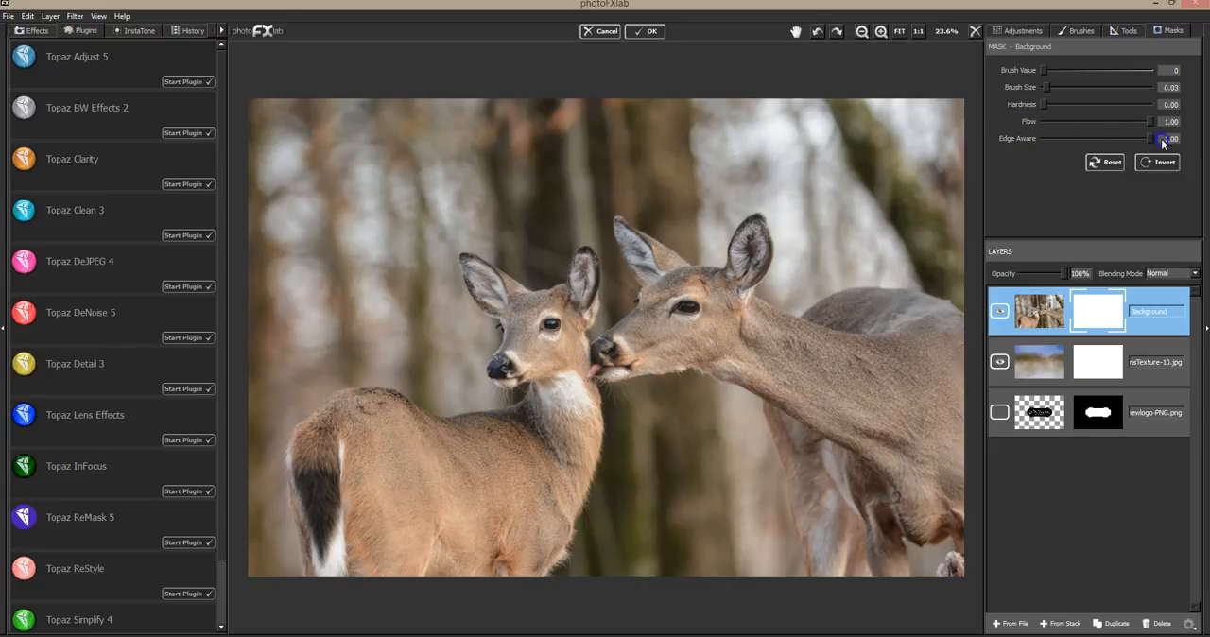
drag(1046, 86, 1051, 86)
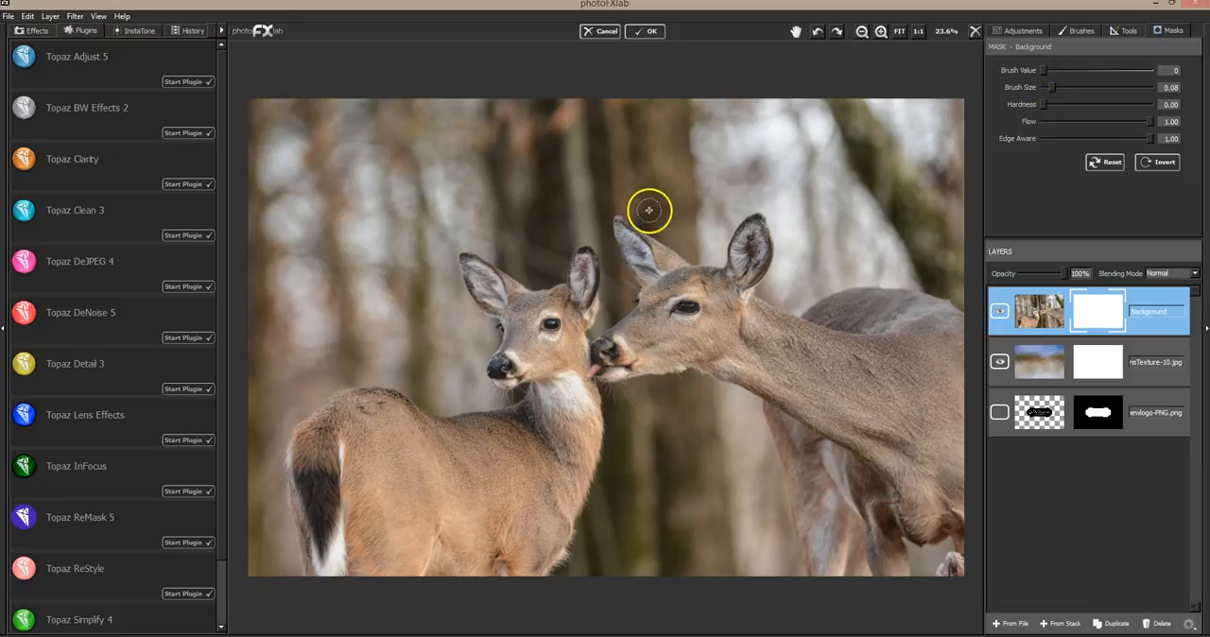
Mask out the backdrop along the larger deer's ears, back and chest and down the smaller deer's chest
drag(622, 210, 643, 226)
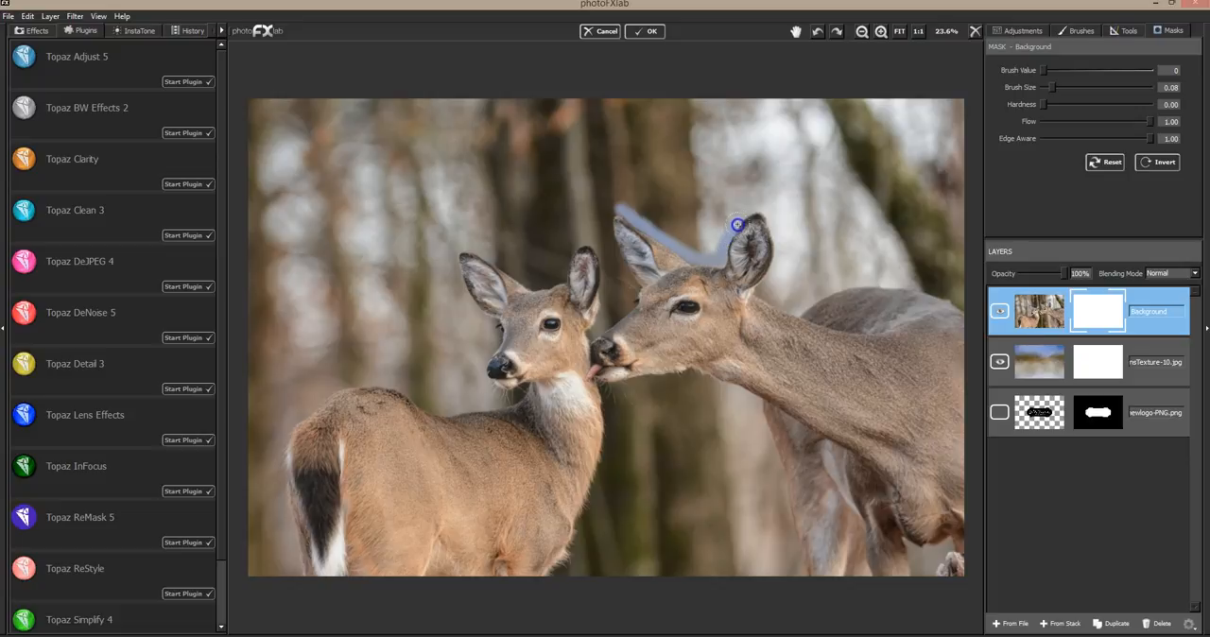
mouse_move(775, 250)
mouse_down()
mouse_move(764, 282)
mouse_move(808, 304)
mouse_move(868, 282)
mouse_move(965, 313)
mouse_move(917, 286)
mouse_move(971, 318)
mouse_up()
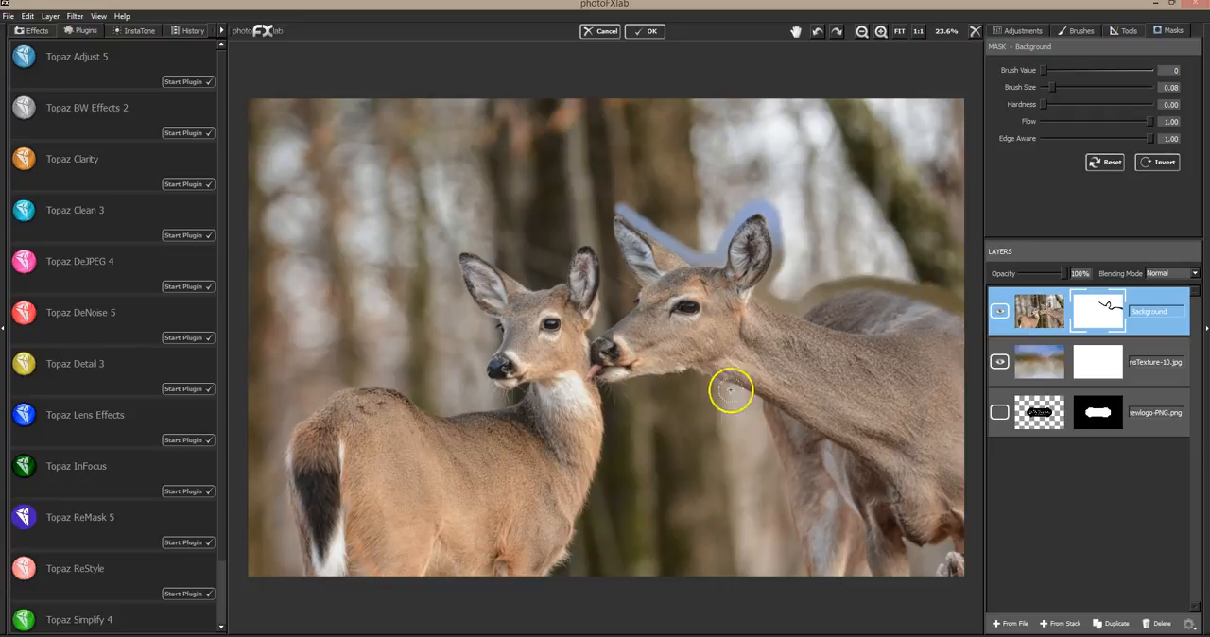
mouse_move(603, 377)
mouse_down()
mouse_move(612, 412)
mouse_move(619, 387)
mouse_move(659, 377)
mouse_move(698, 374)
mouse_move(746, 393)
mouse_move(799, 569)
mouse_up()
drag(700, 456, 604, 398)
mouse_move(606, 437)
mouse_down()
mouse_move(594, 497)
mouse_move(603, 387)
mouse_move(571, 555)
mouse_up()
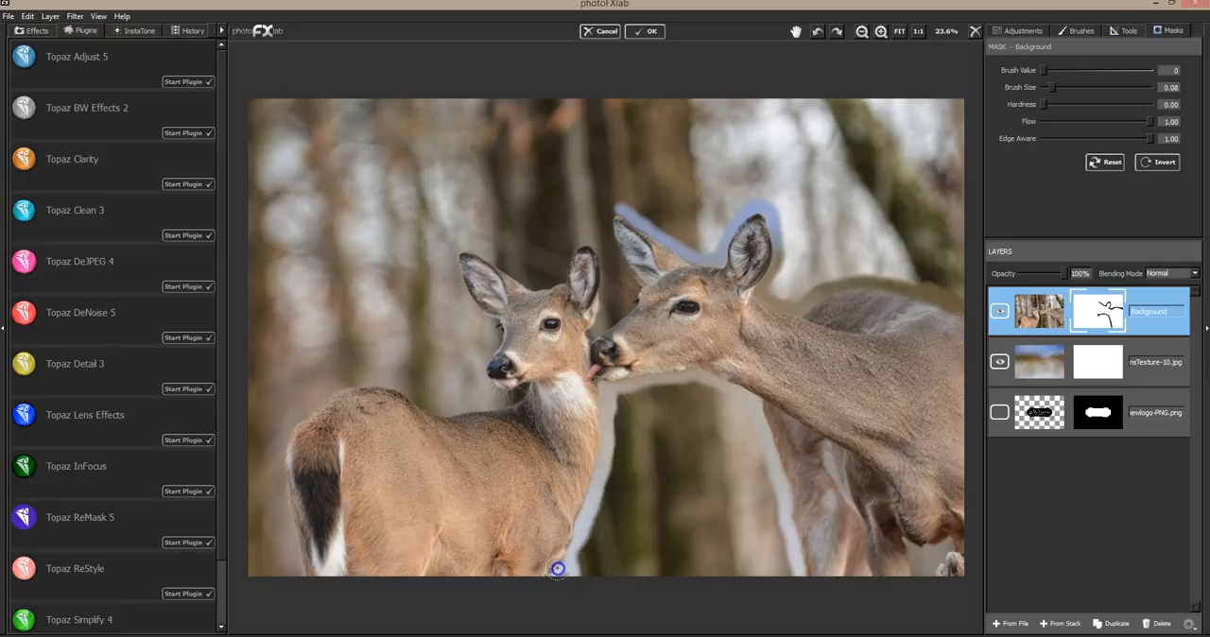
Mask out the backdrop along the smaller deer's back and rump, and in the gap below the larger deer's belly
mouse_move(470, 394)
mouse_down()
mouse_move(400, 387)
mouse_move(438, 411)
mouse_move(482, 405)
mouse_up()
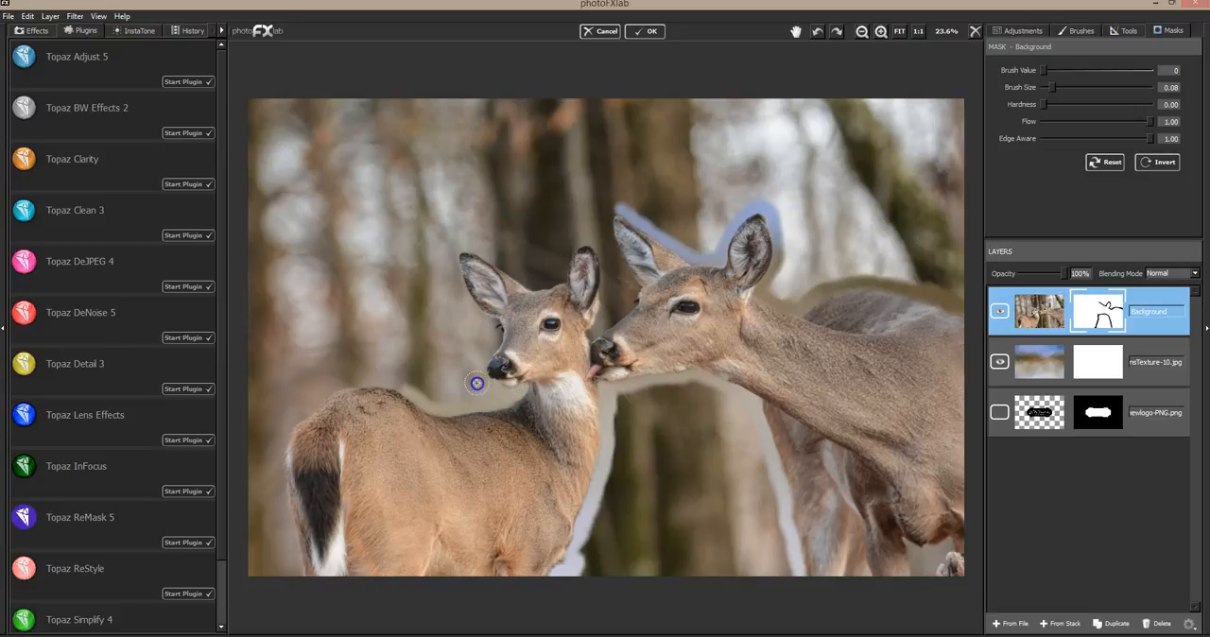
mouse_move(391, 386)
mouse_down()
mouse_move(293, 424)
mouse_move(346, 386)
mouse_move(424, 390)
mouse_up()
mouse_move(294, 416)
mouse_down()
mouse_move(282, 440)
mouse_move(290, 429)
mouse_up()
mouse_move(279, 467)
mouse_down()
mouse_move(297, 573)
mouse_move(336, 487)
mouse_up()
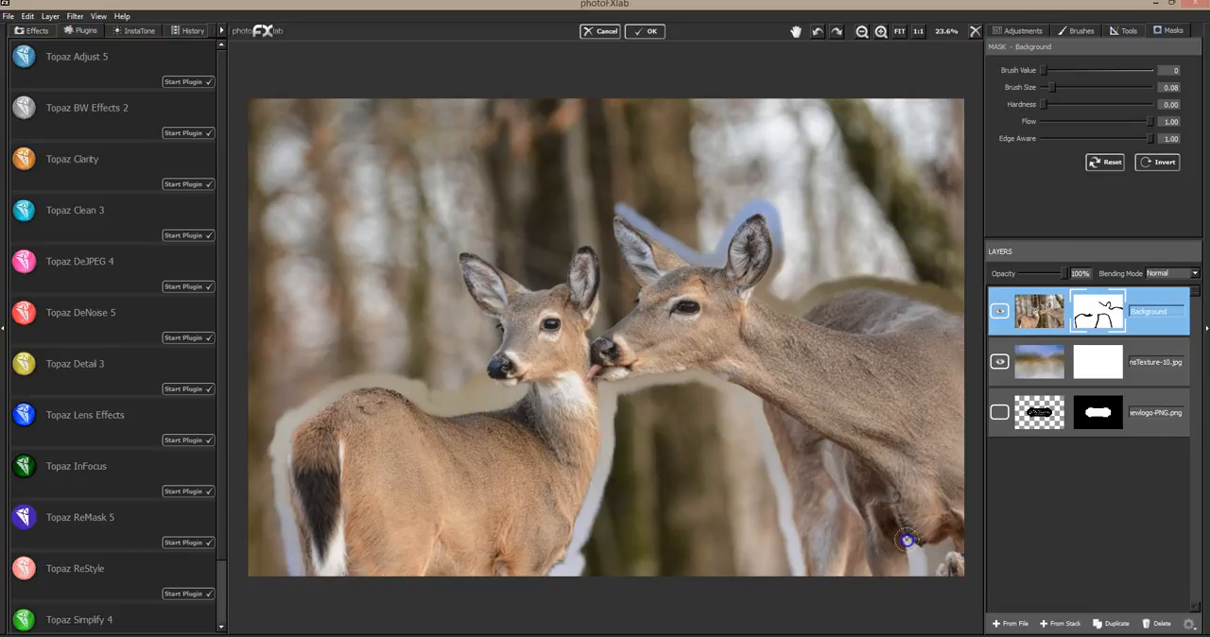
mouse_move(946, 544)
mouse_down()
mouse_move(925, 578)
mouse_move(944, 542)
mouse_up()
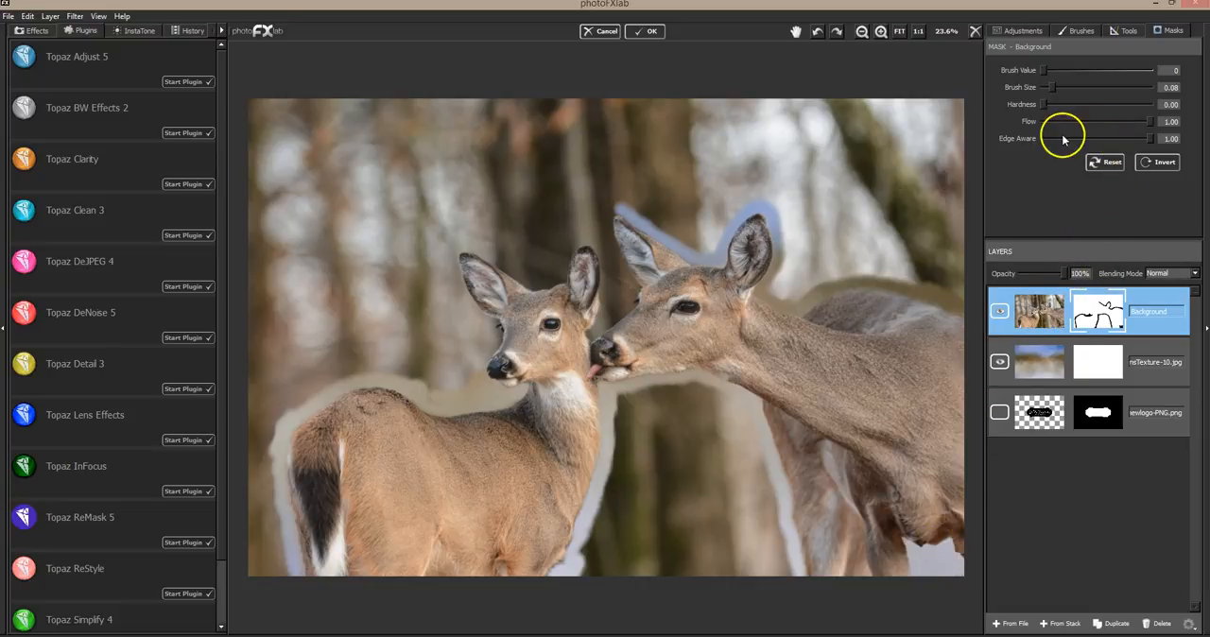
Restore overpainted detail below the larger deer at brush value 255, and mask around both deer's heads at value 0 and size 0.05
drag(1047, 71, 1145, 73)
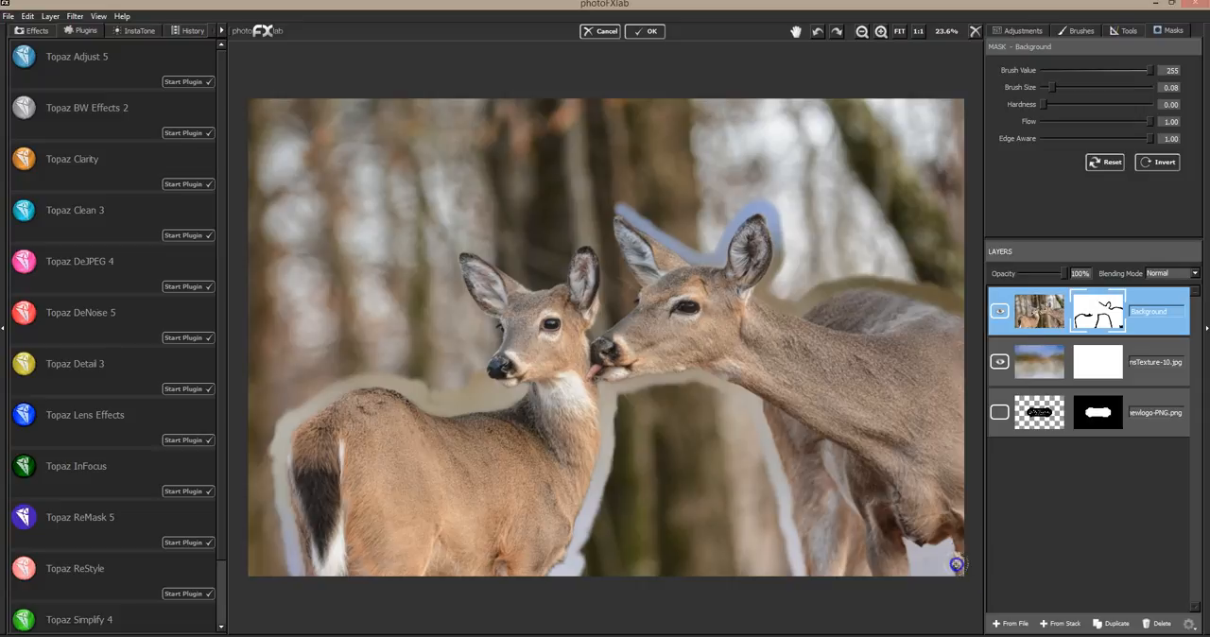
drag(1149, 70, 1029, 72)
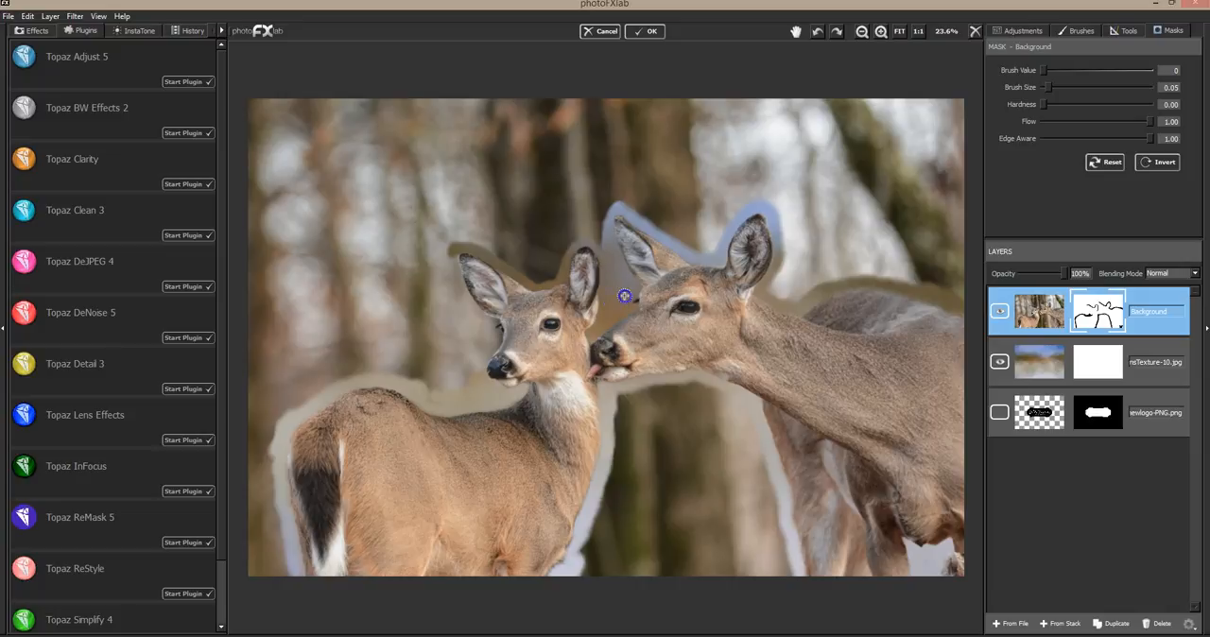
drag(458, 255, 457, 259)
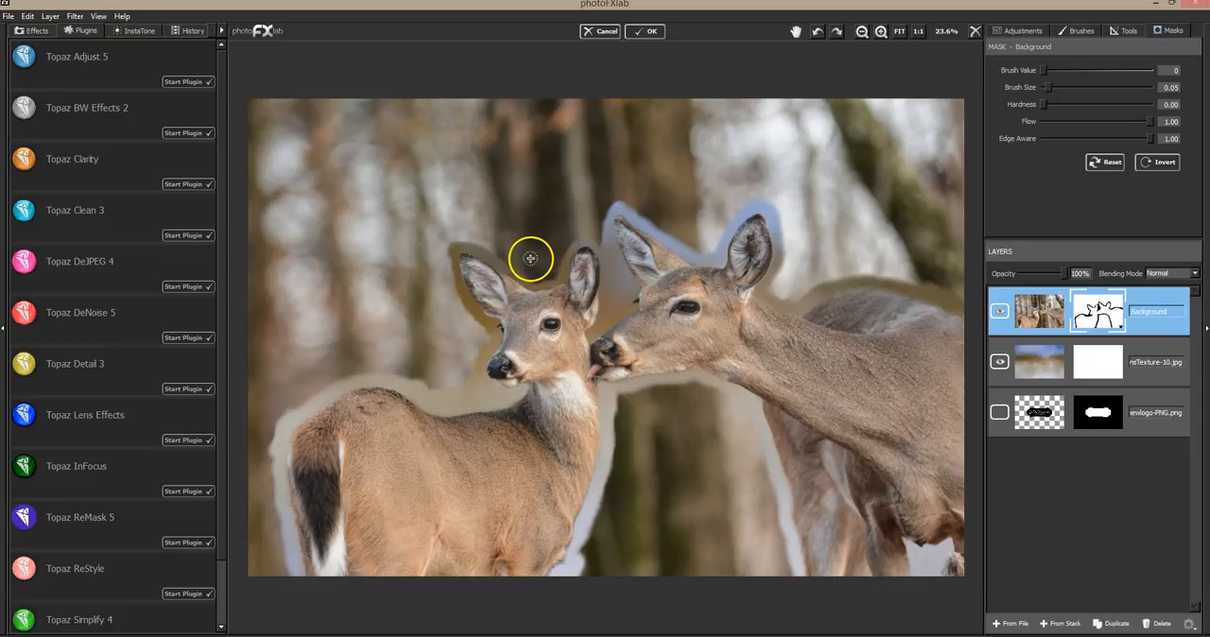
Mask out the remaining large backdrop areas with Edge Aware at 0.00 and brush size 0.21
click(1044, 139)
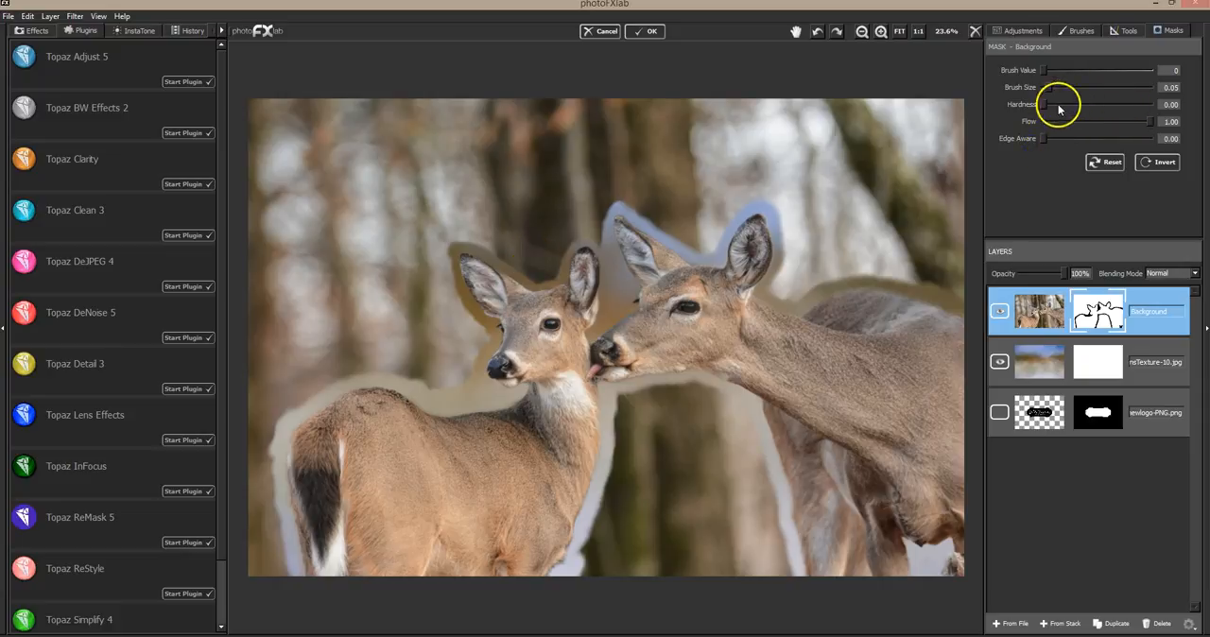
drag(1047, 87, 1066, 87)
mouse_move(746, 375)
mouse_down()
mouse_move(641, 450)
mouse_move(630, 403)
mouse_move(717, 396)
mouse_move(758, 473)
mouse_move(685, 421)
mouse_move(642, 470)
mouse_move(631, 474)
mouse_move(629, 460)
mouse_move(591, 562)
mouse_move(605, 519)
mouse_move(646, 483)
mouse_move(663, 563)
mouse_move(686, 545)
mouse_move(705, 566)
mouse_move(732, 563)
mouse_move(740, 555)
mouse_move(723, 524)
mouse_move(755, 519)
mouse_move(763, 541)
mouse_move(760, 473)
mouse_move(782, 570)
mouse_move(759, 486)
mouse_up()
mouse_move(713, 110)
mouse_down()
mouse_move(698, 237)
mouse_move(720, 170)
mouse_move(746, 160)
mouse_move(778, 194)
mouse_move(711, 208)
mouse_move(749, 183)
mouse_move(807, 230)
mouse_move(794, 286)
mouse_move(784, 284)
mouse_move(795, 285)
mouse_move(782, 289)
mouse_move(898, 266)
mouse_move(961, 282)
mouse_move(839, 233)
mouse_move(921, 245)
mouse_move(870, 218)
mouse_move(855, 197)
mouse_move(870, 187)
mouse_move(813, 159)
mouse_move(777, 103)
mouse_move(844, 109)
mouse_move(793, 113)
mouse_move(816, 121)
mouse_move(910, 125)
mouse_move(946, 157)
mouse_move(956, 219)
mouse_up()
mouse_move(730, 102)
mouse_down()
mouse_move(241, 112)
mouse_move(251, 129)
mouse_move(339, 158)
mouse_move(304, 188)
mouse_move(259, 168)
mouse_move(292, 256)
mouse_move(289, 328)
mouse_move(258, 447)
mouse_move(265, 565)
mouse_up()
mouse_move(258, 494)
mouse_down()
mouse_move(263, 386)
mouse_move(283, 379)
mouse_move(272, 404)
mouse_move(353, 350)
mouse_move(430, 360)
mouse_move(347, 366)
mouse_move(438, 386)
mouse_move(464, 359)
mouse_move(469, 328)
mouse_move(425, 259)
mouse_move(439, 321)
mouse_move(433, 244)
mouse_move(448, 356)
mouse_move(392, 276)
mouse_move(397, 300)
mouse_move(359, 325)
mouse_move(346, 281)
mouse_move(324, 311)
mouse_move(338, 310)
mouse_move(317, 292)
mouse_move(301, 302)
mouse_move(329, 190)
mouse_move(378, 229)
mouse_move(416, 217)
mouse_move(421, 229)
mouse_move(492, 229)
mouse_move(331, 182)
mouse_move(337, 164)
mouse_move(492, 143)
mouse_move(514, 161)
mouse_move(627, 176)
mouse_up()
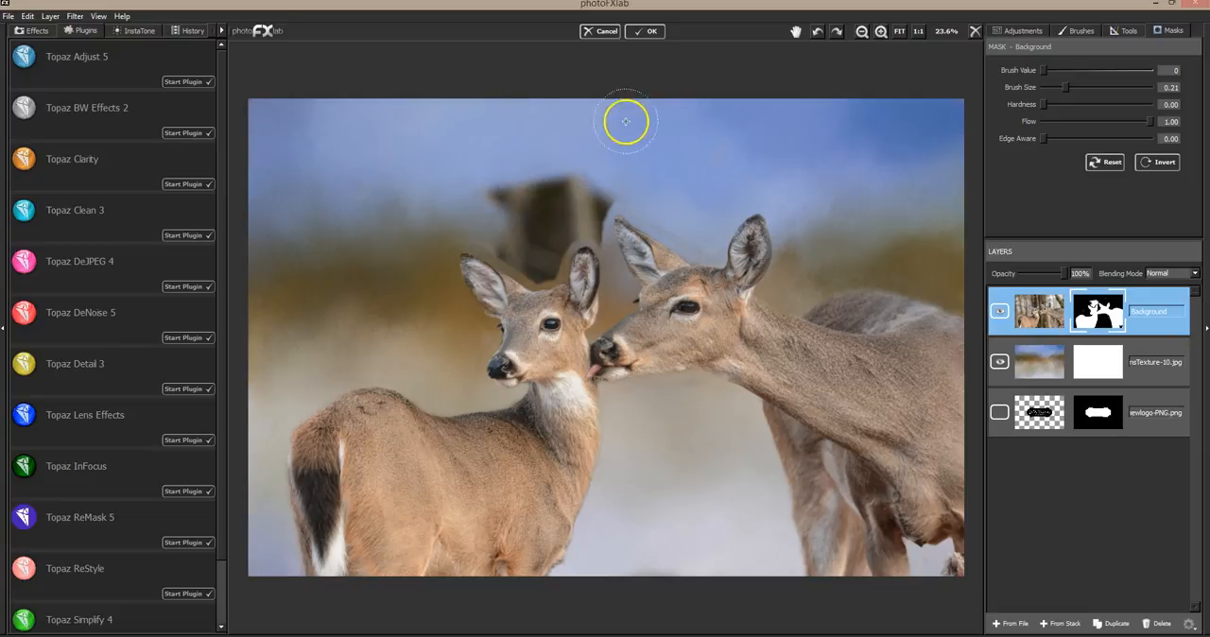
Mask out the leftover backdrop patch above and between the smaller deer's ears with brush size 0.08
drag(1063, 87, 1049, 89)
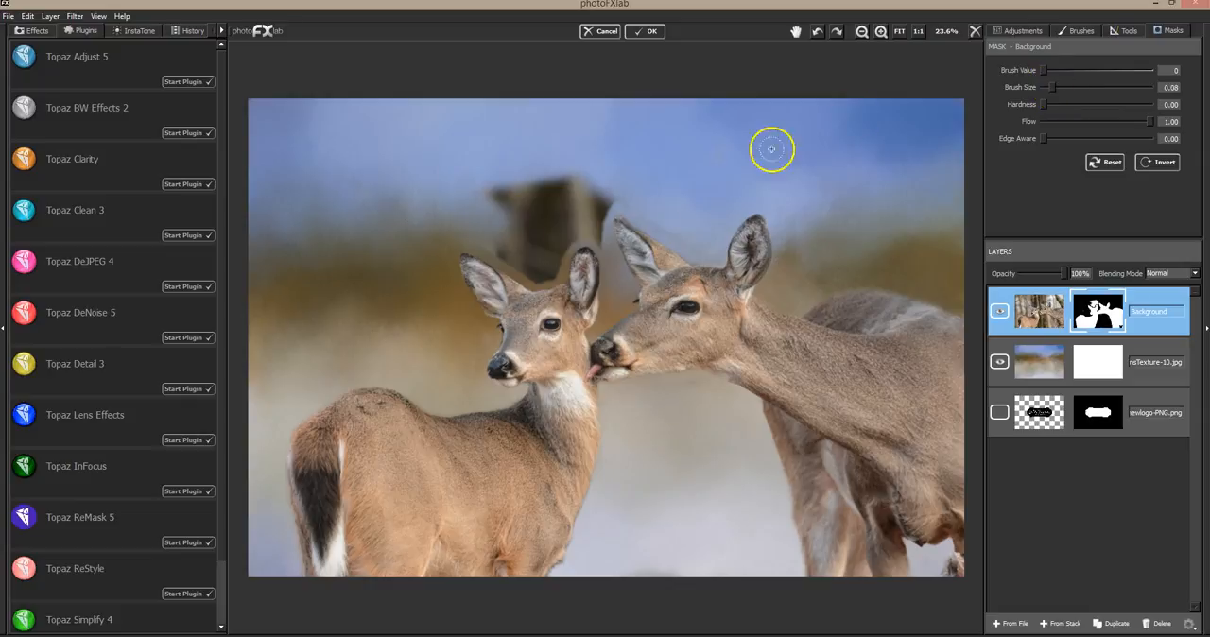
mouse_move(536, 166)
mouse_down()
mouse_move(535, 180)
mouse_move(558, 172)
mouse_move(567, 186)
mouse_move(592, 175)
mouse_move(611, 197)
mouse_up()
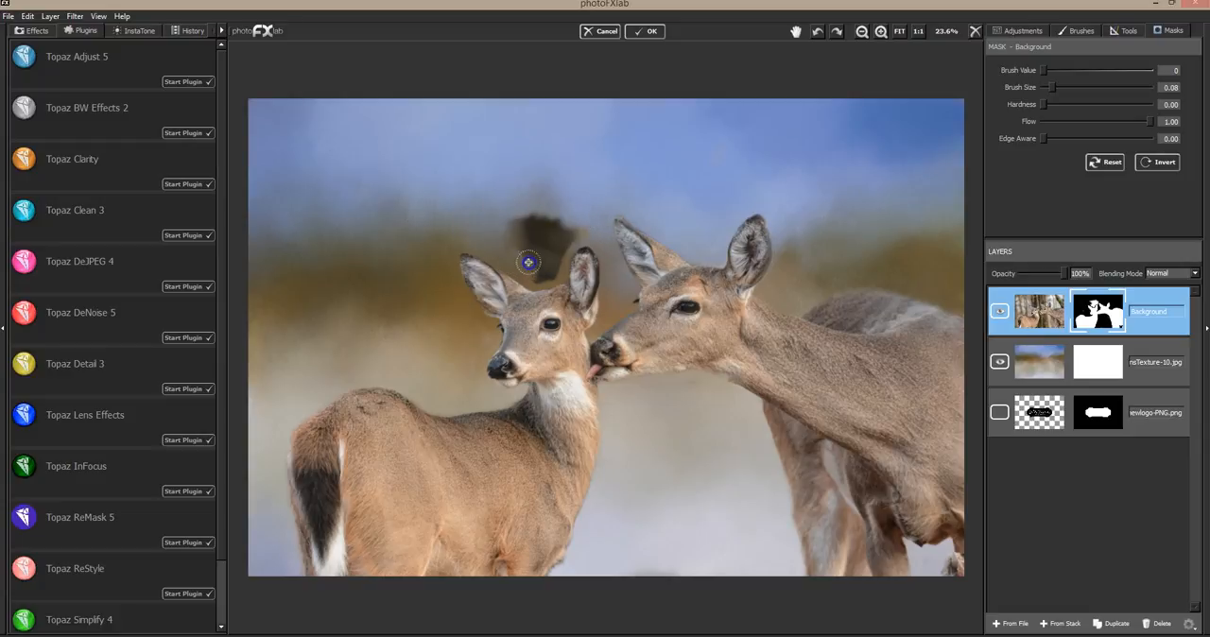
mouse_move(530, 276)
mouse_down()
mouse_move(572, 230)
mouse_move(551, 225)
mouse_move(548, 200)
mouse_move(529, 203)
mouse_move(511, 211)
mouse_move(523, 262)
mouse_up()
click(579, 218)
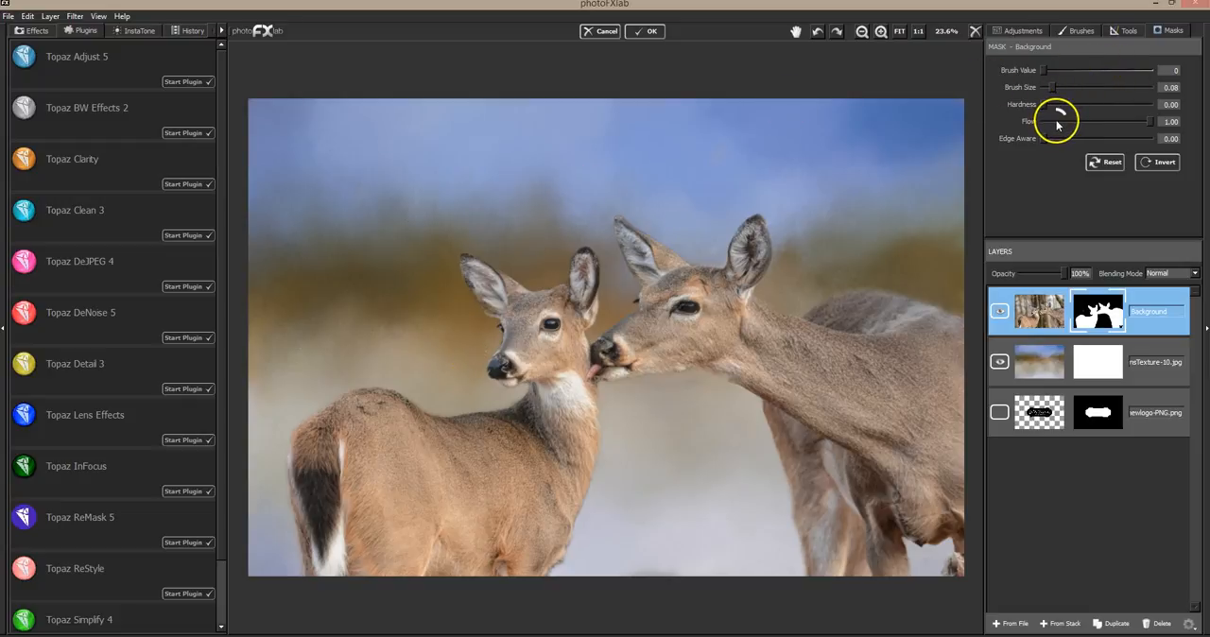
Softly restore the larger deer's mouth and chin with brush value 255, size 0.45 and flow 0.06
drag(1059, 85, 1083, 86)
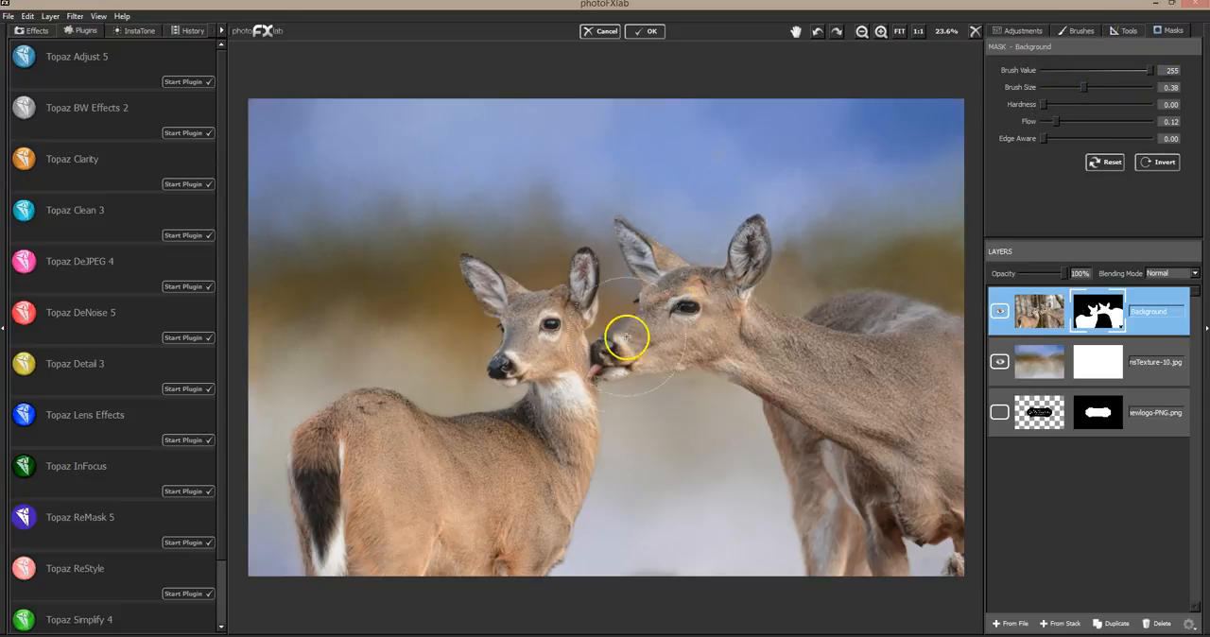
click(1053, 126)
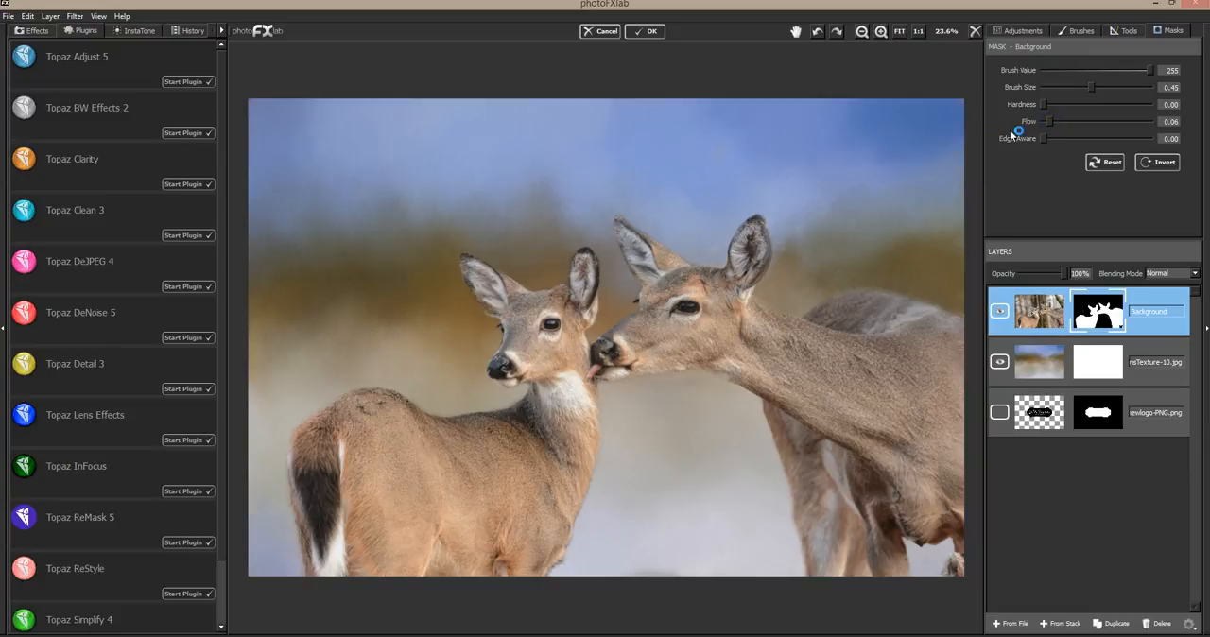
click(620, 379)
drag(600, 382, 620, 377)
click(624, 381)
click(600, 388)
click(600, 388)
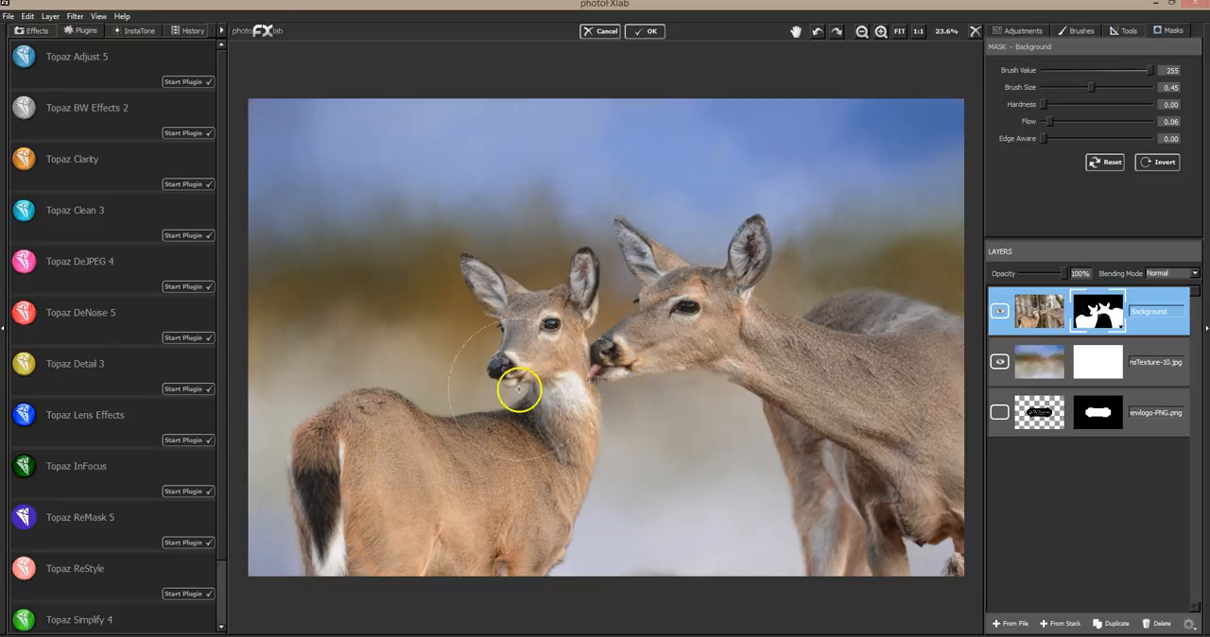
Restore soft detail around the smaller deer's muzzle and face and below the larger deer's belly
mouse_move(519, 388)
mouse_down()
mouse_move(498, 377)
mouse_move(518, 387)
mouse_move(491, 393)
mouse_move(487, 372)
mouse_up()
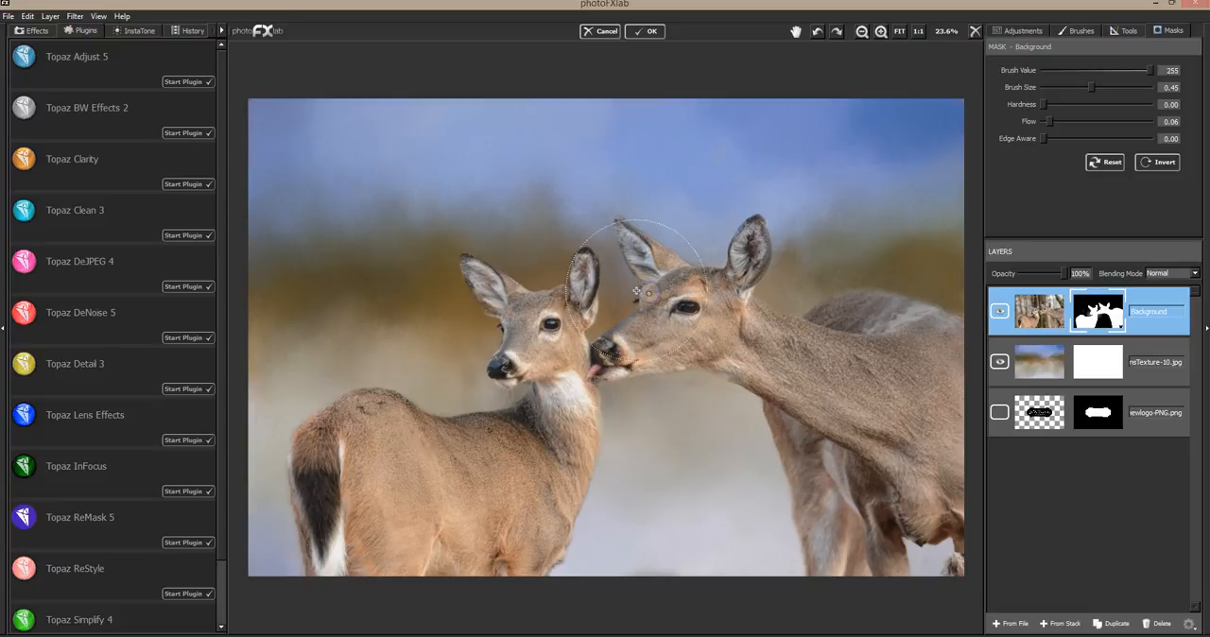
mouse_move(498, 336)
mouse_down()
mouse_move(502, 324)
mouse_move(498, 336)
mouse_up()
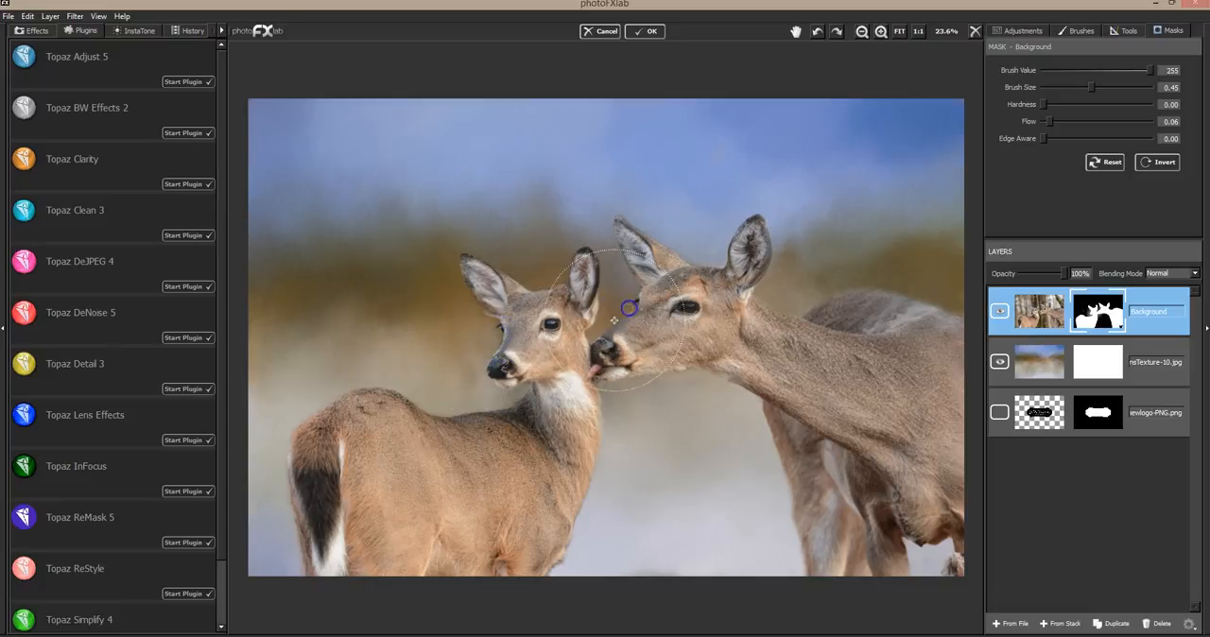
drag(493, 342, 501, 343)
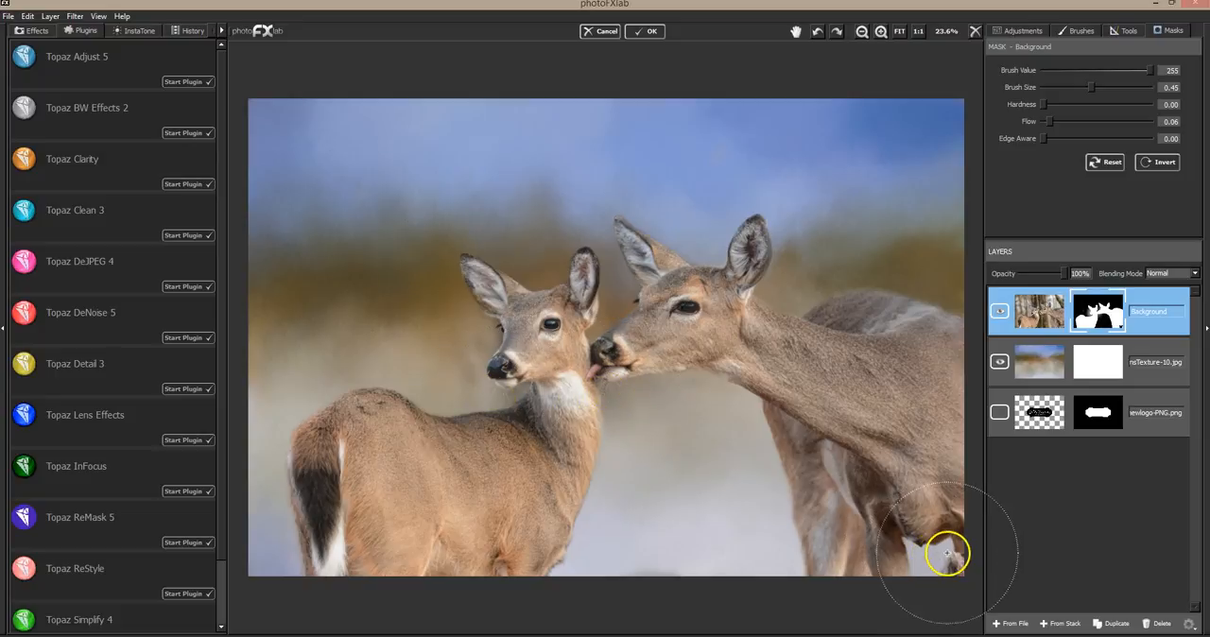
mouse_move(921, 551)
mouse_down()
mouse_move(946, 567)
mouse_move(920, 570)
mouse_move(943, 562)
mouse_move(919, 548)
mouse_move(948, 549)
mouse_move(944, 570)
mouse_move(916, 549)
mouse_up()
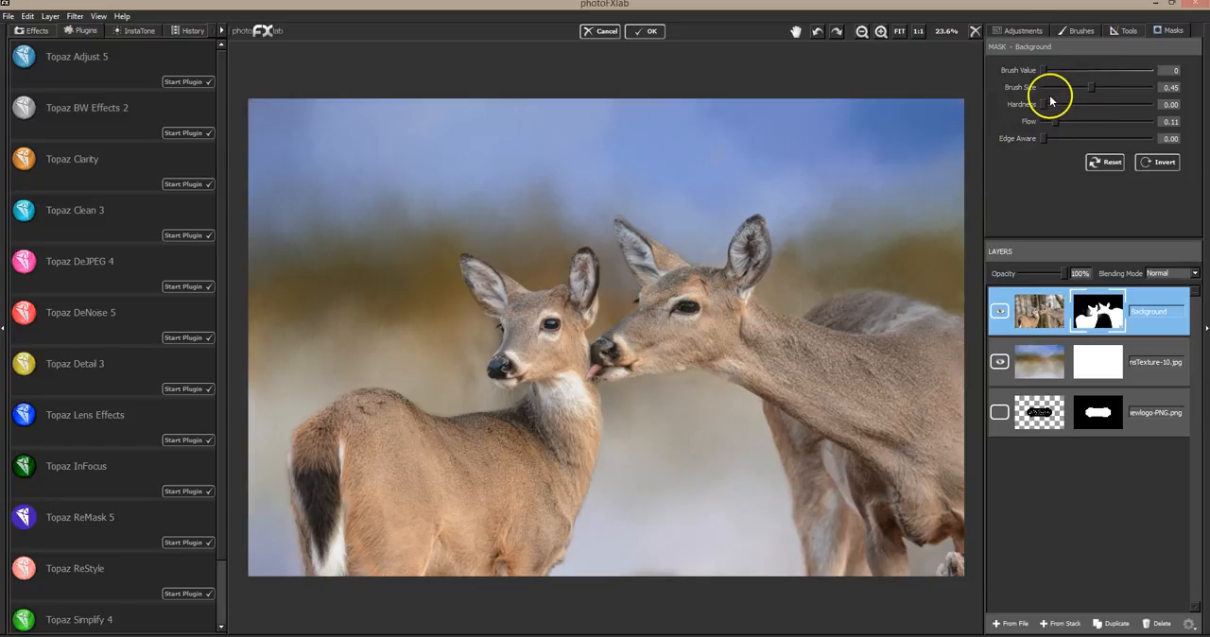
Soften the outlines of both deer's heads and backs with mask brush value 0, size 0.09 and flow 0.11
drag(1090, 87, 1063, 88)
drag(1057, 87, 1055, 87)
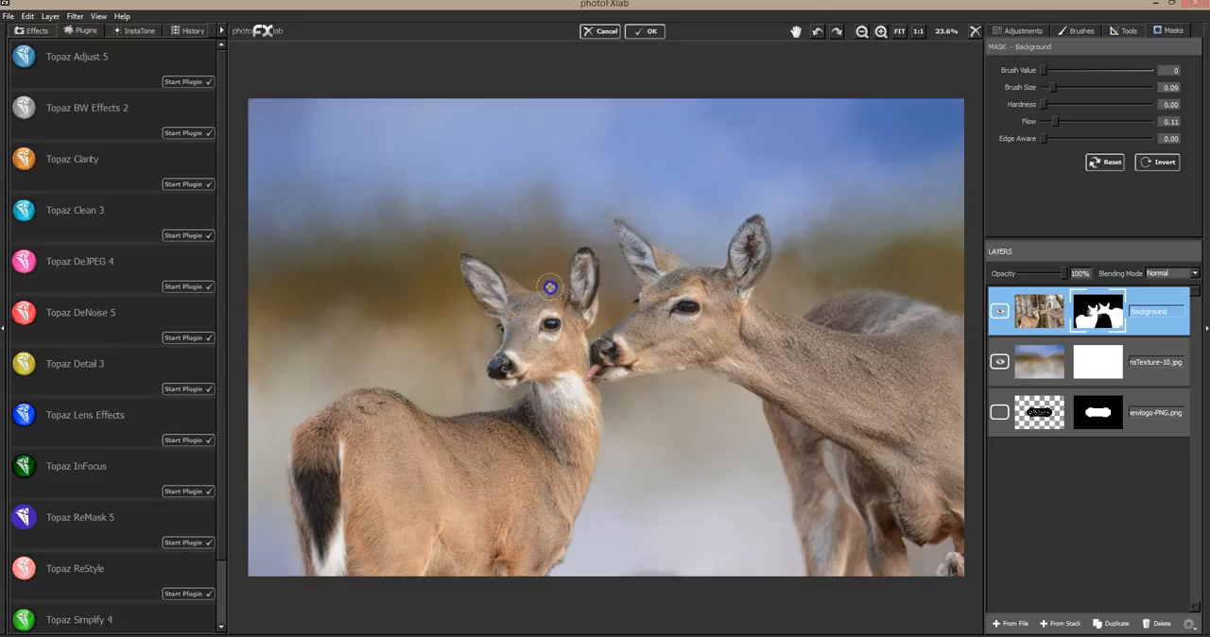
click(523, 275)
mouse_move(527, 285)
mouse_down()
mouse_move(471, 319)
mouse_move(474, 305)
mouse_move(483, 326)
mouse_move(467, 368)
mouse_up()
drag(426, 408, 337, 394)
mouse_move(284, 437)
mouse_down()
mouse_move(451, 310)
mouse_move(743, 329)
mouse_move(641, 391)
mouse_move(710, 386)
mouse_move(846, 283)
mouse_up()
click(944, 314)
click(823, 301)
Fade the larger deer's back into the texture with brush size 0.28
drag(1052, 87, 1073, 87)
mouse_move(811, 267)
mouse_down()
mouse_move(829, 298)
mouse_move(854, 271)
mouse_up()
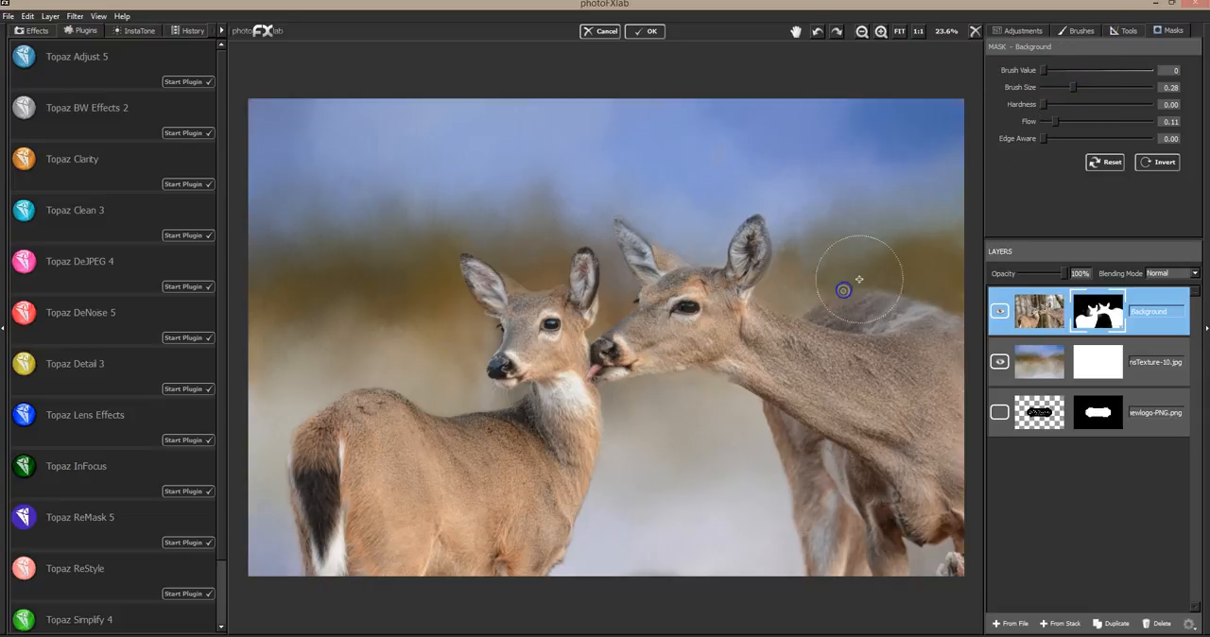
click(907, 292)
click(945, 306)
click(845, 282)
click(904, 291)
Fade the edge of the larger deer's chest and front leg into the texture
click(798, 422)
drag(747, 416, 769, 456)
drag(781, 499, 786, 545)
drag(748, 423, 739, 422)
Fade the larger deer's belly, rear flank and the area beneath it into the texture
mouse_move(905, 580)
mouse_down()
mouse_move(940, 576)
mouse_move(913, 555)
mouse_move(956, 561)
mouse_up()
mouse_move(948, 571)
mouse_down()
mouse_move(873, 578)
mouse_move(858, 566)
mouse_move(944, 569)
mouse_move(973, 530)
mouse_move(980, 503)
mouse_move(959, 549)
mouse_move(964, 378)
mouse_up()
click(948, 537)
click(948, 567)
mouse_move(947, 567)
mouse_down()
mouse_move(959, 335)
mouse_move(976, 425)
mouse_move(964, 528)
mouse_move(955, 312)
mouse_move(975, 511)
mouse_move(958, 328)
mouse_move(951, 578)
mouse_move(952, 325)
mouse_move(971, 410)
mouse_move(962, 555)
mouse_move(976, 417)
mouse_move(944, 304)
mouse_move(960, 320)
mouse_move(980, 521)
mouse_move(950, 383)
mouse_up()
drag(911, 570, 905, 545)
drag(759, 469, 756, 459)
Fade the smaller deer's chest, lower body and rump edge into the texture
drag(597, 445, 608, 424)
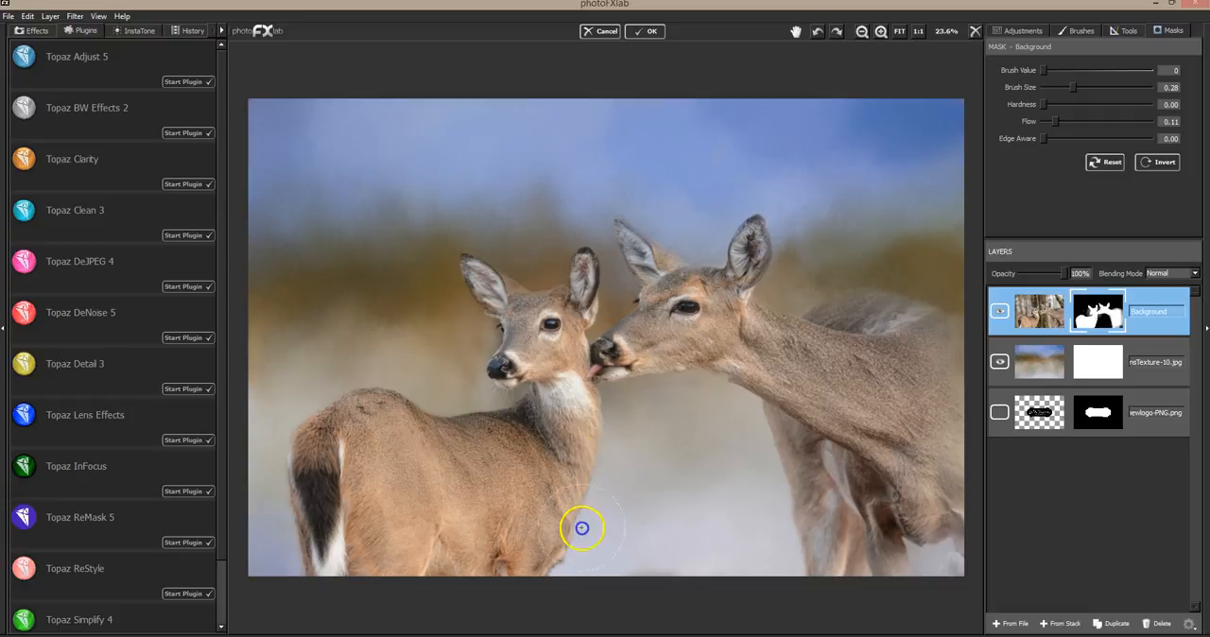
drag(563, 562, 656, 573)
drag(686, 466, 684, 471)
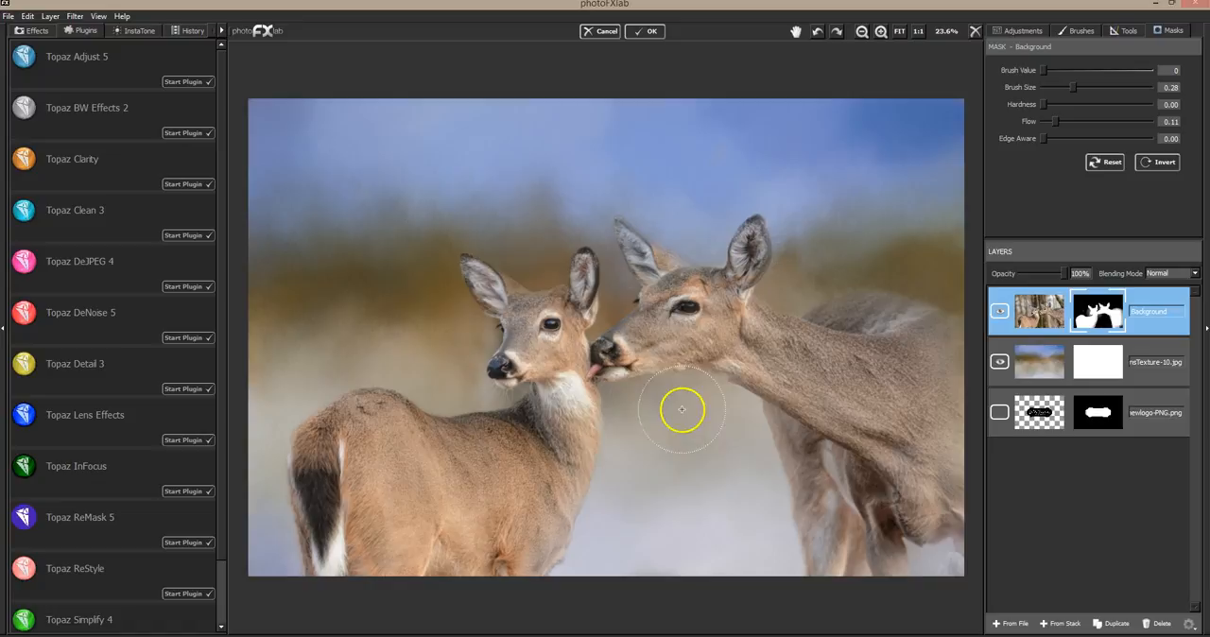
mouse_move(653, 517)
mouse_down()
mouse_move(586, 564)
mouse_move(567, 553)
mouse_up()
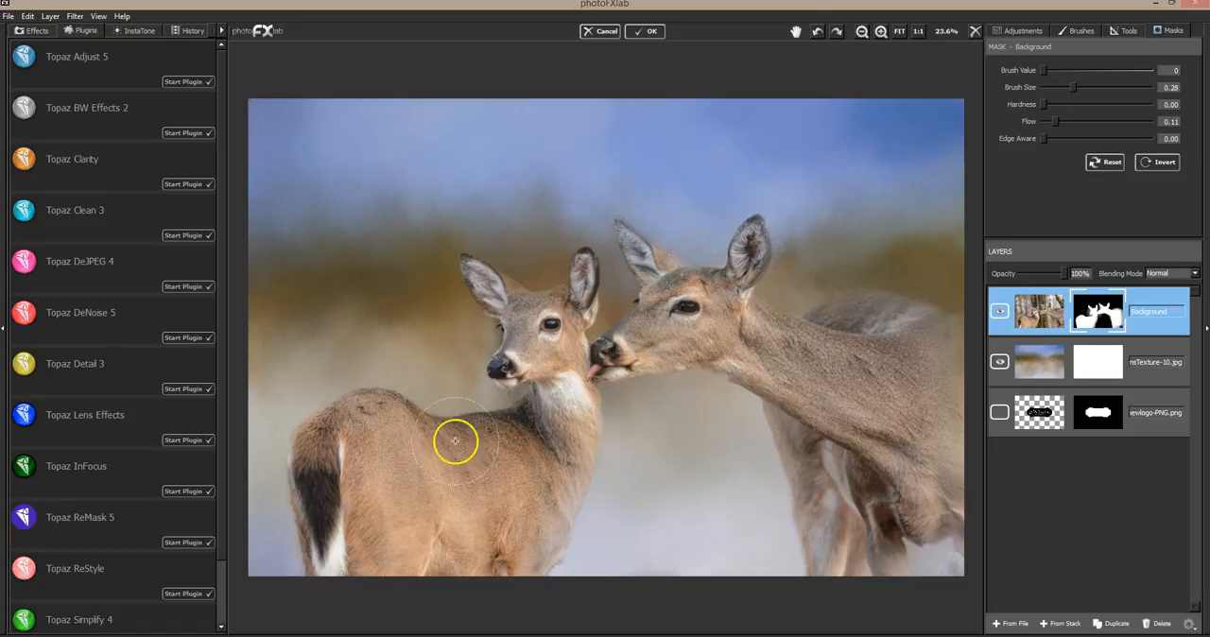
drag(308, 427, 291, 561)
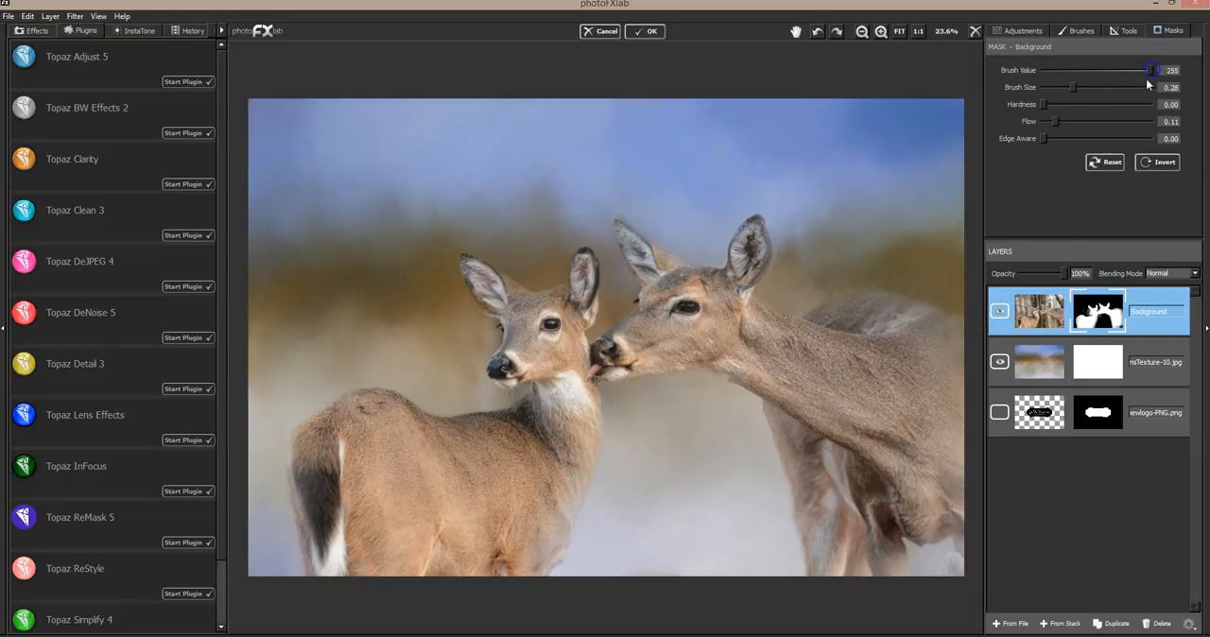
Partly restore the faded areas of the larger deer's body and the smaller deer's chest with brush value 255
mouse_move(922, 562)
mouse_down()
mouse_move(892, 543)
mouse_move(935, 547)
mouse_move(848, 563)
mouse_move(833, 550)
mouse_move(839, 525)
mouse_move(832, 534)
mouse_move(836, 557)
mouse_move(862, 508)
mouse_move(841, 498)
mouse_move(902, 462)
mouse_move(935, 465)
mouse_move(960, 509)
mouse_move(931, 465)
mouse_up()
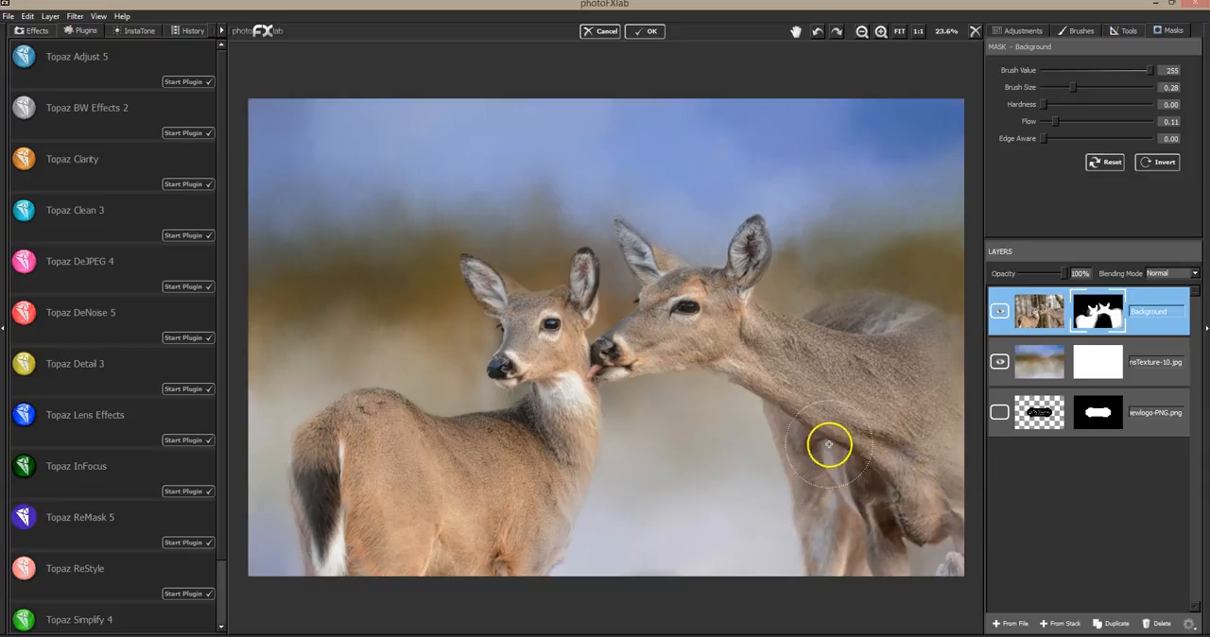
mouse_move(831, 332)
mouse_down()
mouse_move(948, 341)
mouse_move(931, 330)
mouse_move(905, 323)
mouse_move(968, 366)
mouse_move(890, 317)
mouse_move(954, 335)
mouse_move(899, 314)
mouse_move(896, 323)
mouse_move(891, 294)
mouse_move(825, 190)
mouse_move(847, 202)
mouse_move(650, 357)
mouse_up()
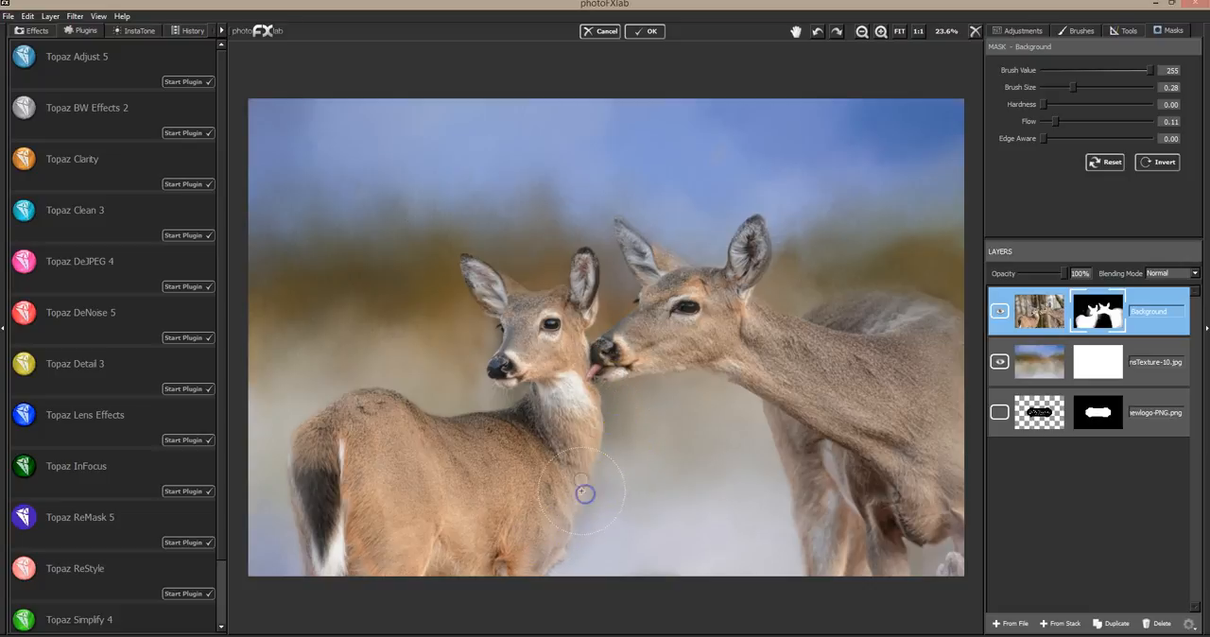
Blend the edge of the smaller deer's chest into the texture with brush value 0 and size 0.14
drag(1087, 72, 1033, 70)
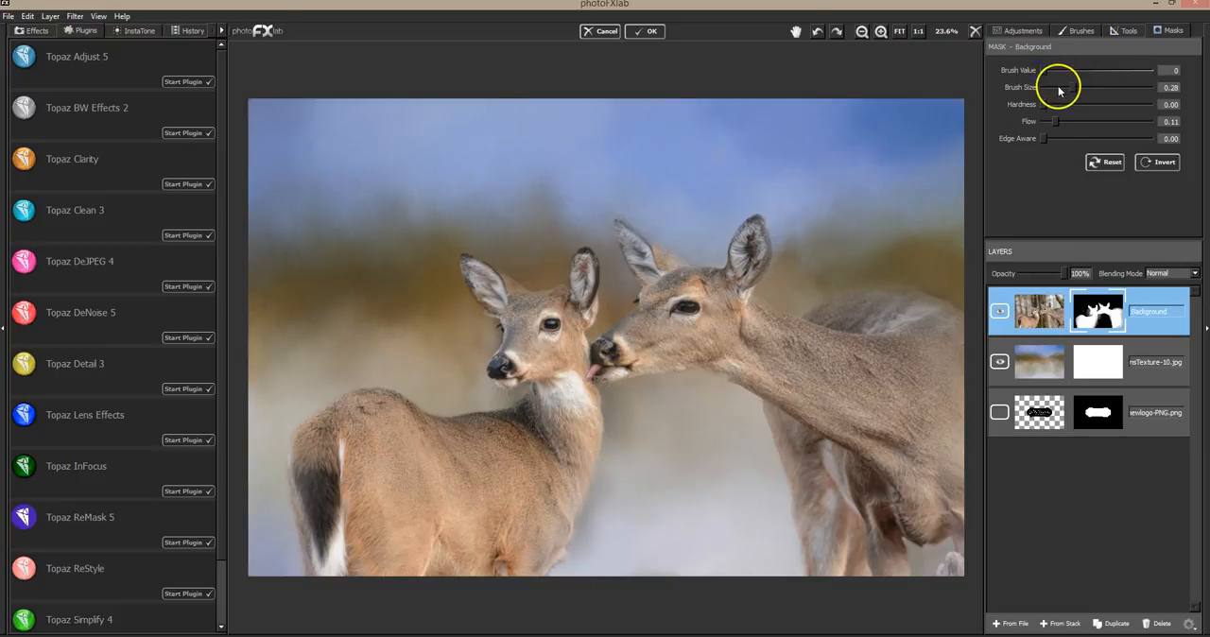
drag(607, 384, 612, 418)
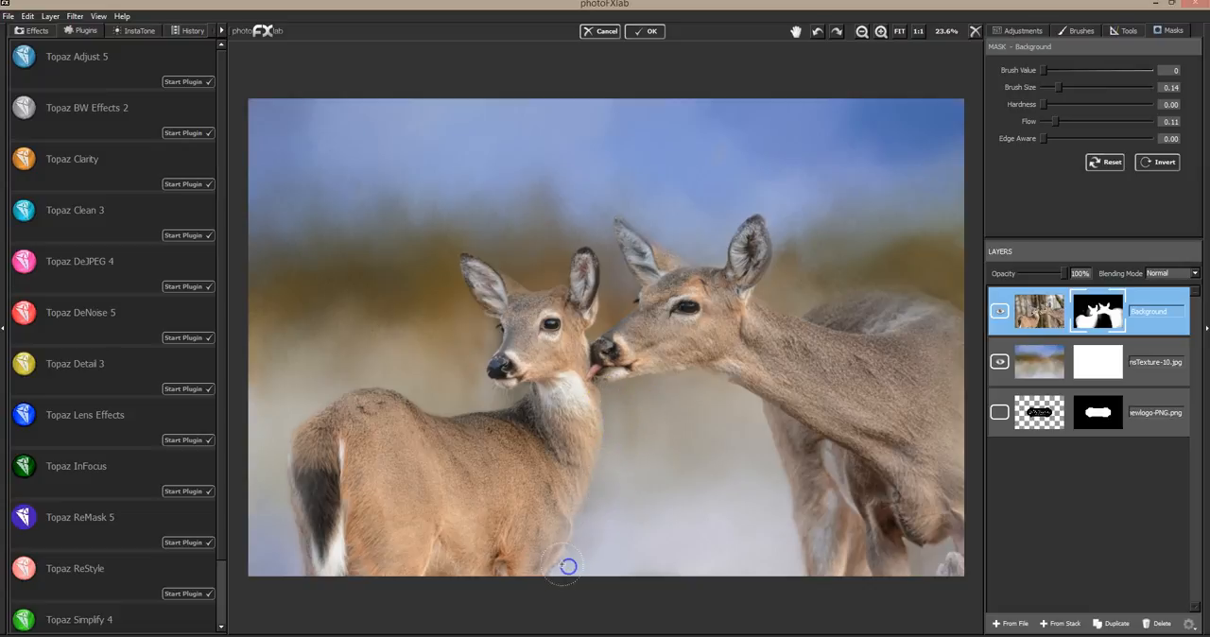
drag(633, 431, 622, 487)
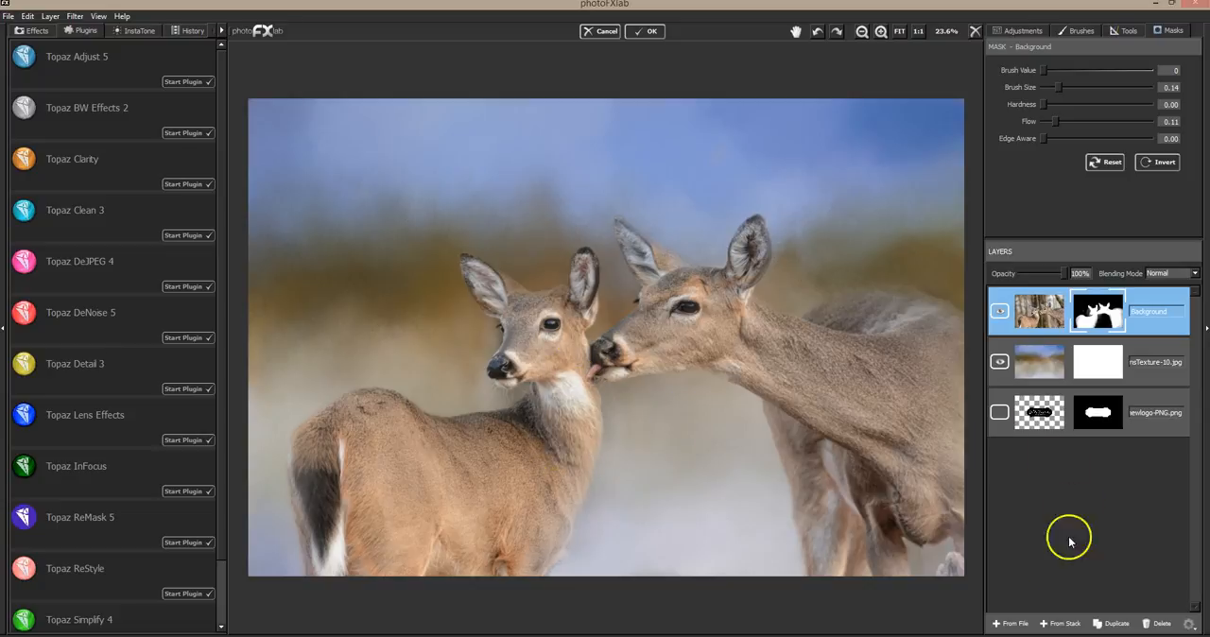
Add DT-DreamySky (24).jpg from the DREAMY SKIES COLLECTION folder as a layer above the photo
click(1009, 624)
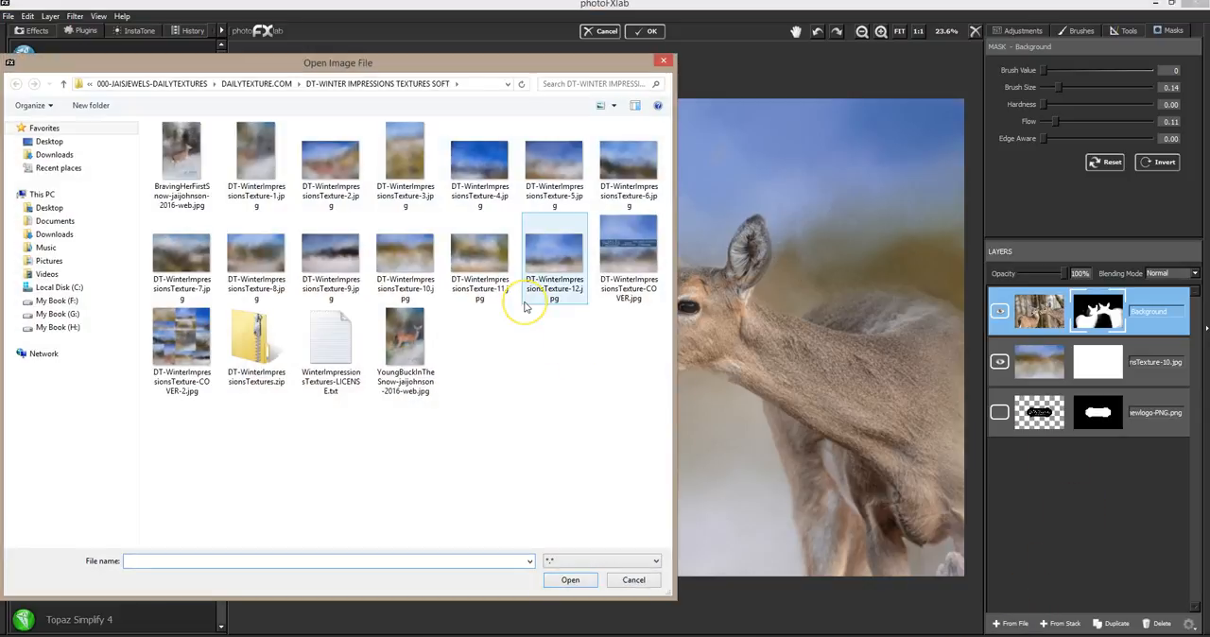
click(256, 84)
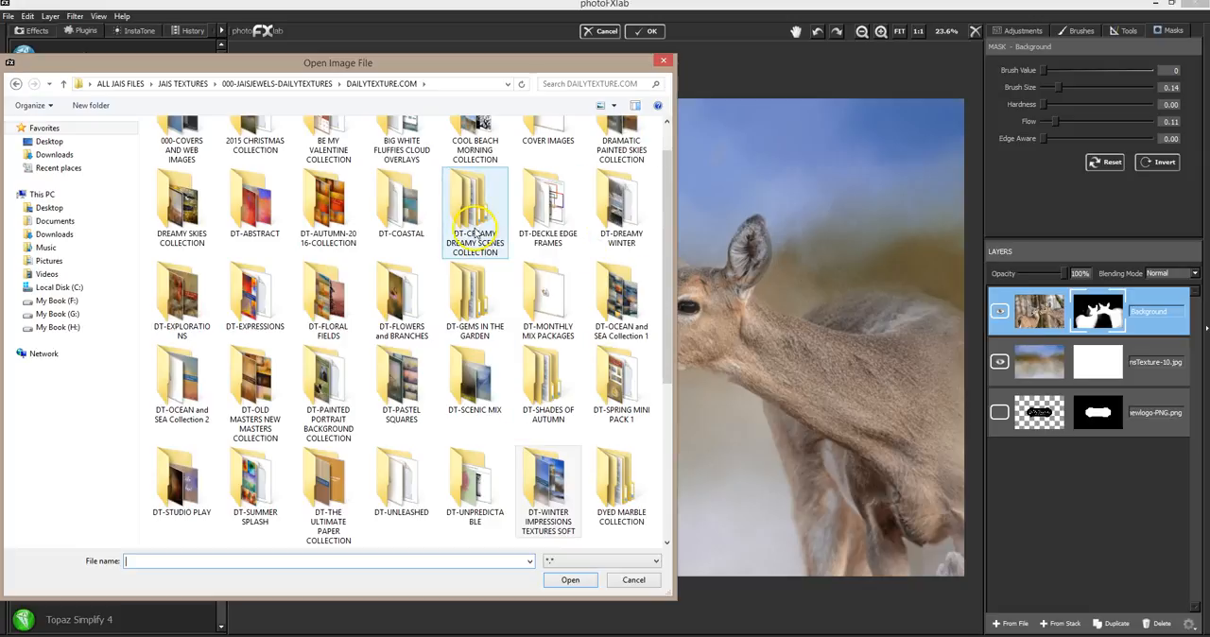
click(181, 204)
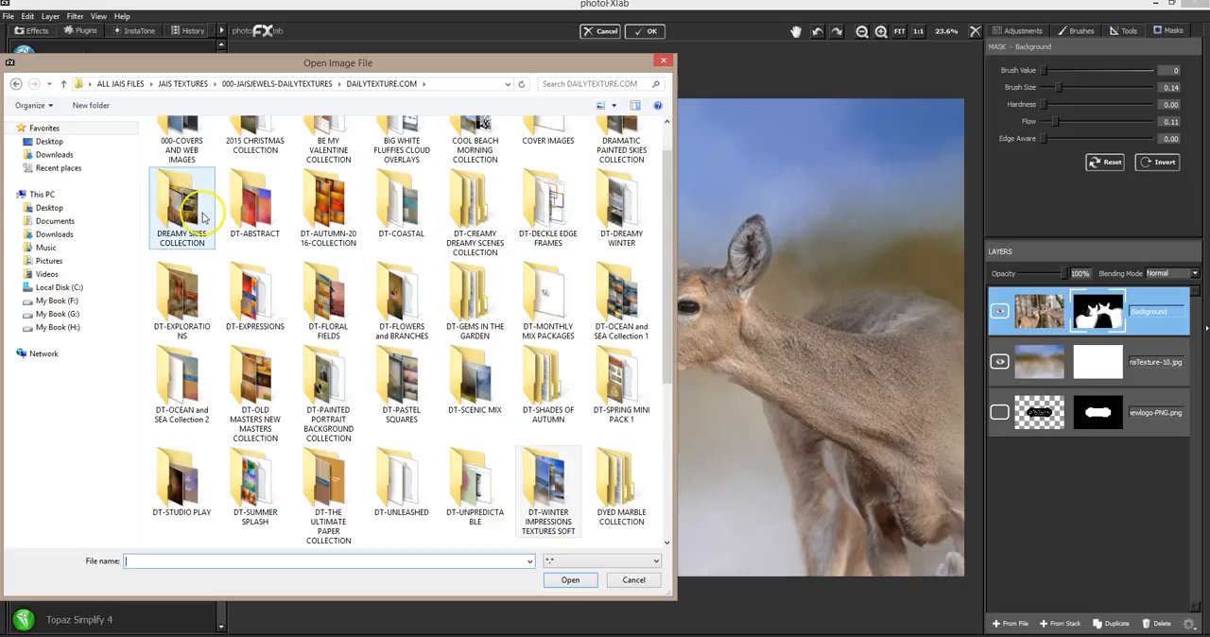
double_click(181, 203)
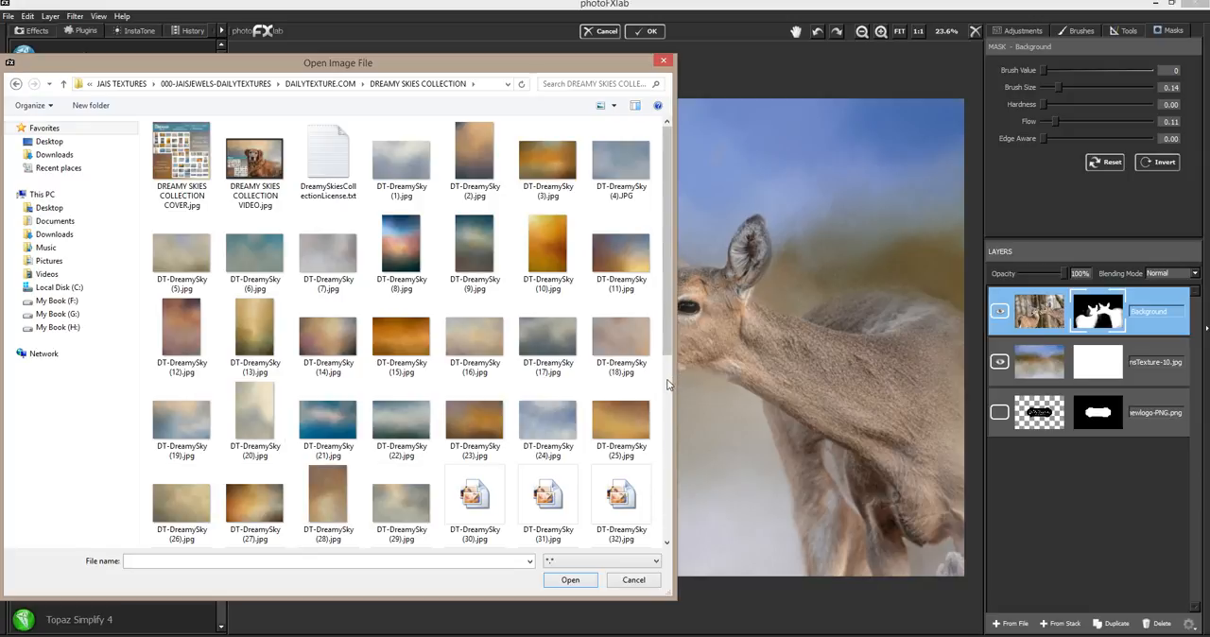
double_click(546, 433)
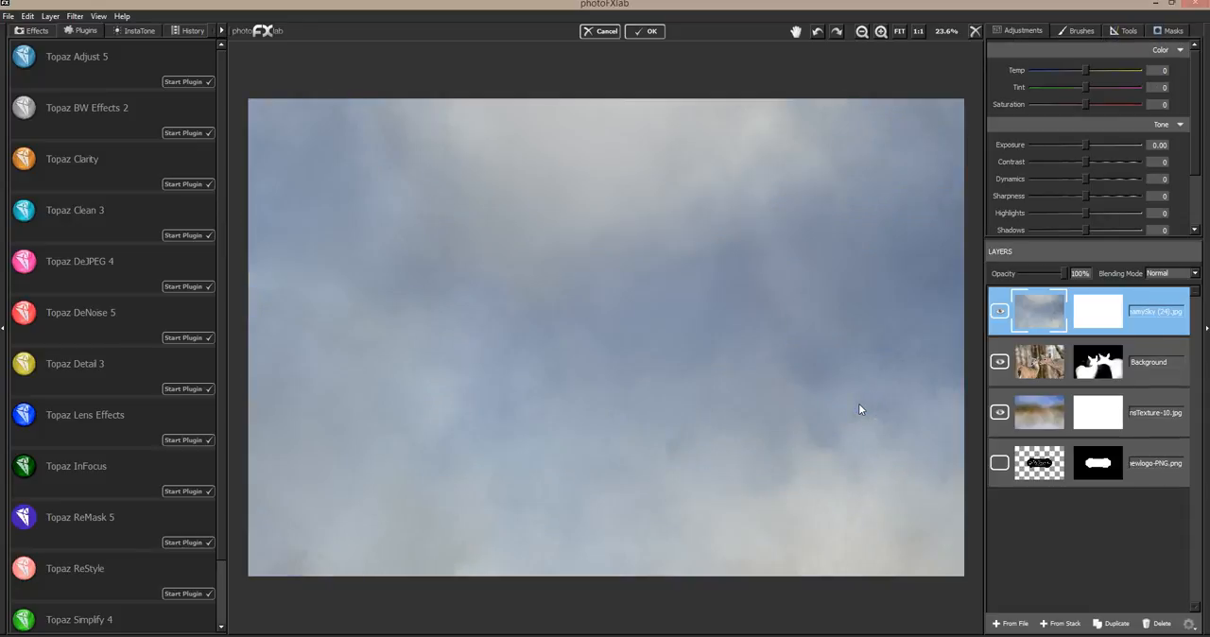
Try the blue sky texture layer in Hard Light blending mode and delete it
click(1169, 273)
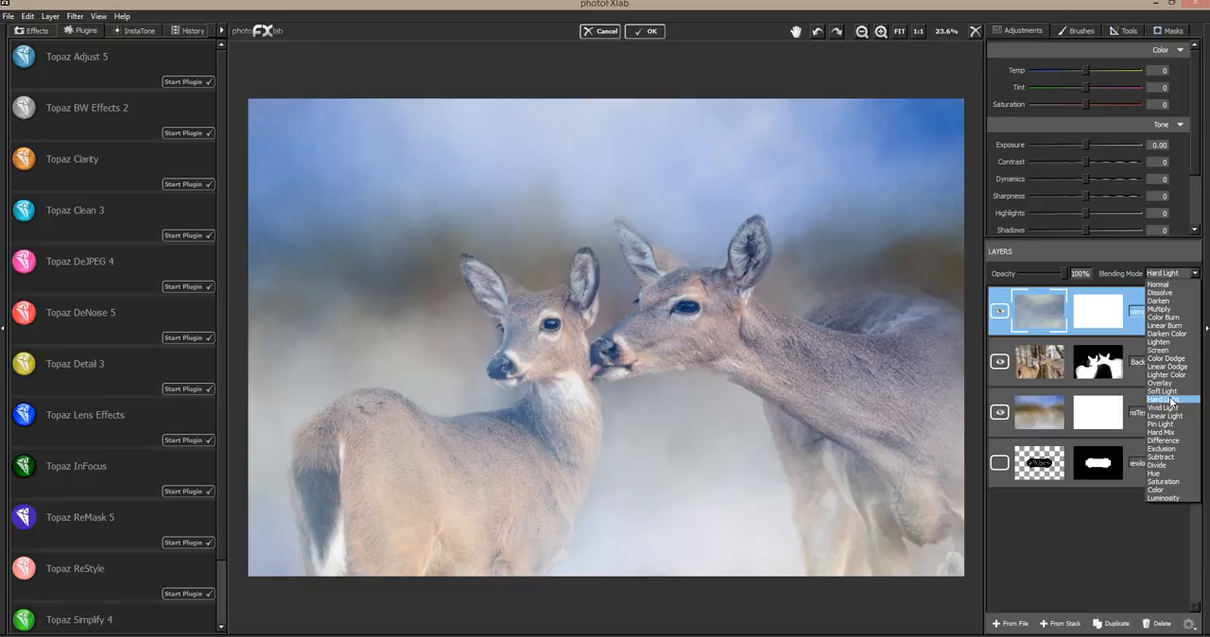
click(1170, 401)
mouse_move(1049, 276)
mouse_down()
mouse_move(1063, 276)
mouse_move(1019, 276)
mouse_move(1091, 271)
mouse_move(1013, 271)
mouse_move(1046, 265)
mouse_up()
click(1162, 624)
Try DT-DreamySky (16).jpg as a layer above the photo in Hard Light and Soft Light blending modes, and delete it
click(1010, 624)
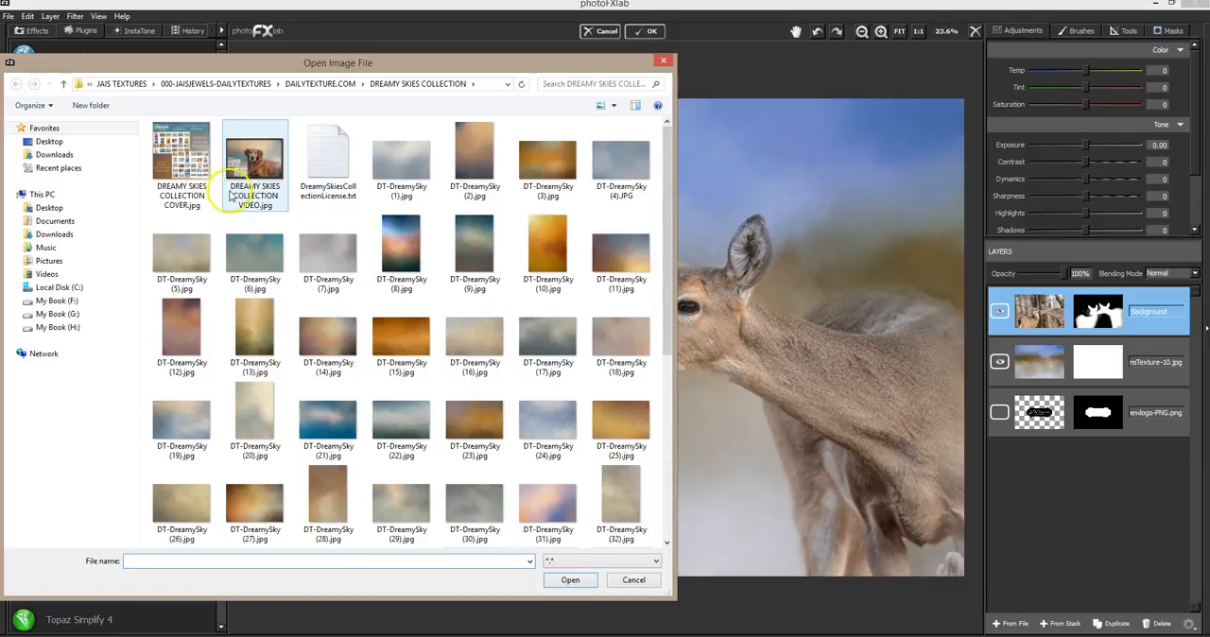
double_click(479, 344)
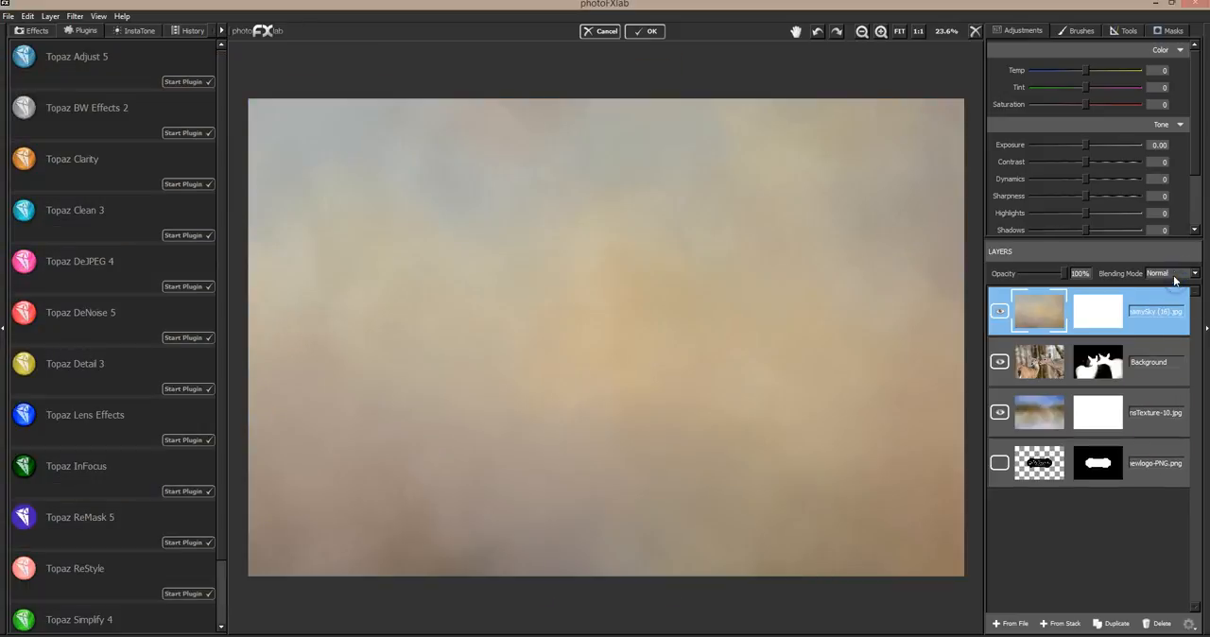
click(1175, 273)
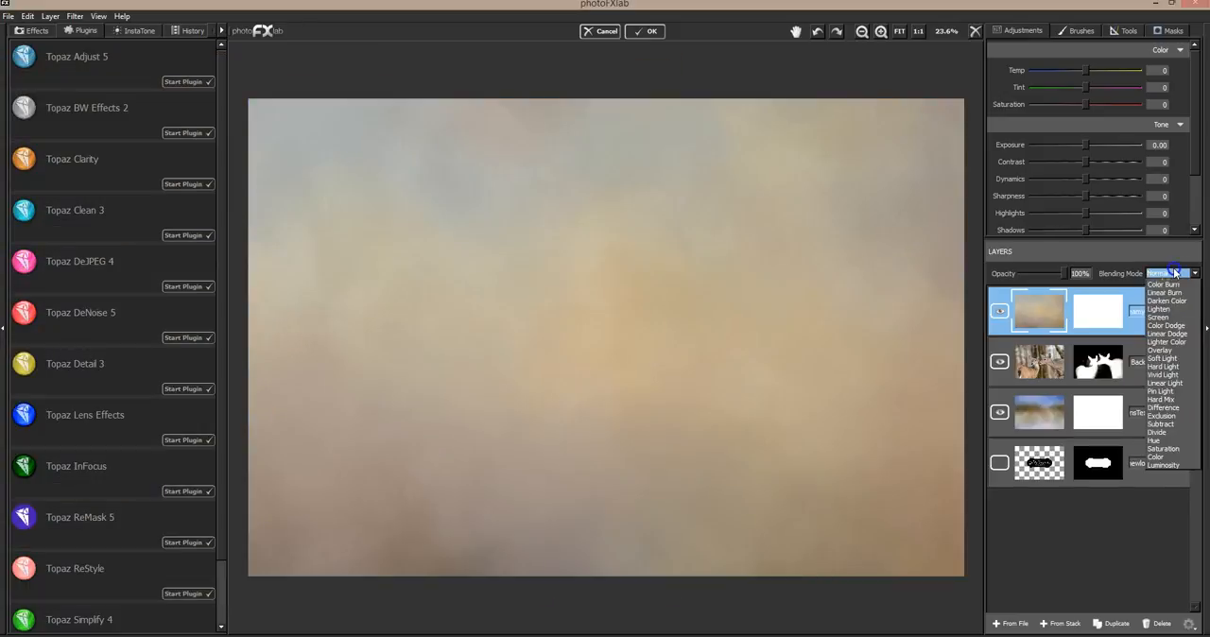
click(1175, 310)
click(1174, 399)
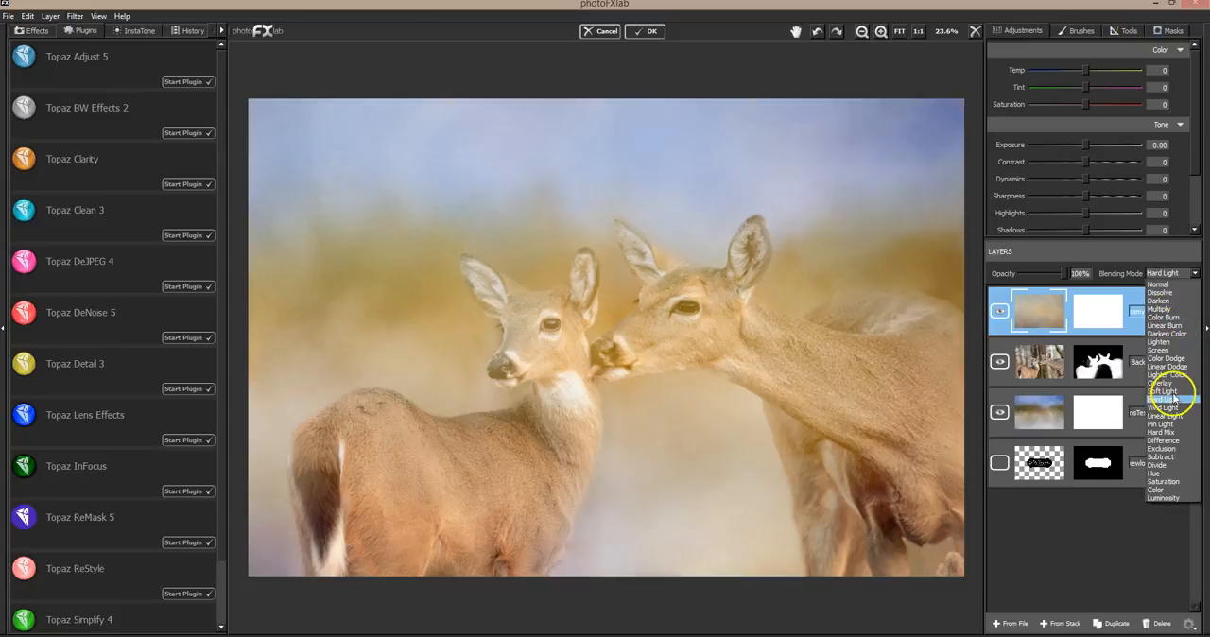
click(1173, 391)
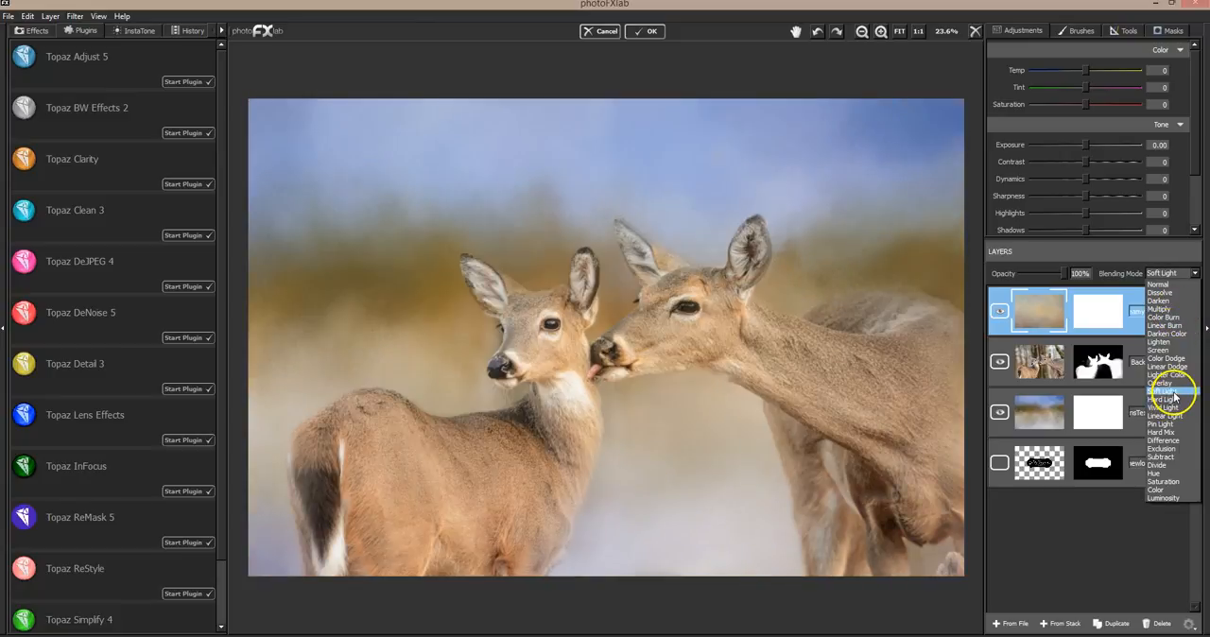
click(1175, 392)
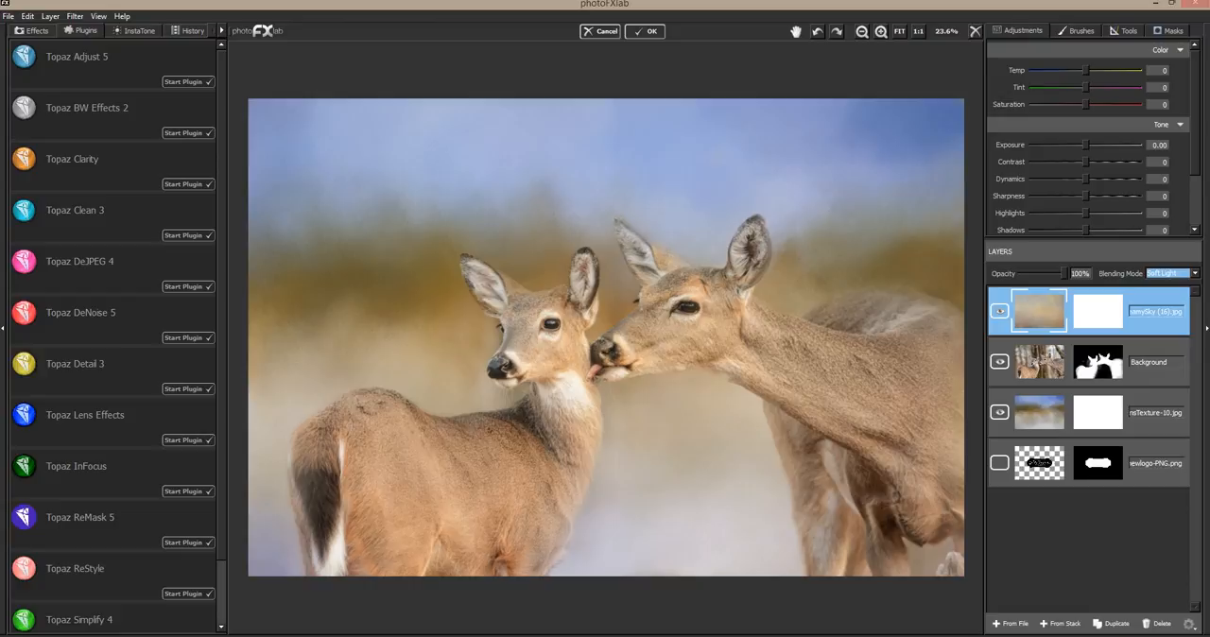
click(1161, 625)
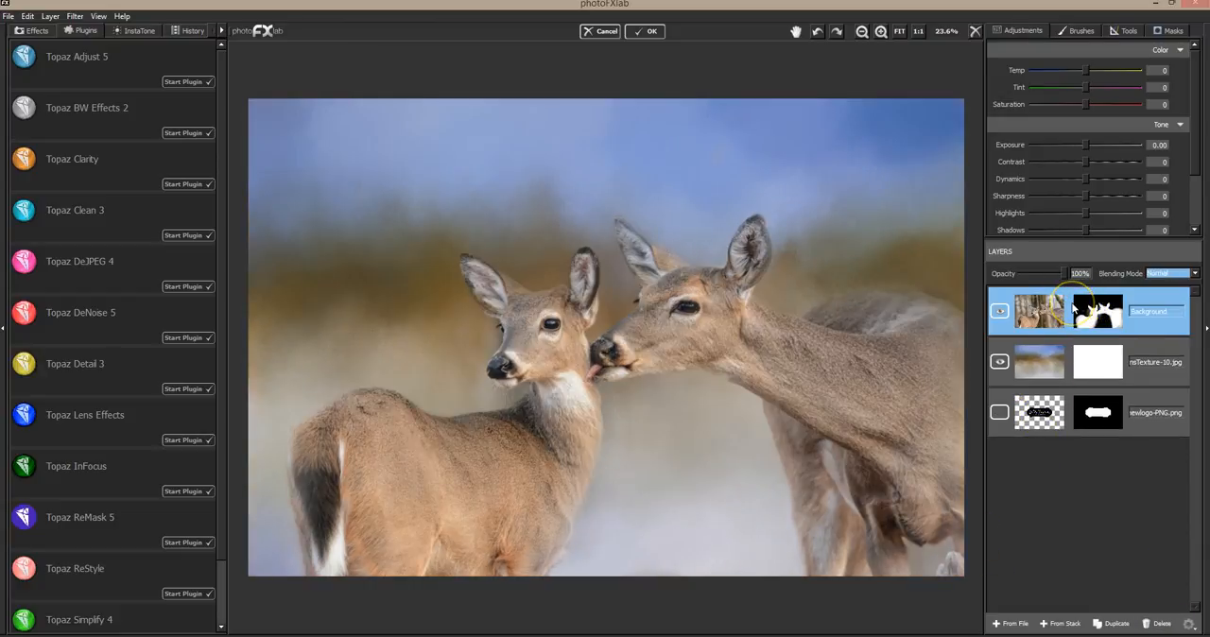
Set the photo mask's brush flow to 1.00 and clean the background above the smaller deer's back with brush value 0
click(1167, 30)
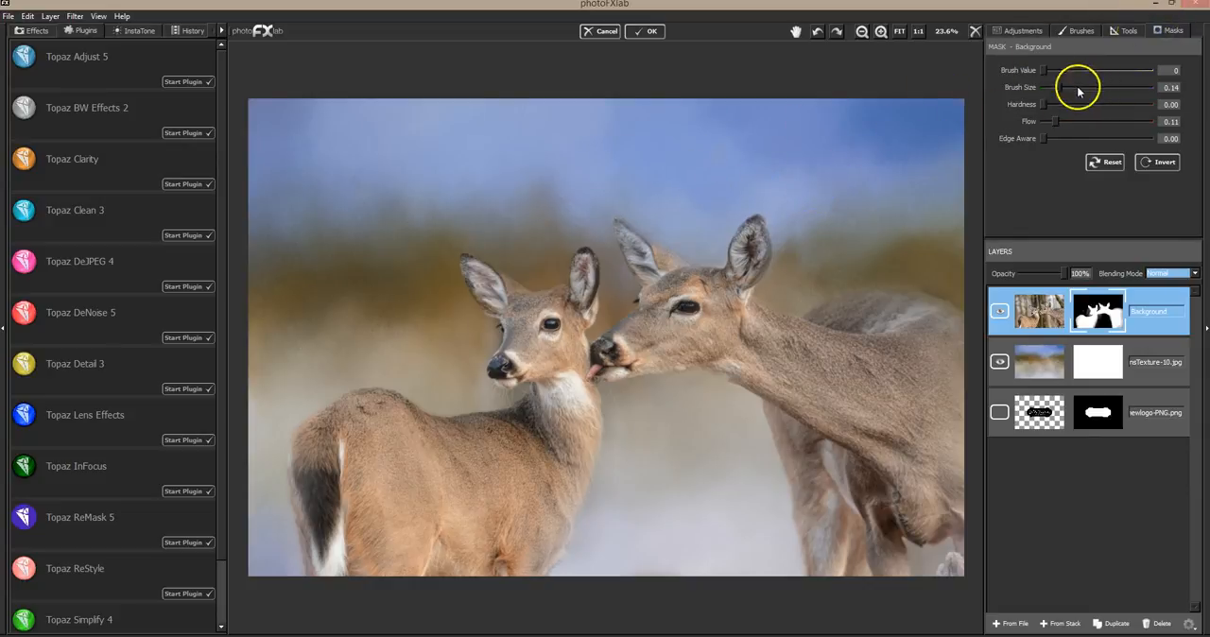
drag(1056, 121, 1117, 122)
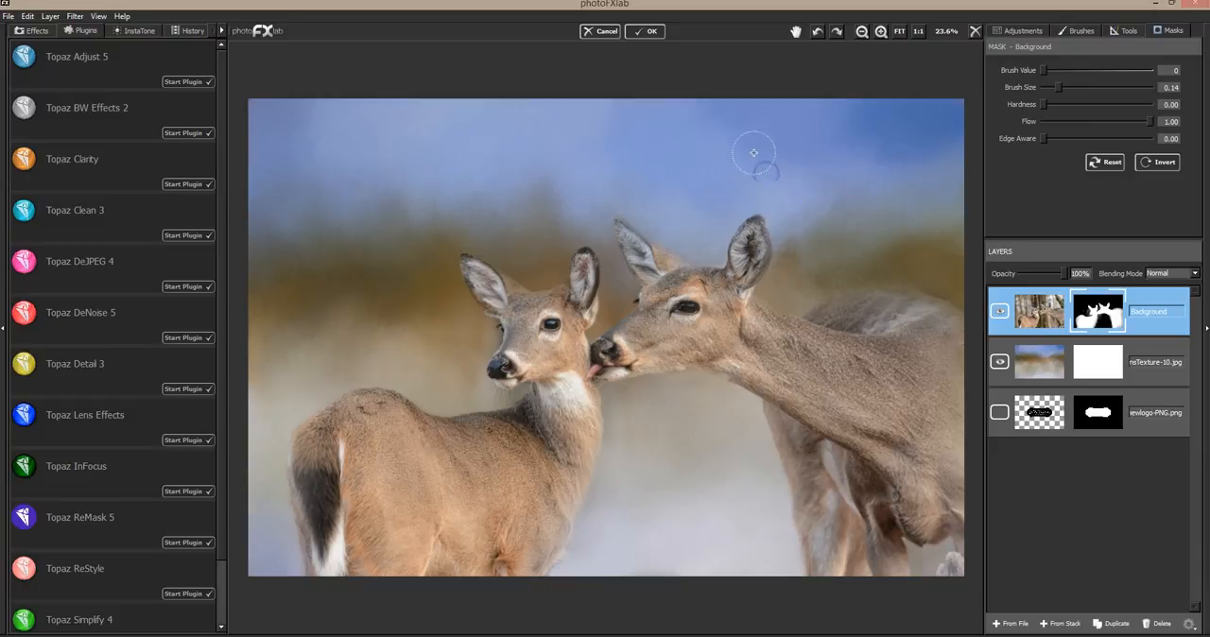
click(432, 321)
click(446, 344)
click(440, 384)
click(416, 332)
click(379, 302)
click(400, 313)
click(349, 334)
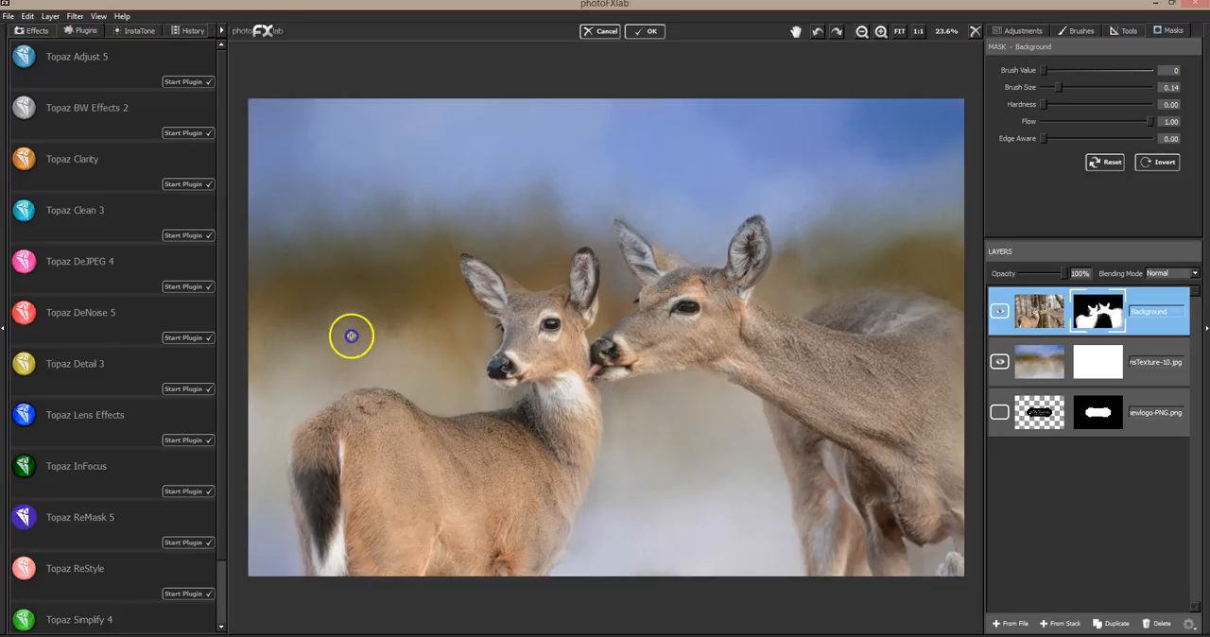
Clear photo remnants from the sky and blurred background around the smaller deer with the full-flow mask brush
click(383, 230)
mouse_move(383, 230)
mouse_down()
mouse_move(339, 220)
mouse_move(370, 136)
mouse_move(323, 98)
mouse_move(340, 166)
mouse_up()
click(375, 274)
click(448, 328)
click(454, 362)
Try masking the background edge beside the smaller deer's muzzle at full flow and undo the strokes
mouse_move(455, 361)
mouse_down()
mouse_move(480, 341)
mouse_move(451, 303)
mouse_move(486, 342)
mouse_move(469, 378)
mouse_up()
key(ctrl+z)
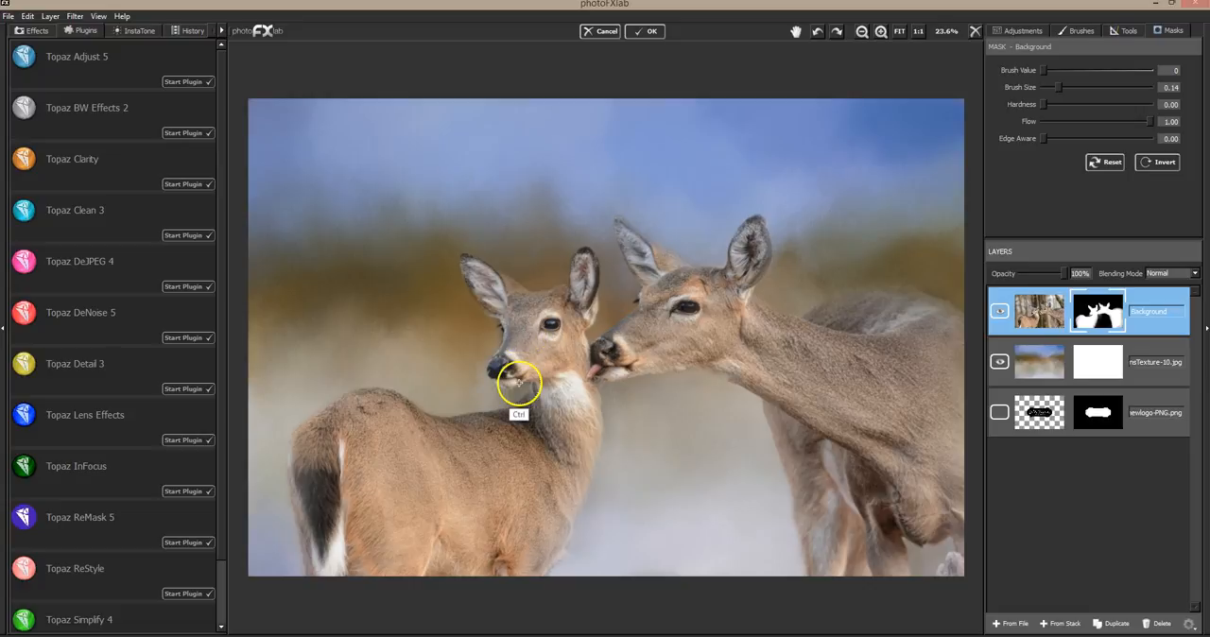
drag(472, 335, 489, 398)
key(ctrl+z)
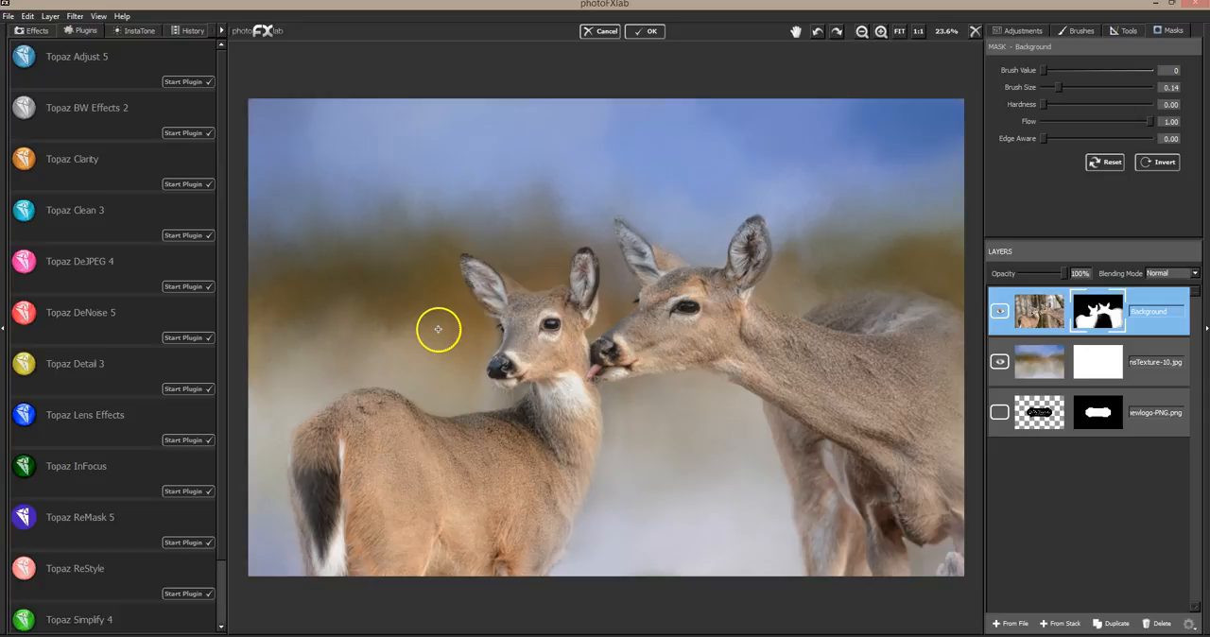
Set the mask brush to size 0.05 and flow 0.09 and refine the edges around both deer's heads
click(1169, 71)
drag(1058, 87, 1090, 87)
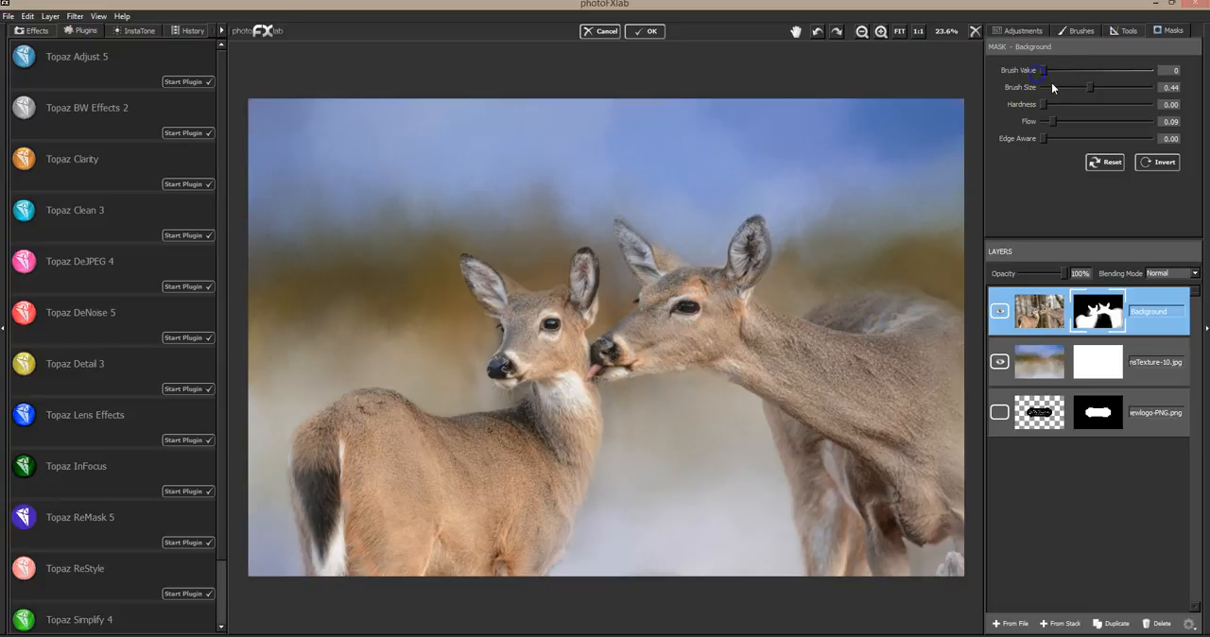
click(1051, 86)
mouse_move(499, 338)
mouse_down()
mouse_move(478, 351)
mouse_move(490, 344)
mouse_up()
mouse_move(477, 360)
mouse_down()
mouse_move(481, 400)
mouse_move(518, 398)
mouse_move(480, 376)
mouse_up()
drag(578, 380, 586, 333)
mouse_move(711, 275)
mouse_down()
mouse_move(715, 246)
mouse_move(796, 166)
mouse_up()
Add another sky texture from the DREAMY SKIES COLLECTION folder as a layer above the photo
click(1010, 624)
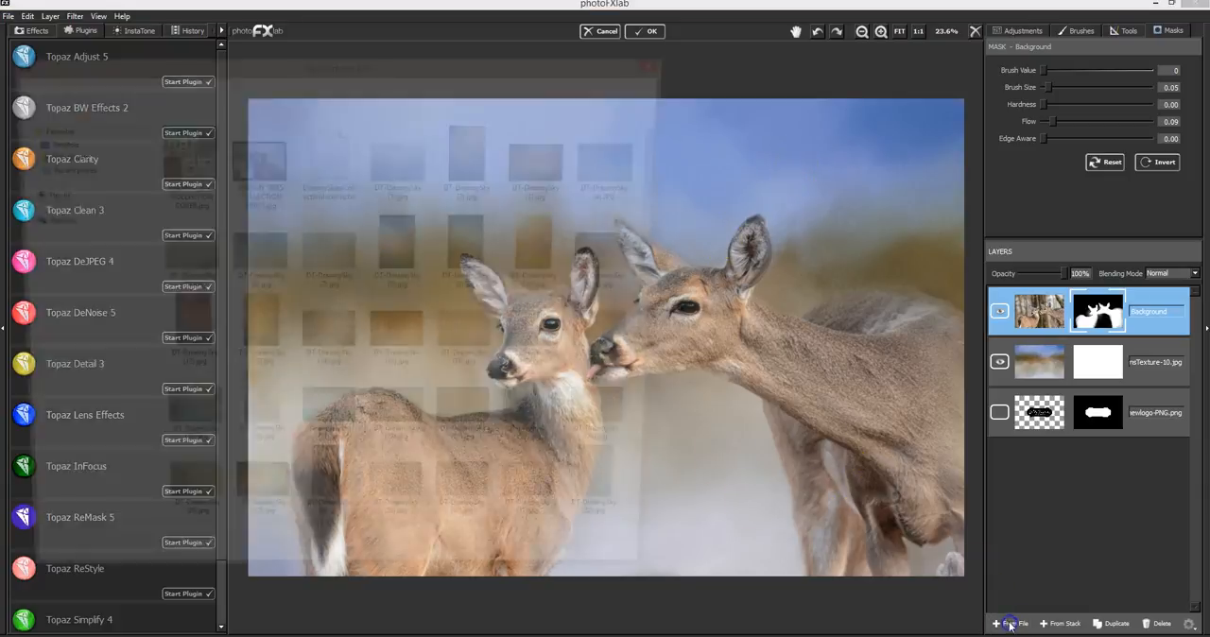
click(409, 167)
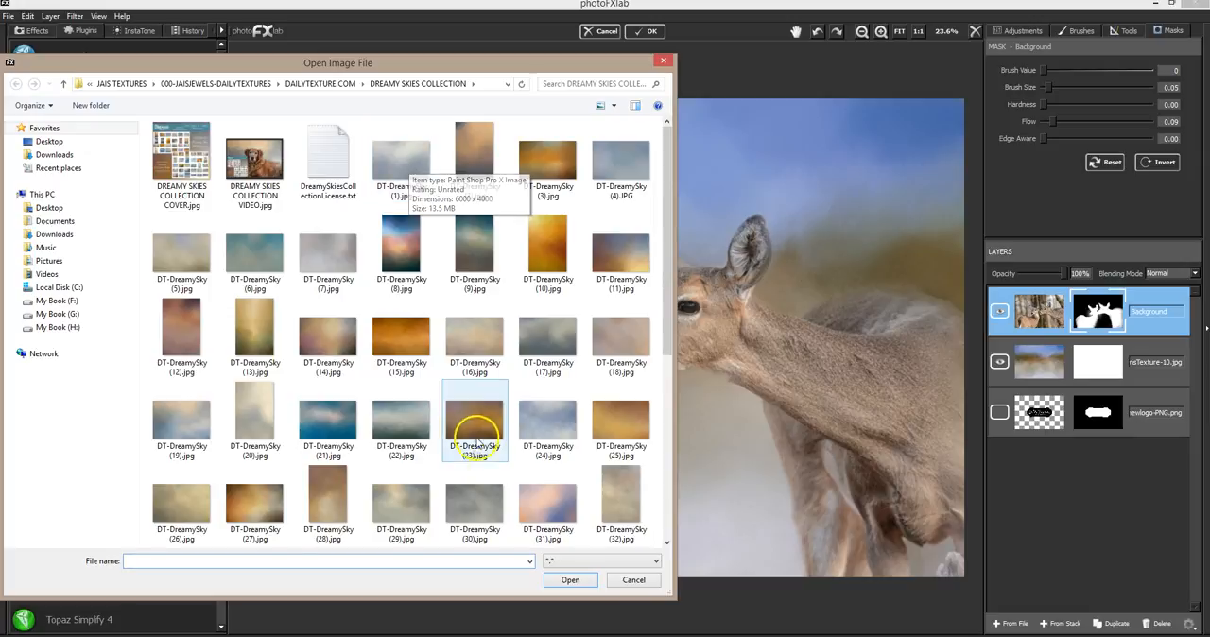
click(494, 491)
drag(672, 344, 669, 484)
double_click(169, 496)
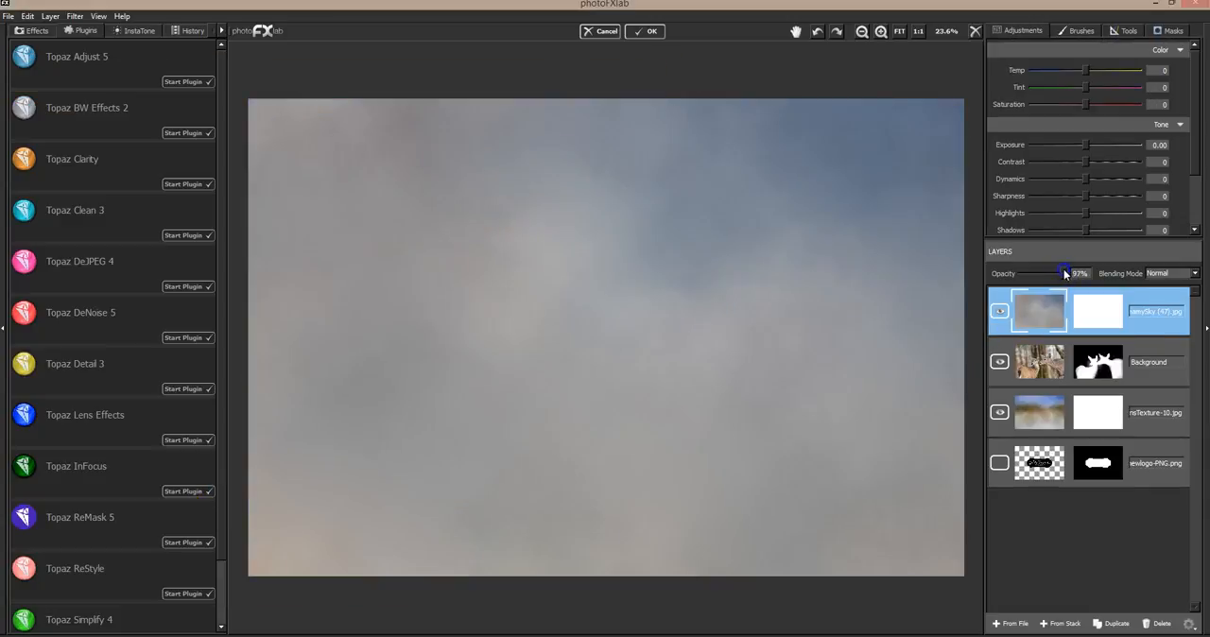
Try the new sky texture layer in Soft Light and Hard Light blending modes, and delete it
mouse_move(1065, 273)
mouse_down()
mouse_move(1035, 270)
mouse_move(1066, 269)
mouse_up()
click(1172, 273)
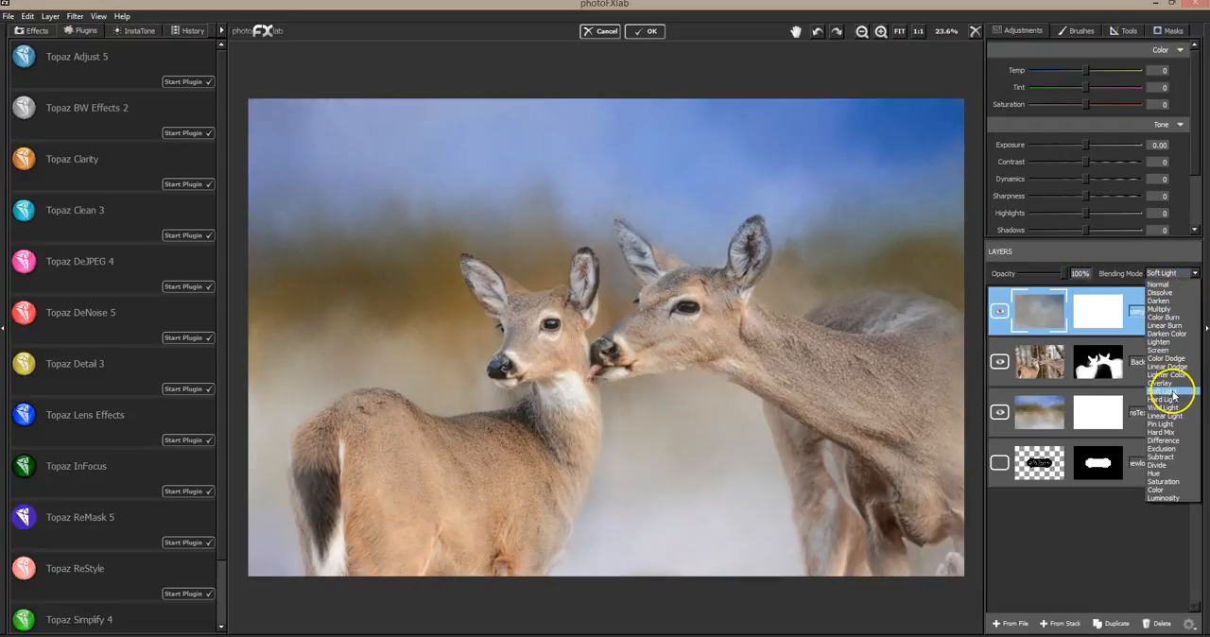
click(1173, 400)
click(1159, 623)
Add DT- Winter Collection - 11.jpg from the WINTER COLLECTION 1 folder as a layer above the photo
click(1008, 623)
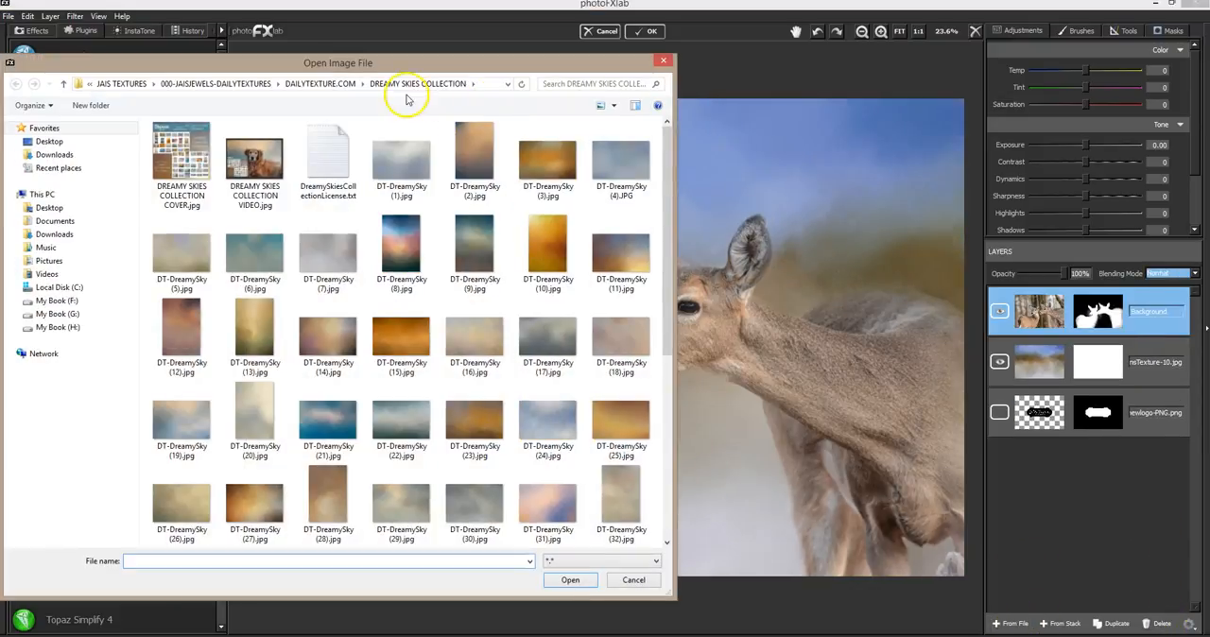
click(321, 85)
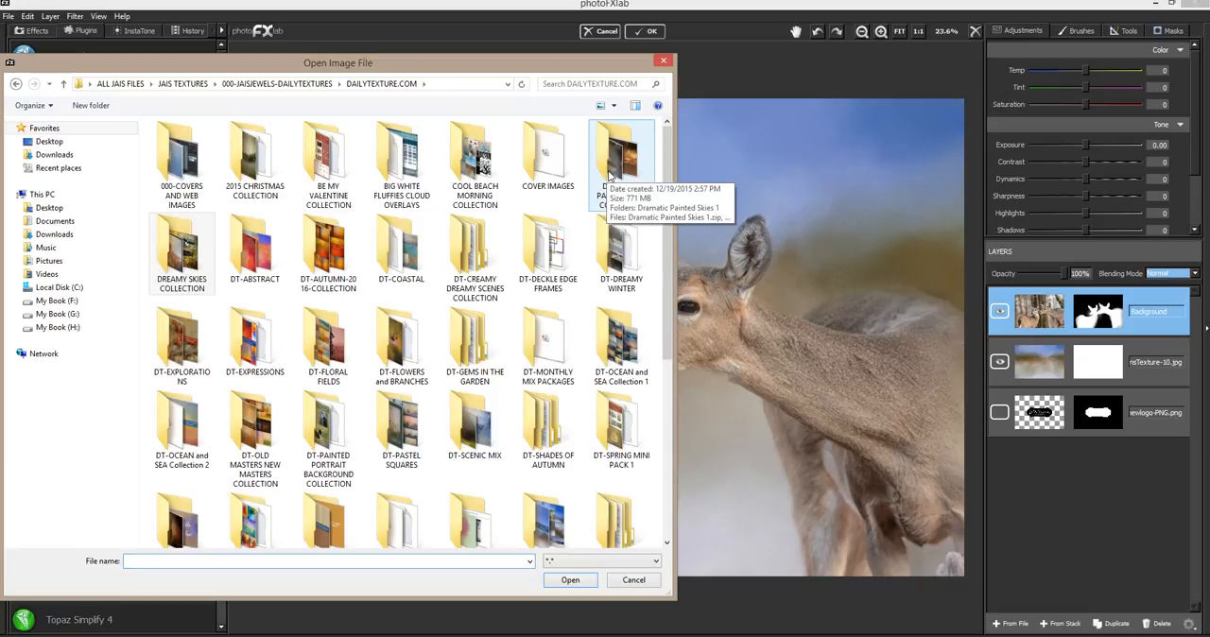
click(671, 371)
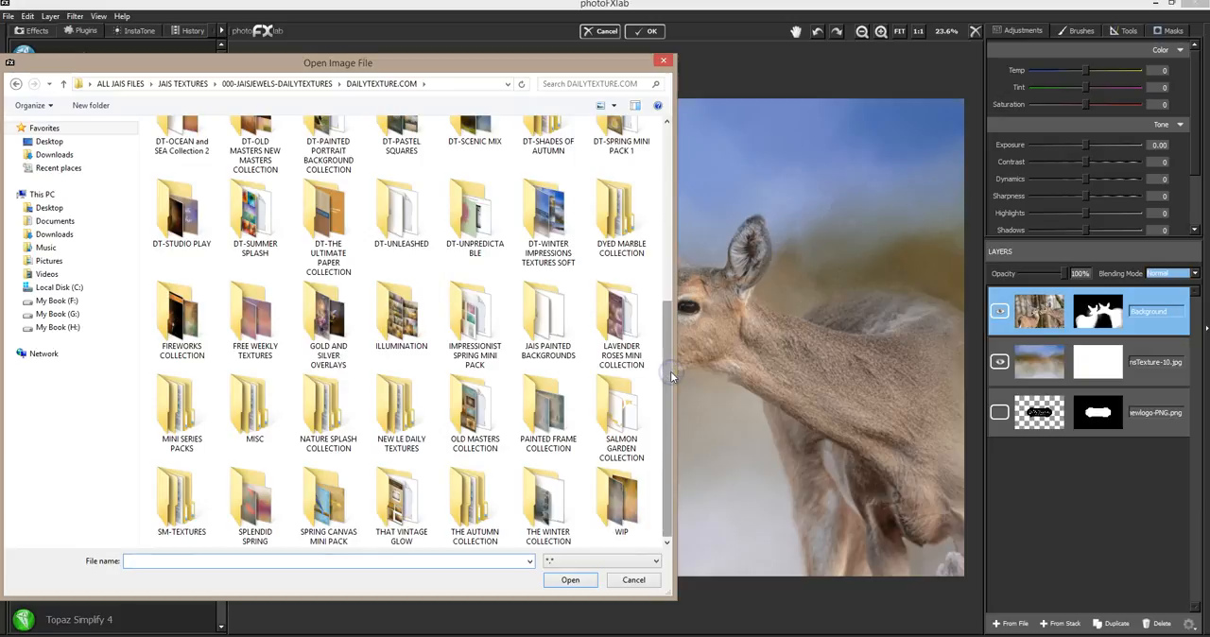
double_click(550, 506)
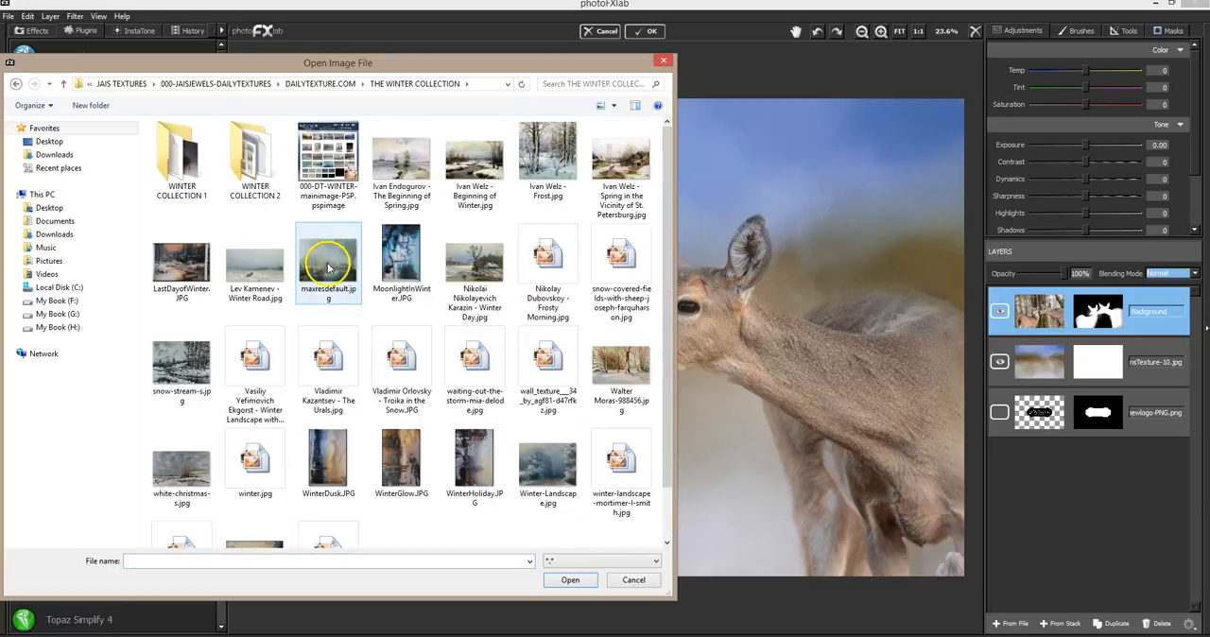
double_click(187, 167)
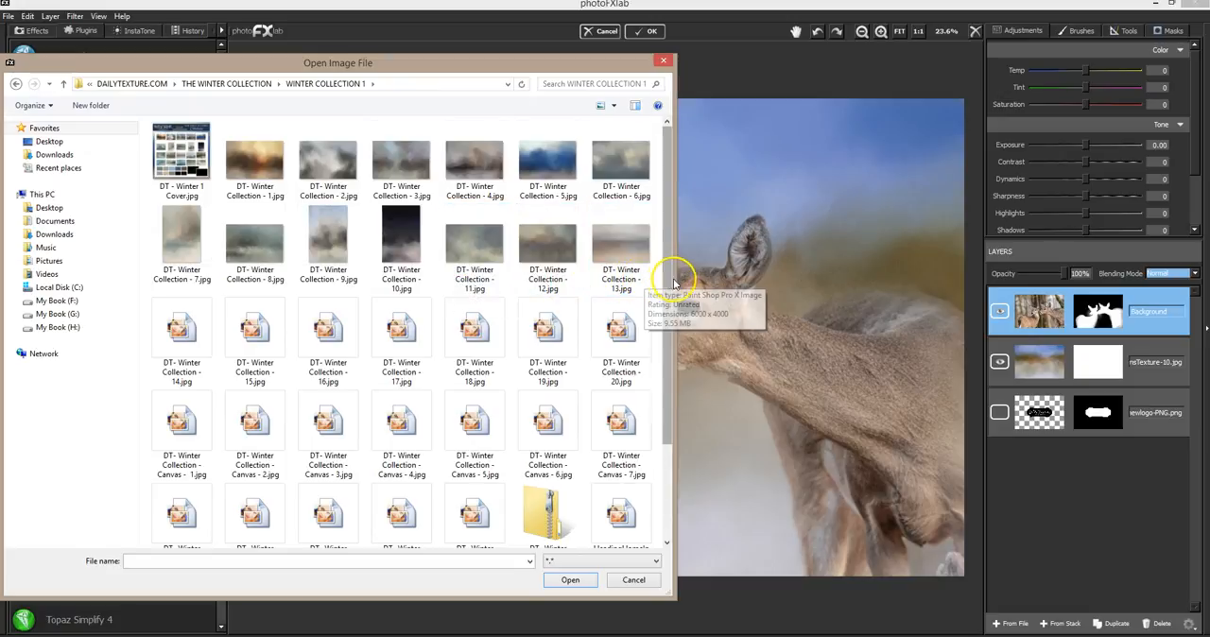
double_click(474, 243)
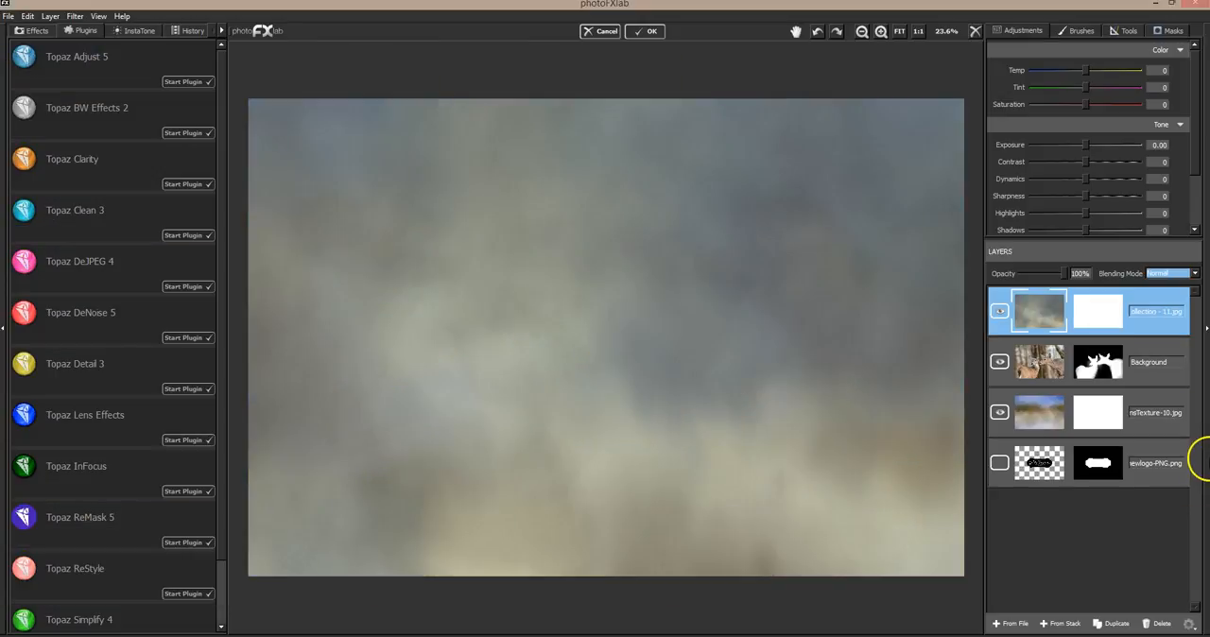
Set the winter texture layer's blending mode to Hard Light and compare the picture with the layer hidden and shown
click(1180, 273)
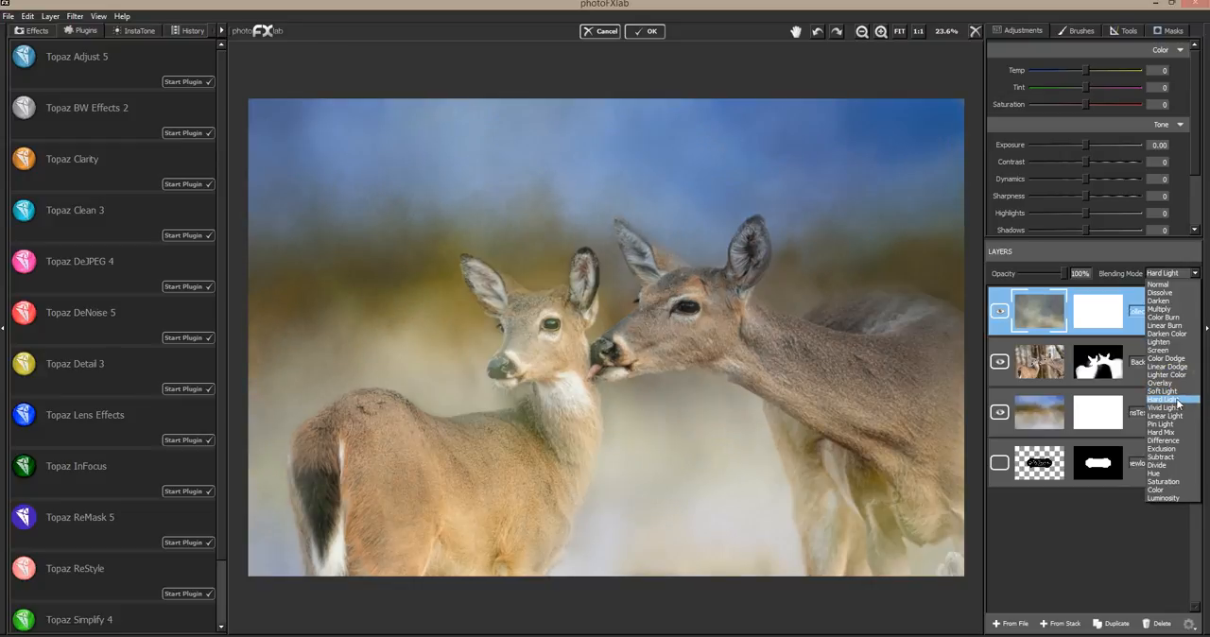
click(1177, 400)
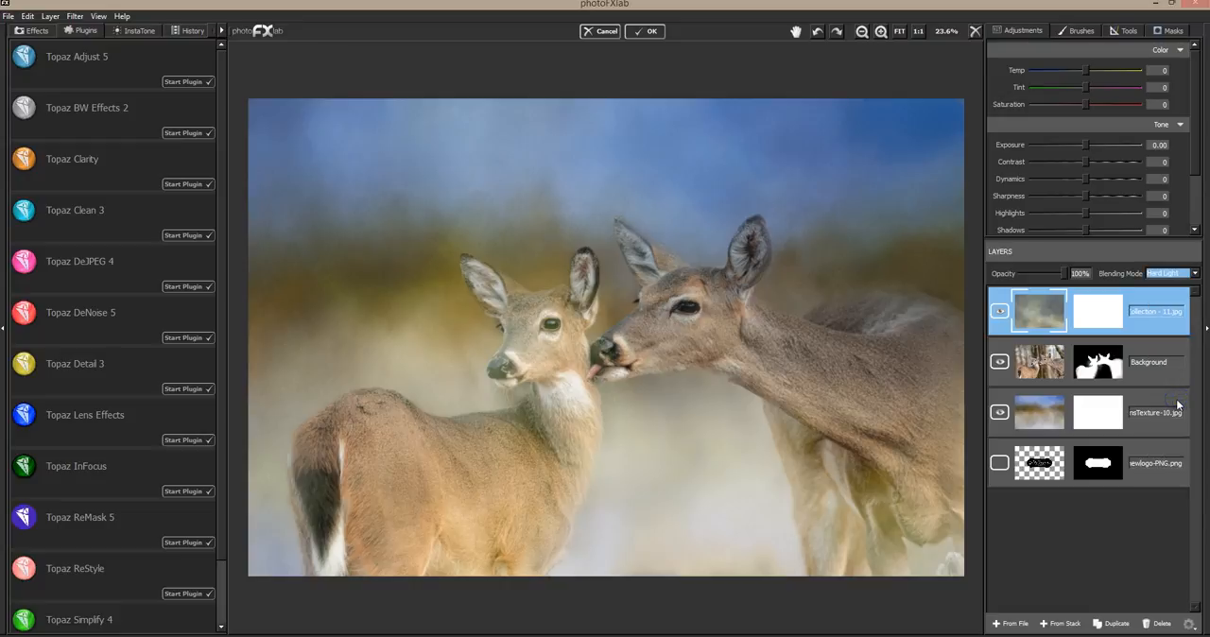
click(999, 312)
click(995, 312)
click(997, 312)
click(994, 311)
click(995, 311)
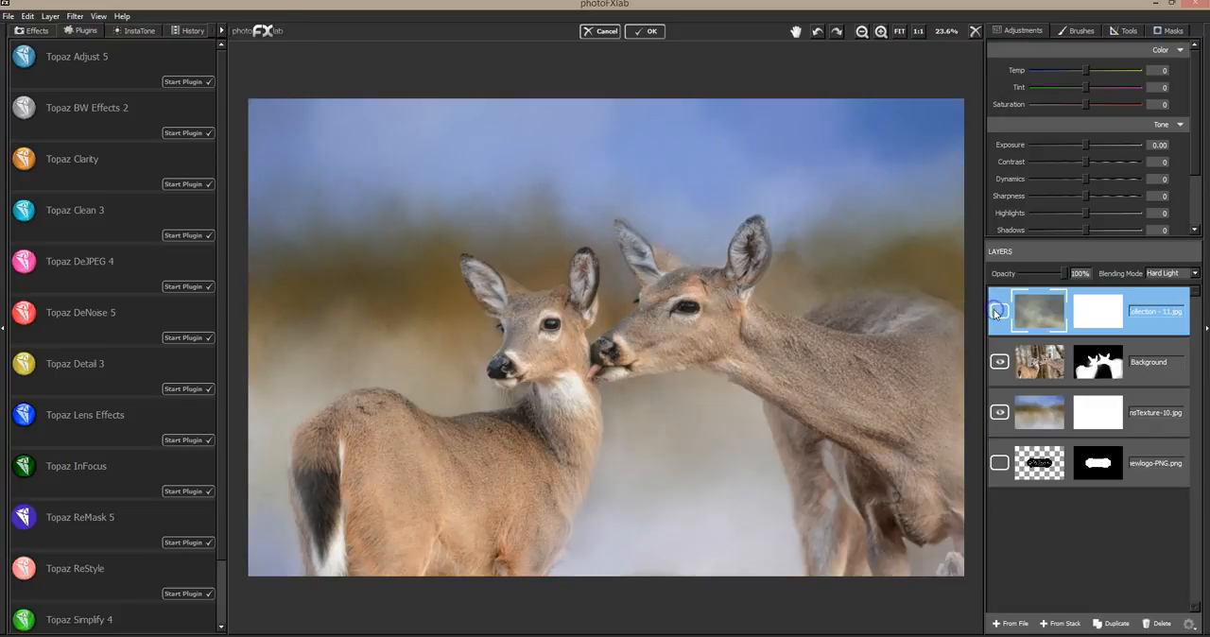
click(995, 311)
Try the winter texture layer at 95% opacity and delete it
click(1035, 302)
mouse_move(1064, 278)
mouse_down()
mouse_move(1024, 279)
mouse_move(1051, 282)
mouse_up()
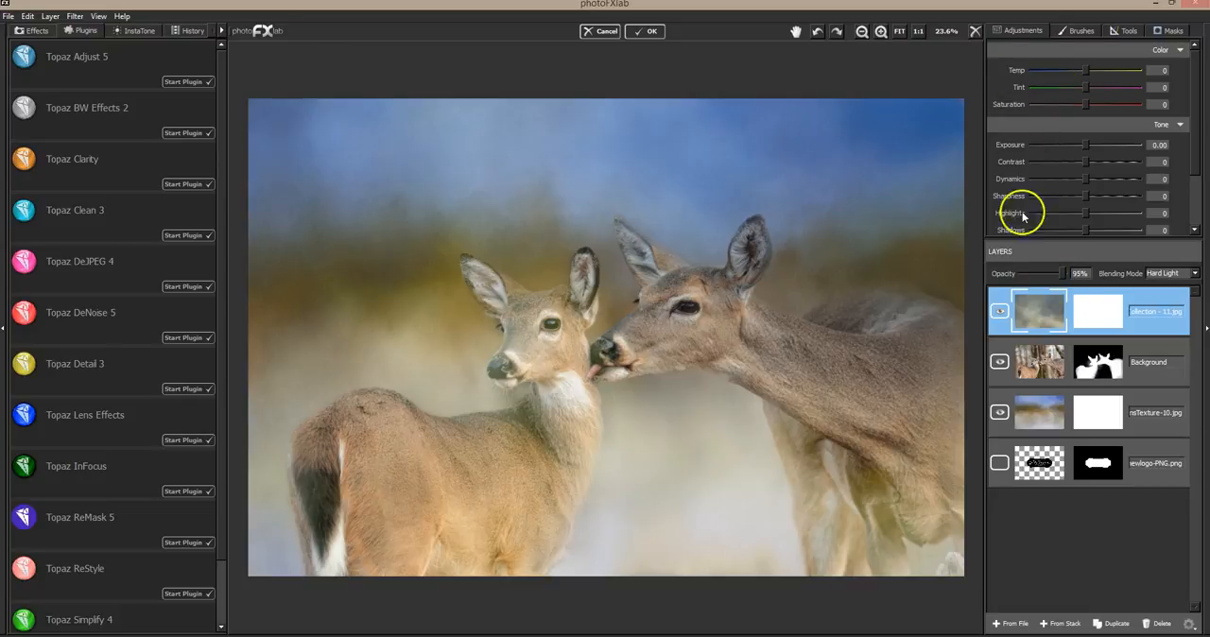
click(999, 311)
click(1001, 310)
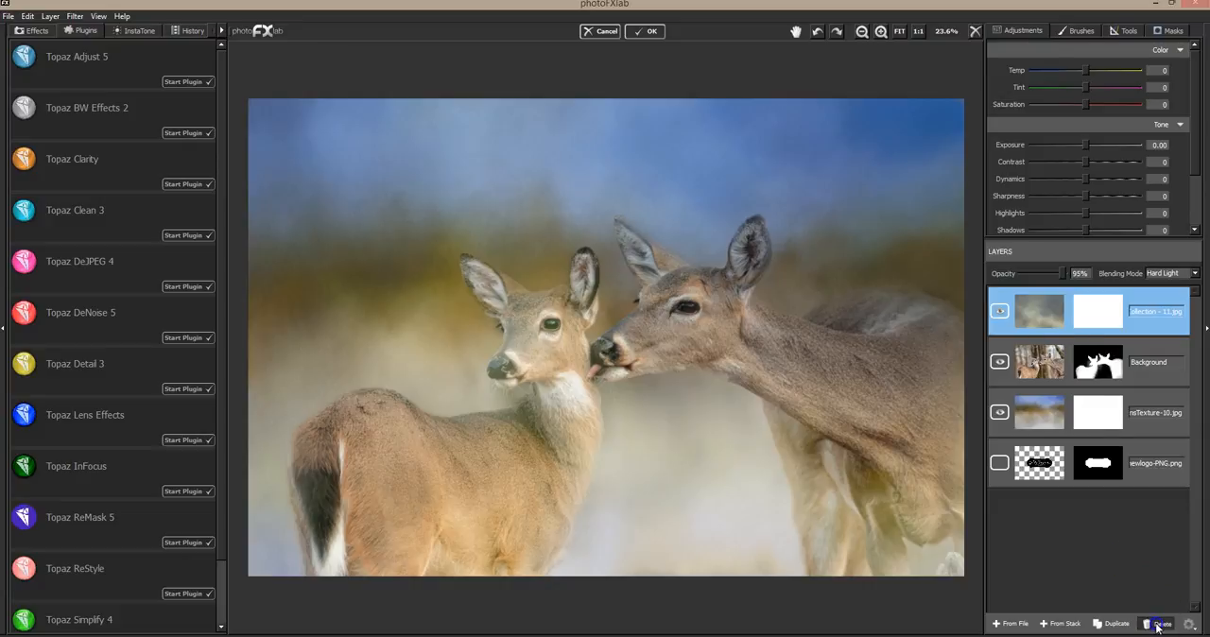
Add DT- Winter Collection - 19.jpg as a layer above the photo and set its blending mode to Hard Light
click(1017, 626)
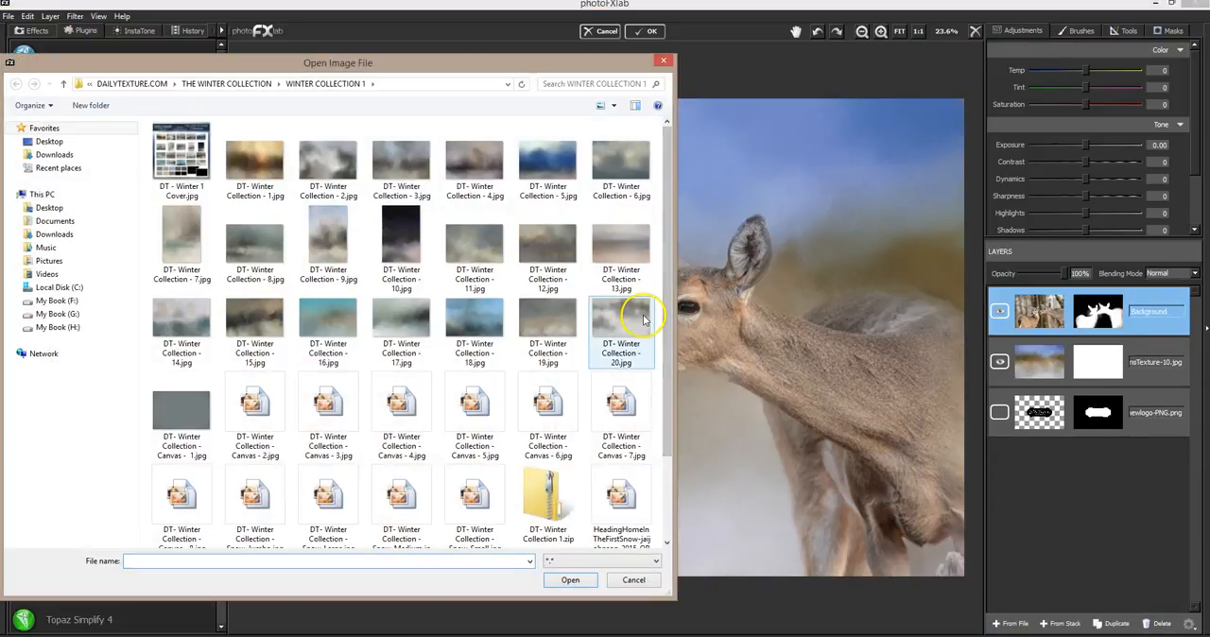
double_click(547, 320)
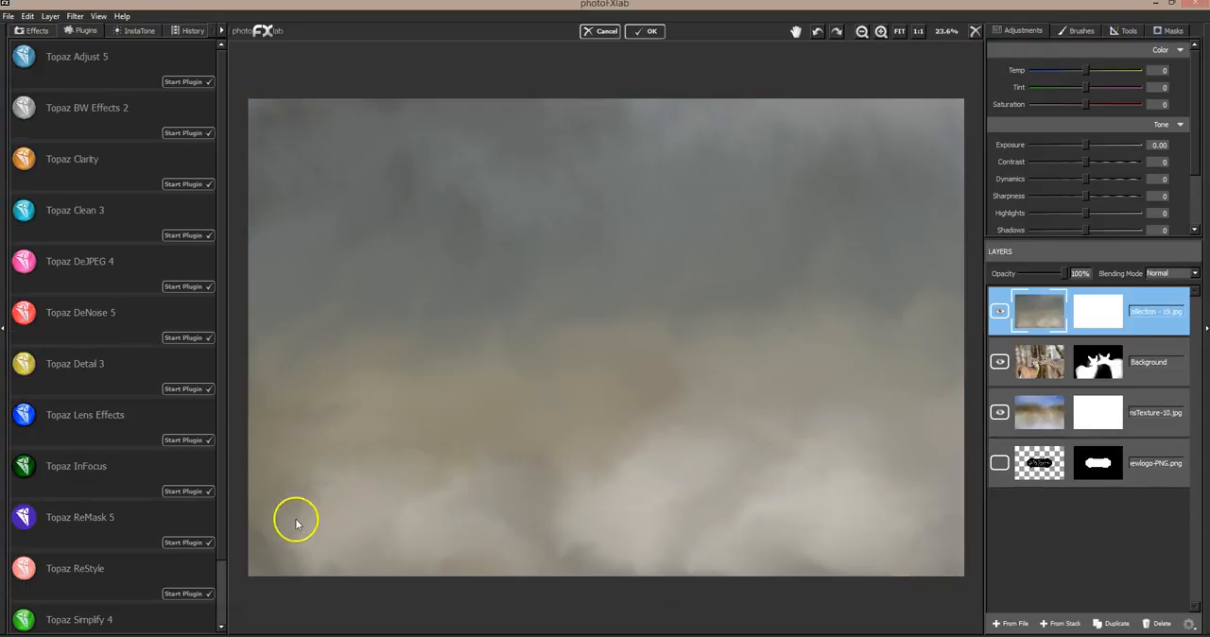
click(1161, 273)
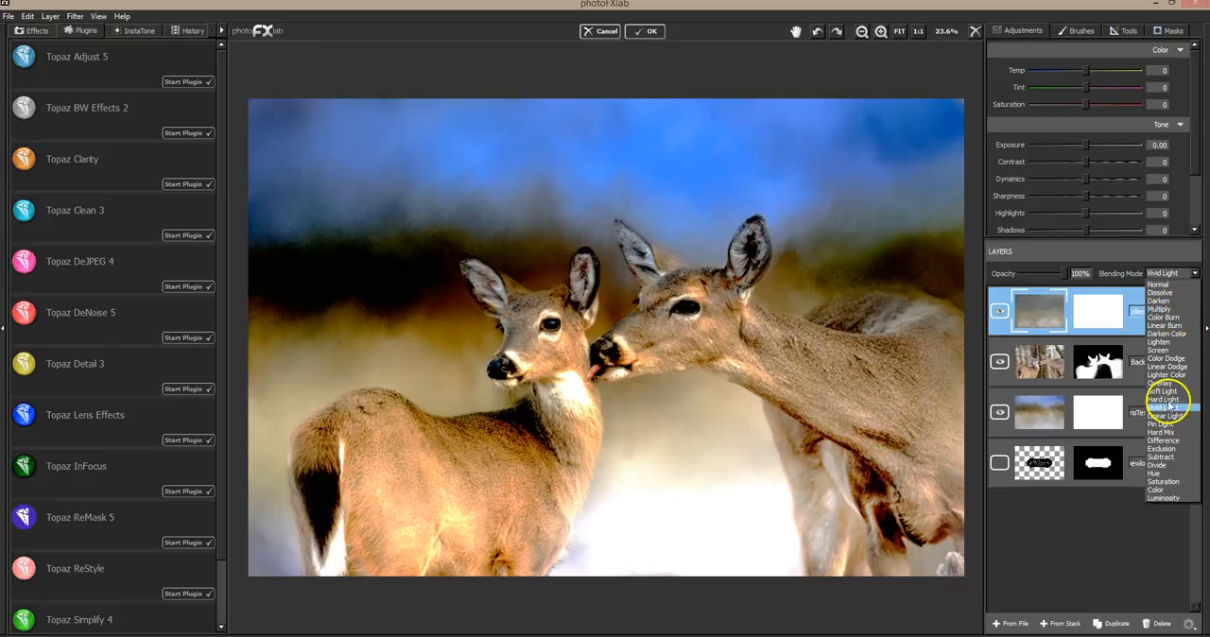
click(1169, 403)
Compare the picture with the new texture layer hidden and shown, and test its opacity, ending at 100%
click(1000, 313)
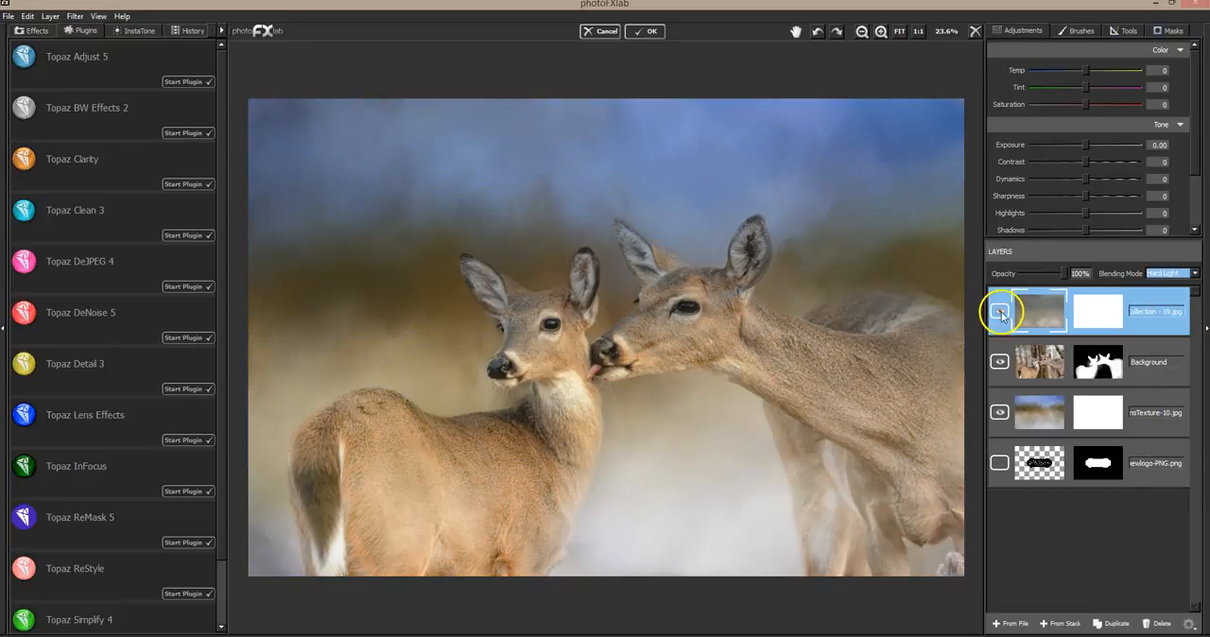
click(1001, 314)
click(1001, 314)
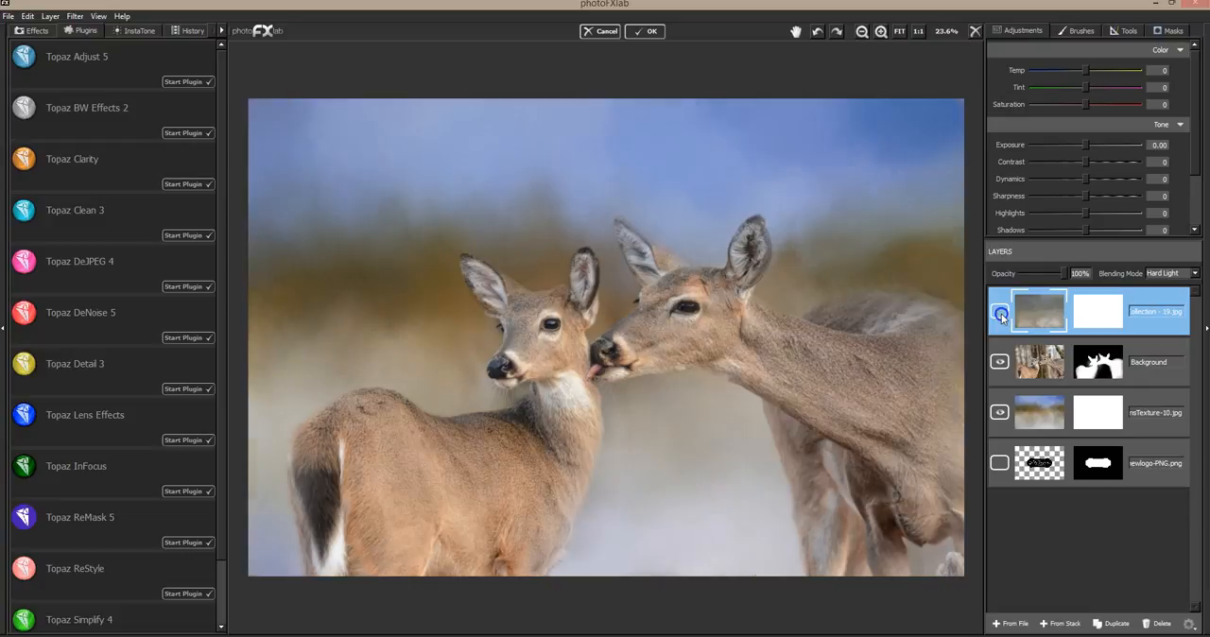
click(1001, 314)
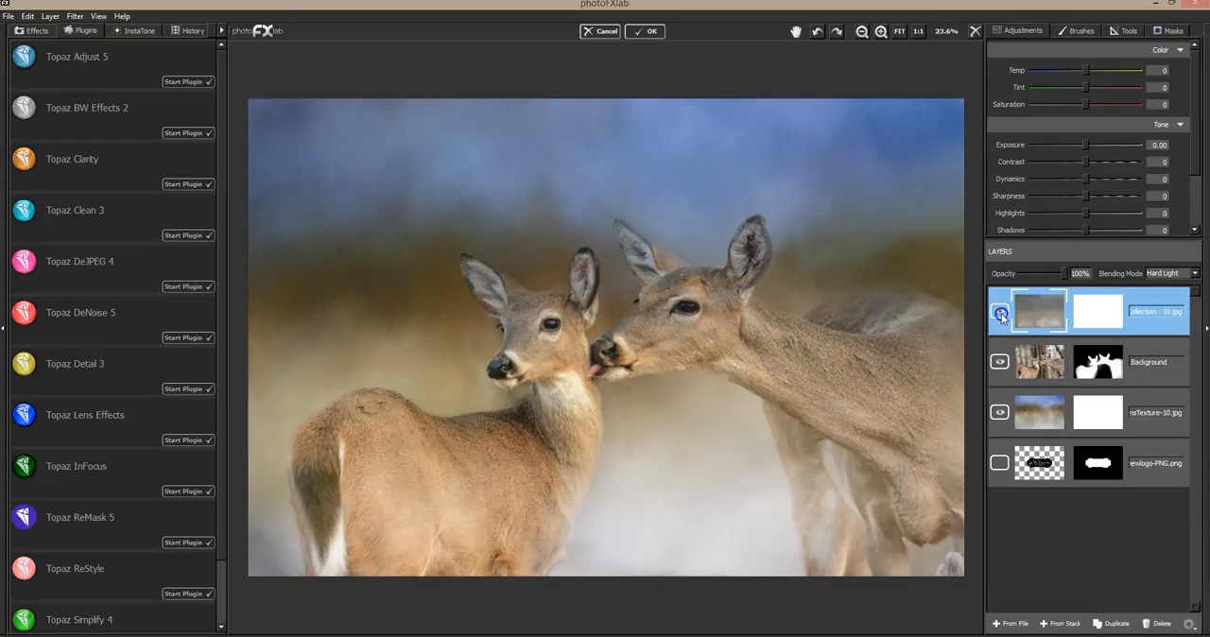
click(1001, 314)
click(1001, 314)
mouse_move(1065, 274)
mouse_down()
mouse_move(980, 270)
mouse_move(1075, 271)
mouse_up()
mouse_move(1080, 272)
mouse_down()
mouse_move(996, 274)
mouse_move(1066, 270)
mouse_up()
Mask the texture layer out of the upper part of the picture with brush value 0, size 0.95 and flow 1.00
click(1168, 31)
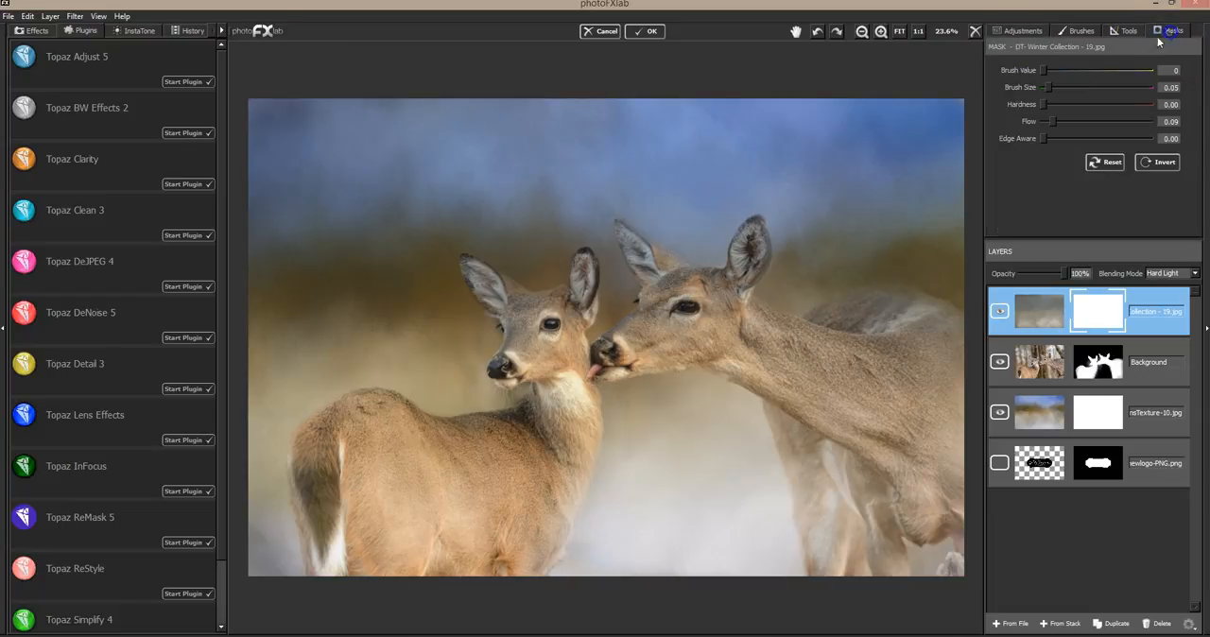
drag(1050, 90, 1145, 87)
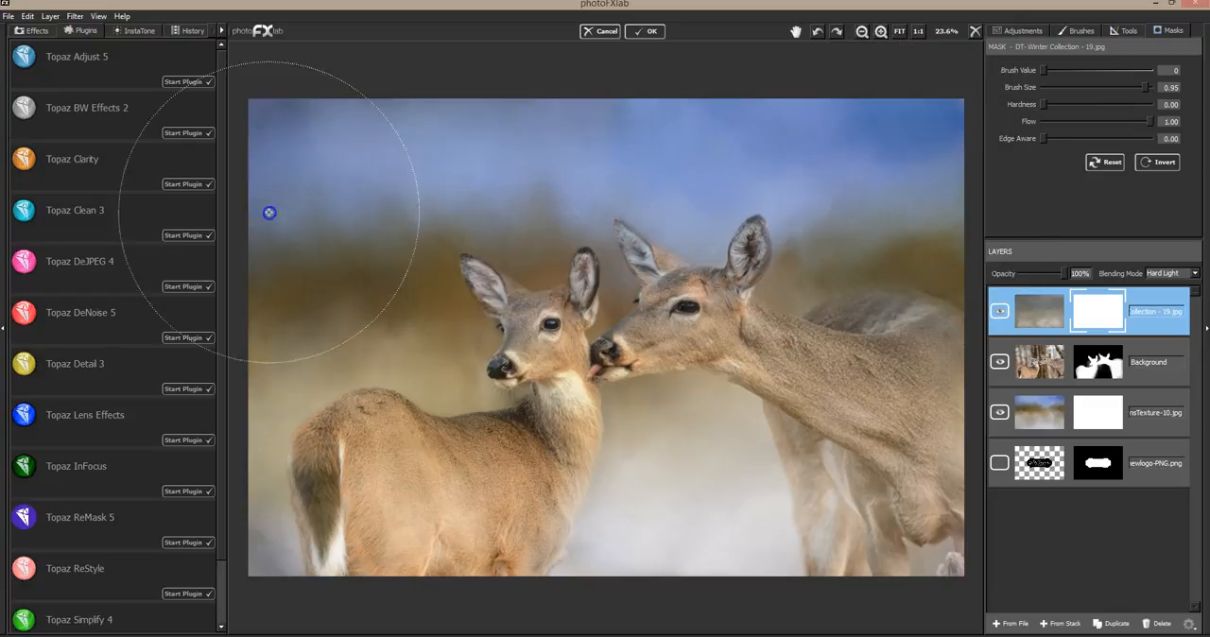
mouse_move(266, 152)
mouse_down()
mouse_move(479, 289)
mouse_move(743, 259)
mouse_move(866, 262)
mouse_move(893, 213)
mouse_move(304, 233)
mouse_move(565, 268)
mouse_move(666, 213)
mouse_move(918, 154)
mouse_move(519, 151)
mouse_move(514, 166)
mouse_move(798, 180)
mouse_move(659, 152)
mouse_move(315, 151)
mouse_up()
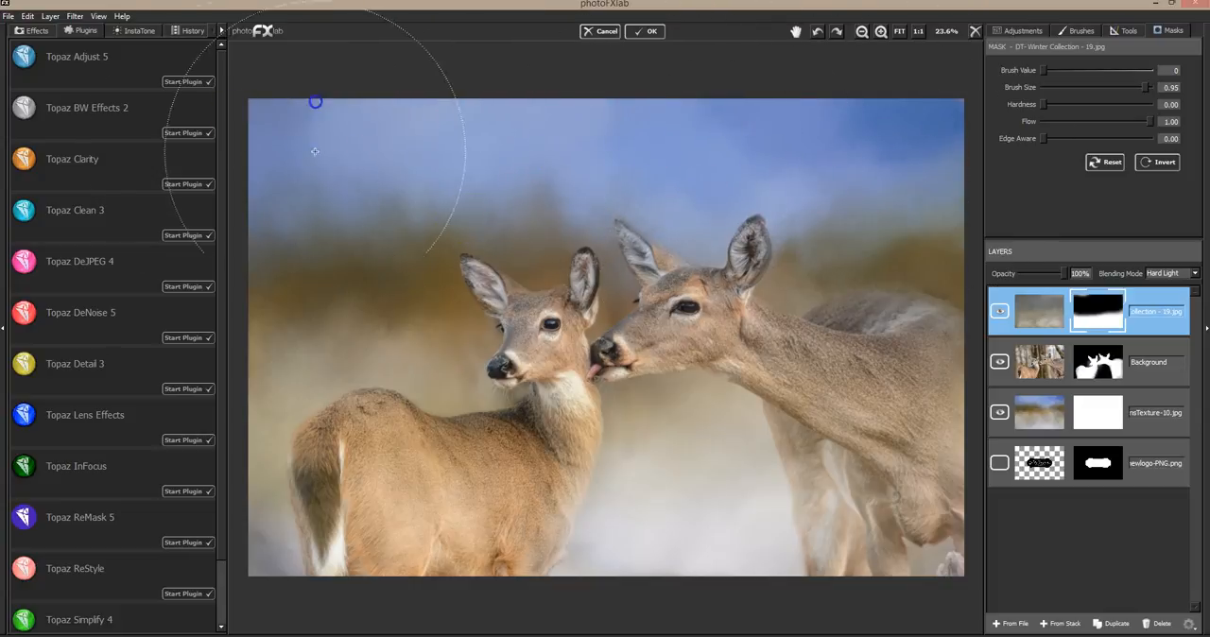
Compare the picture with the masked texture layer hidden and shown
click(1001, 313)
click(1002, 314)
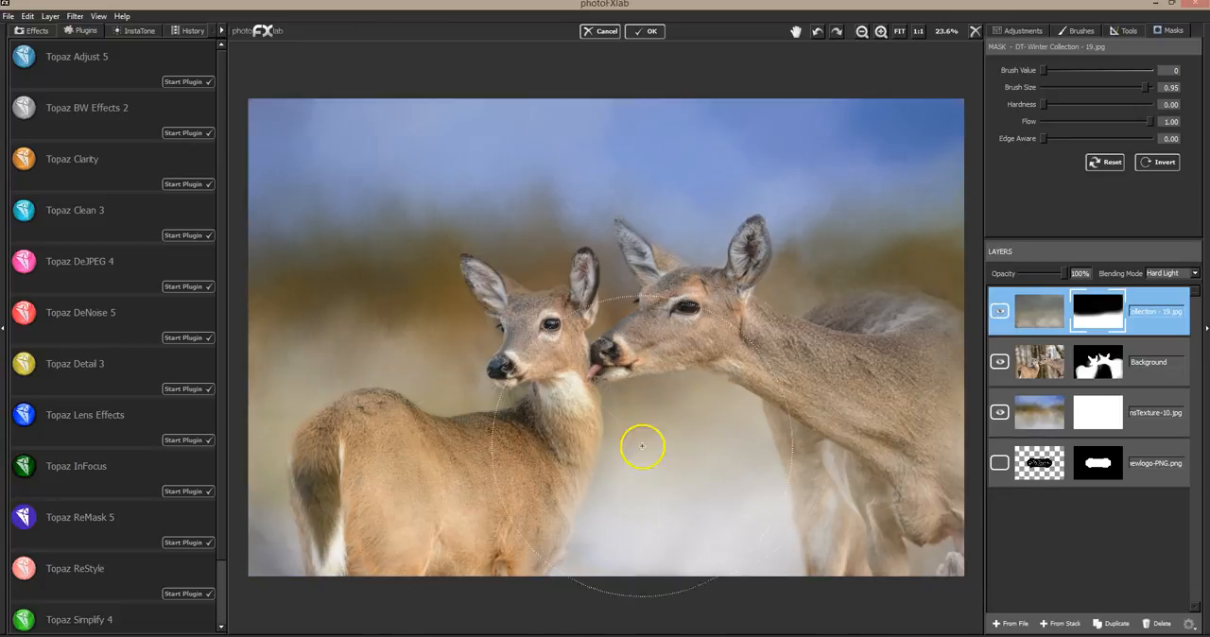
click(1000, 311)
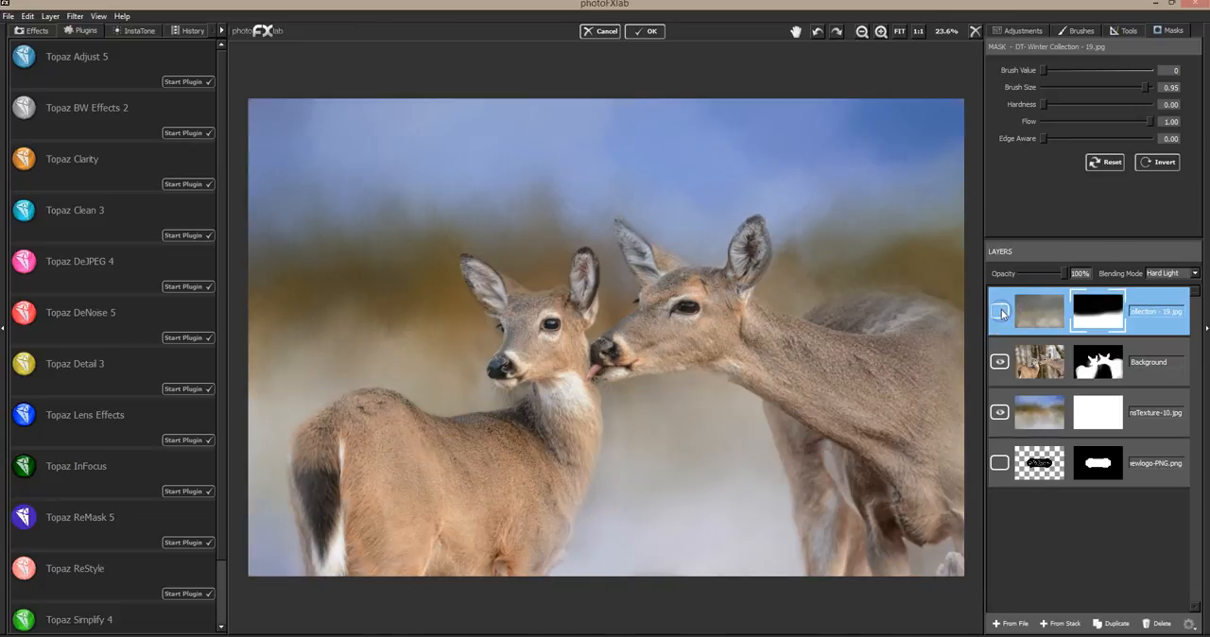
click(1000, 312)
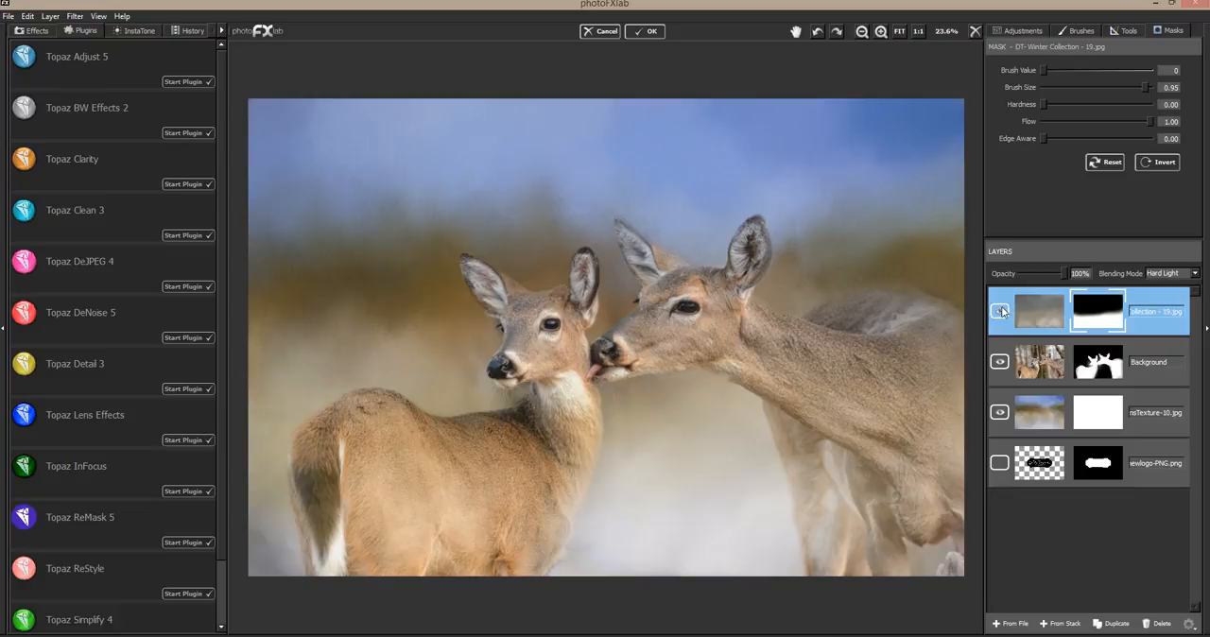
click(1001, 312)
click(1001, 312)
Set the masked texture layer's opacity to 70% and compare the picture with the layer hidden and shown
mouse_move(1065, 273)
mouse_down()
mouse_move(1026, 274)
mouse_move(1063, 275)
mouse_move(1047, 278)
mouse_up()
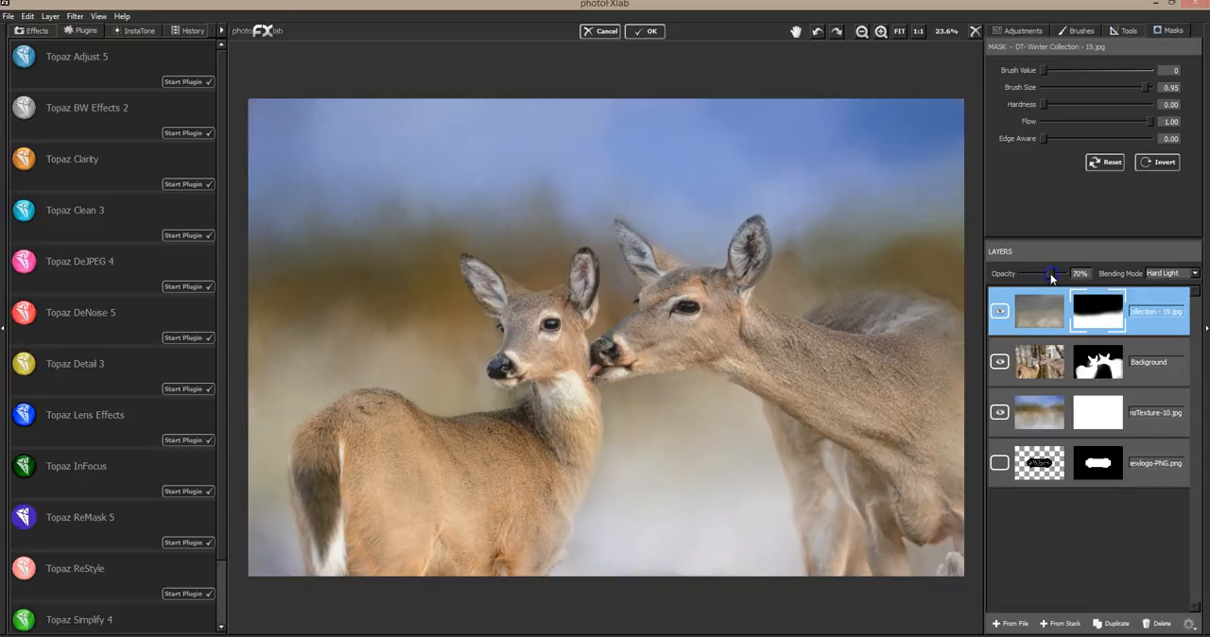
click(1000, 313)
click(1000, 313)
click(1000, 313)
click(1000, 313)
Add DT- Winter Collection - 6.jpg from the WINTER COLLECTION 1 folder as the top layer
click(1009, 624)
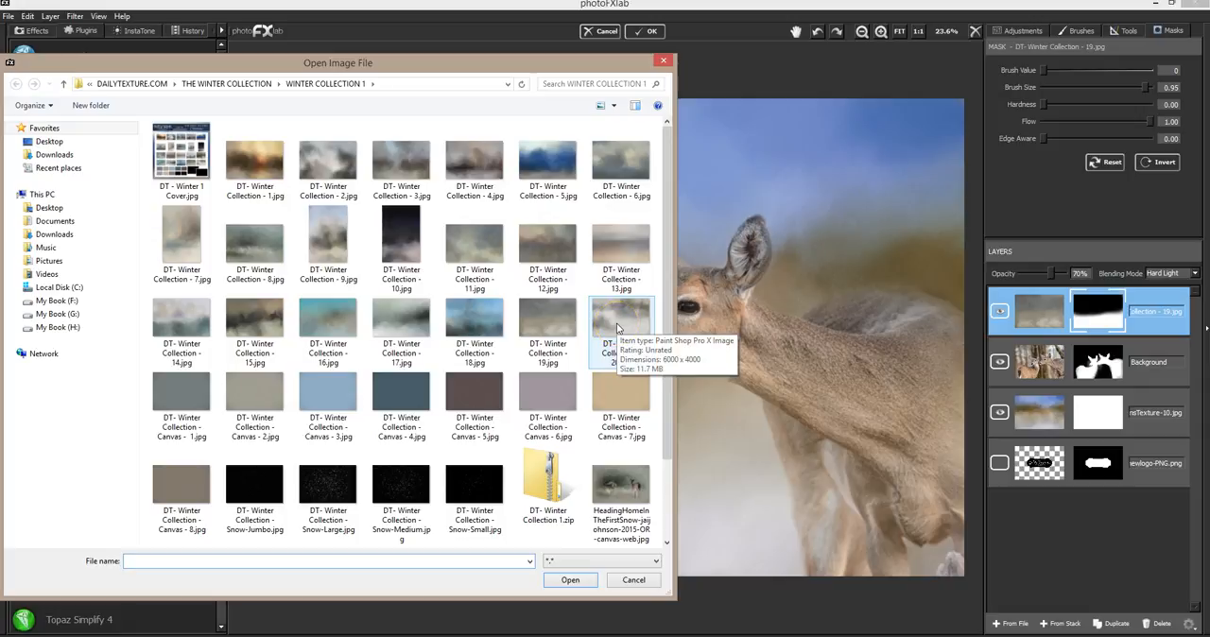
click(547, 441)
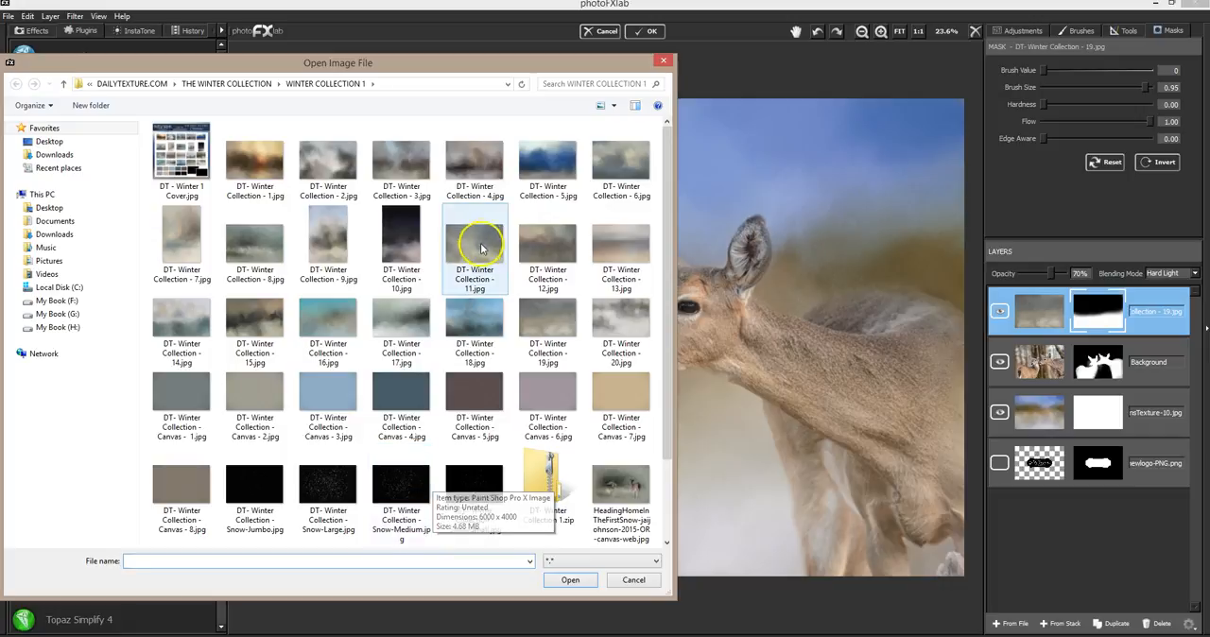
double_click(611, 168)
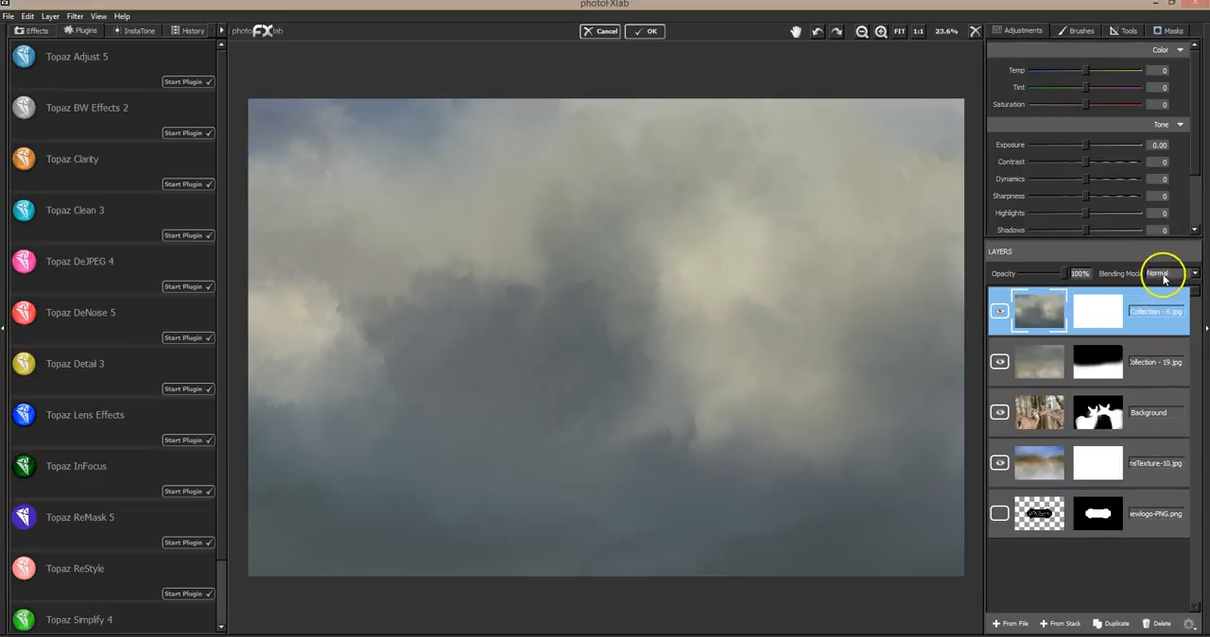
Set the top texture layer's blending mode to Hard Light and its saturation to -100
click(1161, 273)
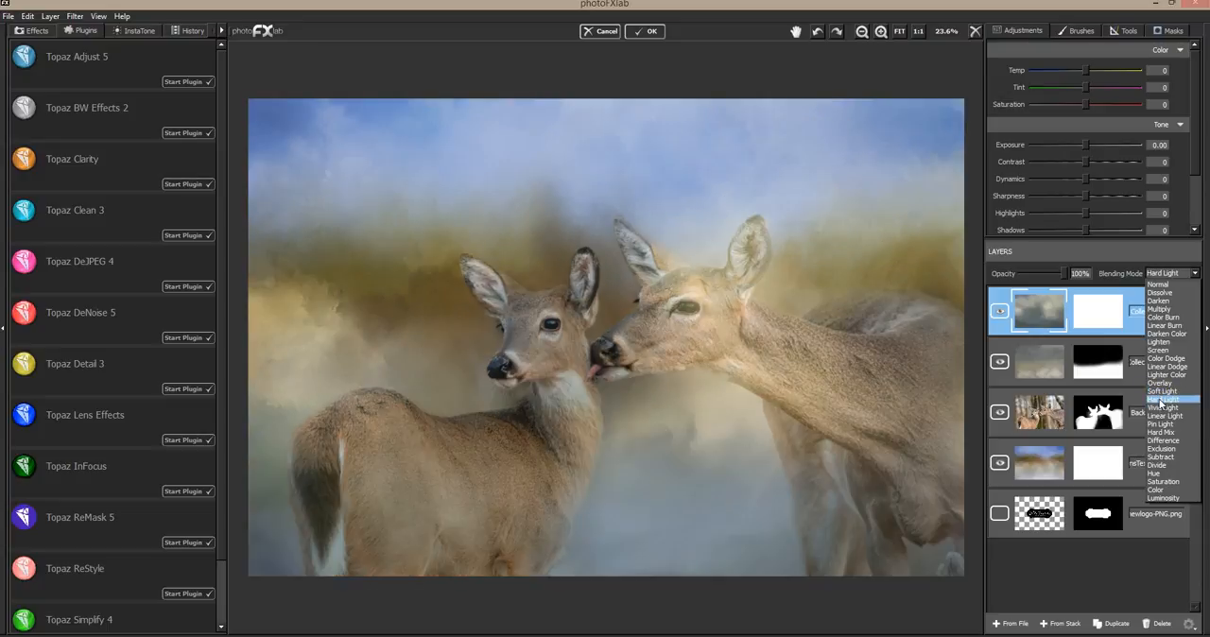
click(1161, 400)
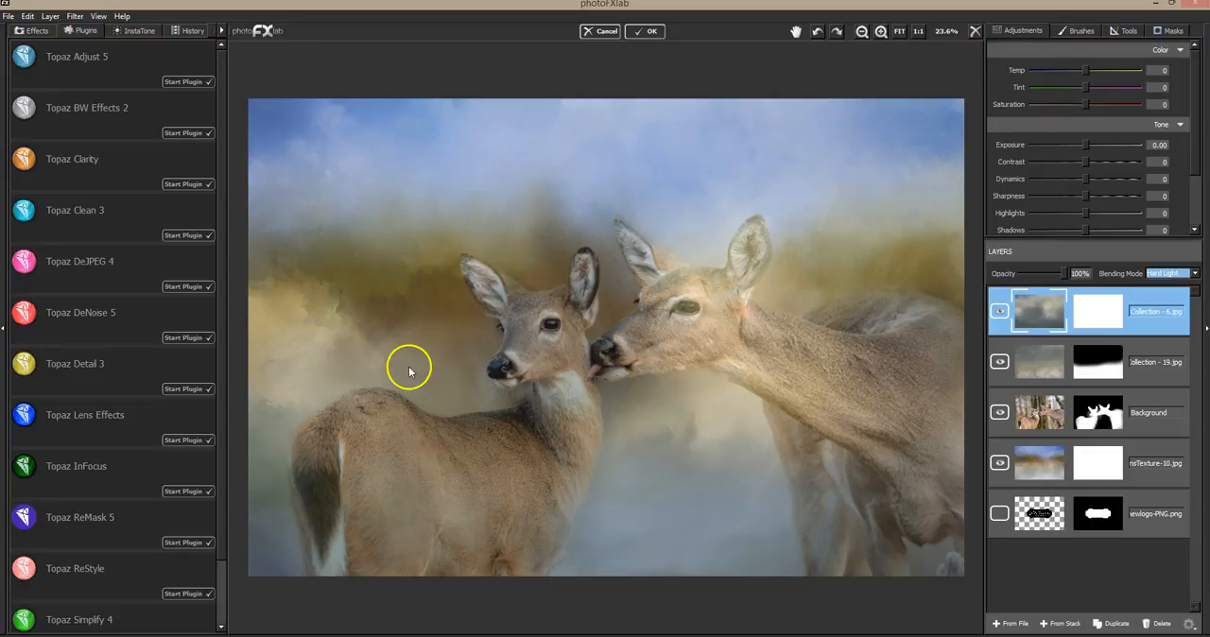
drag(1085, 105, 1087, 110)
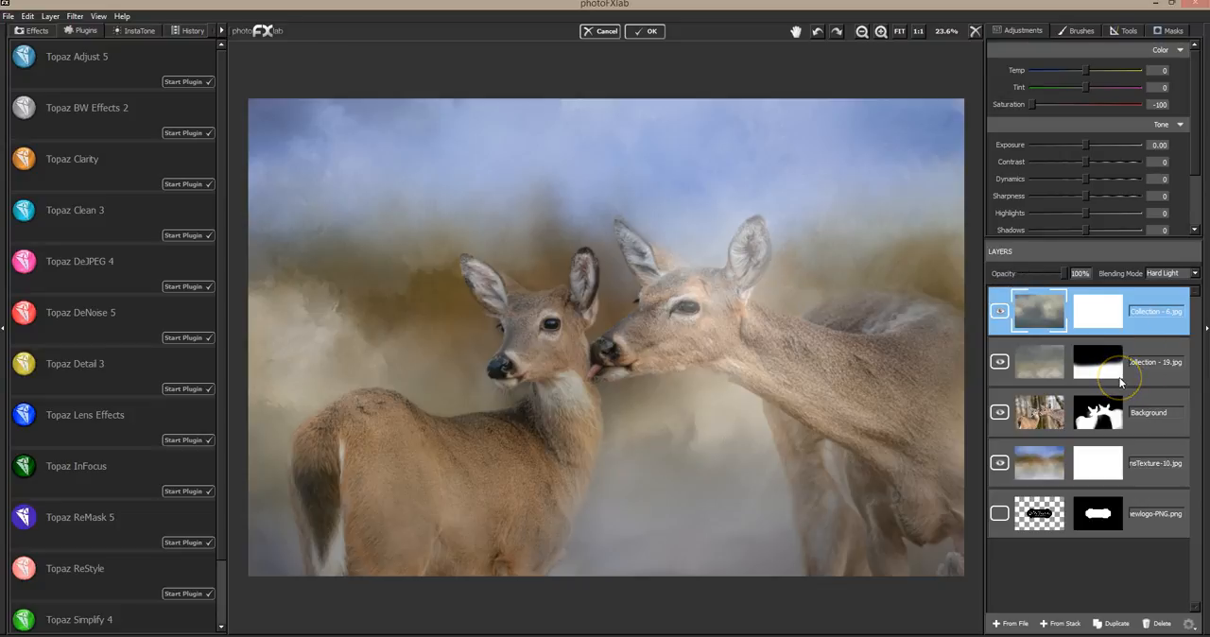
Mask the top texture off both deer's heads and necks, the smaller deer's chest and the larger deer's shoulder with brush size 0.12
click(1168, 31)
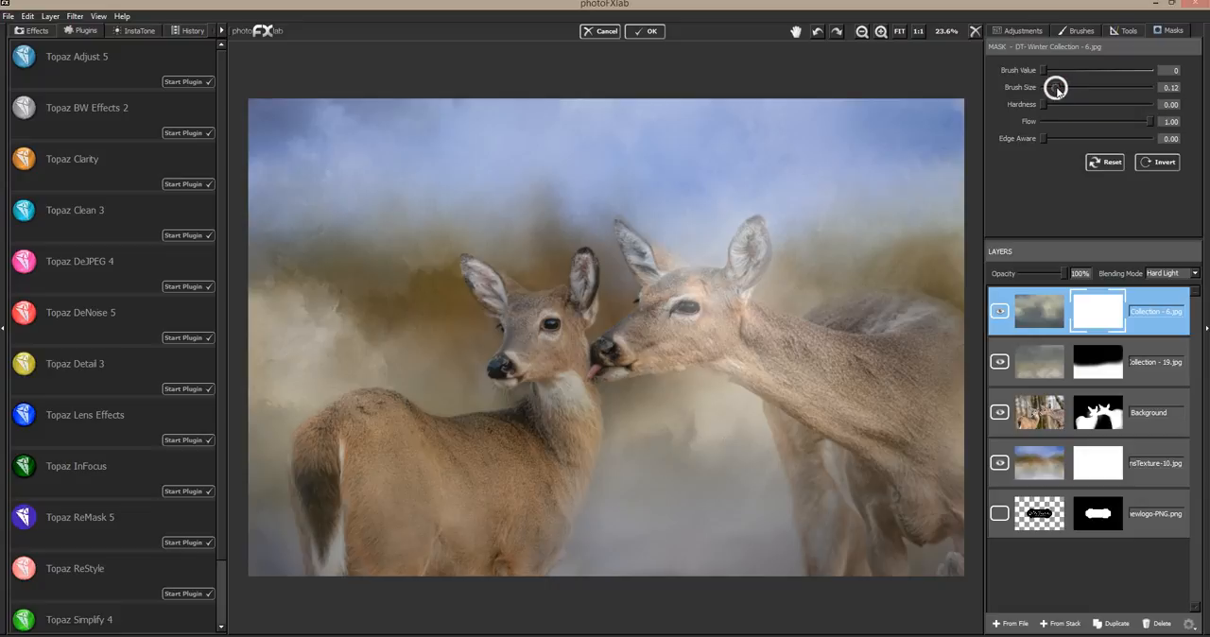
mouse_move(640, 248)
mouse_down()
mouse_move(655, 277)
mouse_move(633, 246)
mouse_move(673, 277)
mouse_move(642, 261)
mouse_move(659, 312)
mouse_move(686, 284)
mouse_move(710, 286)
mouse_move(665, 285)
mouse_move(697, 292)
mouse_move(744, 255)
mouse_move(739, 279)
mouse_move(753, 235)
mouse_move(739, 283)
mouse_up()
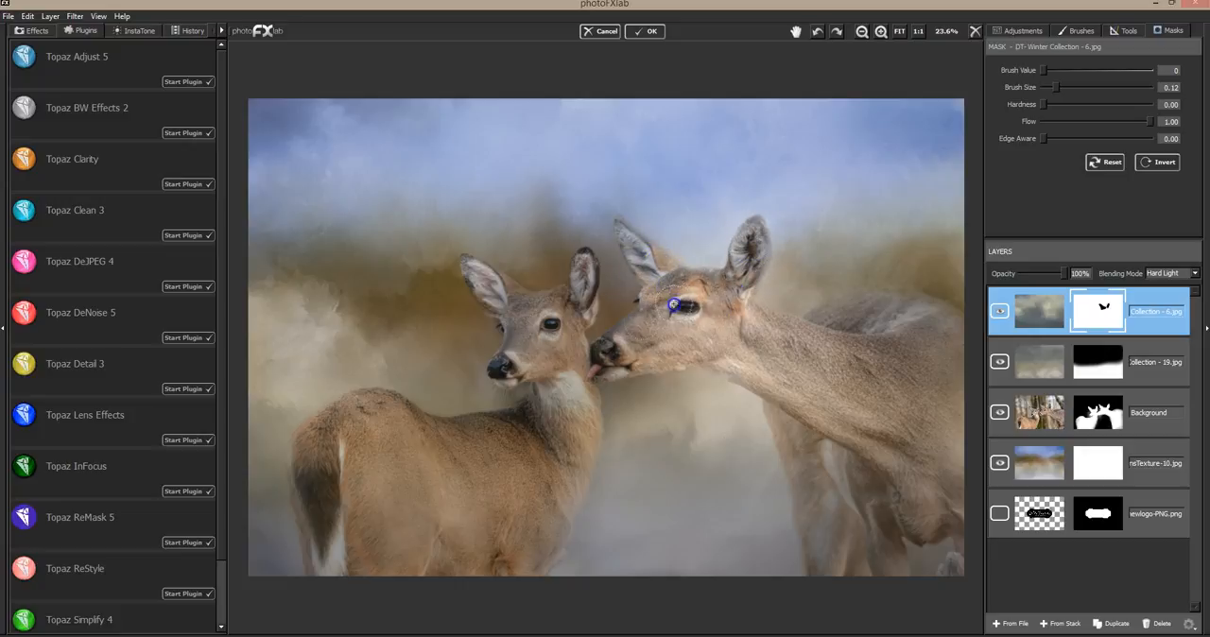
mouse_move(624, 341)
mouse_down()
mouse_move(615, 356)
mouse_move(756, 338)
mouse_move(772, 324)
mouse_move(697, 354)
mouse_move(778, 353)
mouse_move(794, 339)
mouse_up()
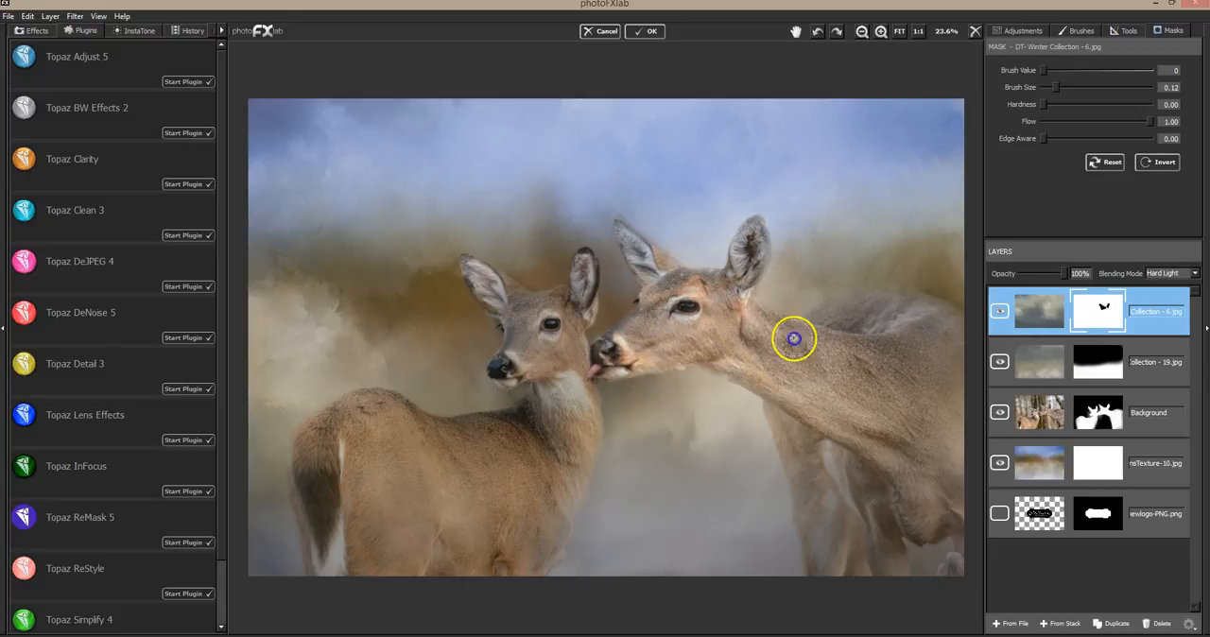
mouse_move(554, 305)
mouse_down()
mouse_move(576, 274)
mouse_move(549, 324)
mouse_move(481, 279)
mouse_up()
mouse_move(519, 349)
mouse_down()
mouse_move(504, 370)
mouse_move(559, 346)
mouse_move(570, 389)
mouse_move(583, 403)
mouse_move(585, 391)
mouse_move(576, 446)
mouse_move(532, 406)
mouse_move(467, 420)
mouse_move(547, 431)
mouse_move(538, 489)
mouse_move(570, 484)
mouse_move(498, 462)
mouse_move(462, 486)
mouse_move(473, 451)
mouse_move(582, 379)
mouse_move(495, 426)
mouse_move(463, 425)
mouse_move(491, 484)
mouse_move(537, 496)
mouse_up()
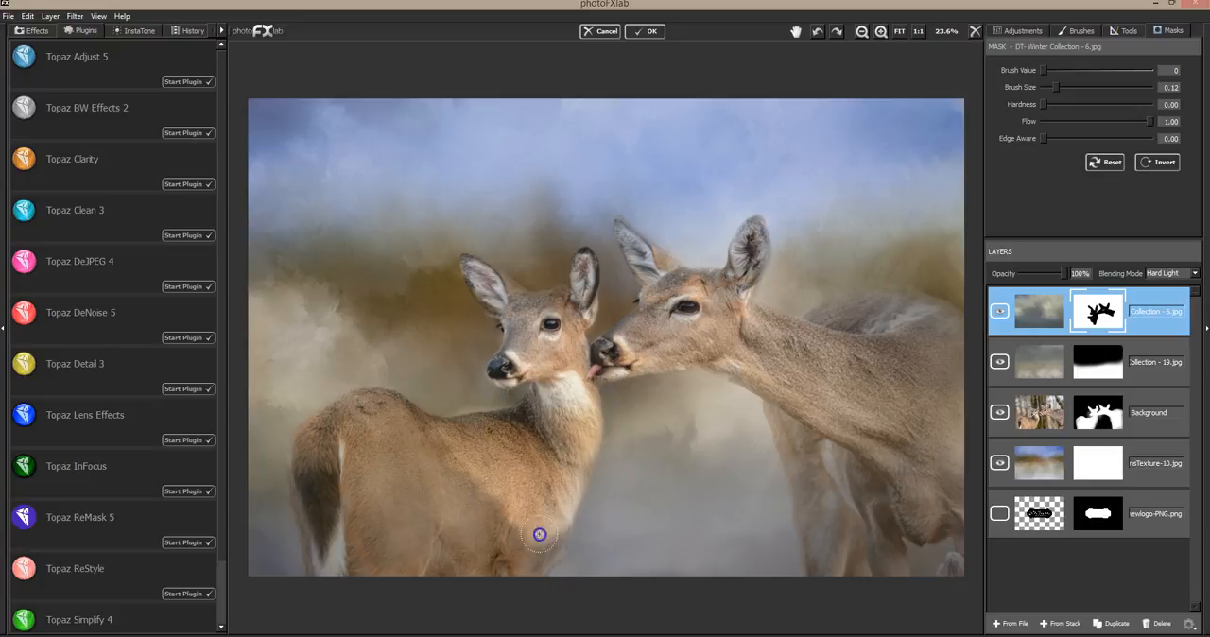
mouse_move(551, 537)
mouse_down()
mouse_move(590, 457)
mouse_move(823, 371)
mouse_move(799, 419)
mouse_up()
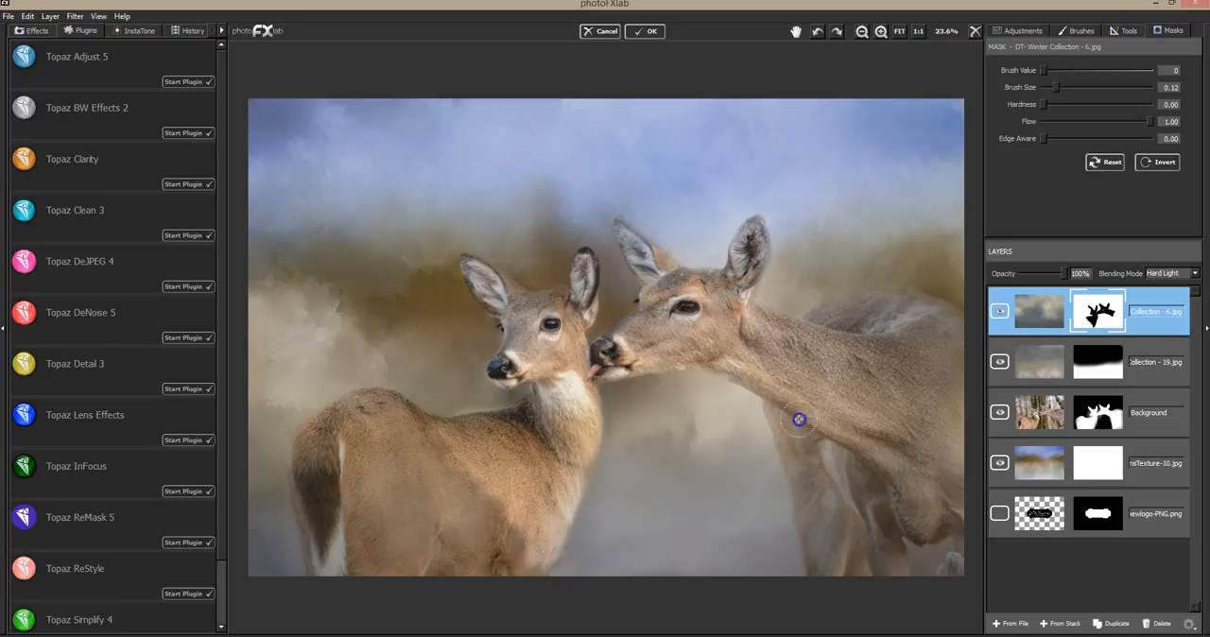
mouse_move(913, 393)
mouse_down()
mouse_move(804, 344)
mouse_move(920, 339)
mouse_move(975, 357)
mouse_move(901, 389)
mouse_move(943, 441)
mouse_up()
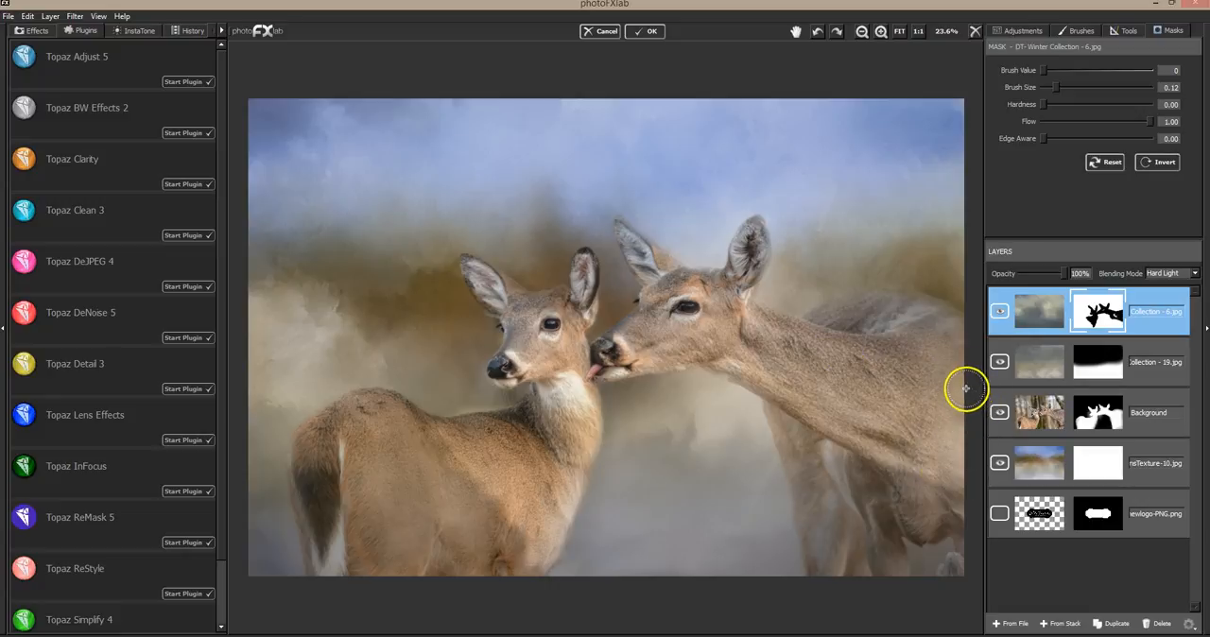
Compare the picture with the top texture layer hidden and shown
click(1002, 316)
click(1001, 314)
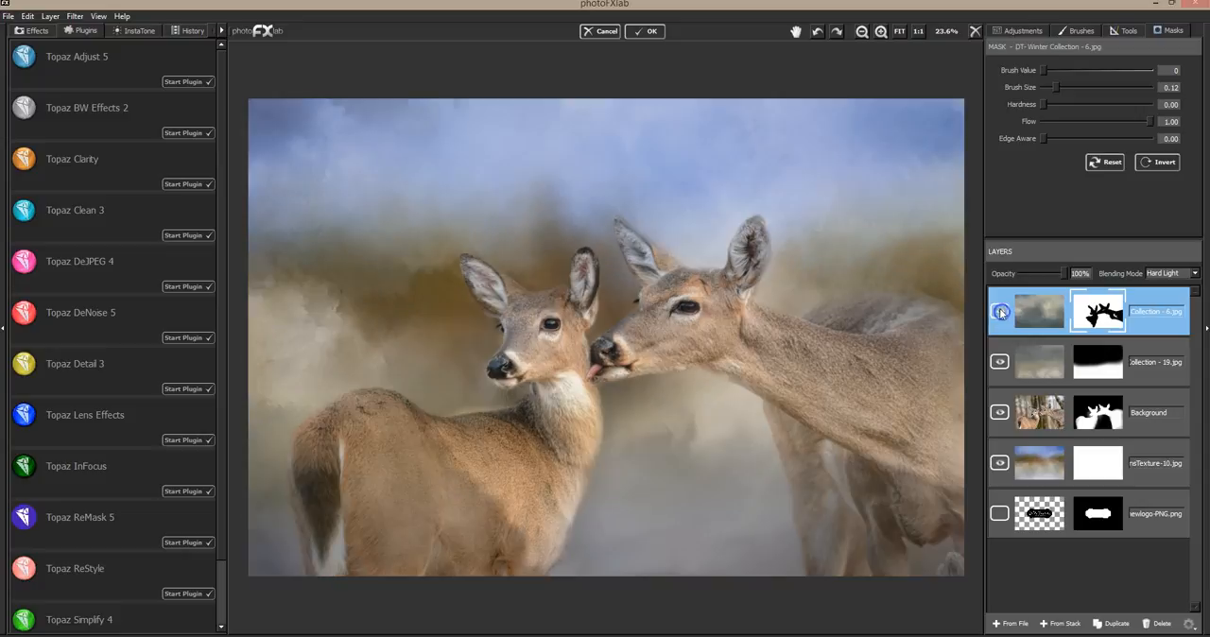
click(1002, 316)
click(1003, 311)
Mask the top texture off the rest of the smaller deer's body and tail and the larger deer's body and legs
mouse_move(476, 434)
mouse_down()
mouse_move(369, 410)
mouse_move(316, 451)
mouse_move(330, 528)
mouse_move(336, 479)
mouse_move(374, 433)
mouse_move(382, 500)
mouse_move(420, 507)
mouse_move(370, 431)
mouse_move(342, 534)
mouse_move(358, 588)
mouse_move(435, 452)
mouse_move(433, 538)
mouse_move(469, 540)
mouse_move(497, 513)
mouse_move(528, 568)
mouse_up()
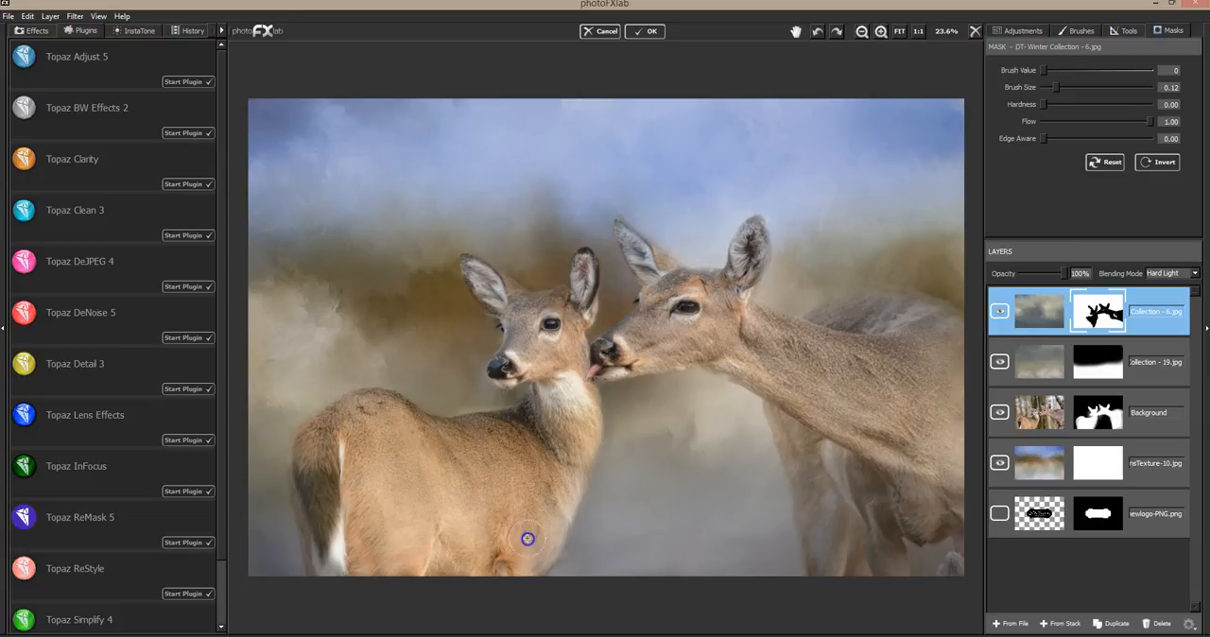
mouse_move(329, 483)
mouse_down()
mouse_move(319, 517)
mouse_move(308, 490)
mouse_move(333, 566)
mouse_move(312, 478)
mouse_move(324, 566)
mouse_up()
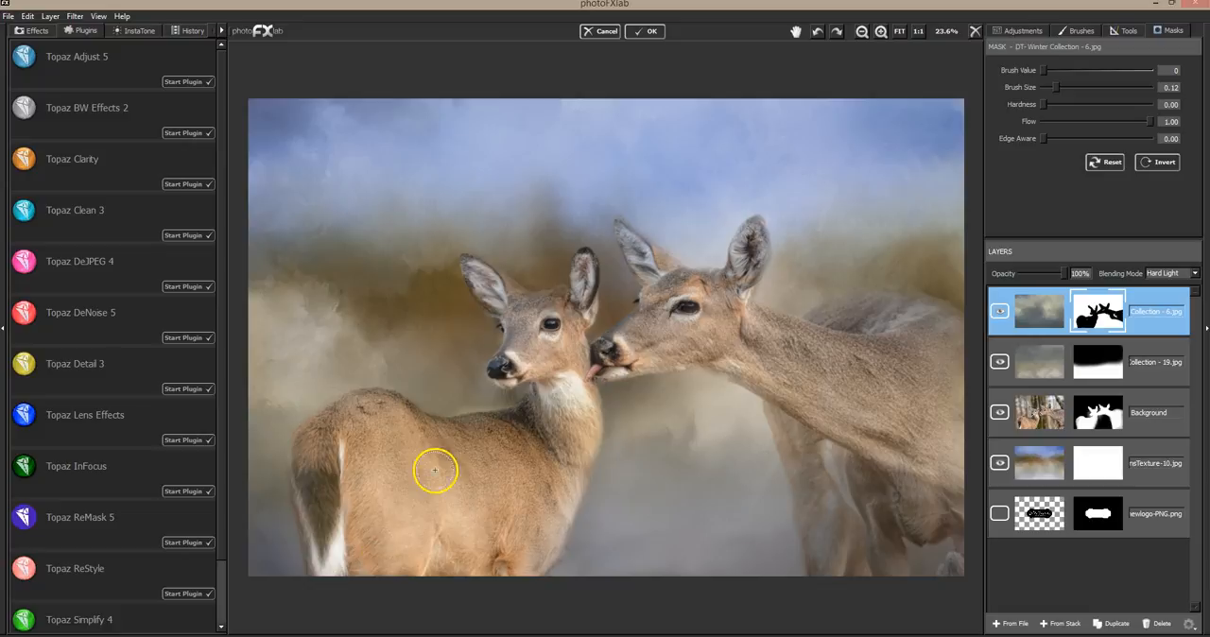
mouse_move(816, 451)
mouse_down()
mouse_move(827, 578)
mouse_move(851, 512)
mouse_move(883, 556)
mouse_move(898, 484)
mouse_move(932, 461)
mouse_move(957, 479)
mouse_move(912, 512)
mouse_move(966, 549)
mouse_move(951, 567)
mouse_move(964, 476)
mouse_move(939, 359)
mouse_move(914, 342)
mouse_move(903, 364)
mouse_move(913, 438)
mouse_up()
mouse_move(914, 390)
mouse_down()
mouse_move(856, 424)
mouse_move(873, 478)
mouse_move(872, 432)
mouse_move(775, 343)
mouse_move(933, 323)
mouse_move(867, 319)
mouse_move(971, 351)
mouse_move(914, 349)
mouse_up()
mouse_move(682, 317)
mouse_down()
mouse_move(709, 301)
mouse_move(670, 298)
mouse_up()
mouse_move(807, 356)
mouse_down()
mouse_move(887, 367)
mouse_move(856, 427)
mouse_move(778, 396)
mouse_move(859, 456)
mouse_move(915, 404)
mouse_up()
click(918, 494)
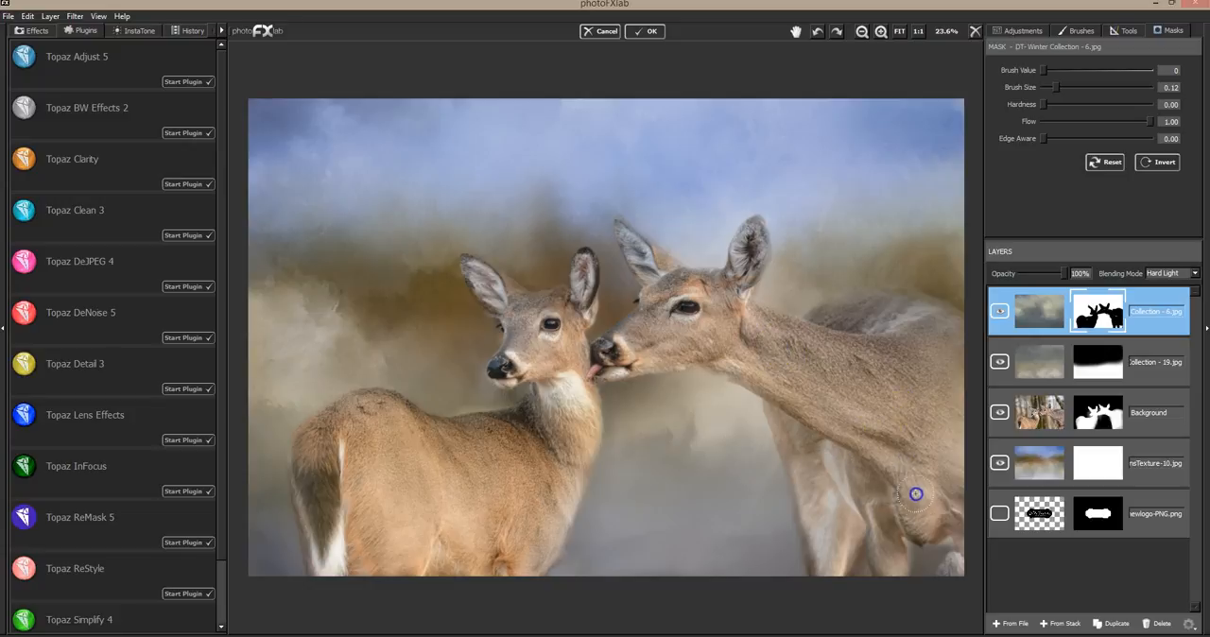
drag(463, 479, 452, 465)
Paint the top texture back along the smaller deer's back and neck edge with brush value 255 and size 0.07, and set the flow to 0.20
drag(1119, 70, 1174, 71)
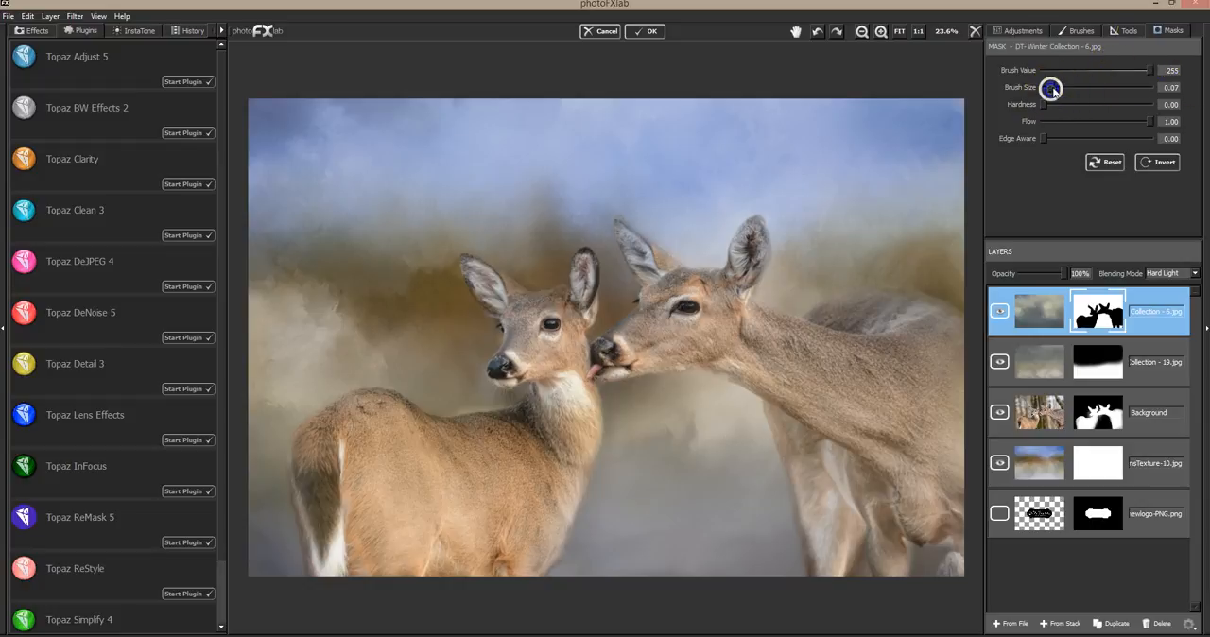
click(453, 411)
drag(520, 395, 529, 388)
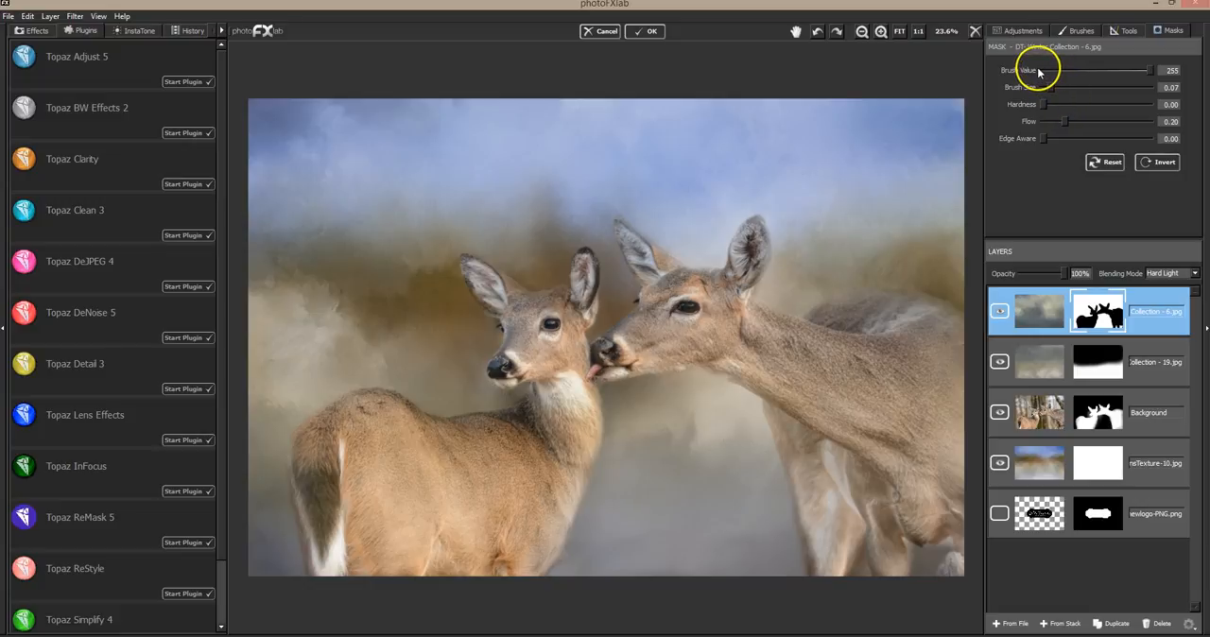
Partly restore the top texture over the lower bodies of both deer with brush size 0.40
drag(1053, 87, 1084, 88)
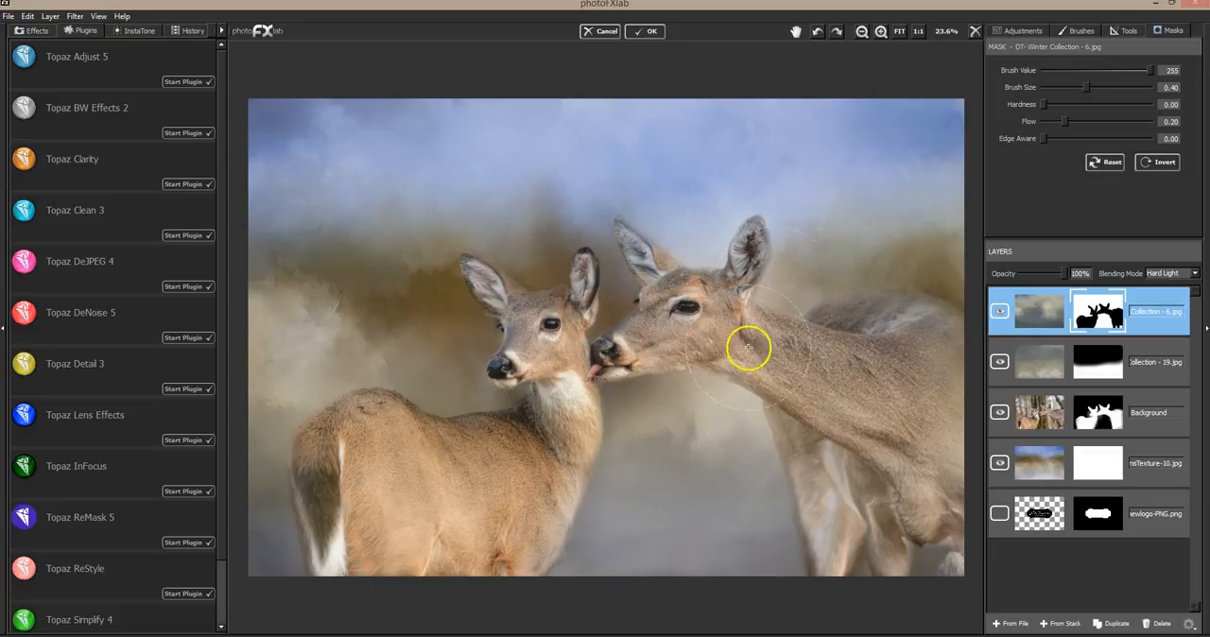
drag(550, 508, 535, 513)
drag(474, 554, 456, 560)
mouse_move(337, 546)
mouse_down()
mouse_move(324, 486)
mouse_move(342, 421)
mouse_move(322, 406)
mouse_move(435, 567)
mouse_move(365, 480)
mouse_move(455, 562)
mouse_move(447, 490)
mouse_move(353, 472)
mouse_move(553, 534)
mouse_move(385, 450)
mouse_move(537, 488)
mouse_move(476, 547)
mouse_up()
mouse_move(795, 503)
mouse_down()
mouse_move(823, 539)
mouse_move(791, 518)
mouse_move(823, 517)
mouse_move(798, 508)
mouse_move(926, 553)
mouse_move(961, 547)
mouse_move(922, 560)
mouse_move(967, 499)
mouse_move(970, 541)
mouse_move(958, 414)
mouse_move(972, 401)
mouse_move(937, 294)
mouse_move(926, 292)
mouse_move(980, 512)
mouse_move(953, 559)
mouse_move(838, 560)
mouse_move(763, 448)
mouse_move(758, 458)
mouse_move(787, 522)
mouse_move(986, 584)
mouse_move(889, 576)
mouse_move(902, 577)
mouse_move(667, 507)
mouse_move(523, 525)
mouse_up()
Restore the top texture around the smaller deer's muzzle and neck with brush size 0.12, and hide the layer for comparison
drag(1086, 87, 1056, 87)
mouse_move(519, 322)
mouse_down()
mouse_move(461, 373)
mouse_move(473, 386)
mouse_up()
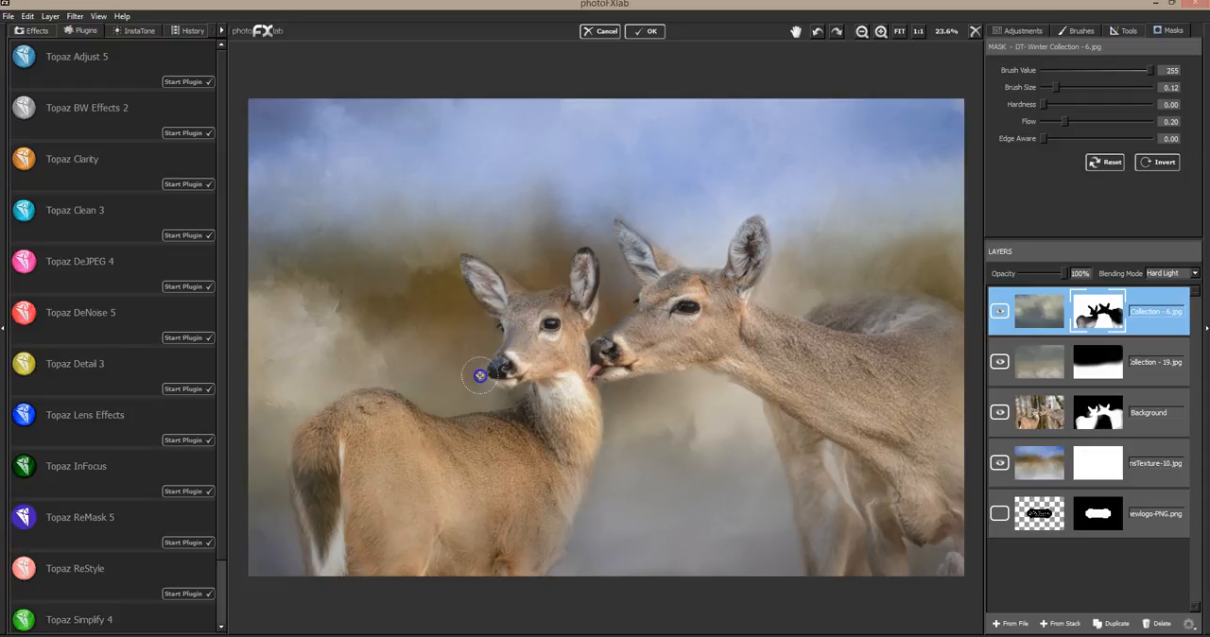
mouse_move(505, 400)
mouse_down()
mouse_move(483, 403)
mouse_move(656, 319)
mouse_move(837, 268)
mouse_up()
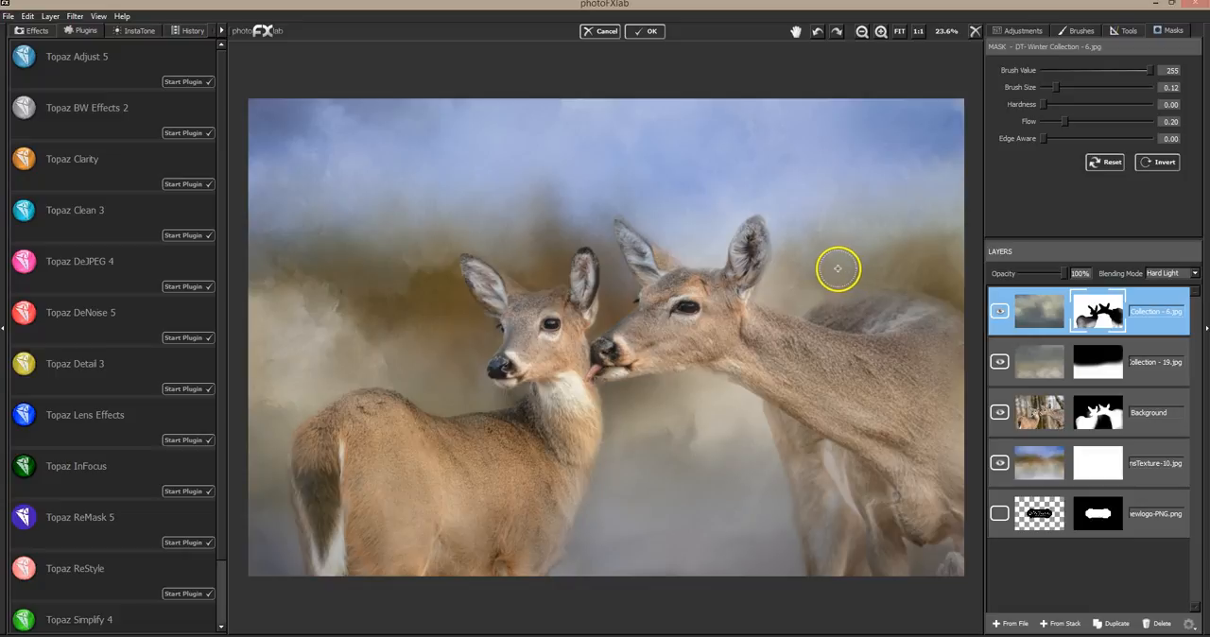
click(1000, 311)
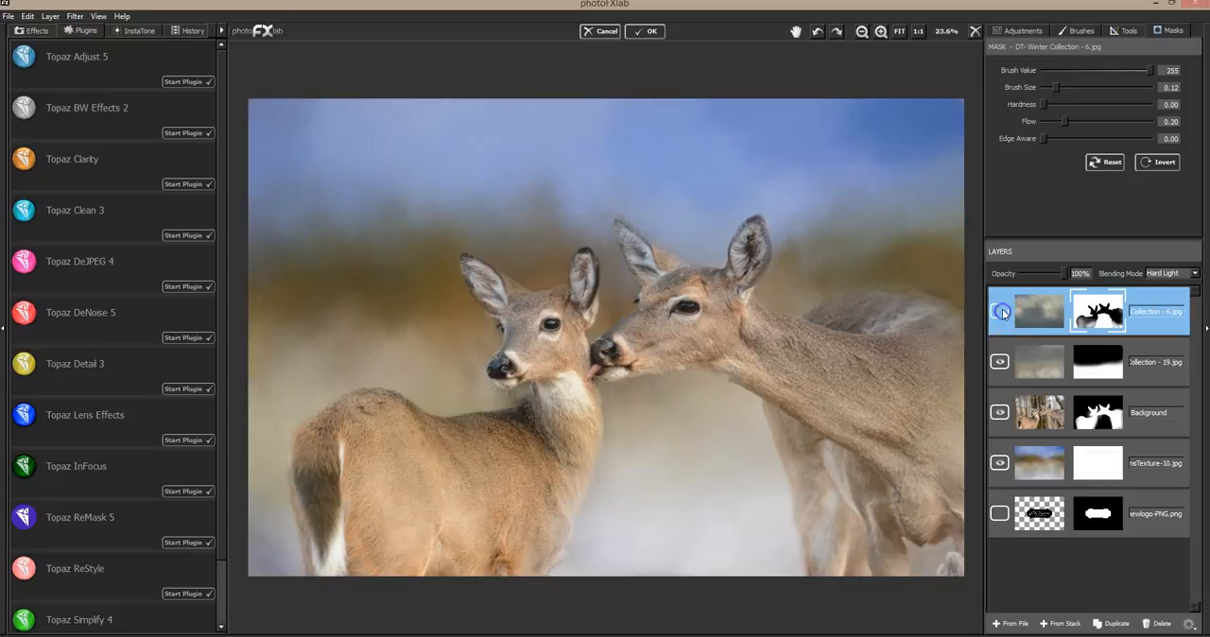
Compare the image with and without the top Winter Collection - 6 texture
click(1000, 311)
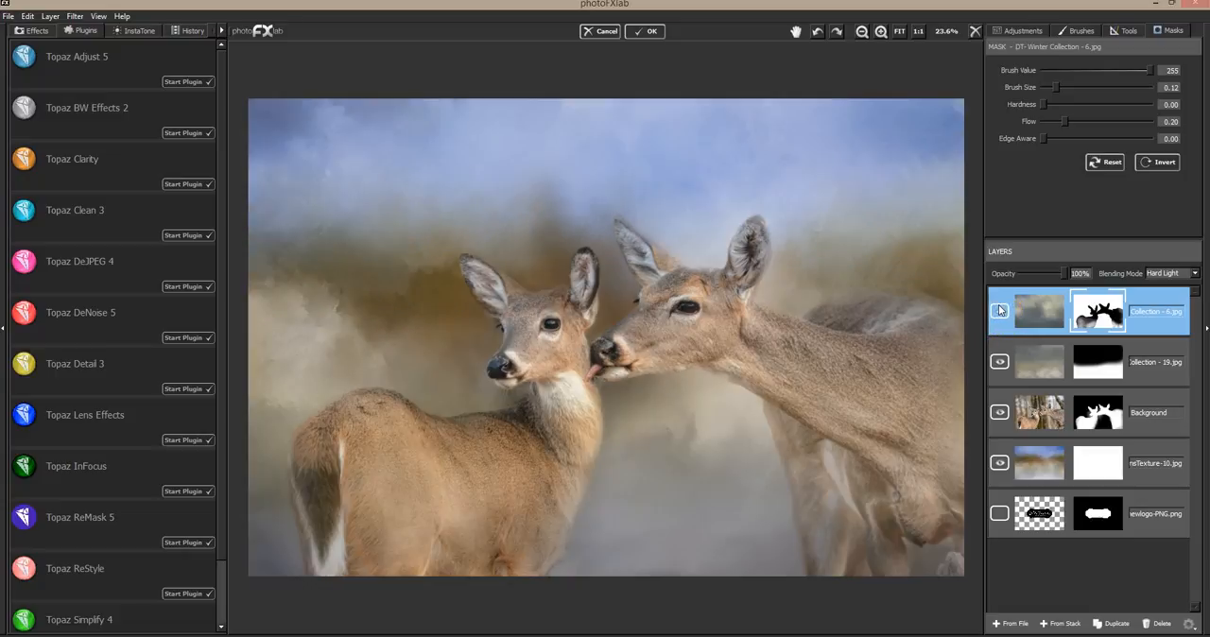
click(1000, 311)
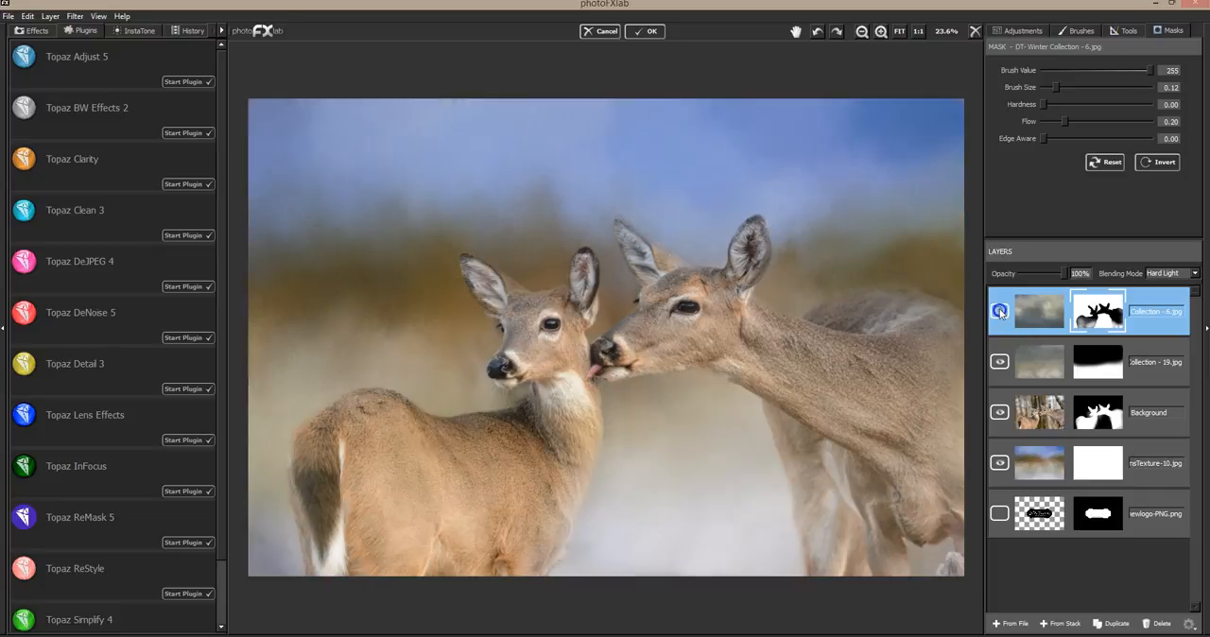
click(1000, 311)
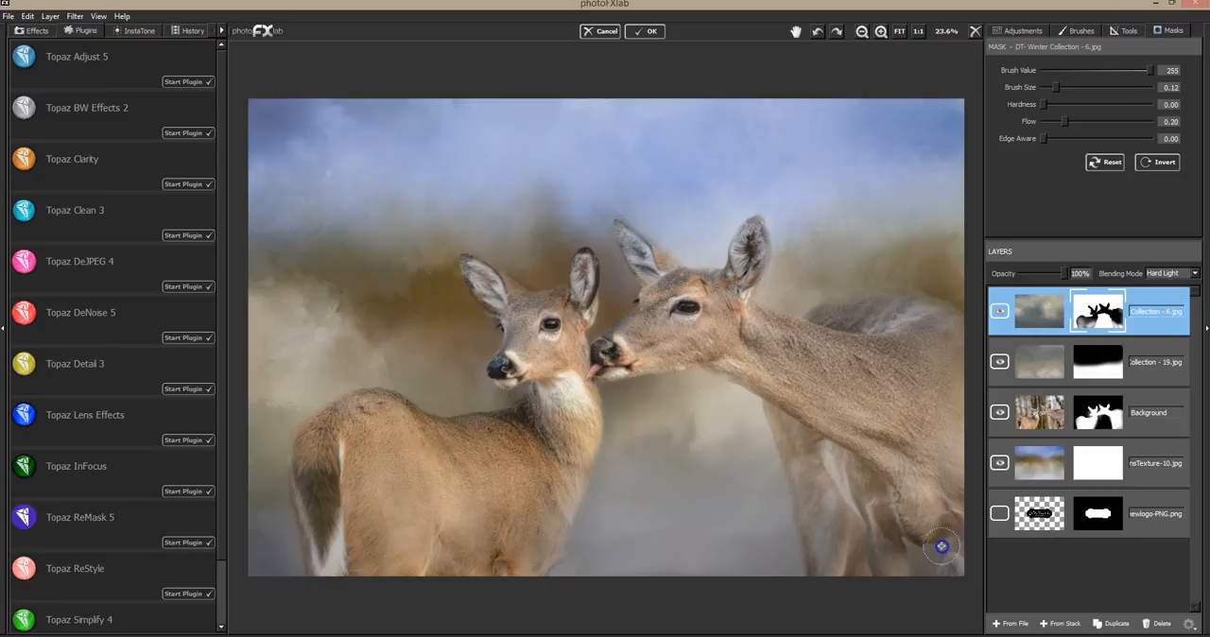
Touch up the Background layer's mask around the larger deer's lower legs with brush value 12, then restore with value 246 and size 0.04
click(1149, 399)
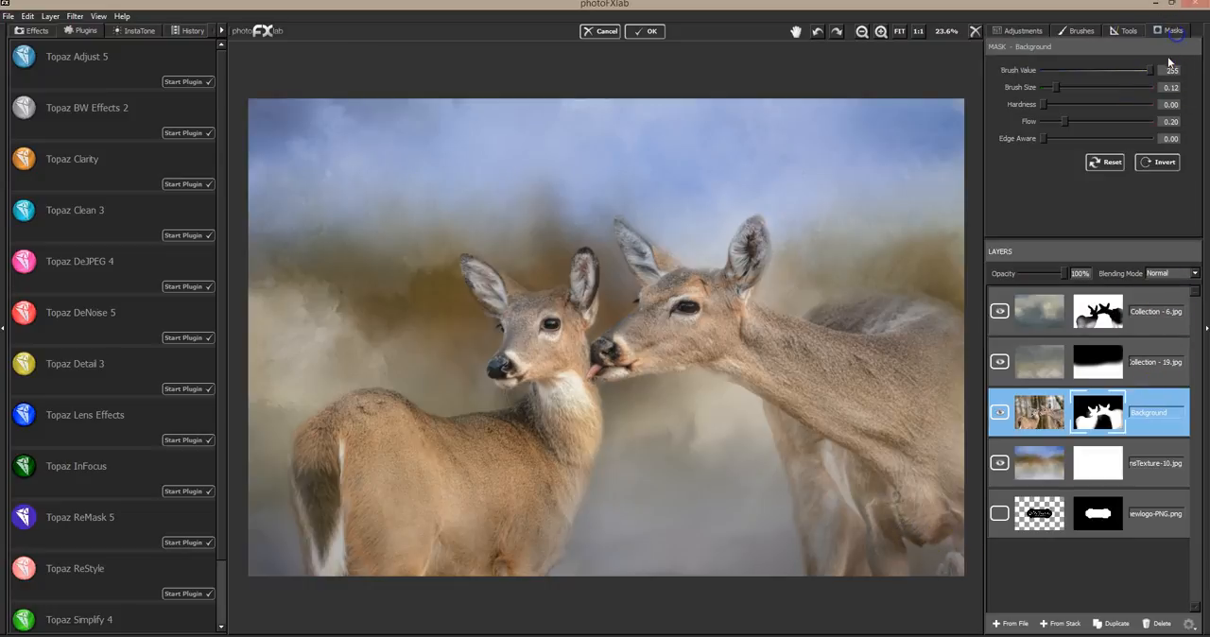
click(1047, 72)
mouse_move(911, 545)
mouse_down()
mouse_move(951, 542)
mouse_move(925, 564)
mouse_move(909, 542)
mouse_move(902, 584)
mouse_move(969, 563)
mouse_move(932, 576)
mouse_move(945, 578)
mouse_move(968, 523)
mouse_move(907, 570)
mouse_up()
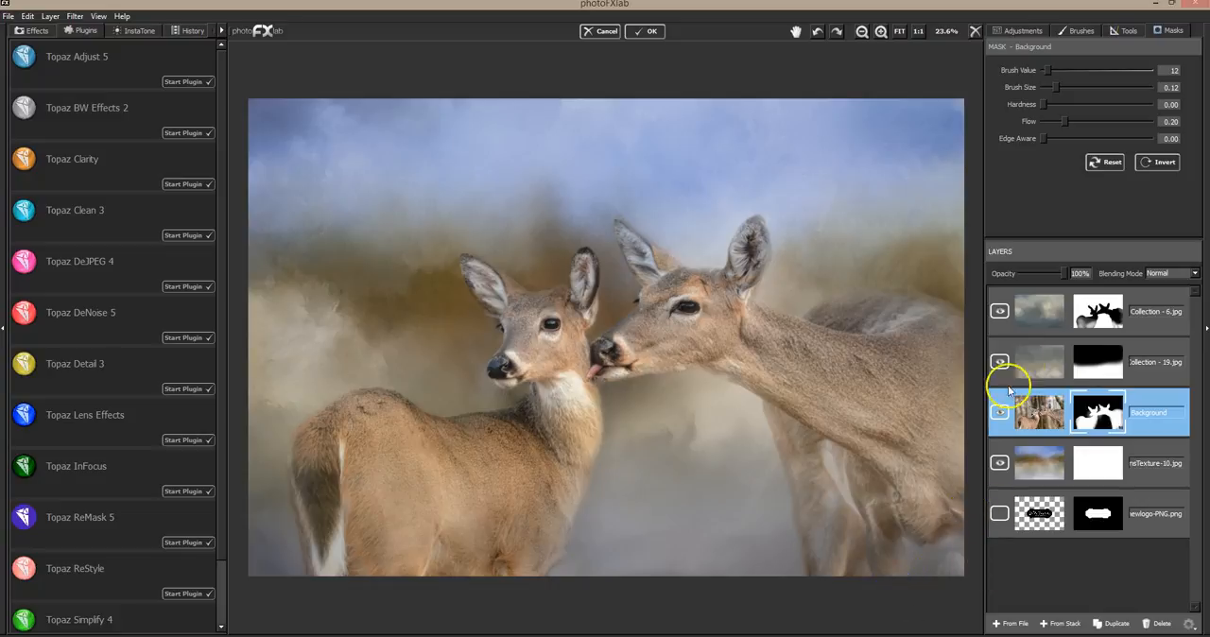
click(1145, 69)
mouse_move(886, 564)
mouse_down()
mouse_move(883, 507)
mouse_move(901, 566)
mouse_move(900, 522)
mouse_move(958, 521)
mouse_up()
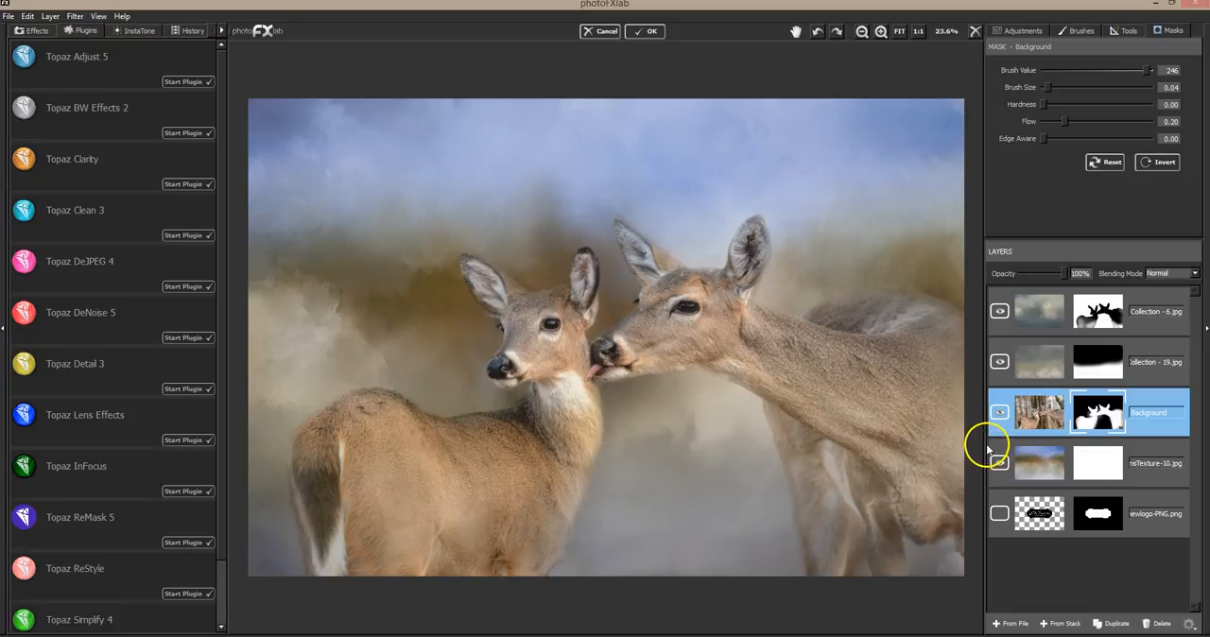
Compare the image with each Winter Collection texture hidden and shown, and set the Winter Collection - 19 layer's opacity to 69%
click(999, 311)
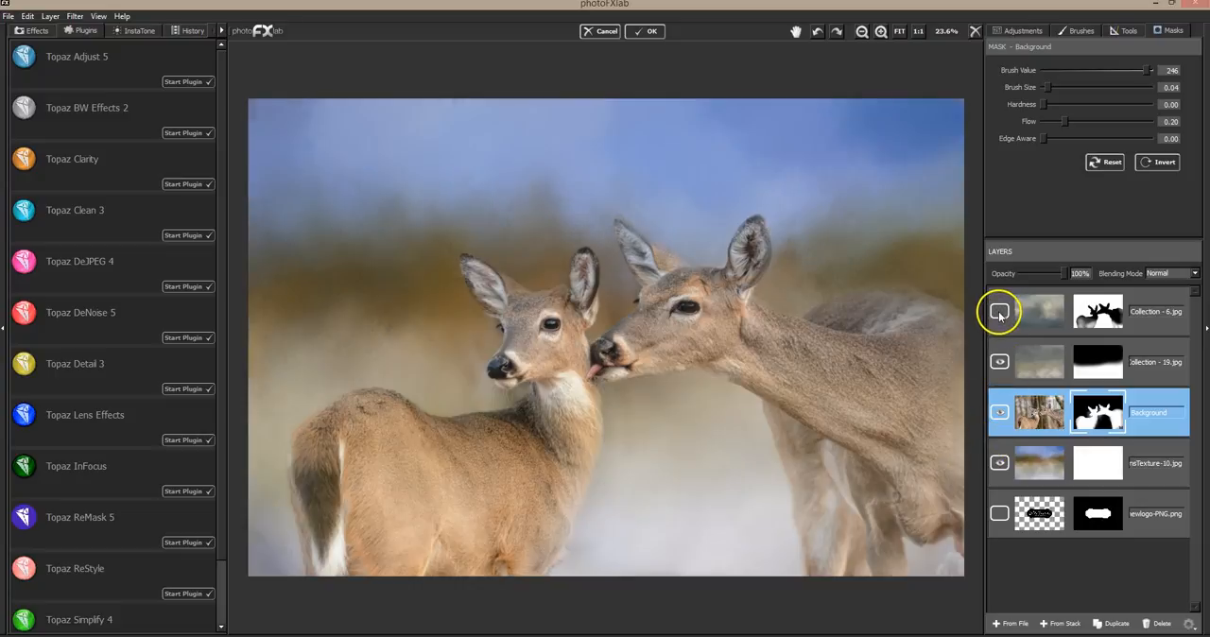
click(999, 312)
click(1000, 361)
click(1000, 361)
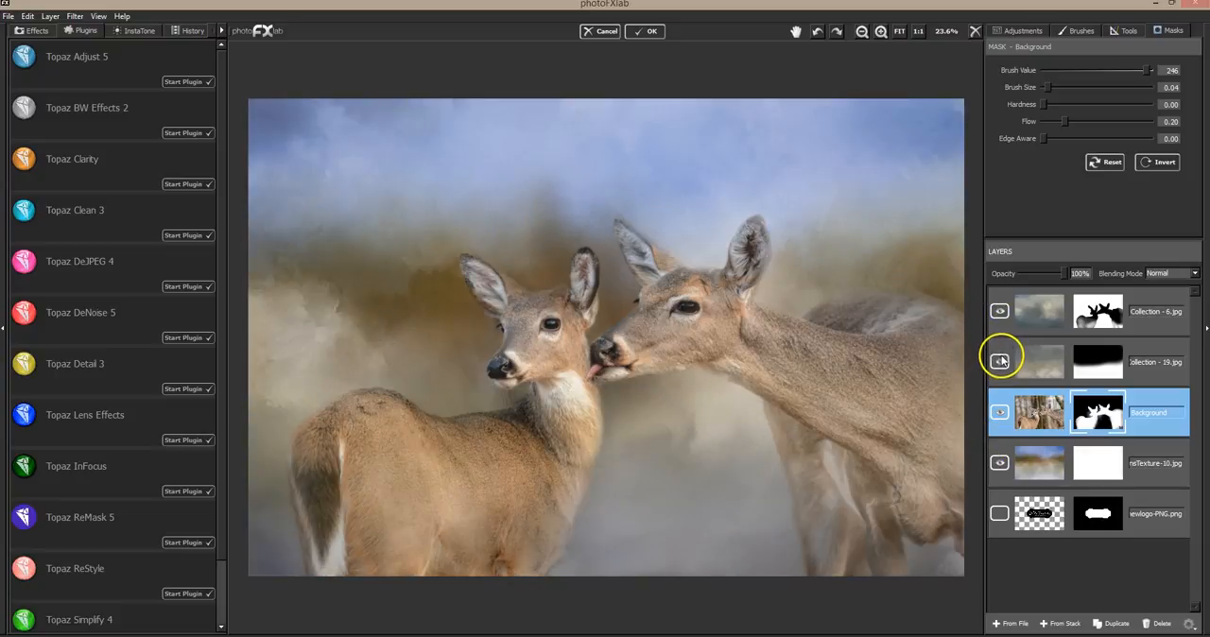
click(1001, 361)
click(1001, 361)
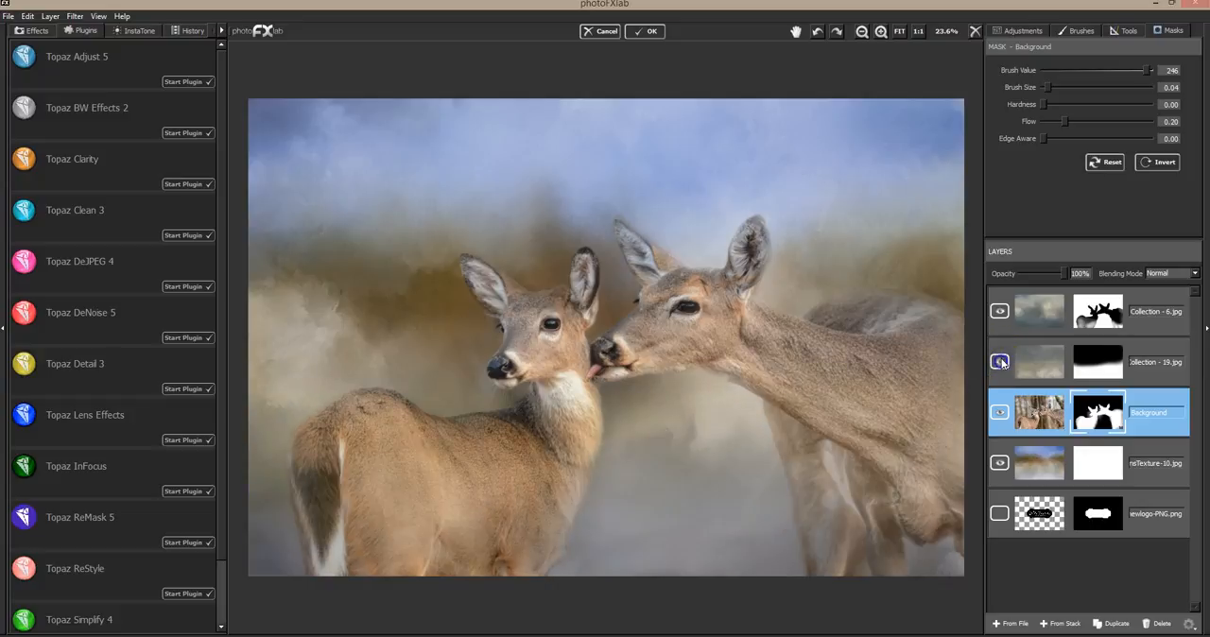
click(1149, 346)
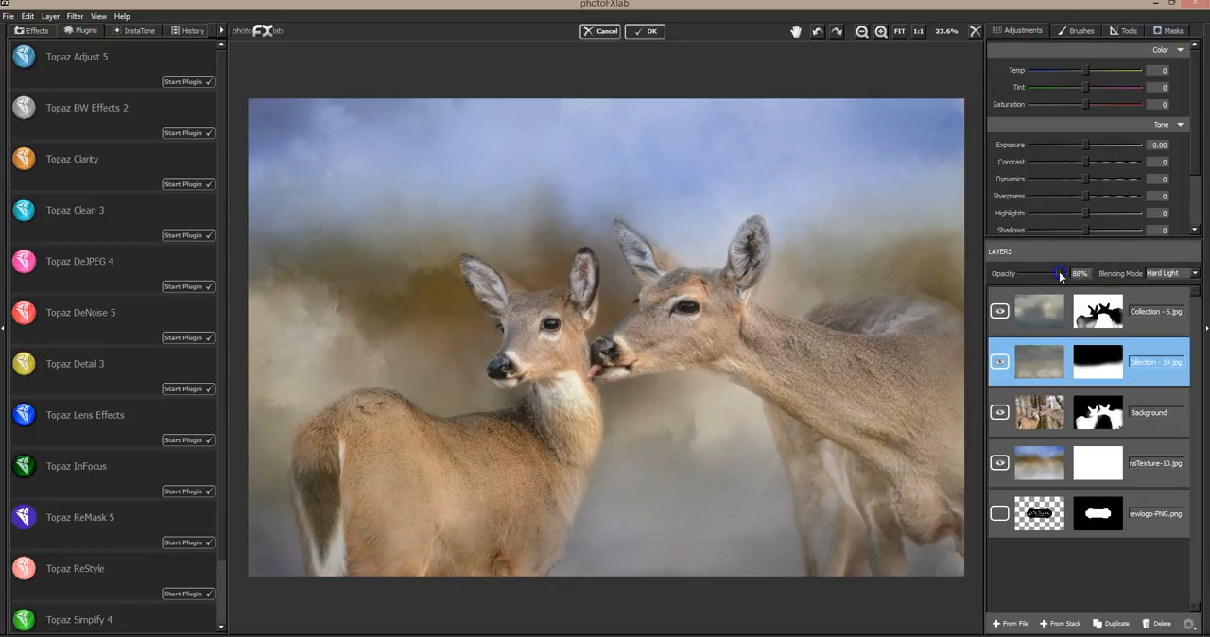
mouse_move(1063, 275)
mouse_down()
mouse_move(1031, 276)
mouse_move(1080, 273)
mouse_move(1030, 273)
mouse_move(1052, 270)
mouse_up()
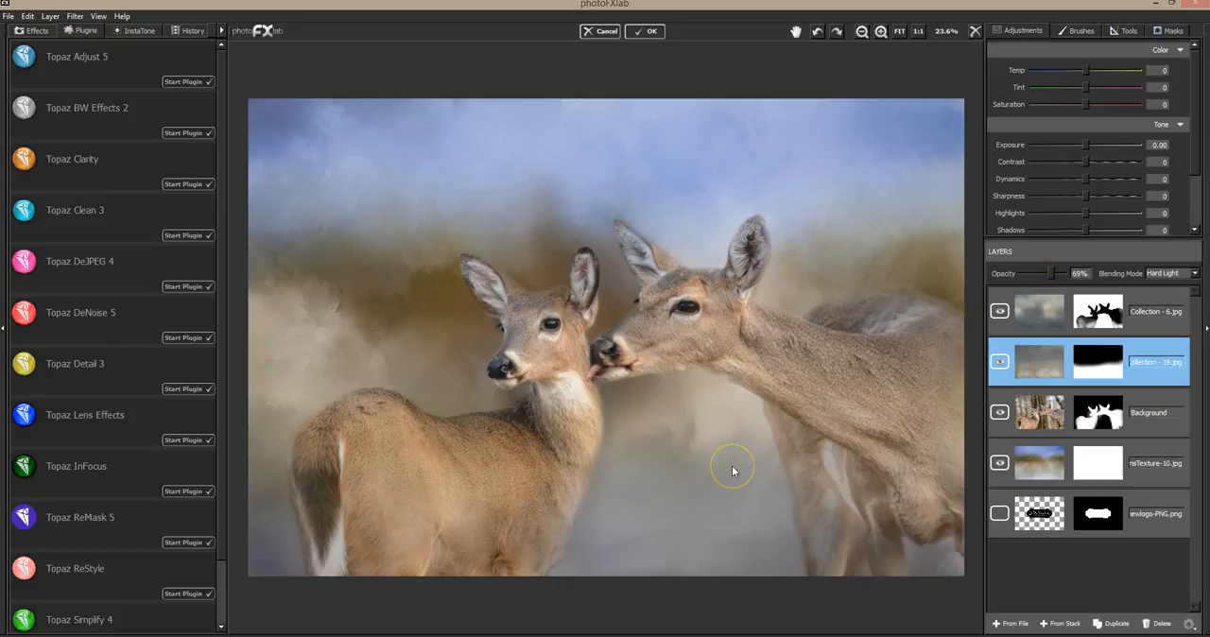
Mask the Winter Collection - 19 texture off the smaller deer's tail and rump with brush value 0 and size 0.14, and compare the result
click(1168, 31)
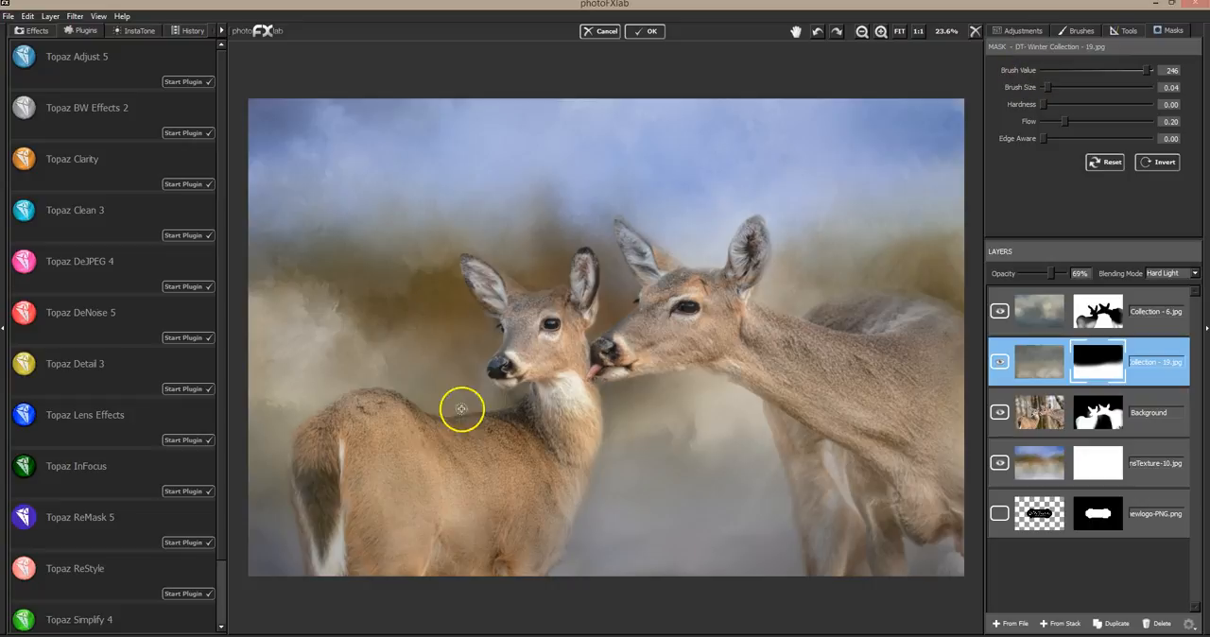
drag(319, 485, 312, 476)
drag(329, 530, 314, 457)
click(1048, 72)
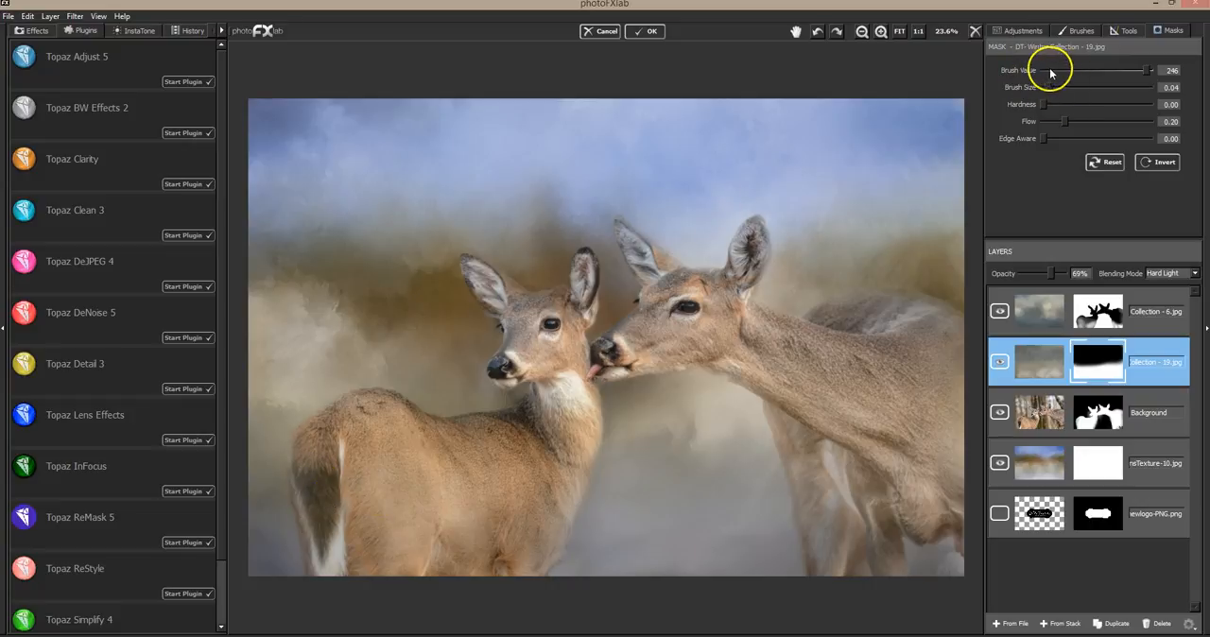
drag(1048, 84, 1058, 85)
mouse_move(311, 505)
mouse_down()
mouse_move(301, 461)
mouse_move(336, 481)
mouse_up()
mouse_move(340, 523)
mouse_down()
mouse_move(342, 467)
mouse_move(337, 537)
mouse_move(352, 437)
mouse_up()
mouse_move(320, 499)
mouse_down()
mouse_move(303, 472)
mouse_move(304, 486)
mouse_move(316, 462)
mouse_move(332, 514)
mouse_up()
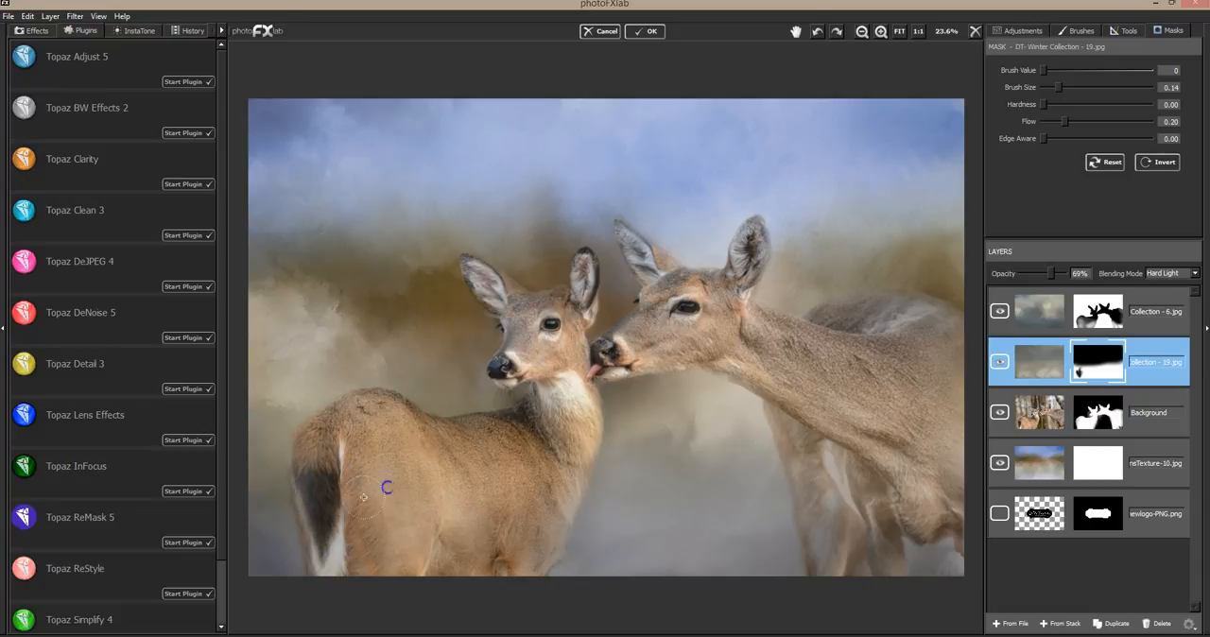
mouse_move(377, 416)
mouse_down()
mouse_move(357, 438)
mouse_move(388, 505)
mouse_up()
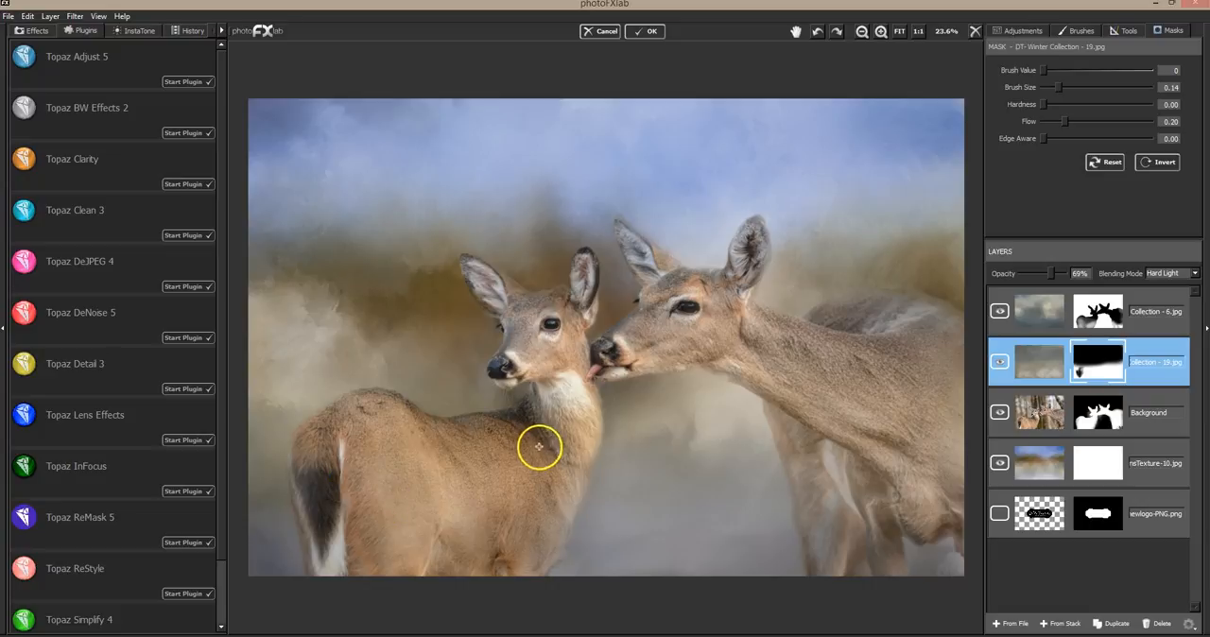
click(1000, 363)
click(1000, 363)
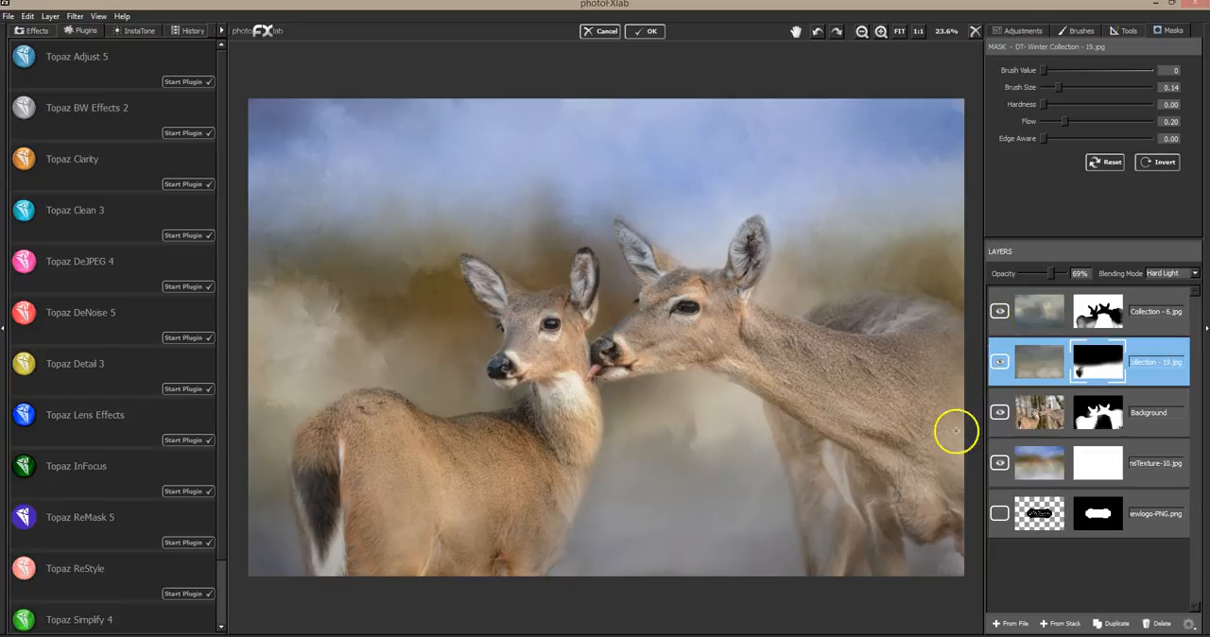
Add DT- Winter Collection - Snow-Jumbo.jpg as a layer above the textures and blend it in Screen mode
click(1170, 303)
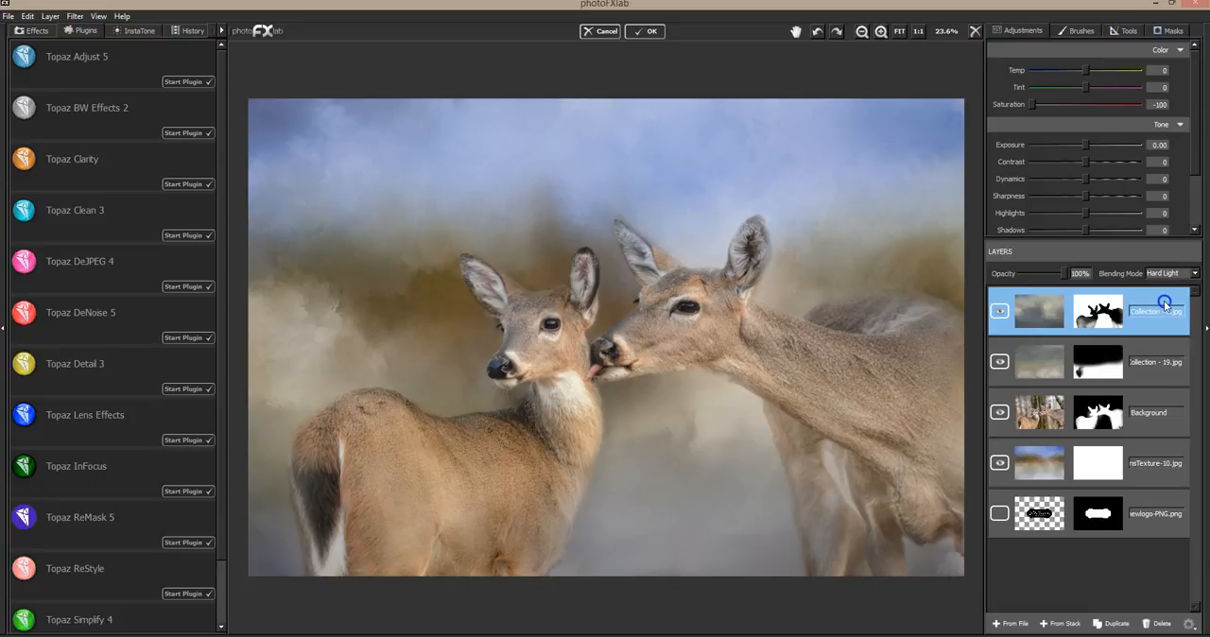
click(1016, 624)
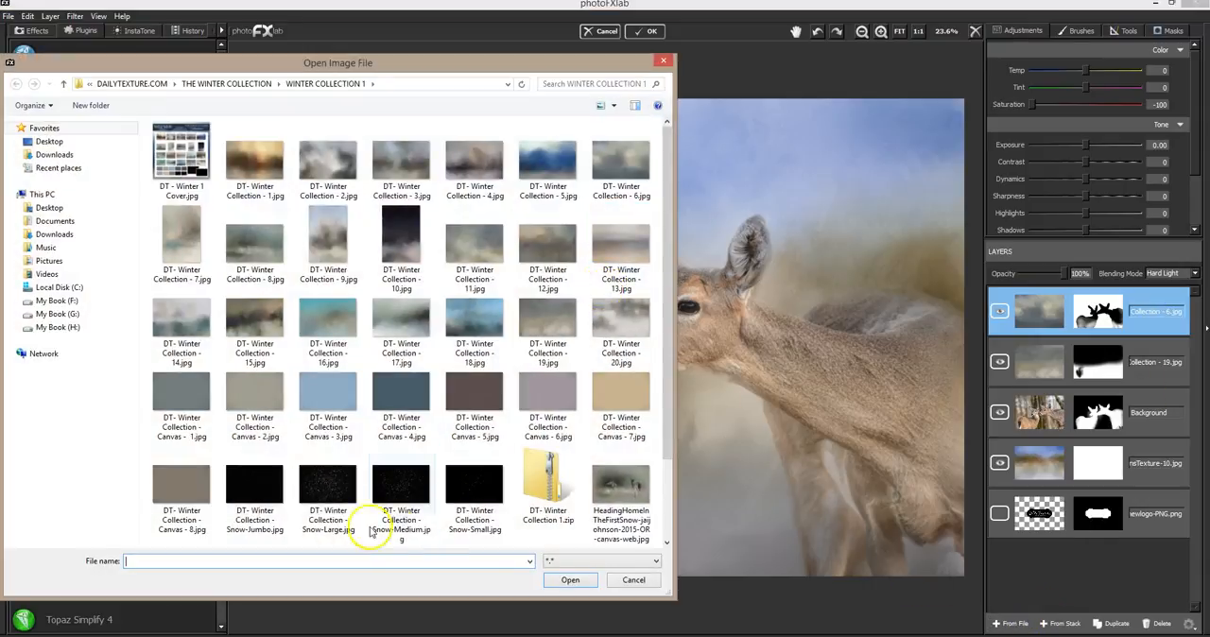
double_click(257, 501)
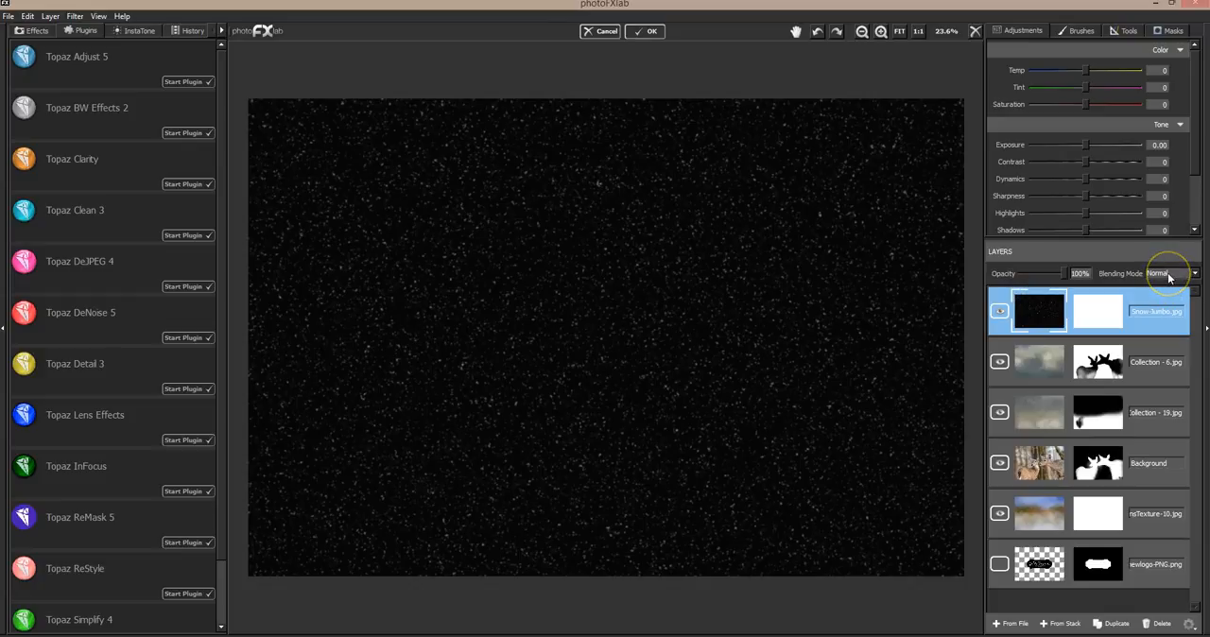
click(1168, 276)
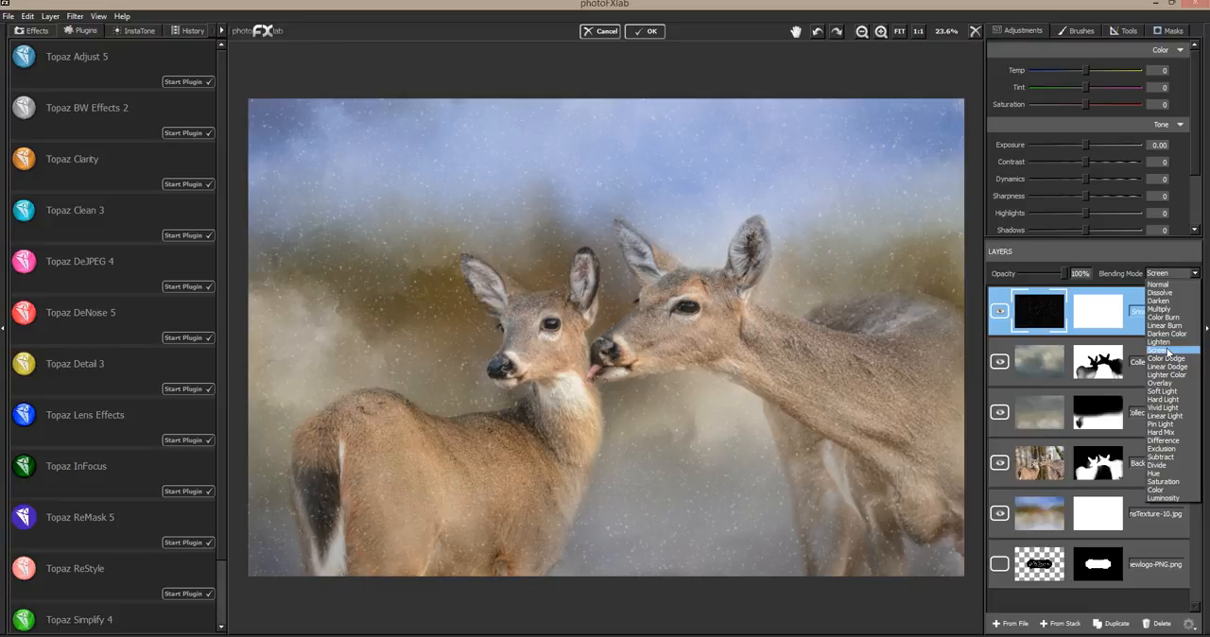
click(1167, 350)
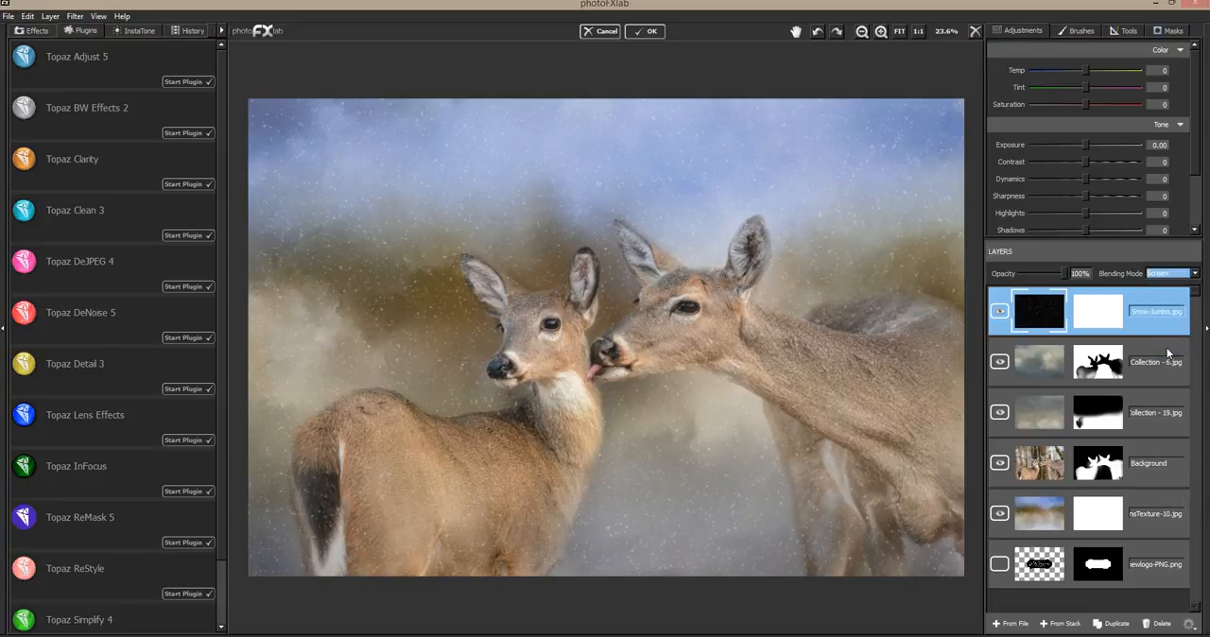
Add DT- Winter Collection - Snow-Large.jpg as the top layer and blend it in Screen mode
click(1010, 624)
double_click(334, 491)
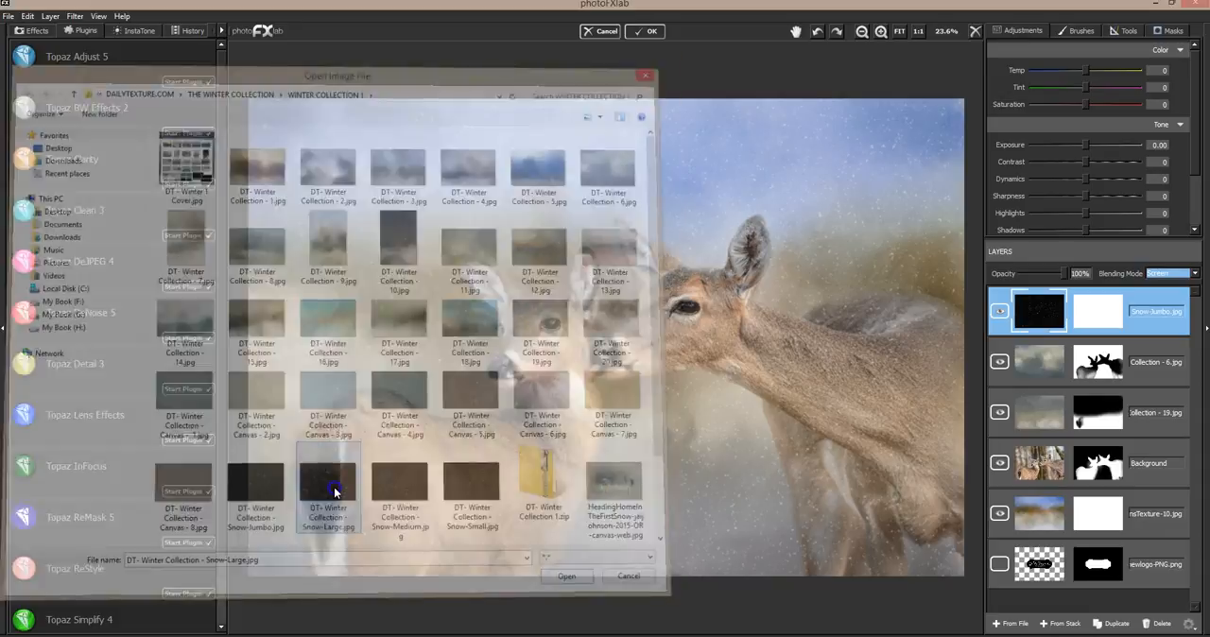
click(1172, 274)
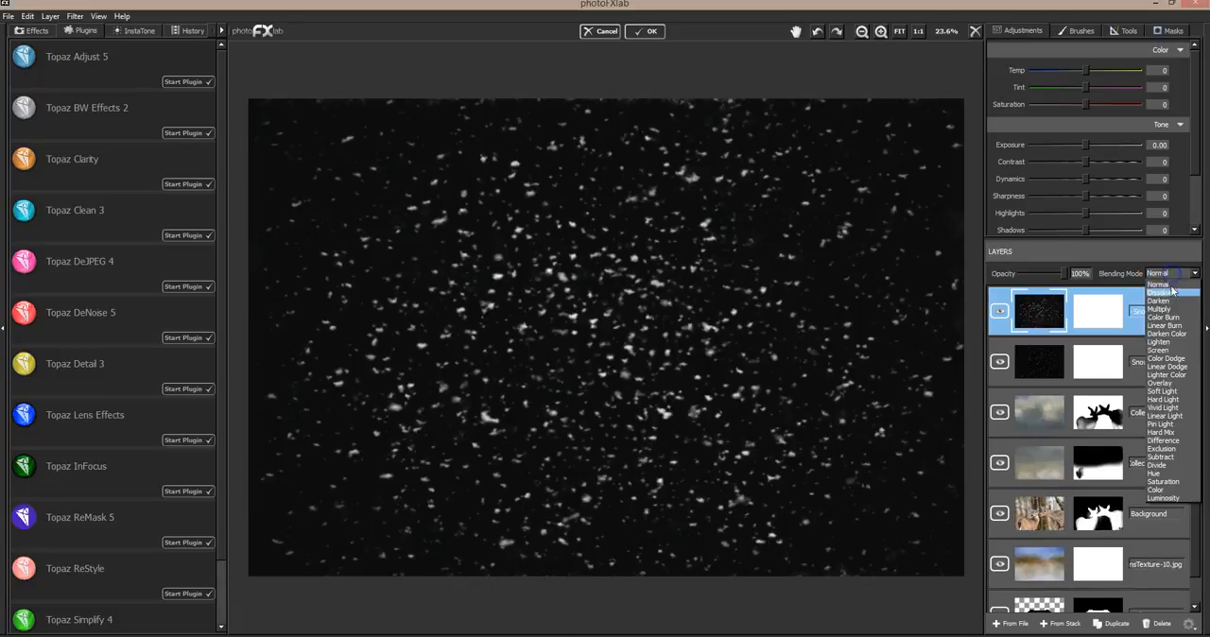
click(1169, 348)
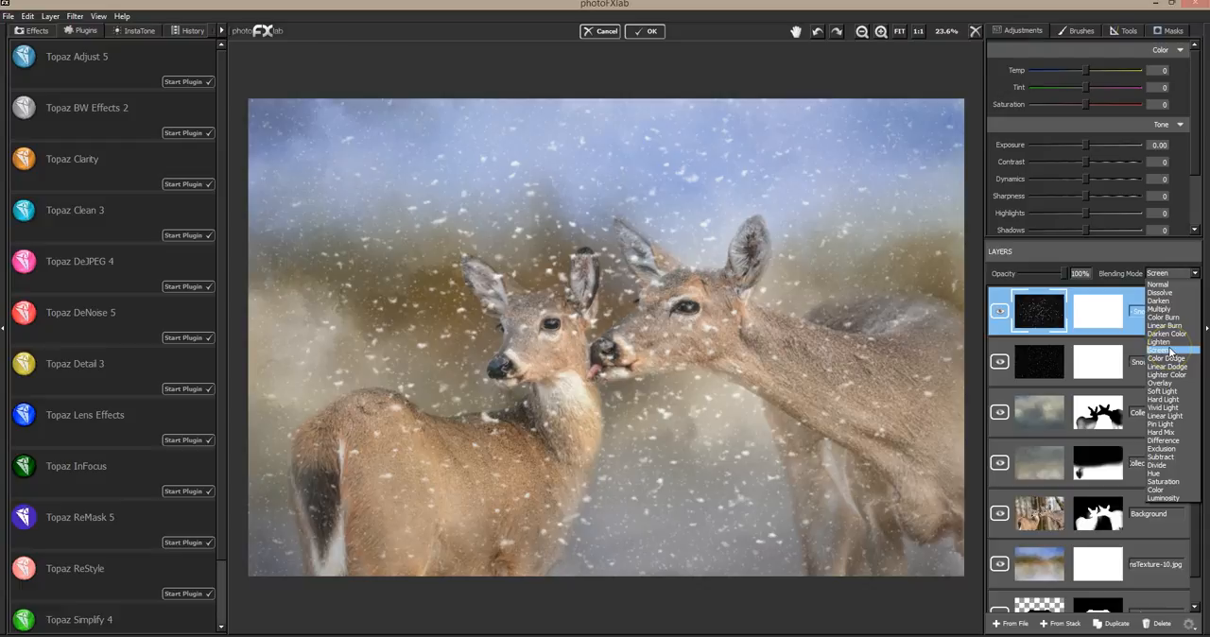
click(1169, 350)
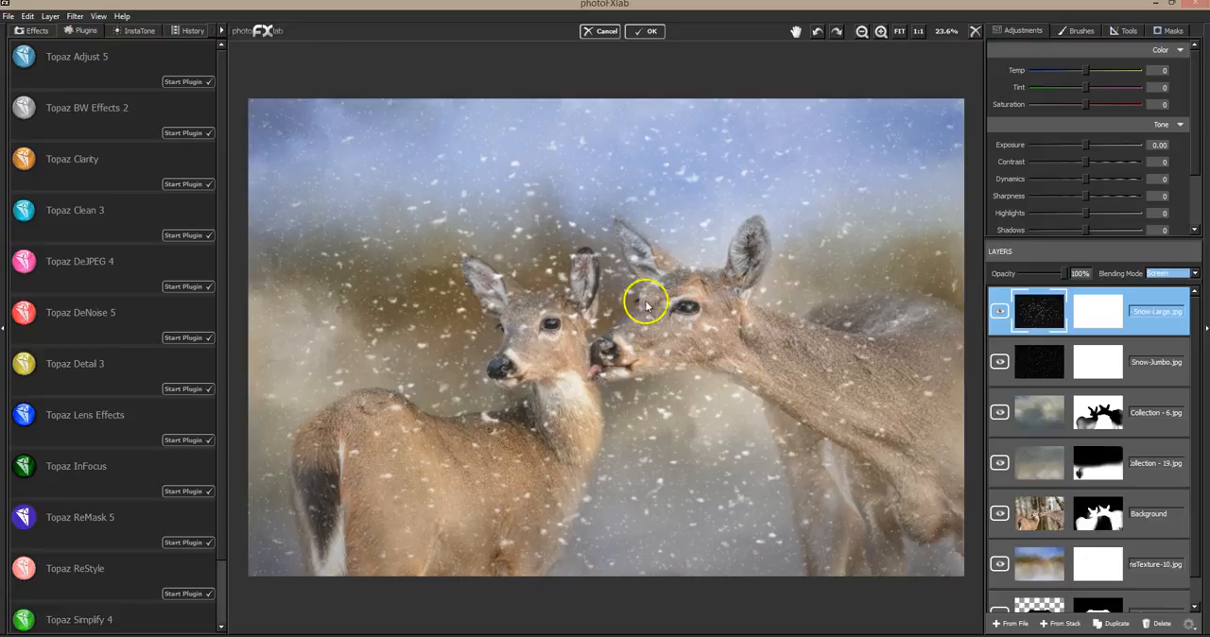
Scale the Snow-Large layer and shift the flakes toward the image's lower left, with the layer opacity at 100%
click(1125, 30)
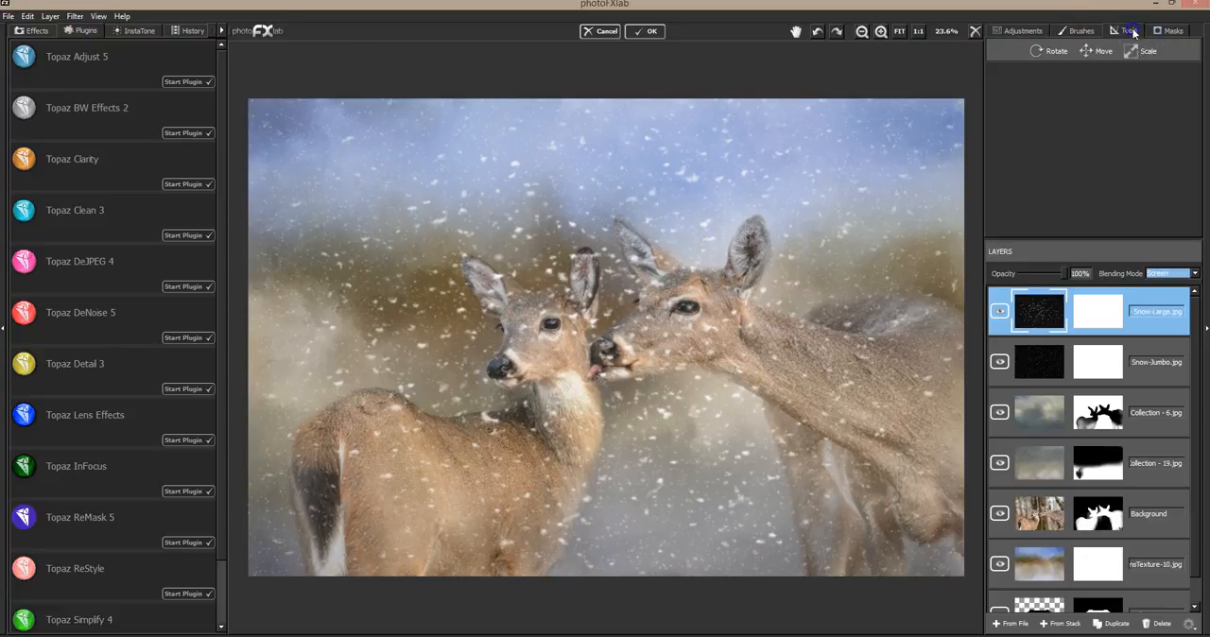
click(1099, 53)
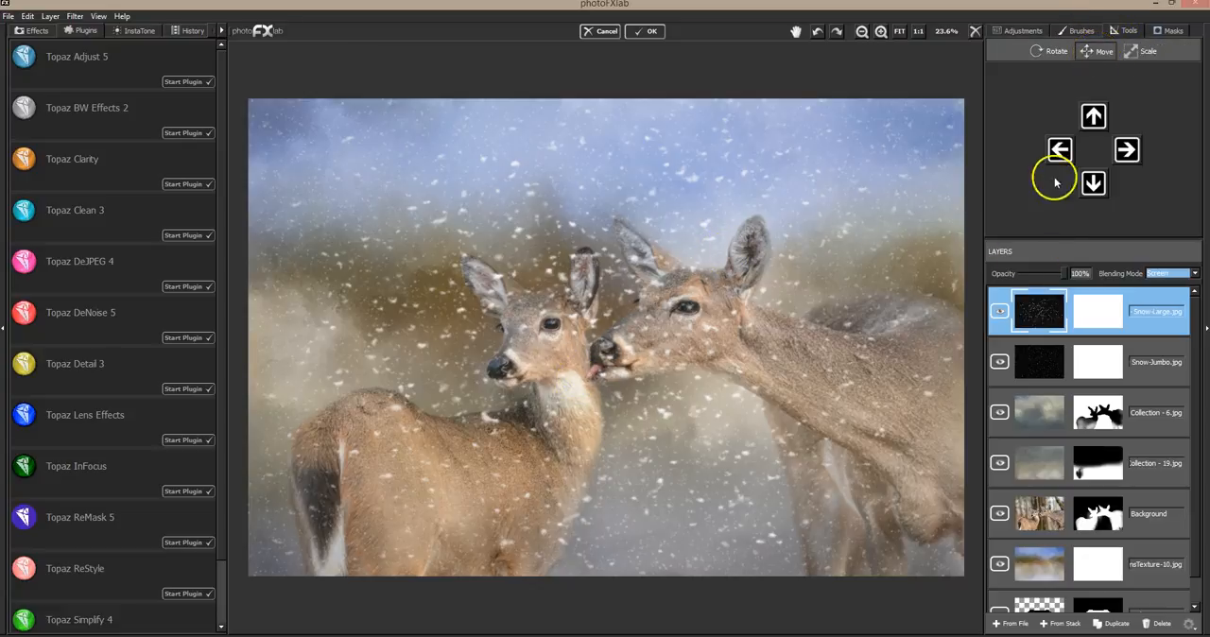
click(1138, 53)
drag(772, 383, 806, 366)
click(1099, 51)
drag(715, 319, 636, 371)
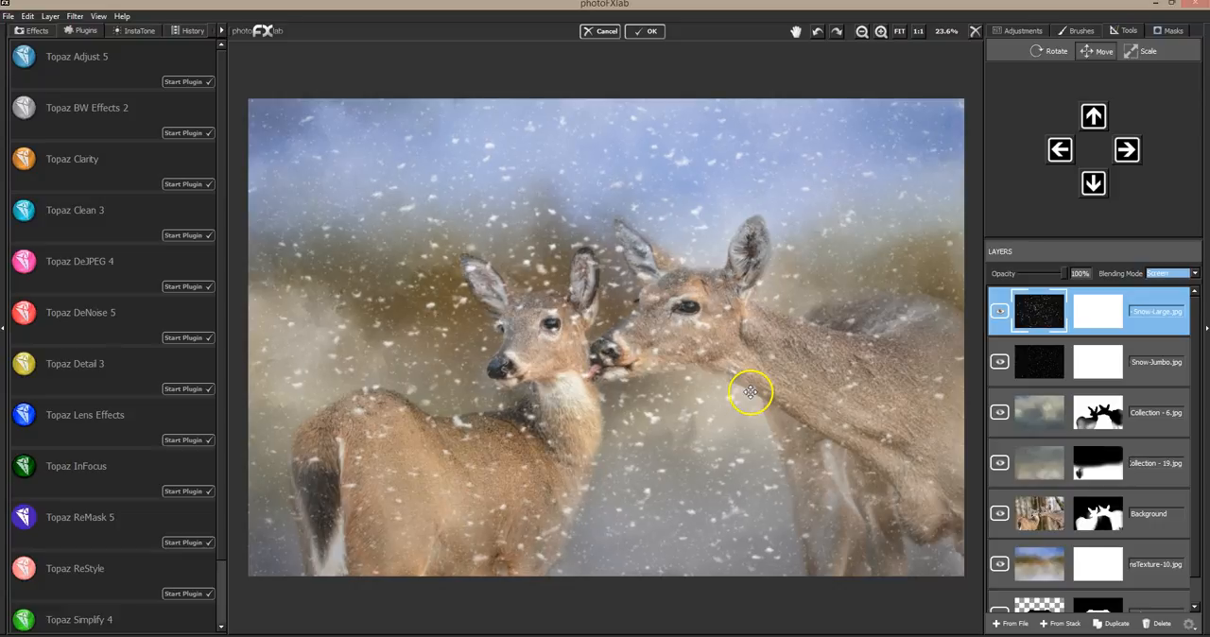
drag(1059, 272, 1084, 273)
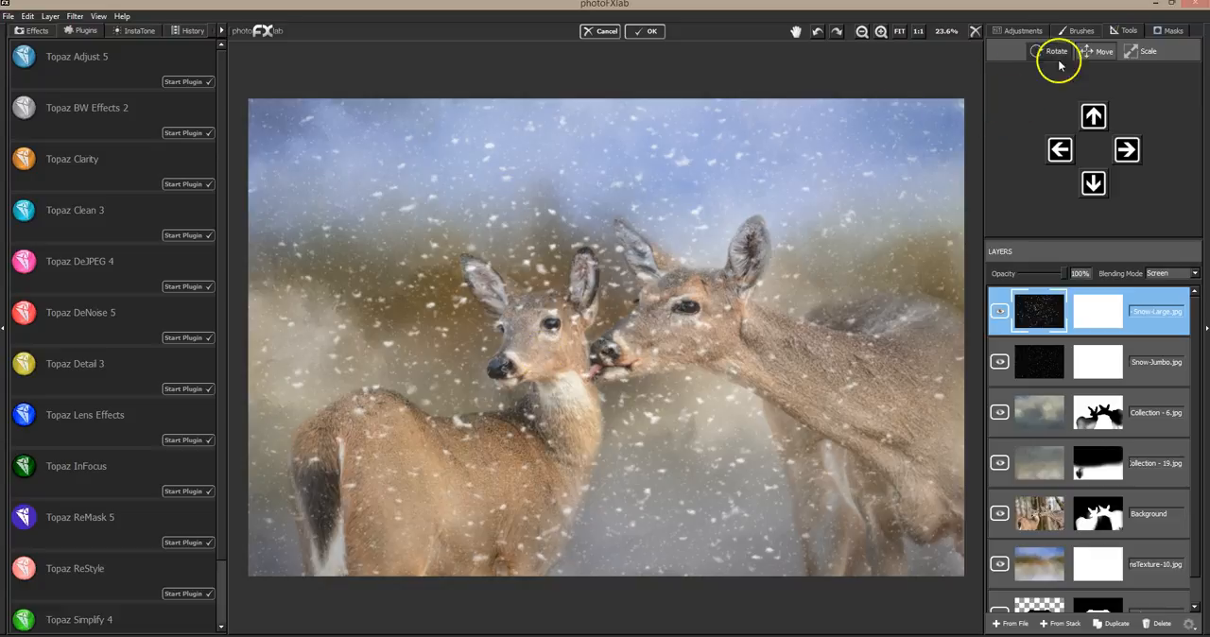
Mask the large snowflakes off the larger deer's face and muzzle with brush value 0, size 0.05 and flow 1.00
click(1168, 34)
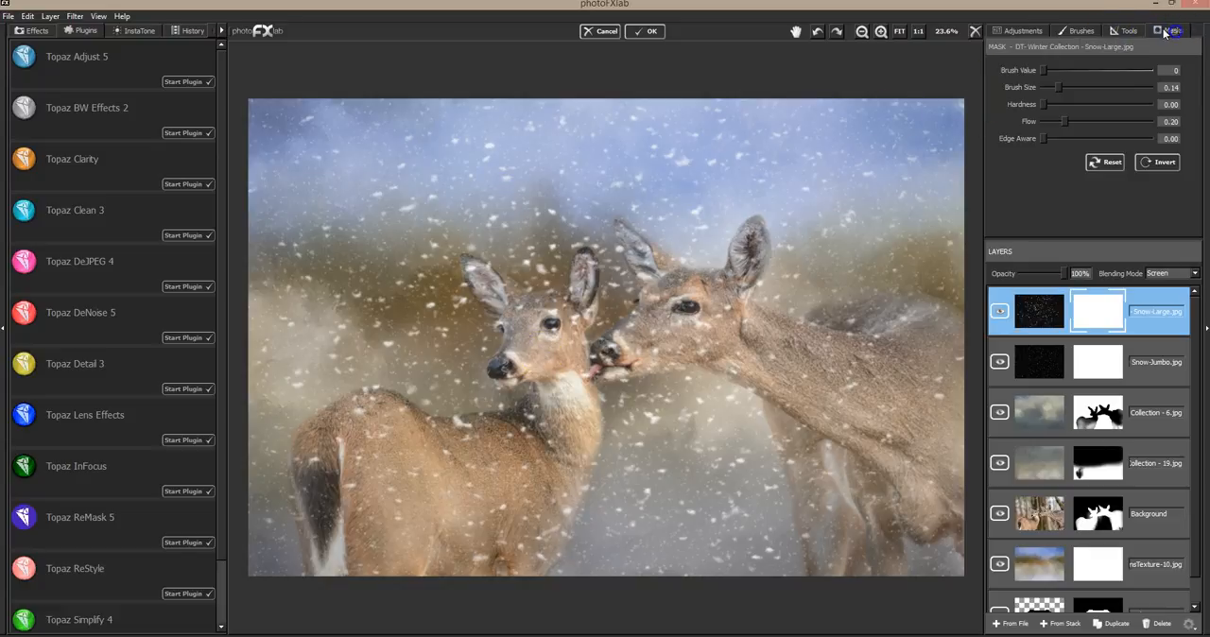
click(1048, 85)
mouse_move(650, 273)
mouse_down()
mouse_move(645, 254)
mouse_move(657, 288)
mouse_move(643, 265)
mouse_move(659, 274)
mouse_move(627, 243)
mouse_move(640, 284)
mouse_move(622, 246)
mouse_up()
mouse_move(722, 291)
mouse_down()
mouse_move(729, 303)
mouse_move(747, 268)
mouse_move(754, 287)
mouse_move(759, 261)
mouse_move(757, 316)
mouse_move(678, 306)
mouse_move(695, 307)
mouse_up()
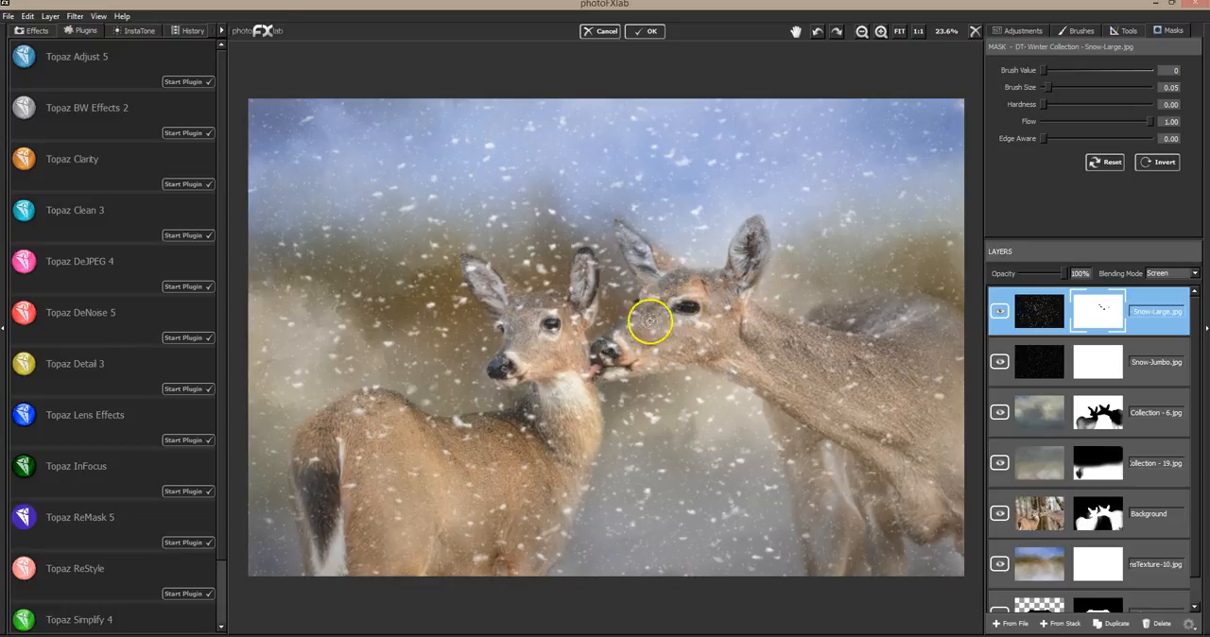
drag(609, 351, 607, 358)
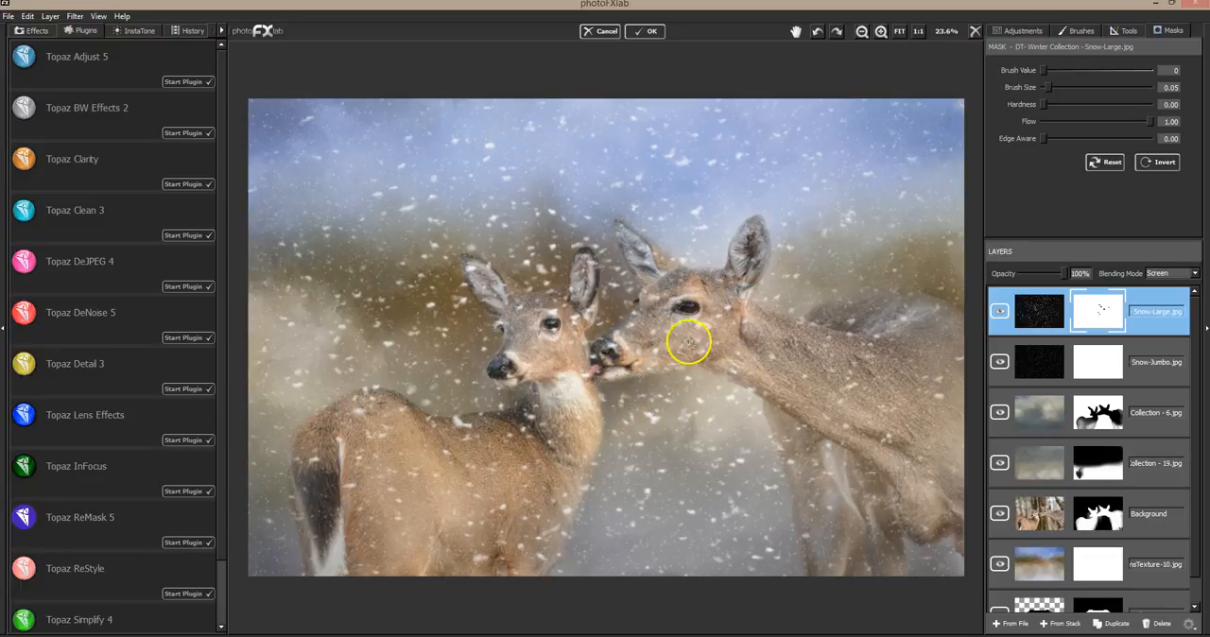
Mask more large snowflakes off the larger deer's cheek, neck and body and the smaller deer's face, and hide the layer for comparison
mouse_move(699, 326)
mouse_down()
mouse_move(719, 302)
mouse_move(727, 309)
mouse_move(707, 328)
mouse_move(682, 323)
mouse_move(754, 323)
mouse_move(749, 349)
mouse_move(734, 317)
mouse_move(747, 382)
mouse_move(734, 376)
mouse_move(811, 423)
mouse_up()
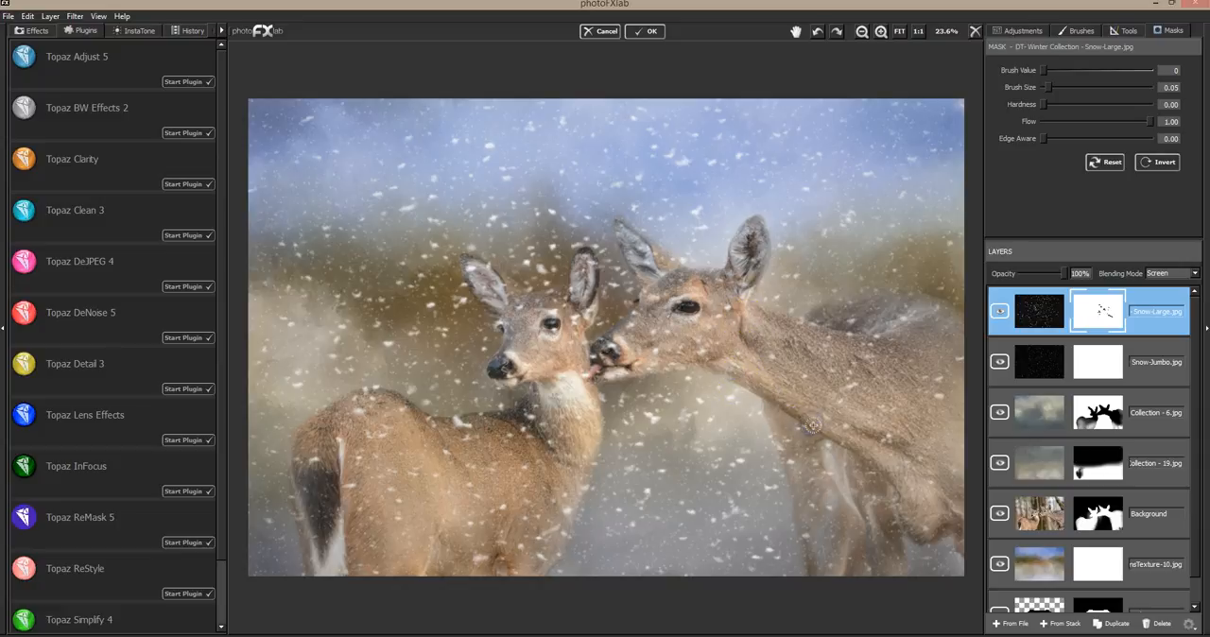
mouse_move(805, 287)
mouse_down()
mouse_move(810, 419)
mouse_move(894, 476)
mouse_up()
mouse_move(918, 526)
mouse_down()
mouse_move(842, 443)
mouse_move(829, 441)
mouse_move(830, 464)
mouse_move(844, 484)
mouse_move(838, 417)
mouse_move(903, 321)
mouse_move(856, 410)
mouse_move(914, 470)
mouse_move(829, 419)
mouse_move(563, 351)
mouse_move(562, 316)
mouse_move(548, 314)
mouse_move(554, 322)
mouse_move(597, 273)
mouse_move(561, 302)
mouse_move(596, 275)
mouse_move(592, 318)
mouse_move(583, 265)
mouse_move(472, 273)
mouse_move(500, 284)
mouse_move(488, 291)
mouse_move(532, 346)
mouse_move(527, 327)
mouse_move(497, 395)
mouse_up()
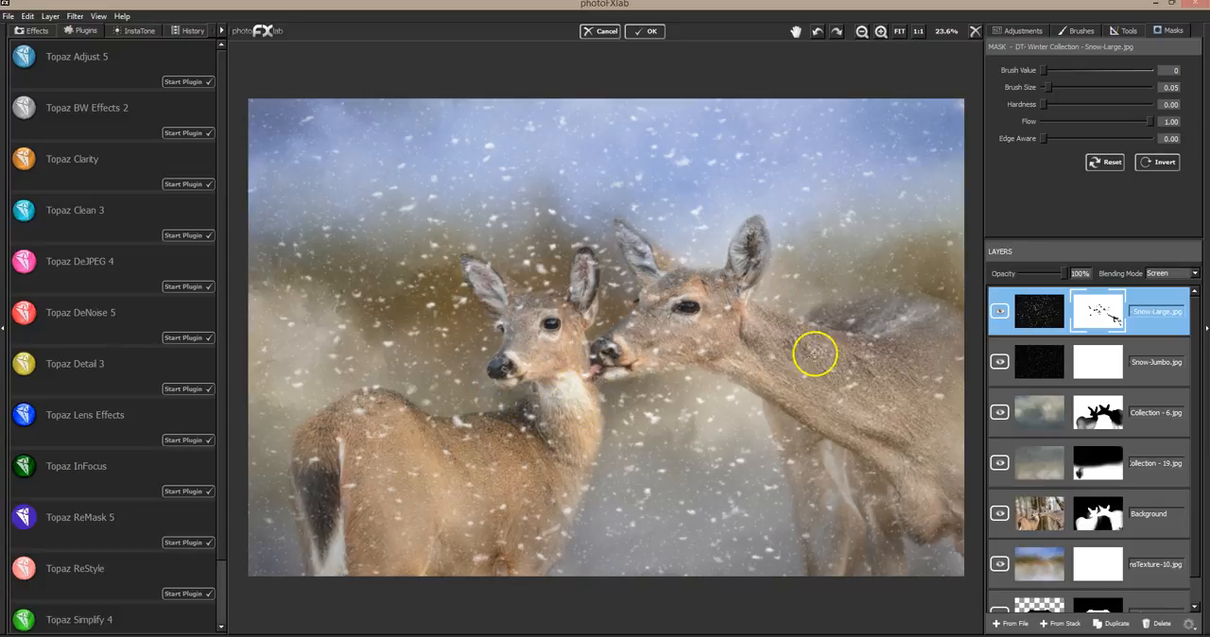
click(1000, 313)
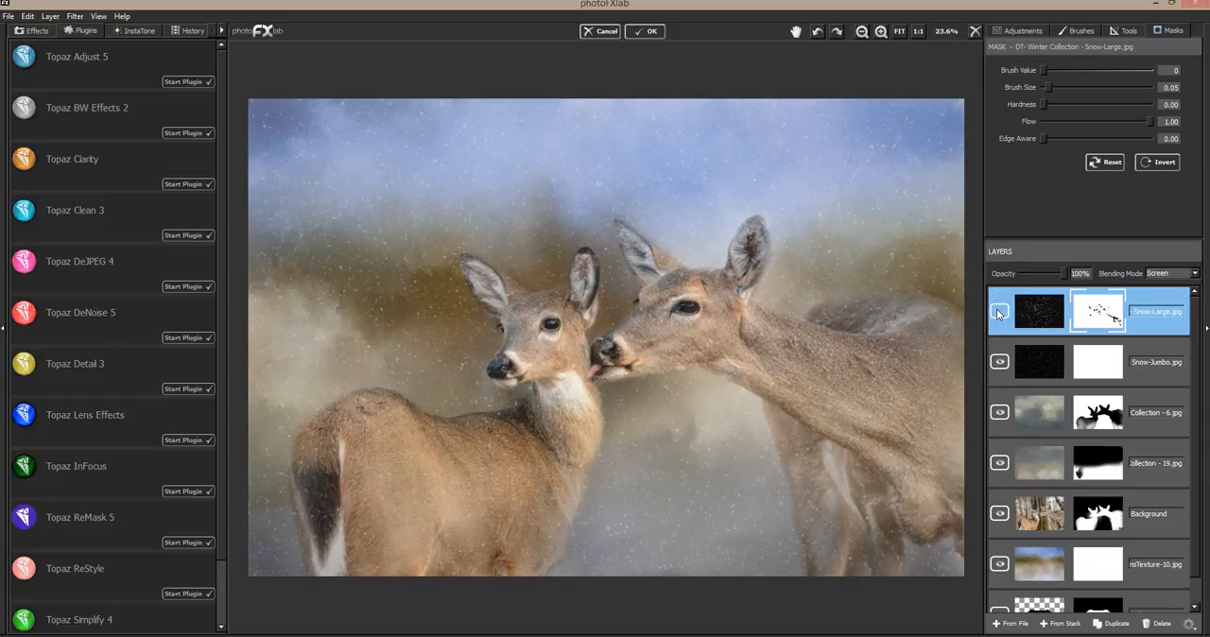
Show the Snow-Large layer again and mask more large flakes off the larger deer's face and body and the smaller deer's neck
click(999, 311)
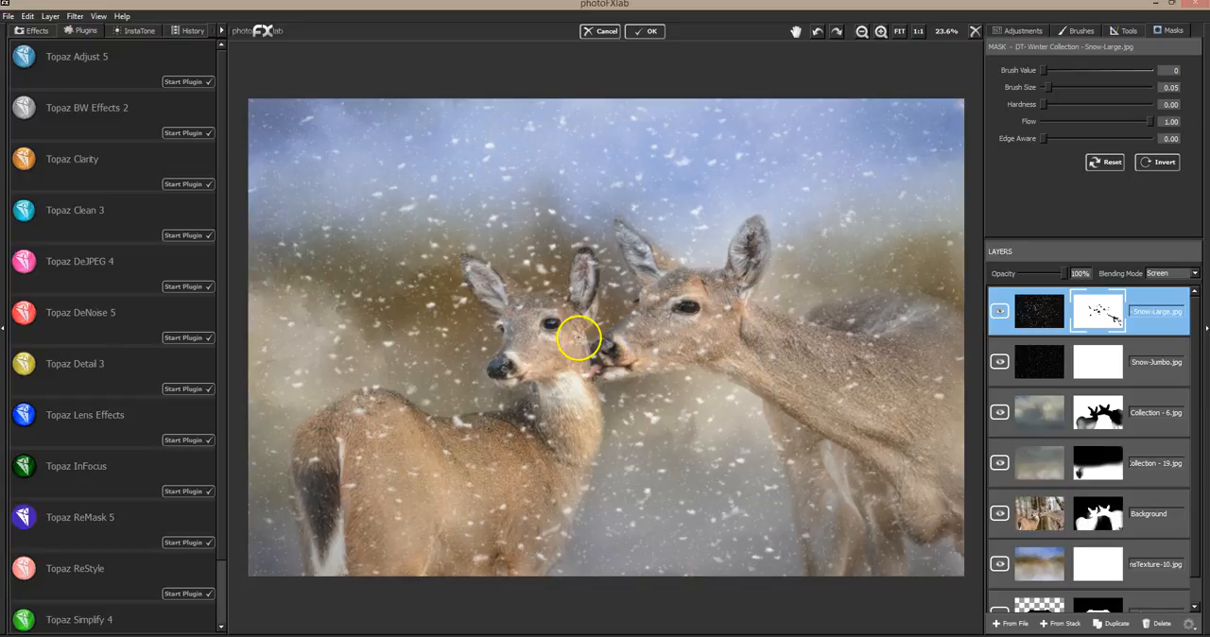
click(1000, 312)
click(1000, 312)
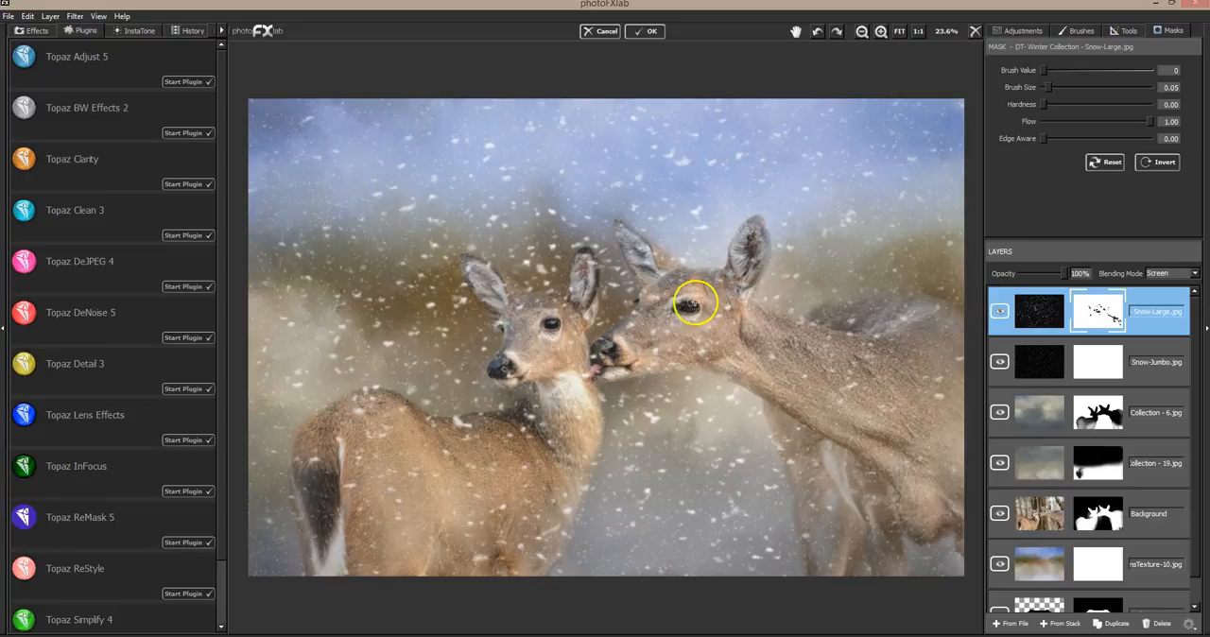
click(651, 303)
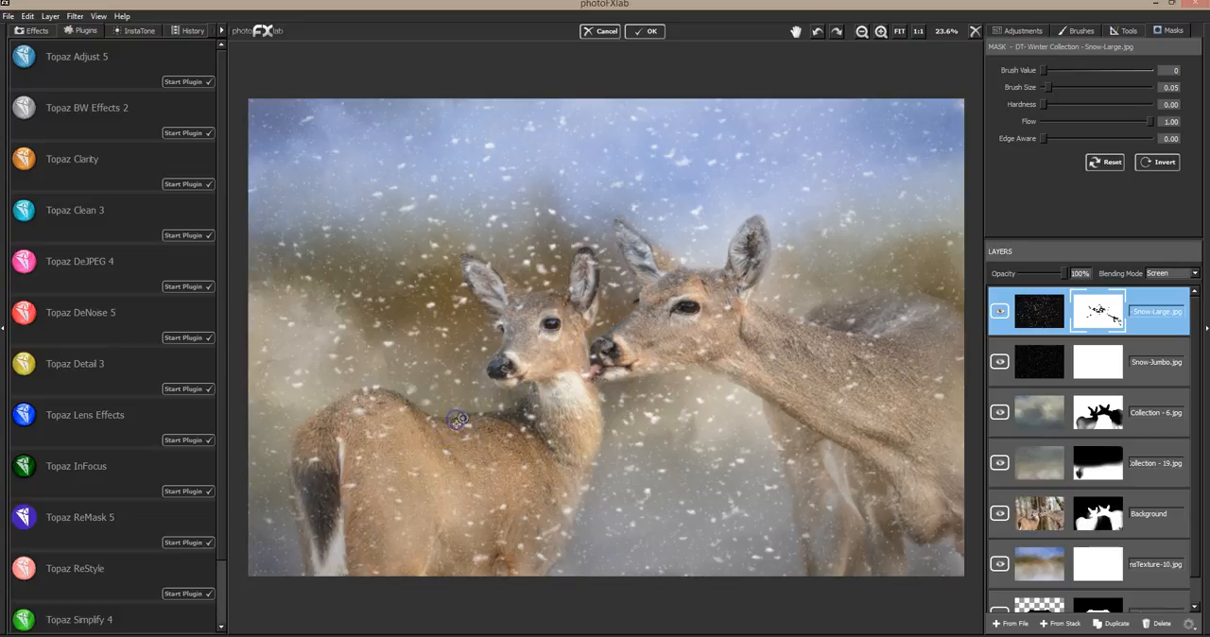
mouse_move(535, 410)
mouse_down()
mouse_move(581, 476)
mouse_move(615, 457)
mouse_move(769, 486)
mouse_move(824, 505)
mouse_move(817, 533)
mouse_move(808, 522)
mouse_up()
drag(795, 463, 784, 459)
mouse_move(874, 477)
mouse_down()
mouse_move(878, 451)
mouse_move(851, 452)
mouse_up()
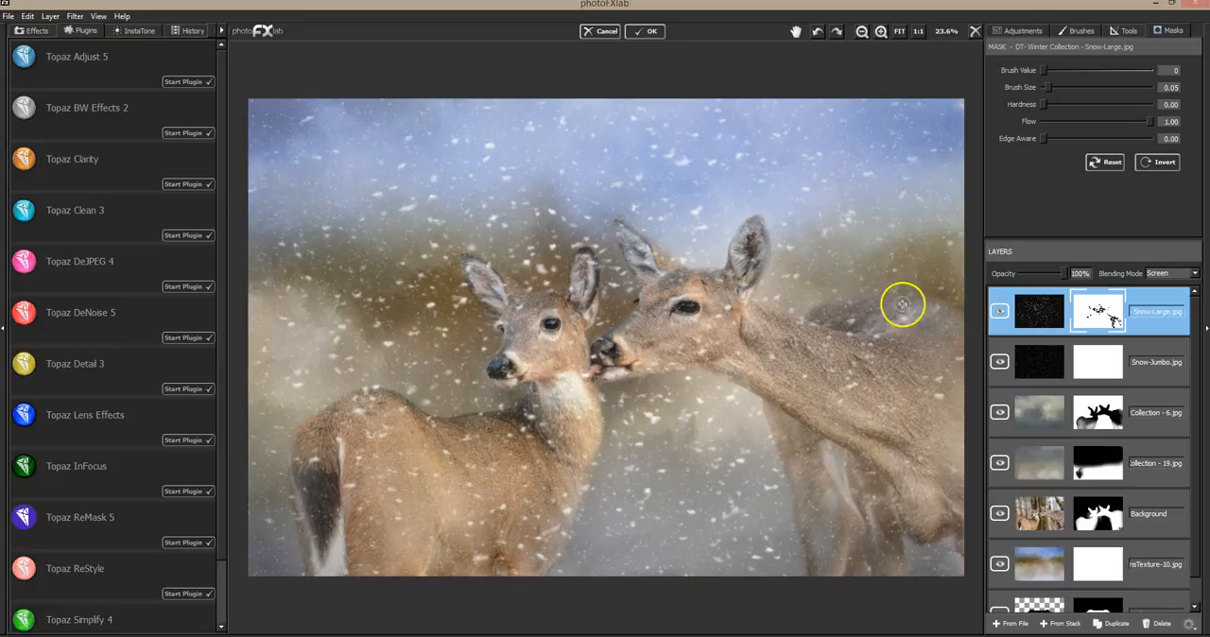
Mask the large flakes off the smaller deer's face and forehead and out of the gap between its ears
drag(504, 326, 503, 329)
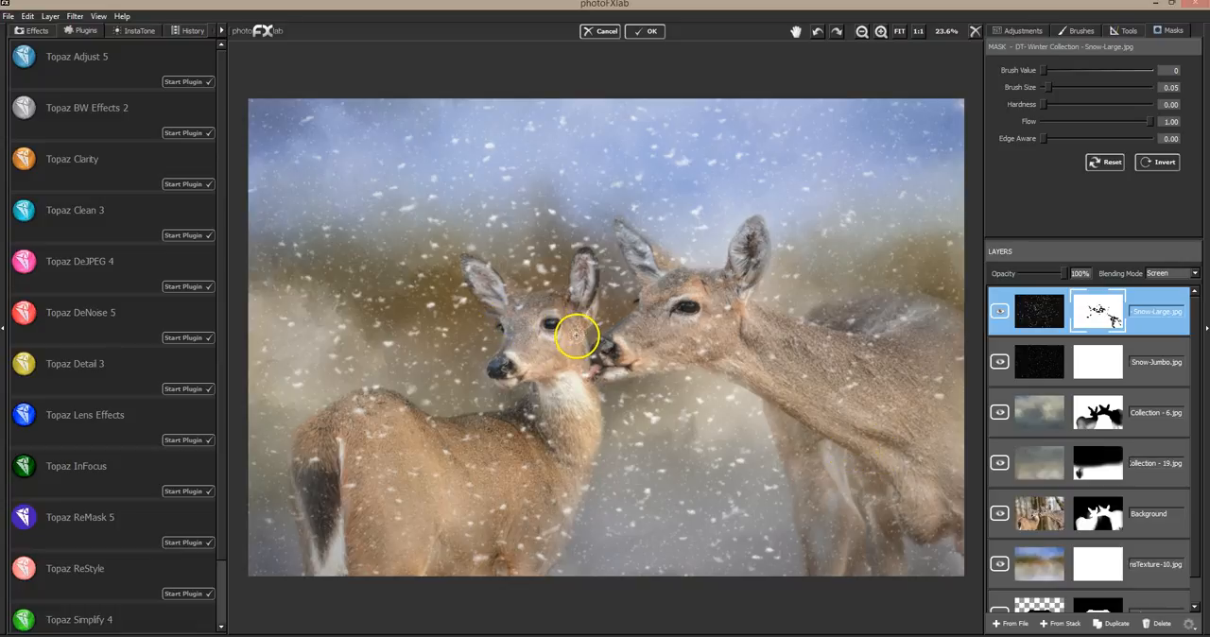
click(505, 329)
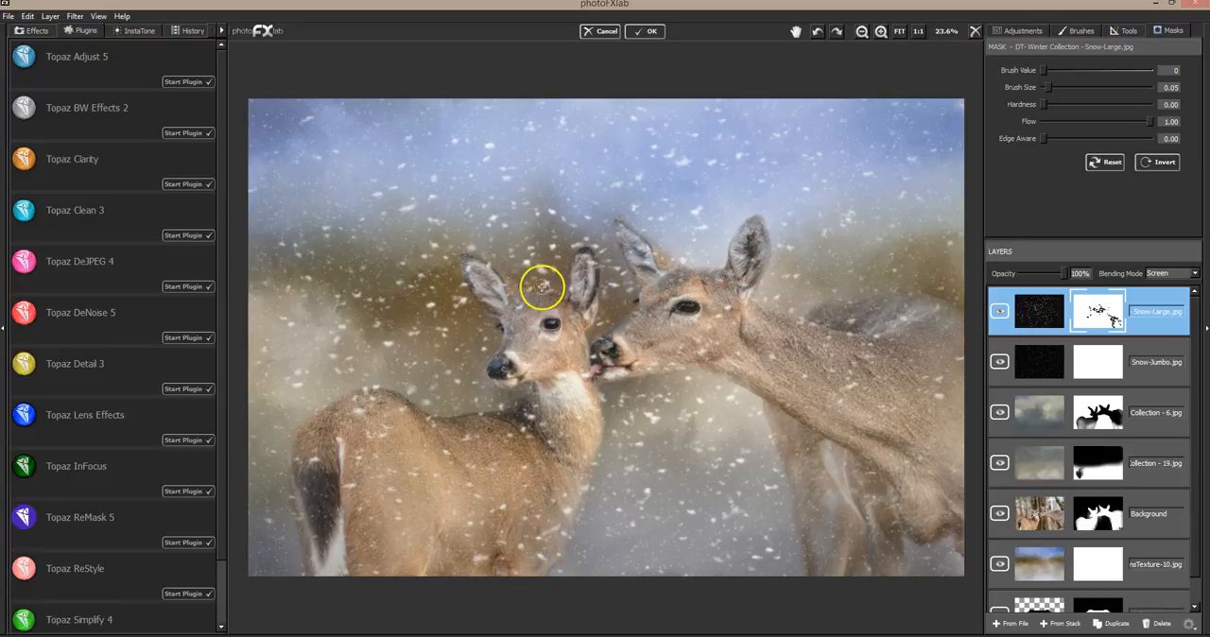
drag(525, 281, 564, 281)
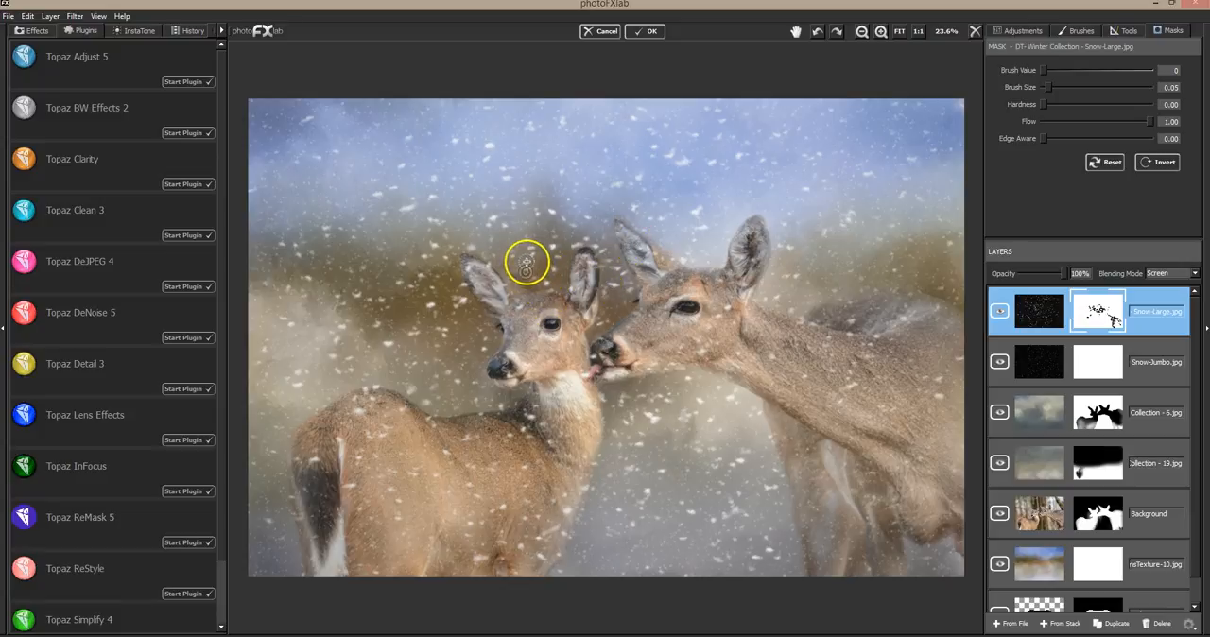
click(561, 259)
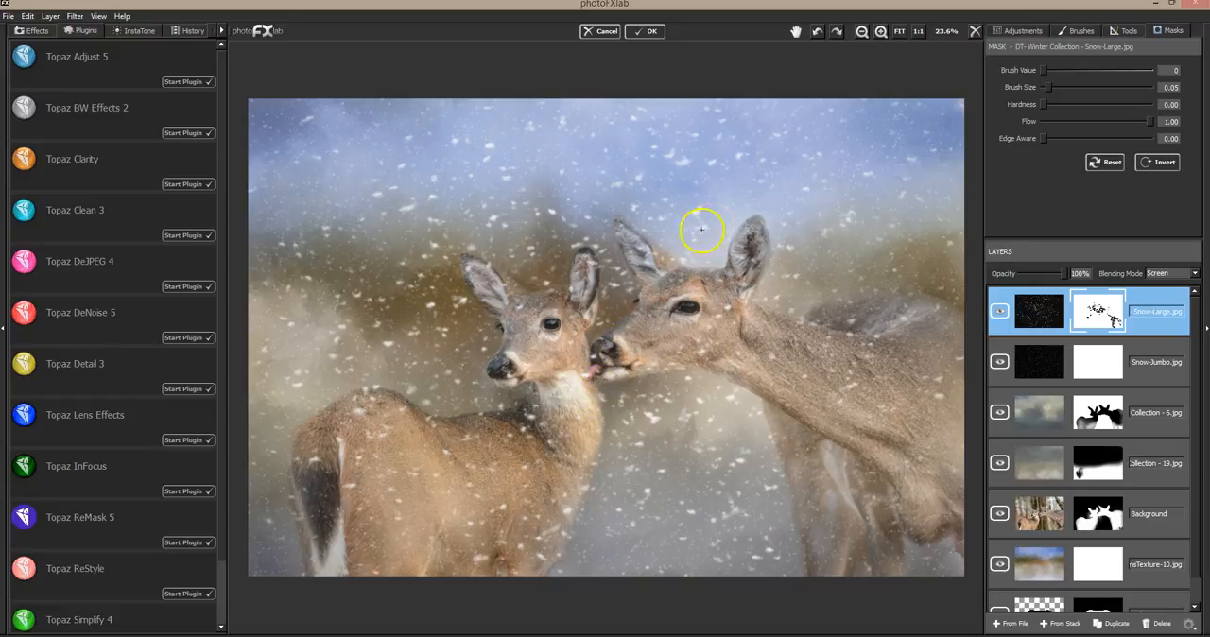
Duplicate the Snow-Jumbo layer, move the copy directly below the Background layer, and toggle its visibility to compare
click(1151, 355)
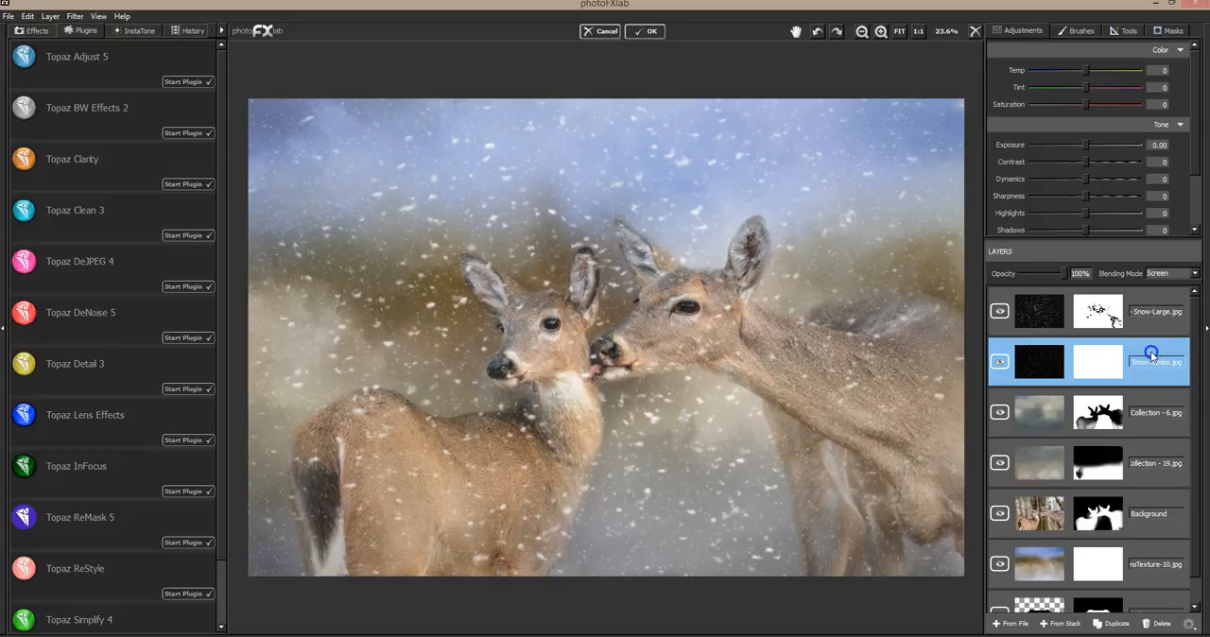
click(1116, 628)
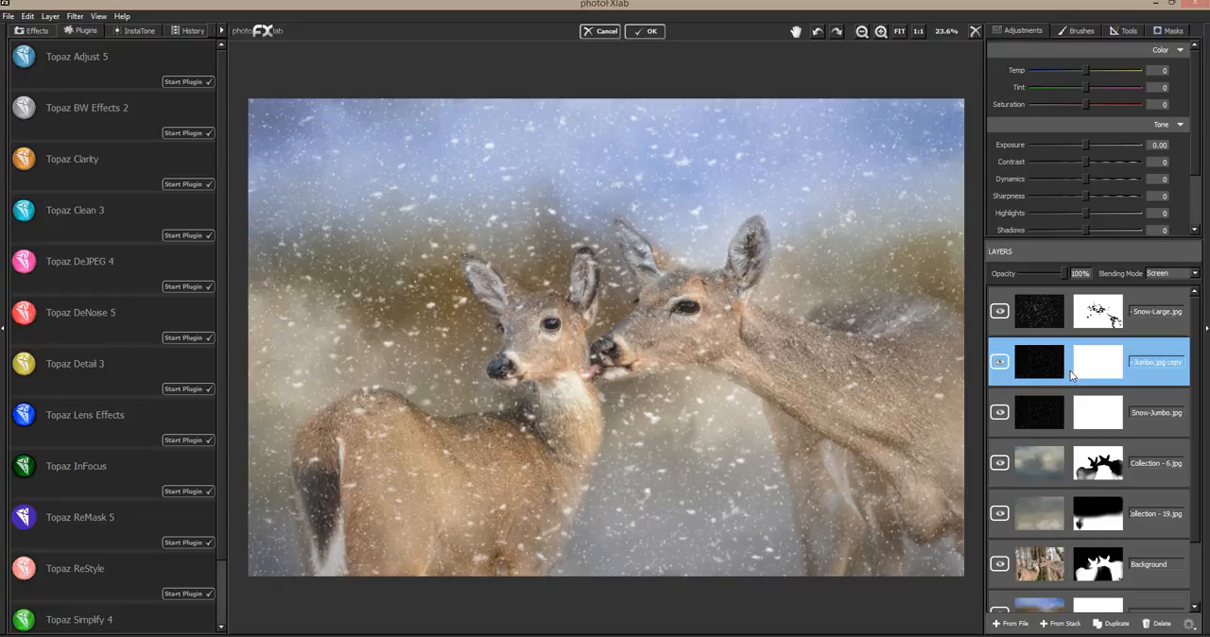
drag(1083, 368, 1101, 567)
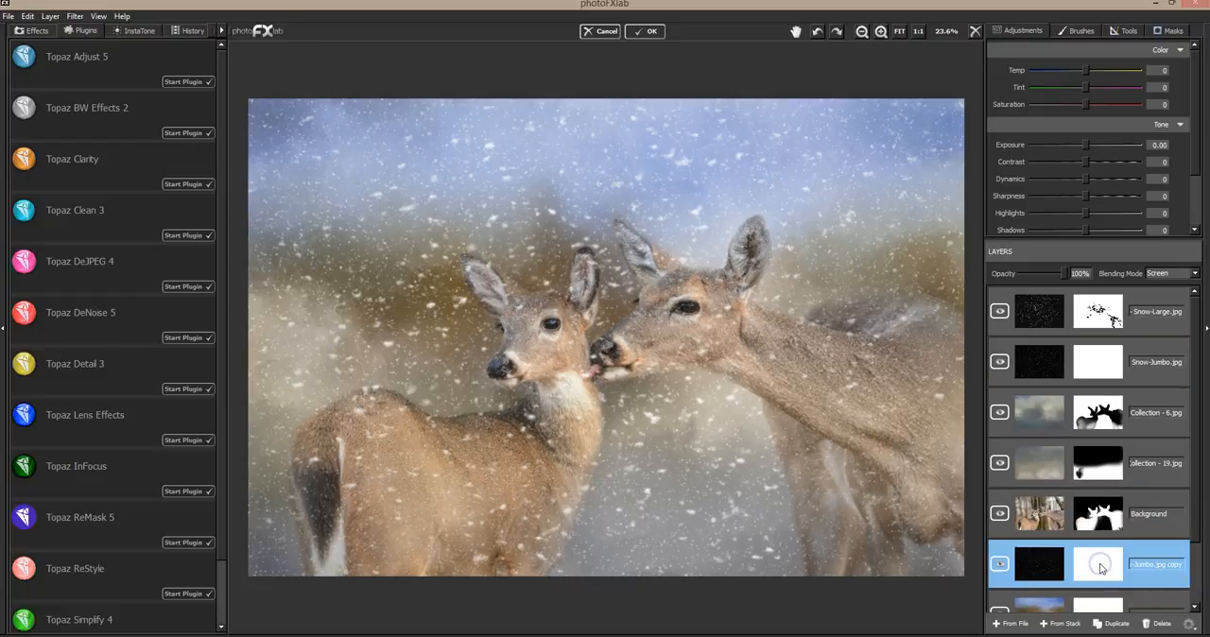
click(999, 564)
click(1001, 566)
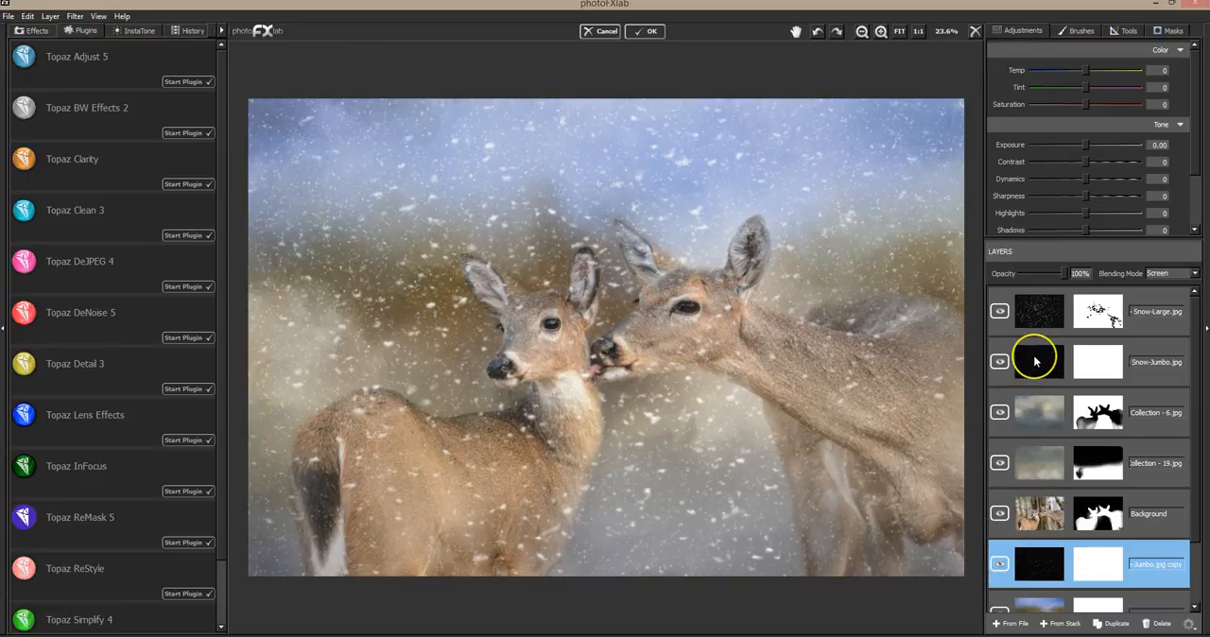
Activate the Snow-Large layer's mask and paint large flakes off the larger deer's cheek, throat and neck with brush value 0, size 0.05
click(999, 312)
click(1000, 313)
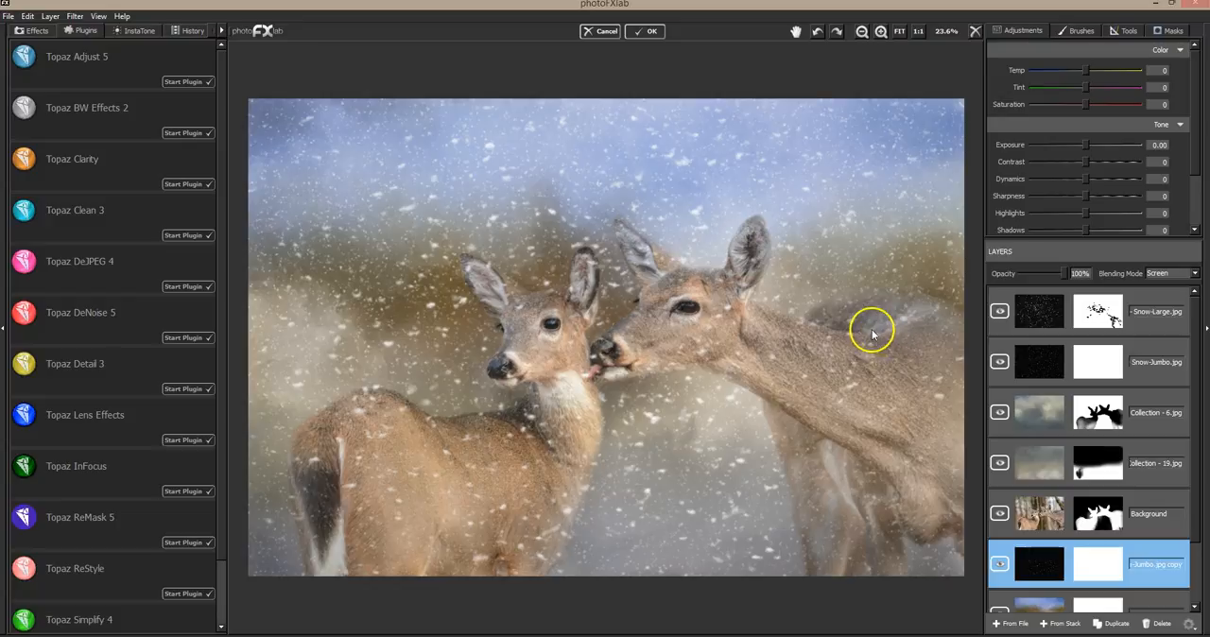
click(1144, 298)
click(1169, 30)
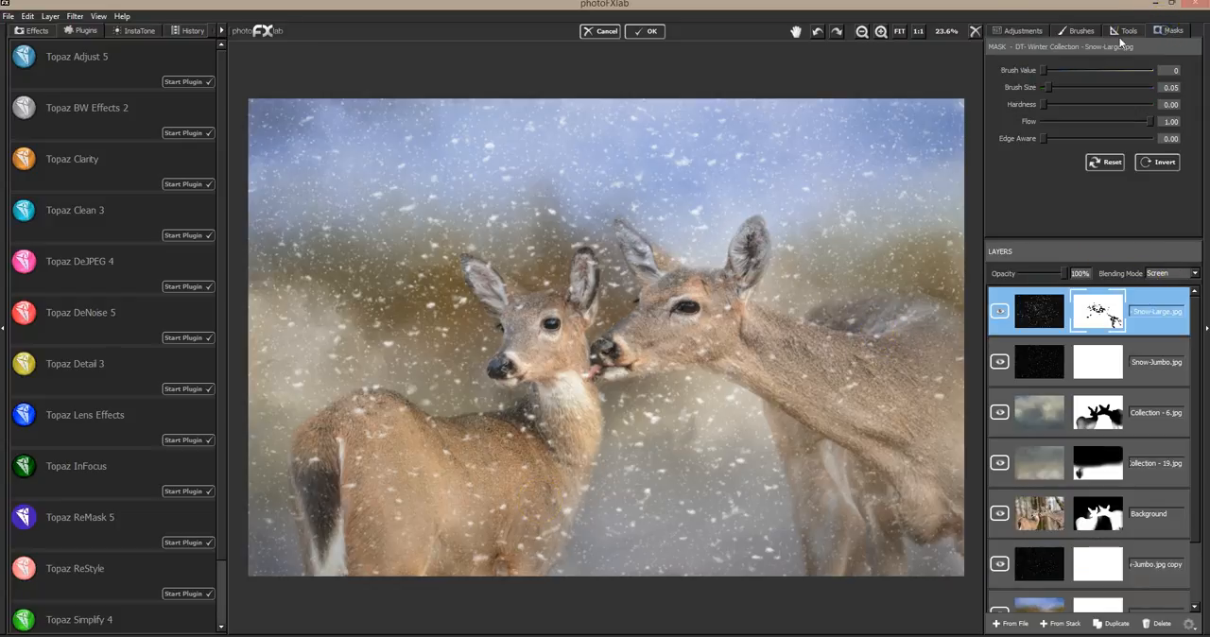
click(1000, 310)
click(999, 310)
drag(711, 369, 694, 364)
mouse_move(663, 366)
mouse_down()
mouse_move(768, 361)
mouse_move(840, 408)
mouse_up()
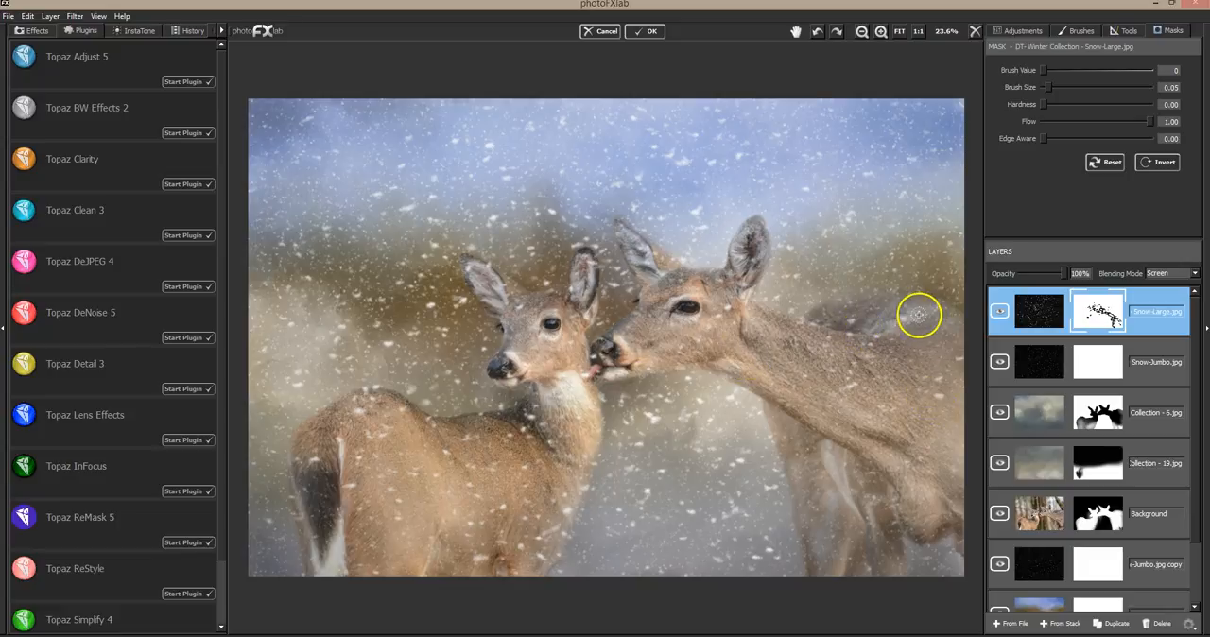
click(722, 342)
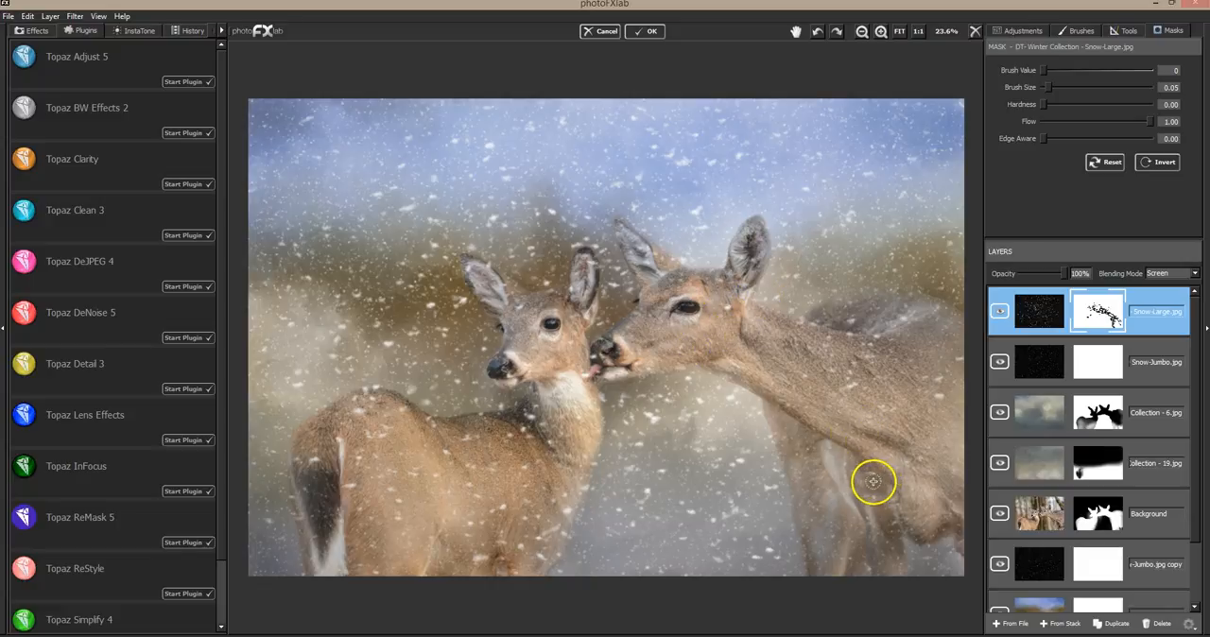
Mask large flakes out of the background between the two deer and off the smaller deer's lower body and rump
click(731, 517)
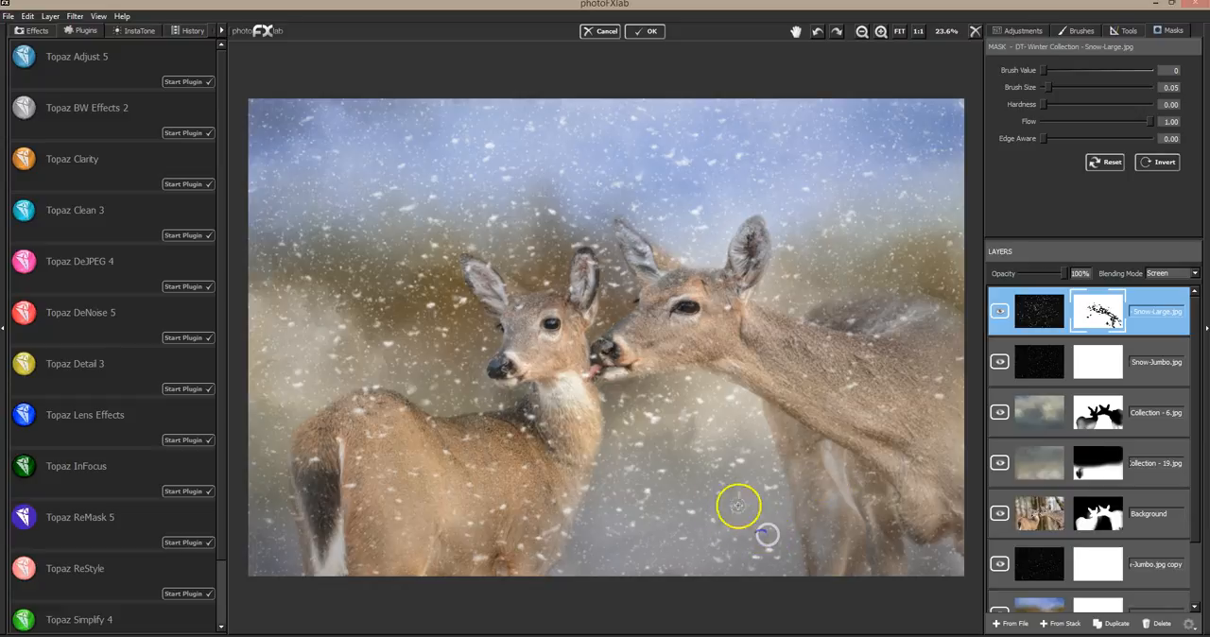
click(651, 416)
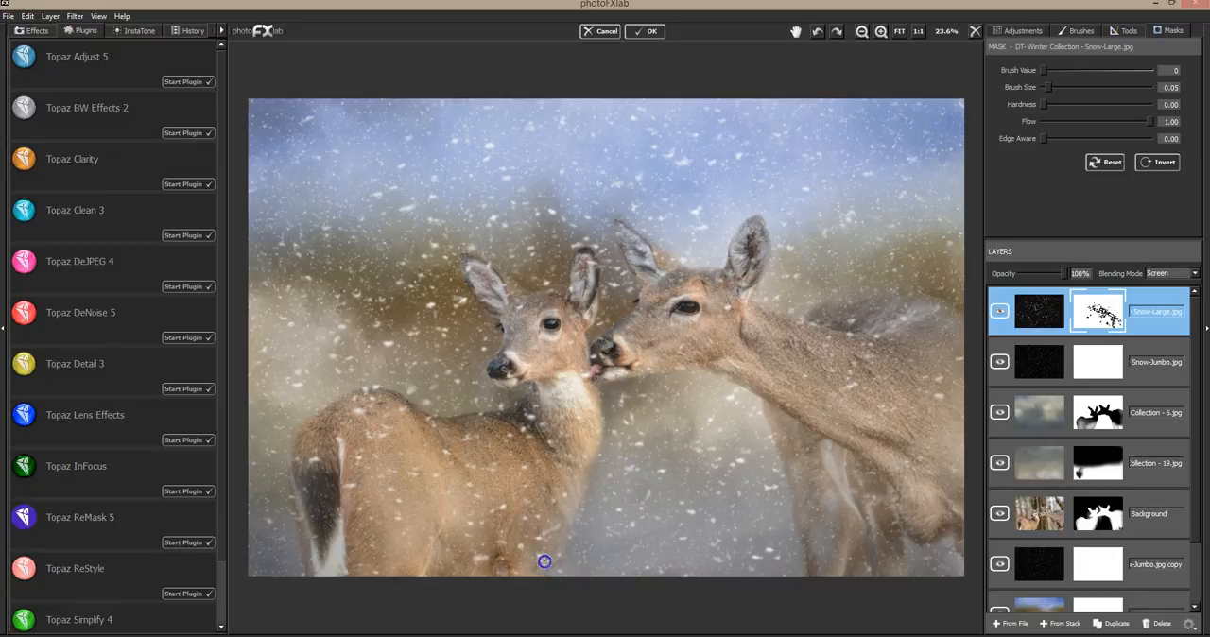
click(477, 561)
click(351, 484)
click(304, 511)
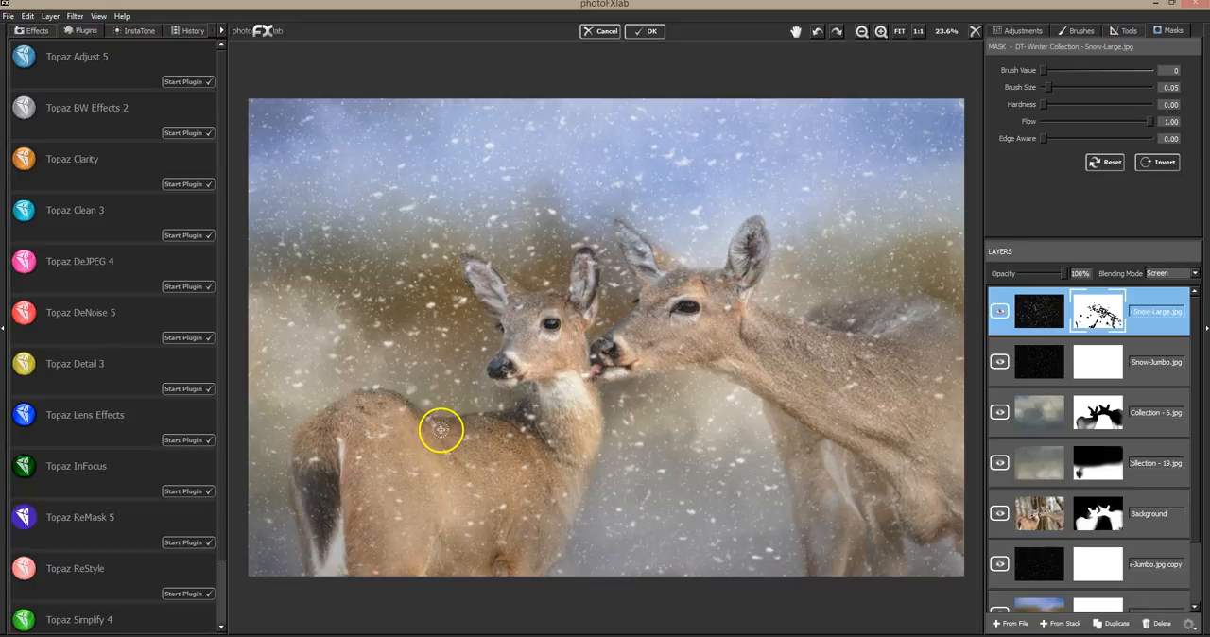
Mask large flakes off the smaller deer's back and out of the background between its back and head
click(494, 410)
click(456, 295)
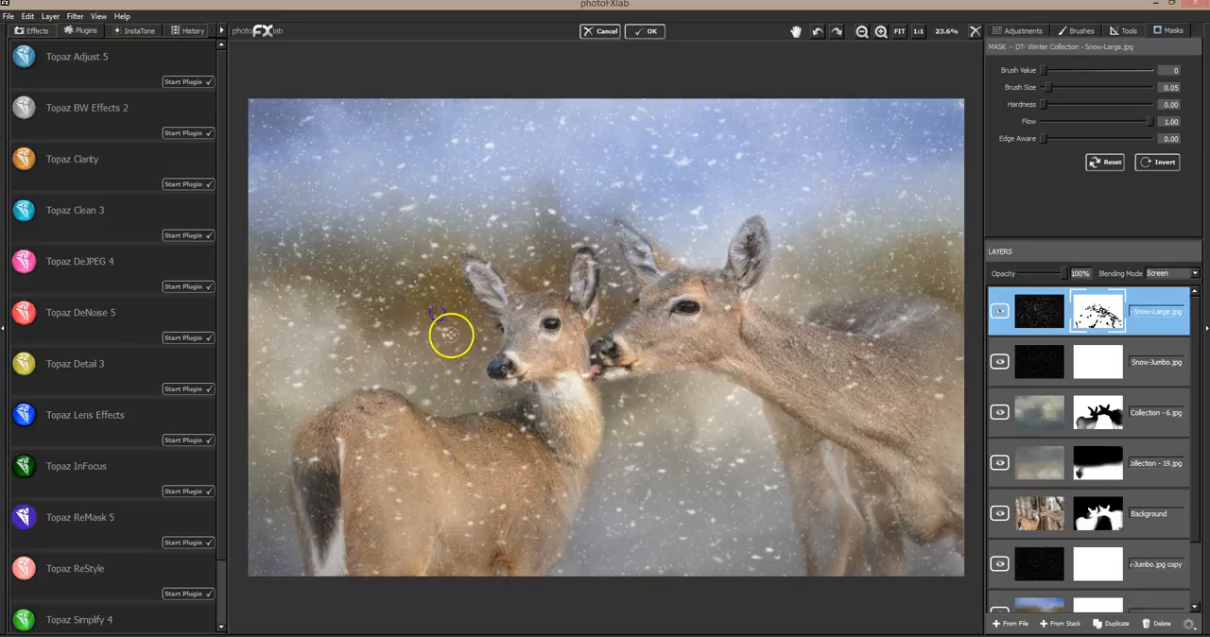
click(388, 336)
click(448, 378)
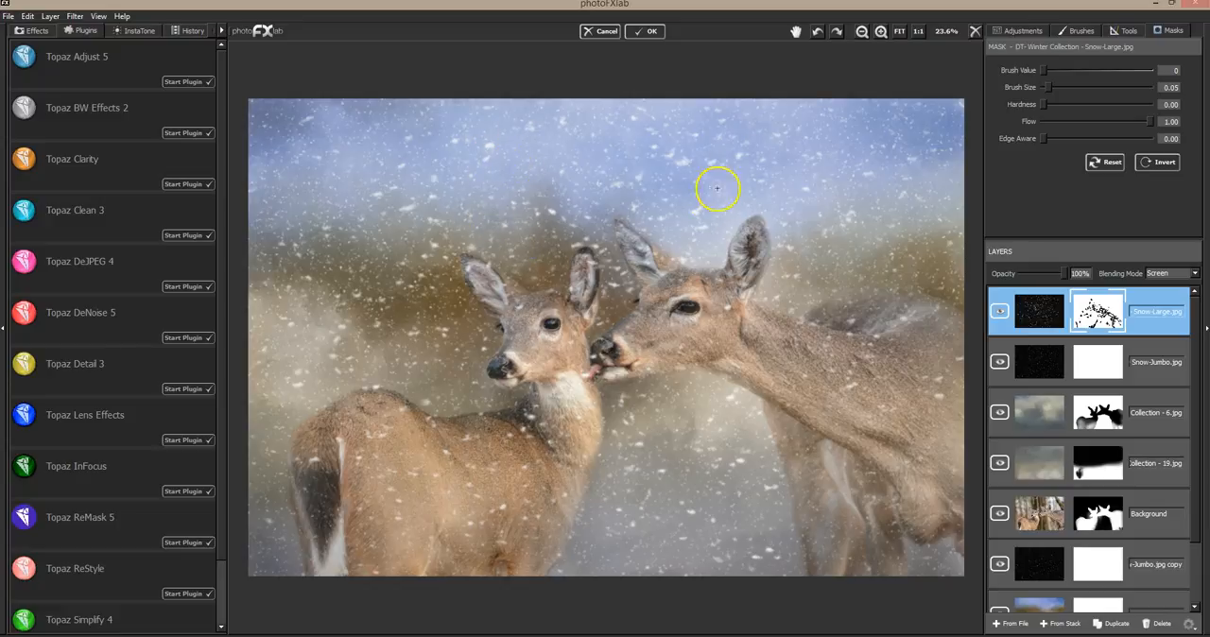
Thin out the large flakes in the sky above the larger deer and in the background above the smaller deer's rump
drag(704, 223, 710, 224)
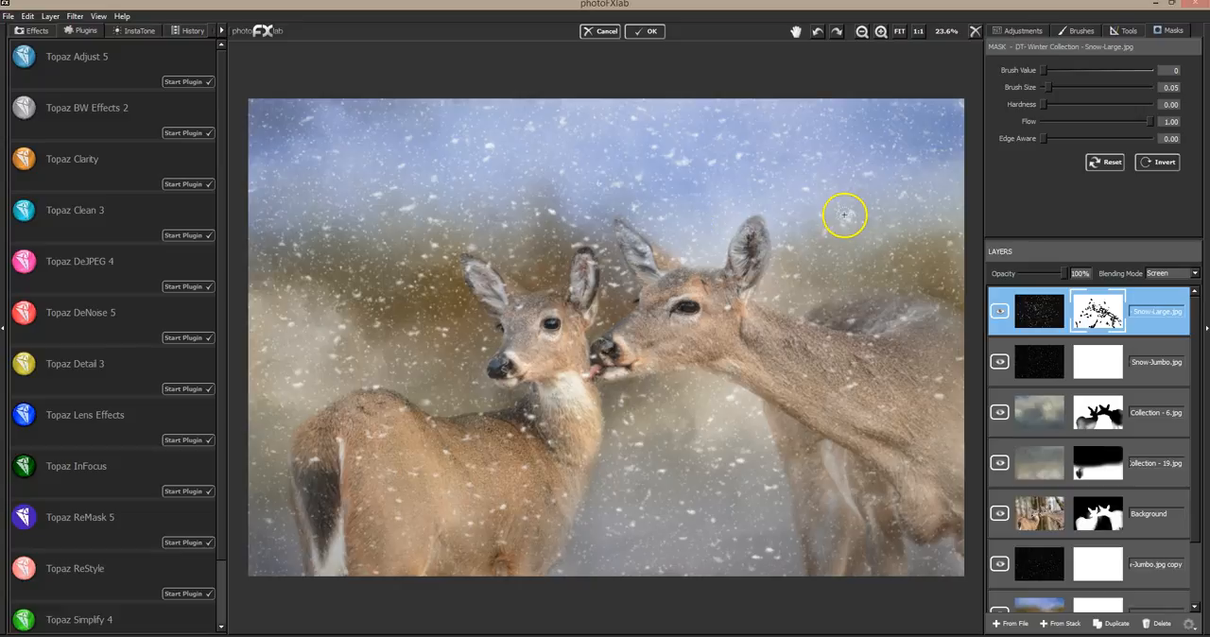
drag(679, 139, 669, 143)
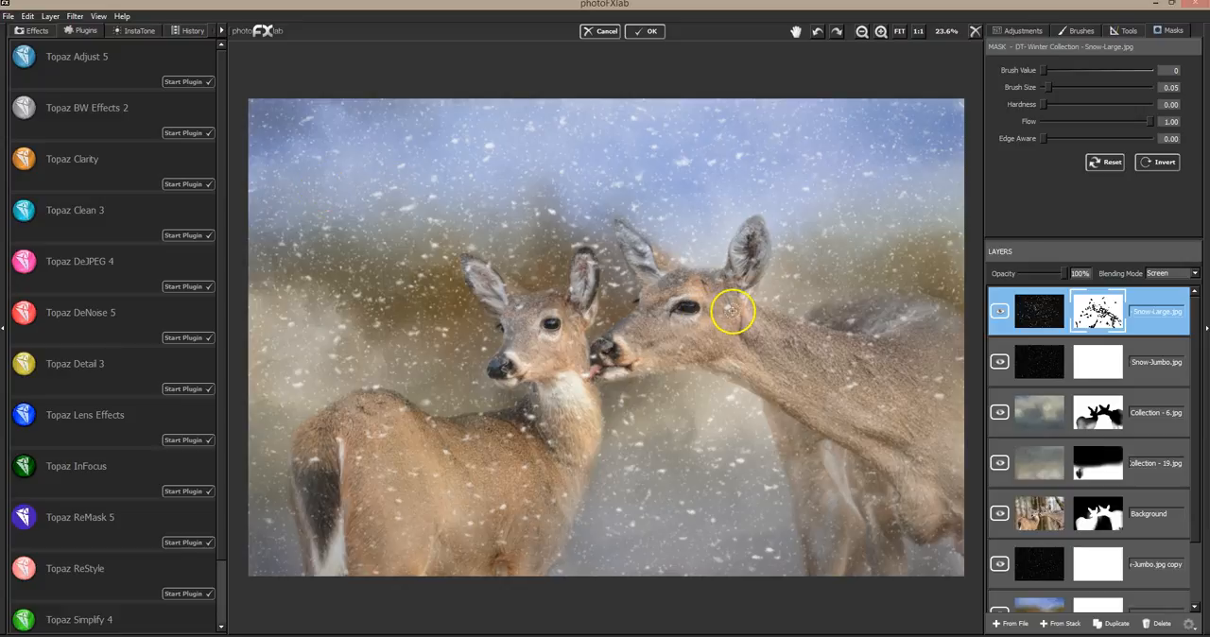
mouse_move(295, 318)
mouse_down()
mouse_move(286, 364)
mouse_move(309, 388)
mouse_up()
drag(353, 328, 351, 361)
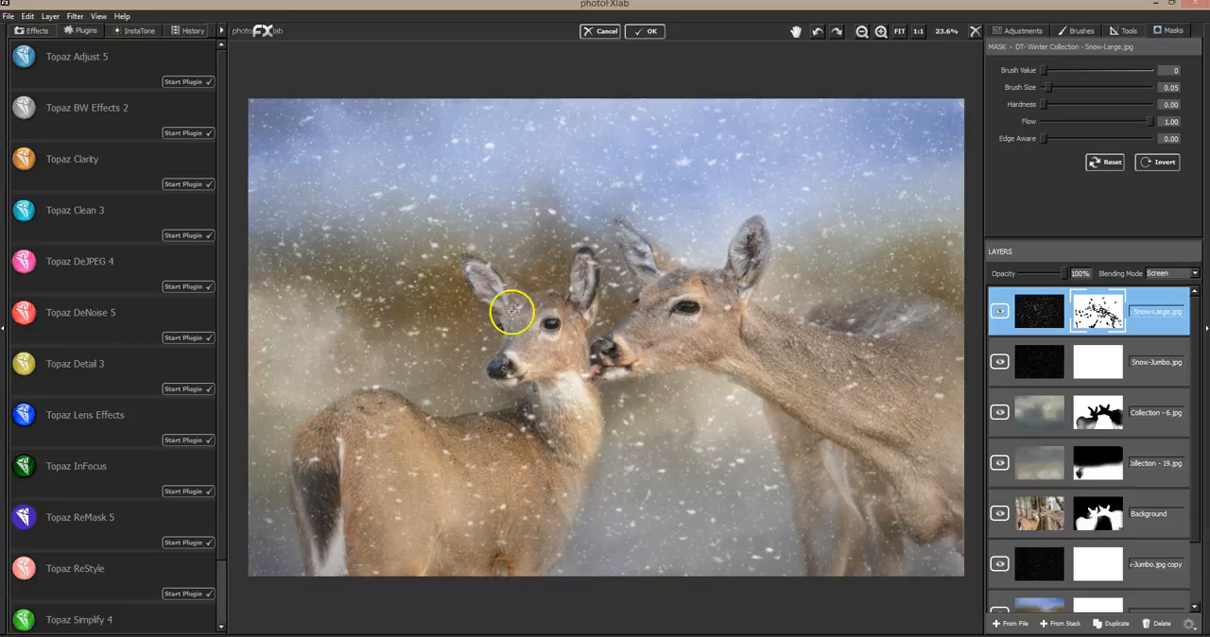
Mask the flake beside the smaller deer's eye and compare the image with the Snow-Large layer hidden and shown
click(998, 310)
click(1000, 312)
drag(540, 330, 539, 328)
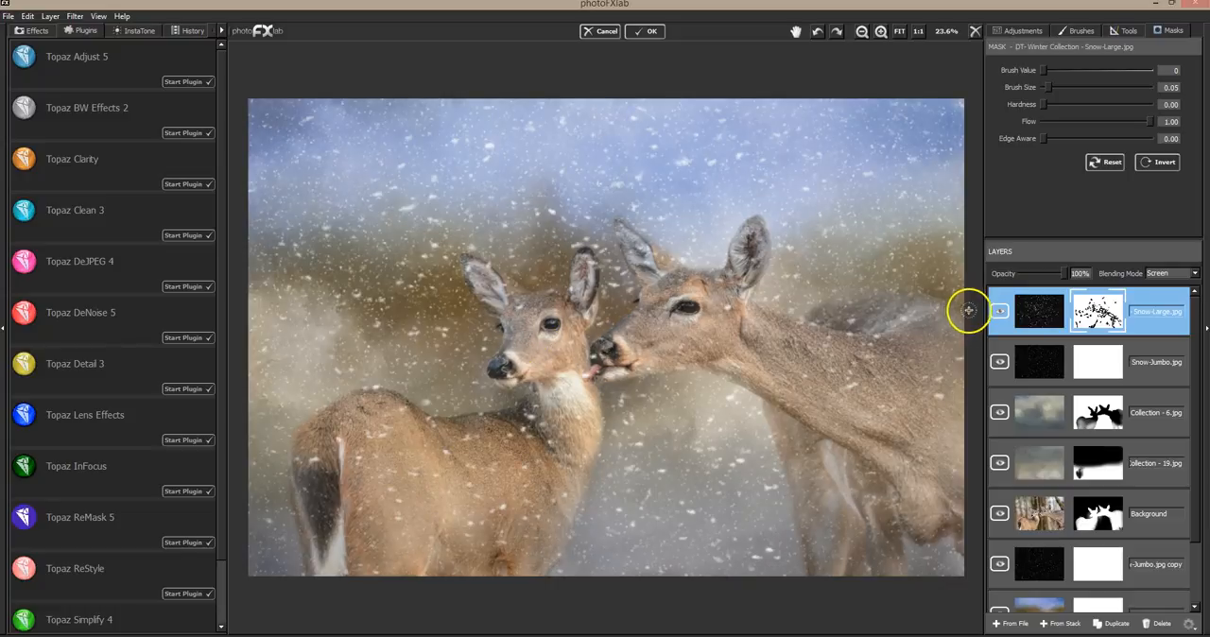
click(999, 311)
click(999, 312)
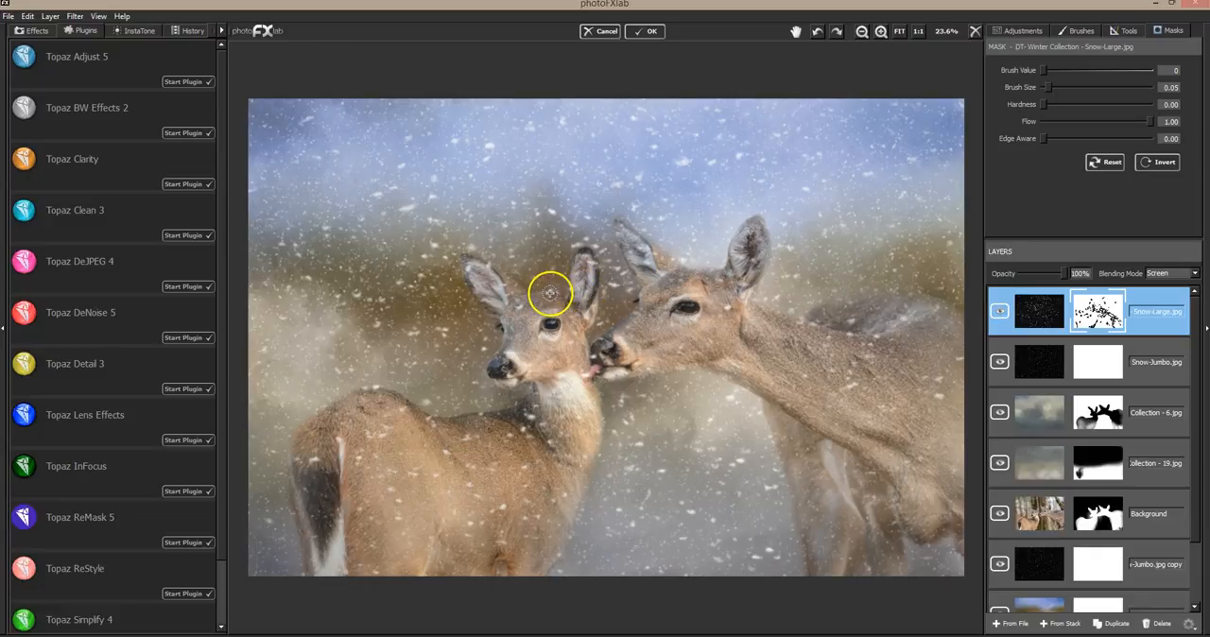
click(999, 312)
click(1000, 312)
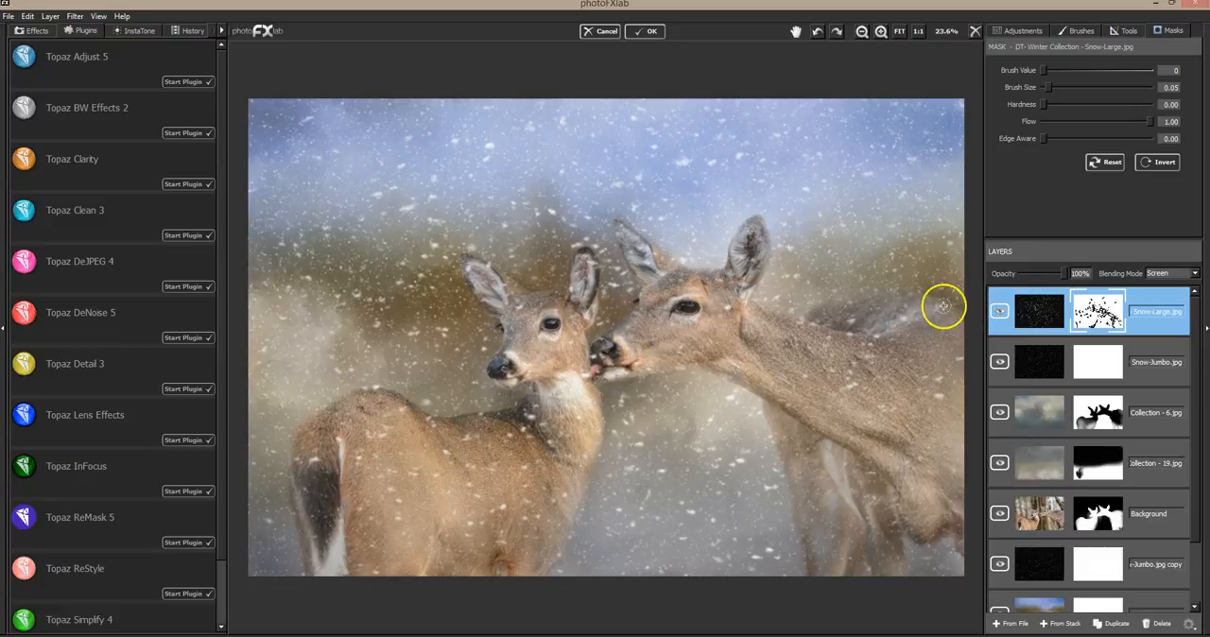
click(999, 312)
click(999, 312)
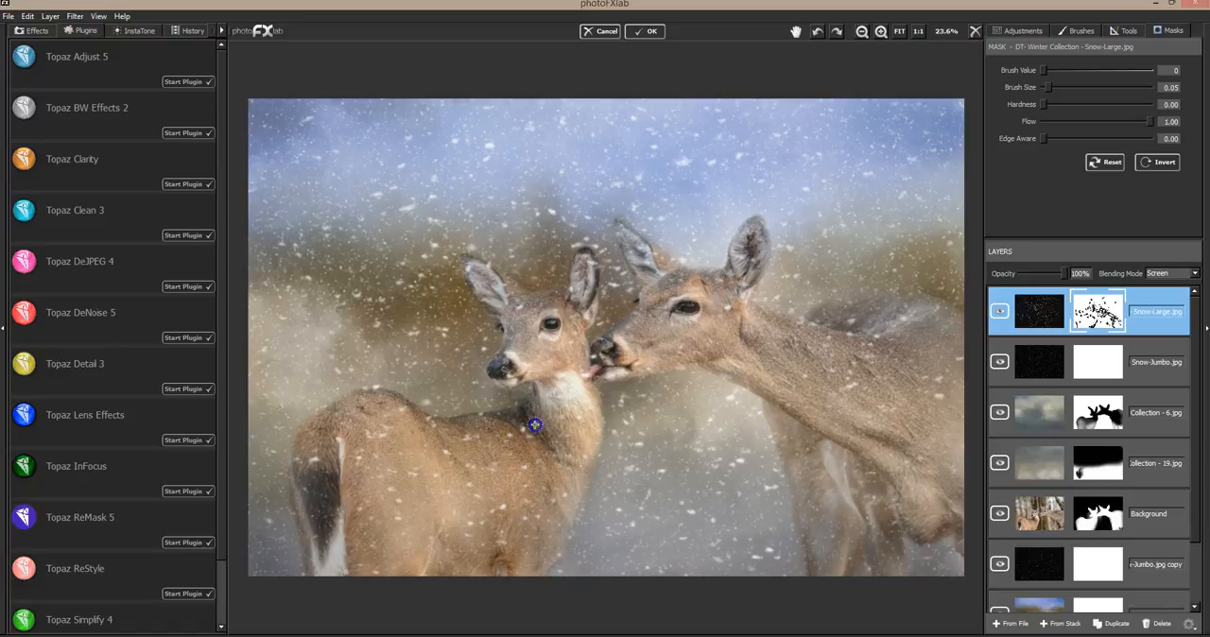
Mask the remaining distracting large flakes off the smaller deer's neck, chest and legs and the larger deer's face and back
drag(596, 436, 532, 426)
mouse_move(536, 486)
mouse_down()
mouse_move(564, 490)
mouse_move(570, 517)
mouse_move(557, 521)
mouse_move(525, 441)
mouse_move(469, 432)
mouse_move(515, 384)
mouse_move(532, 337)
mouse_move(500, 535)
mouse_move(524, 379)
mouse_move(501, 455)
mouse_move(511, 326)
mouse_move(506, 390)
mouse_move(534, 359)
mouse_move(502, 384)
mouse_move(512, 459)
mouse_move(511, 437)
mouse_move(504, 450)
mouse_move(520, 464)
mouse_move(478, 437)
mouse_move(497, 459)
mouse_move(487, 475)
mouse_move(470, 437)
mouse_move(536, 453)
mouse_move(671, 373)
mouse_up()
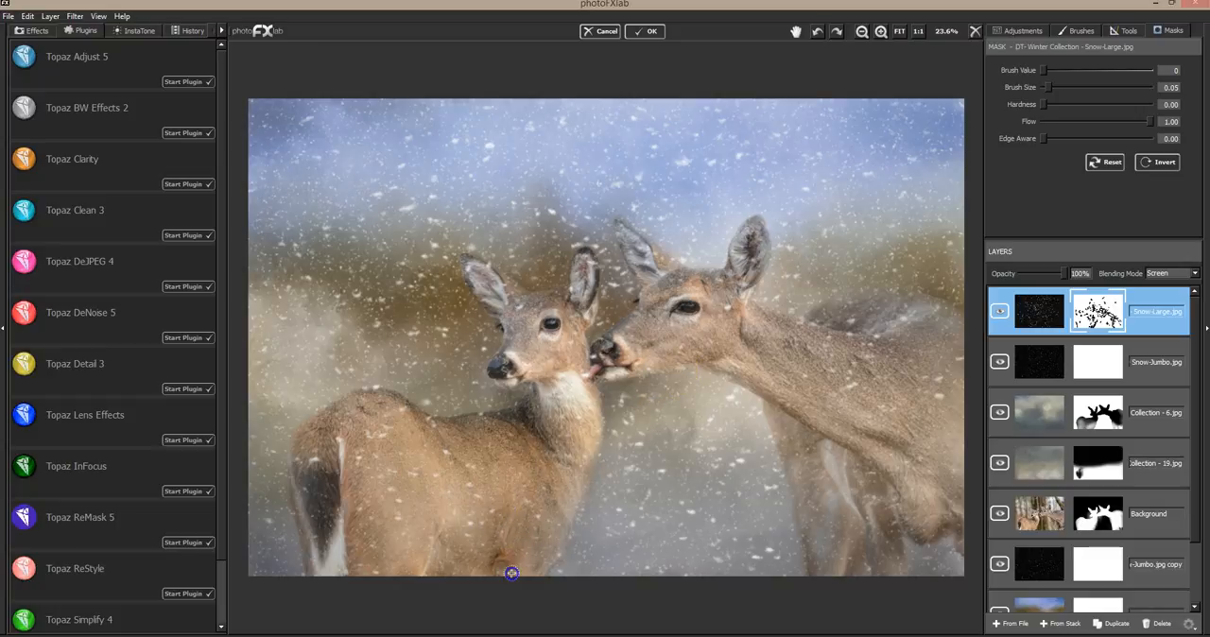
mouse_move(445, 547)
mouse_down()
mouse_move(400, 521)
mouse_move(370, 400)
mouse_move(486, 429)
mouse_move(842, 335)
mouse_move(920, 338)
mouse_move(932, 443)
mouse_move(838, 494)
mouse_move(539, 359)
mouse_move(574, 274)
mouse_up()
click(666, 338)
mouse_move(667, 338)
mouse_down()
mouse_move(639, 383)
mouse_move(583, 318)
mouse_move(837, 306)
mouse_move(802, 291)
mouse_move(466, 276)
mouse_move(461, 264)
mouse_move(582, 355)
mouse_move(681, 367)
mouse_move(836, 330)
mouse_up()
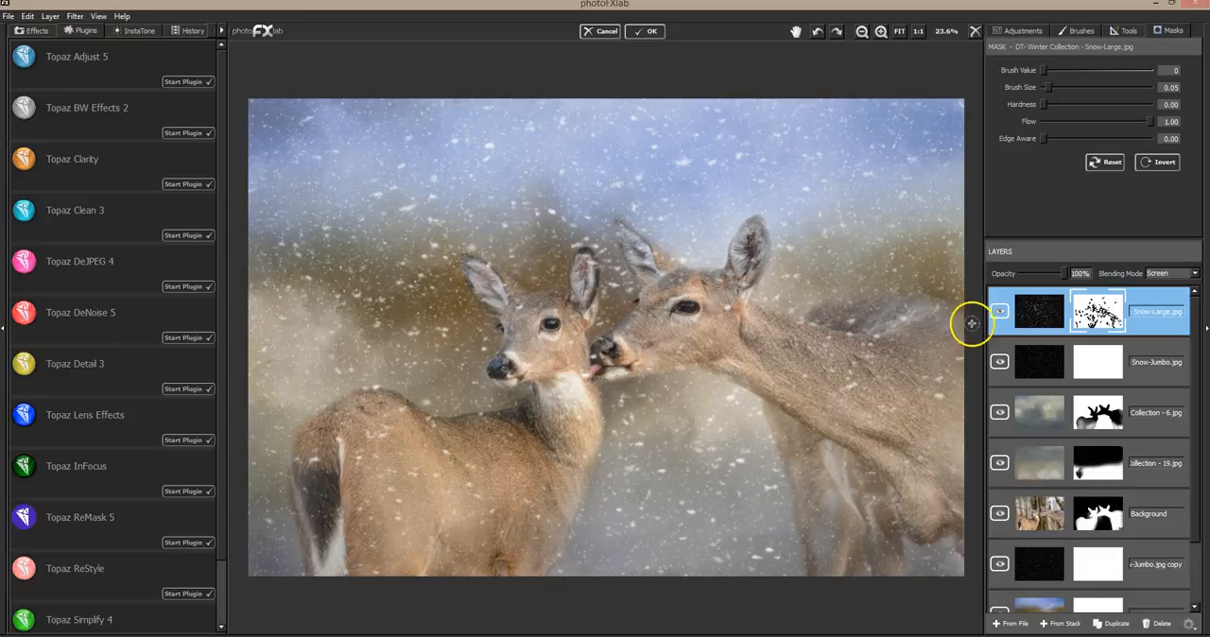
Toggle the Snow-Large layer's visibility repeatedly to examine how its masked flakes change the scene
click(999, 311)
click(1000, 310)
click(1001, 314)
click(1001, 312)
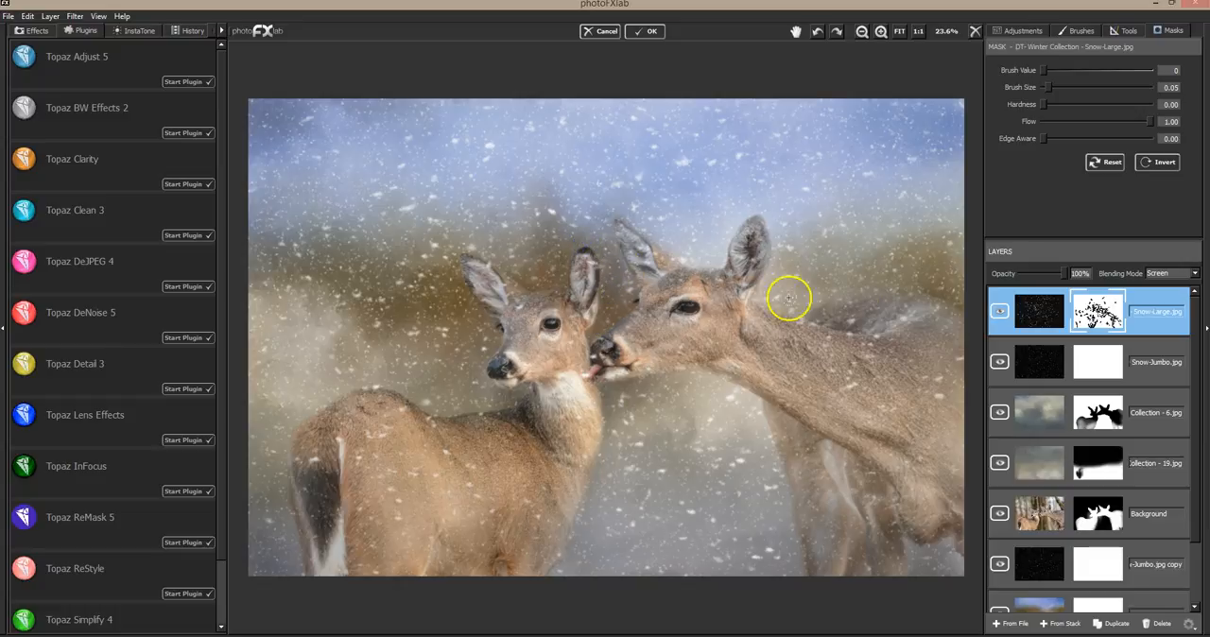
click(1000, 311)
click(999, 312)
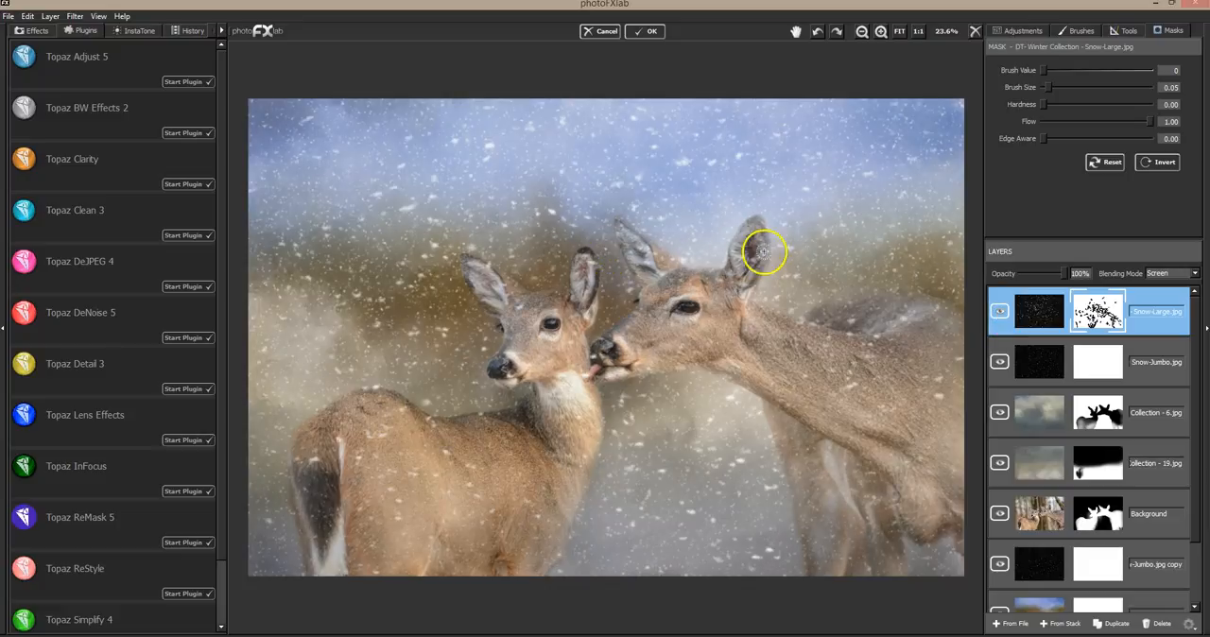
click(1001, 312)
click(1002, 312)
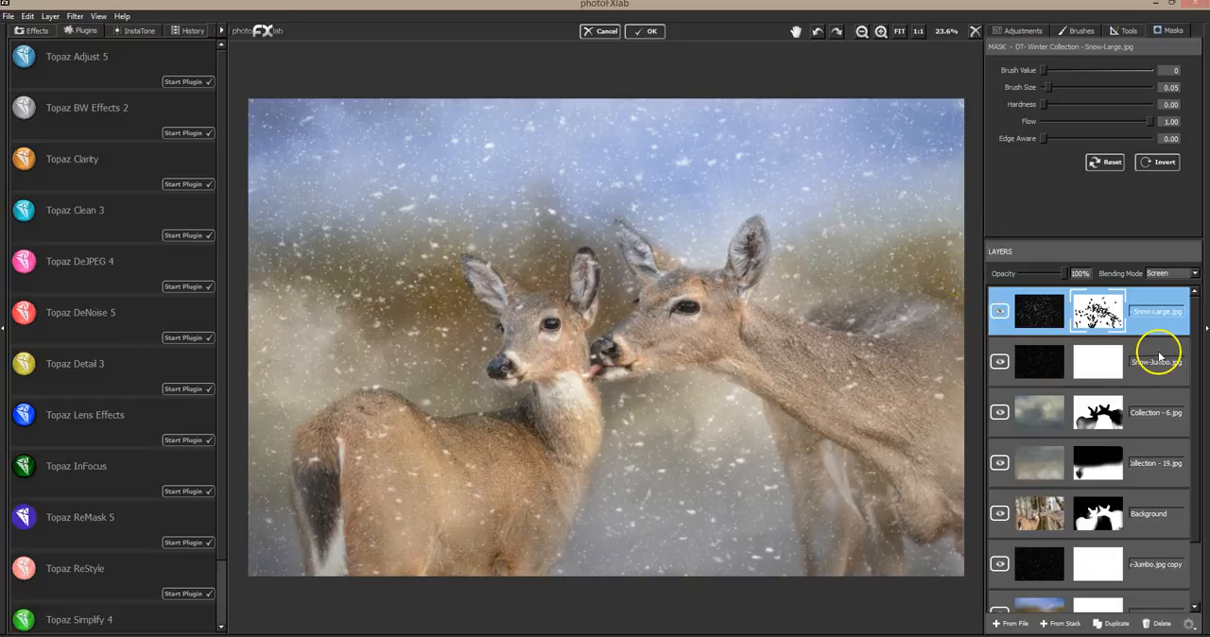
Add Snow-Medium.jpg from file as the top layer, blend it in Screen mode, and toggle its visibility for comparison
click(1010, 623)
click(409, 490)
double_click(409, 490)
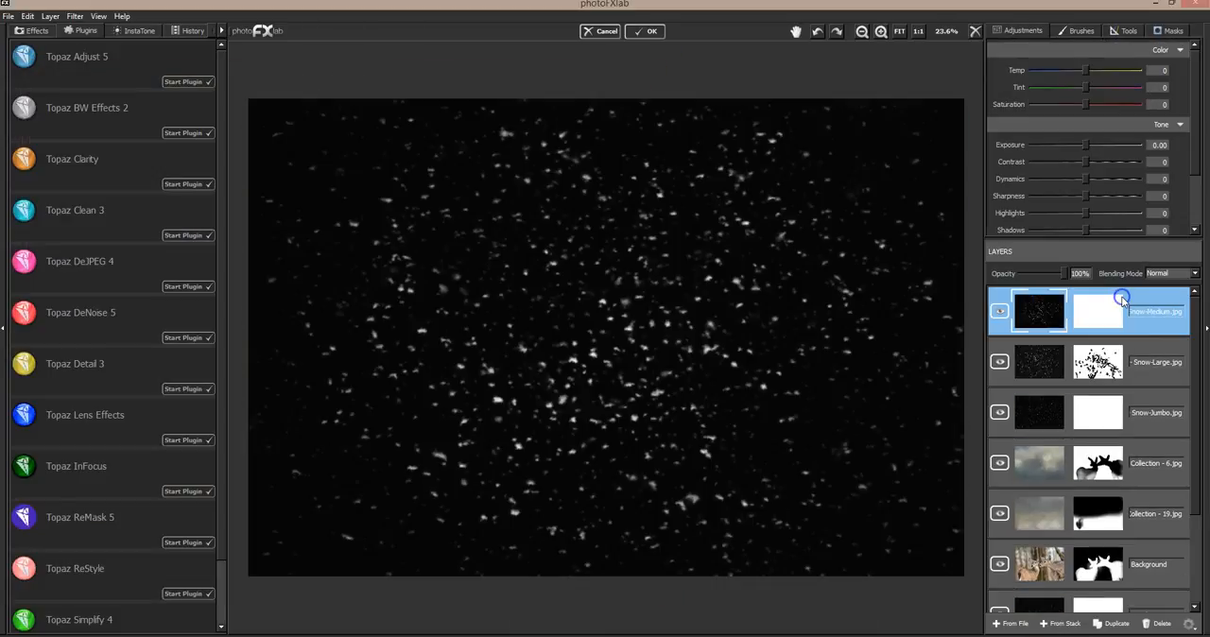
click(1175, 273)
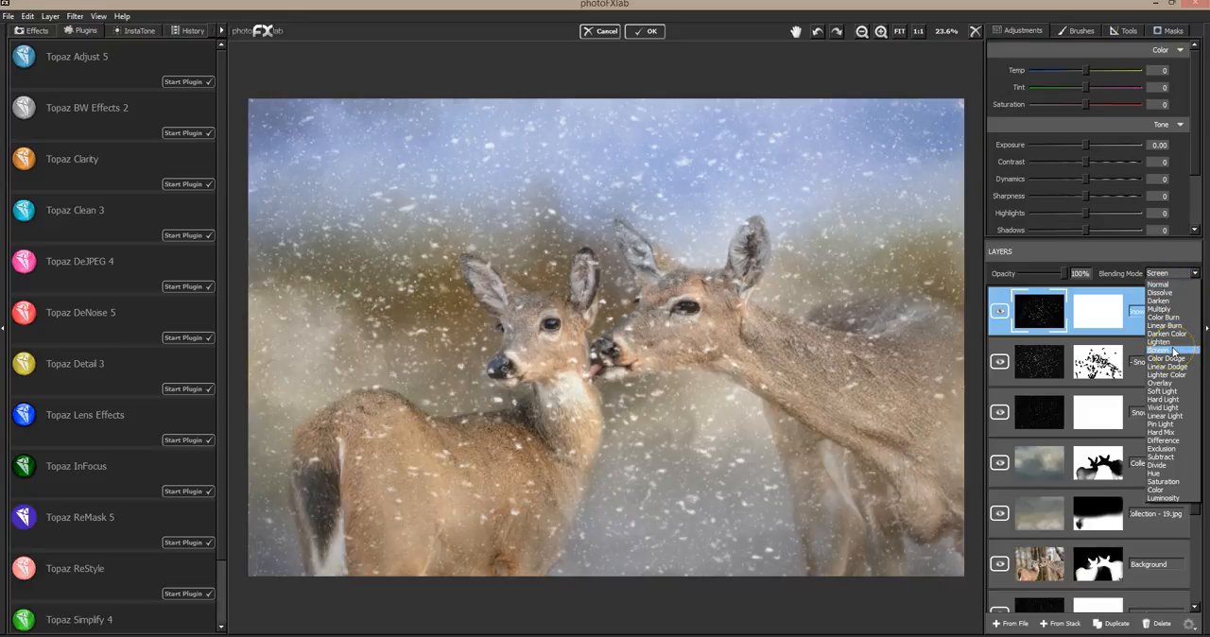
click(1173, 351)
click(1000, 312)
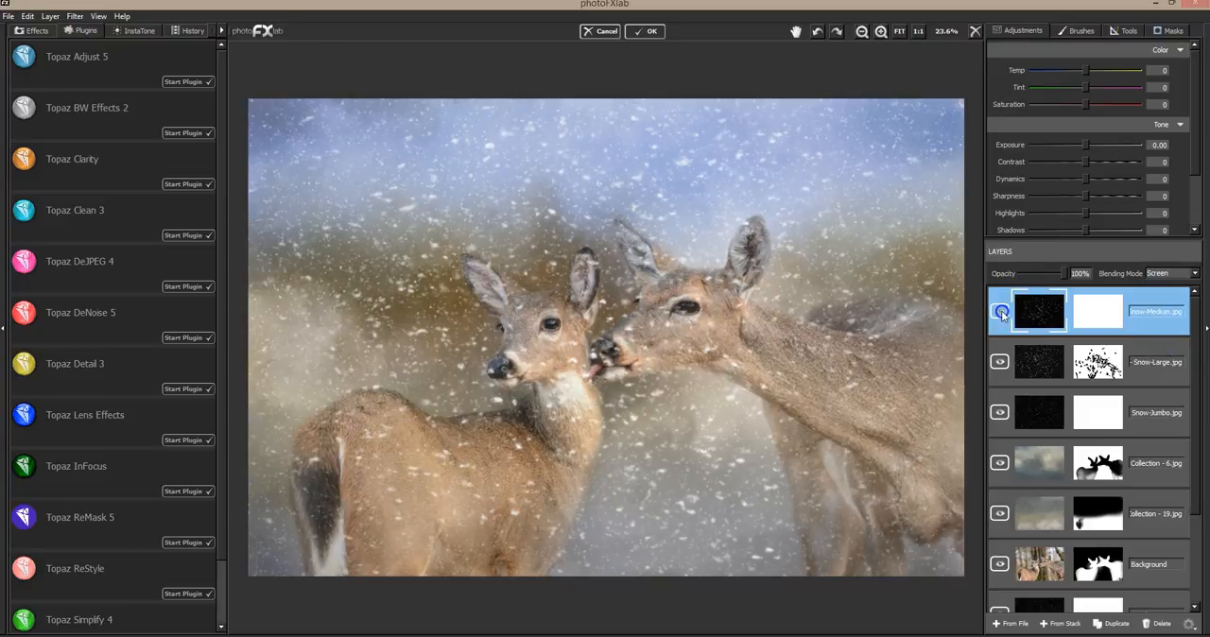
Try Snow-Small.jpg from file in Screen mode in place of the Snow-Medium layer, and delete the Snow-Small layer
click(1000, 313)
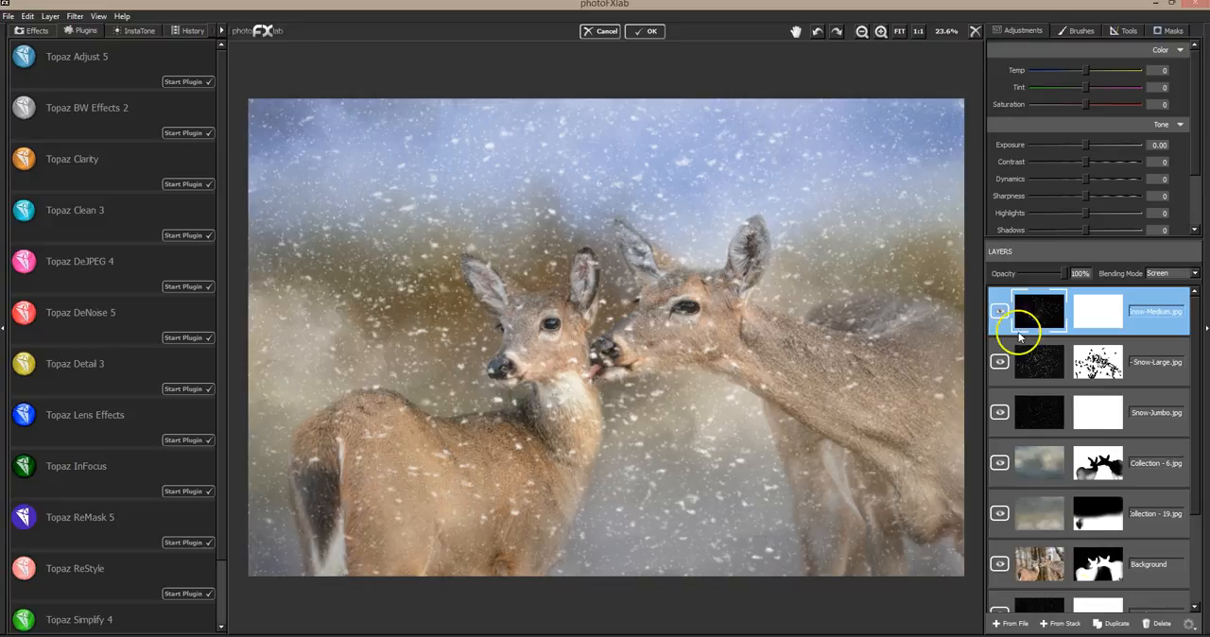
click(1061, 626)
click(478, 501)
double_click(478, 501)
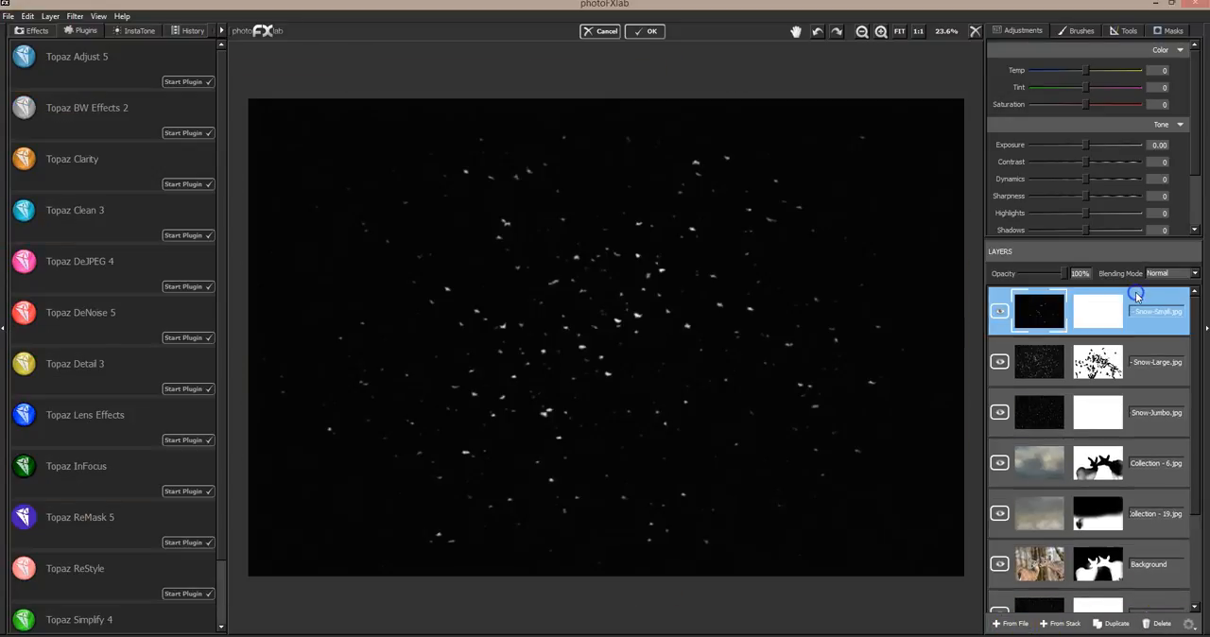
click(1178, 273)
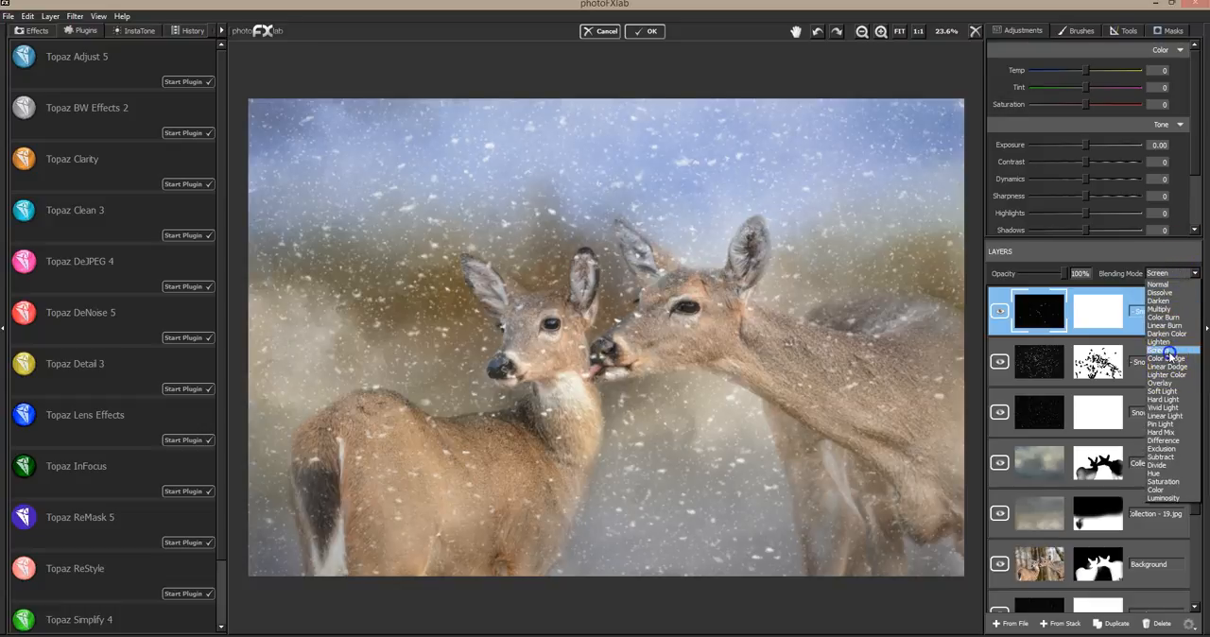
click(1168, 352)
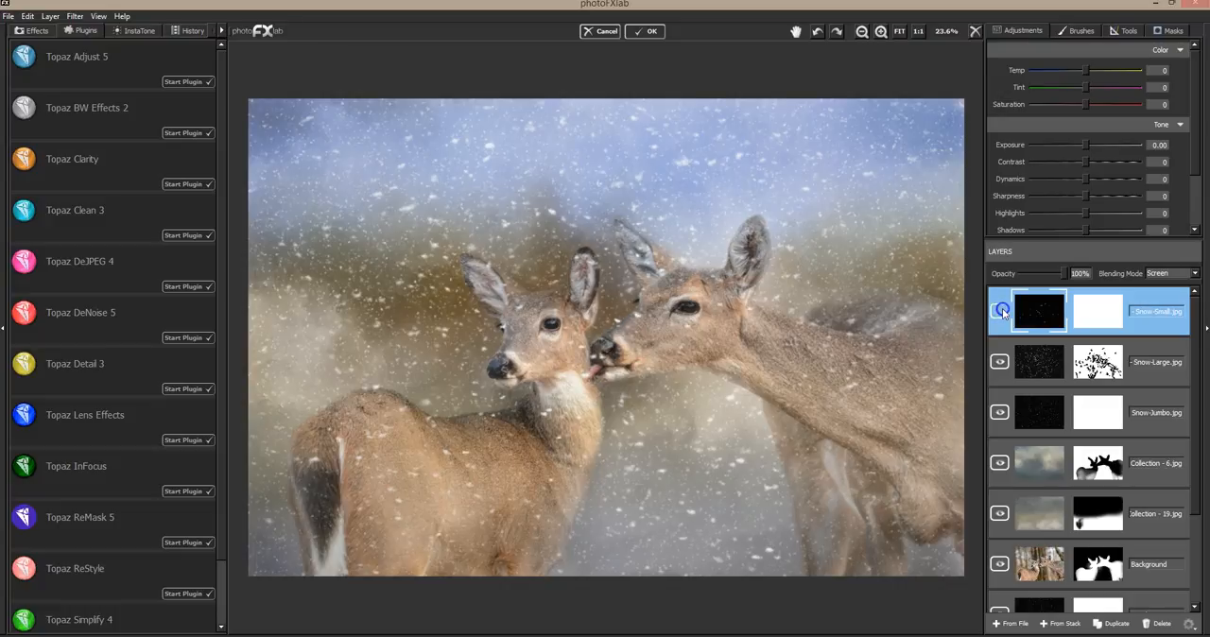
click(1158, 623)
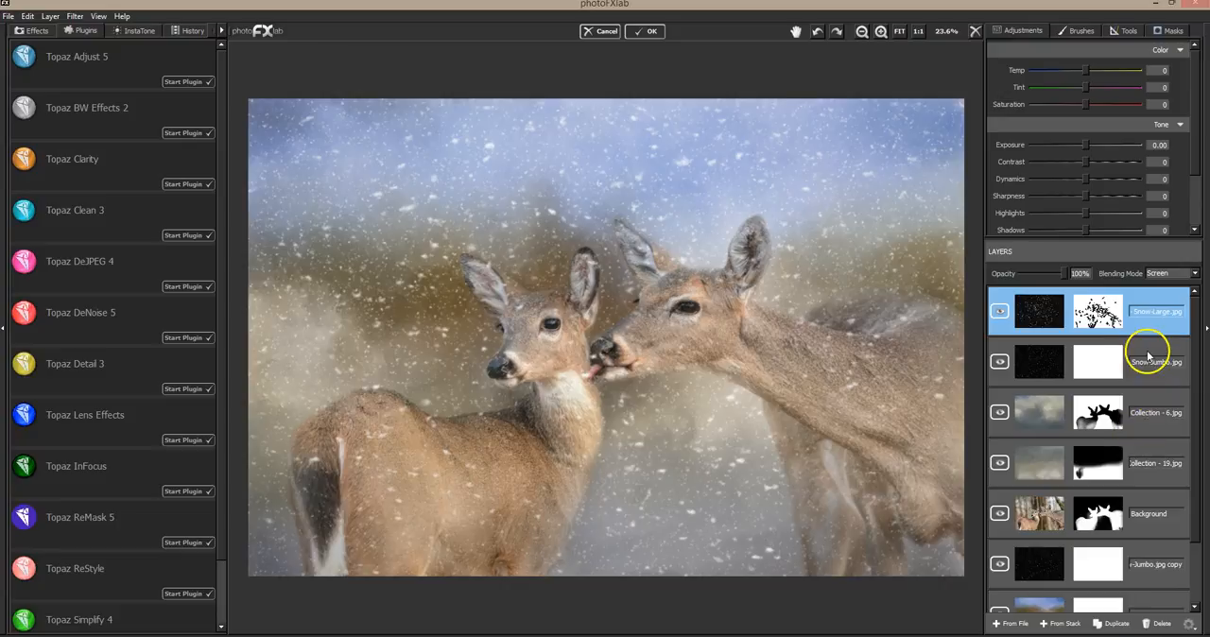
Duplicate the Snow-Jumbo layer to the top of the stack and flip the copy horizontally
click(1145, 353)
click(1117, 623)
drag(1035, 358, 1004, 314)
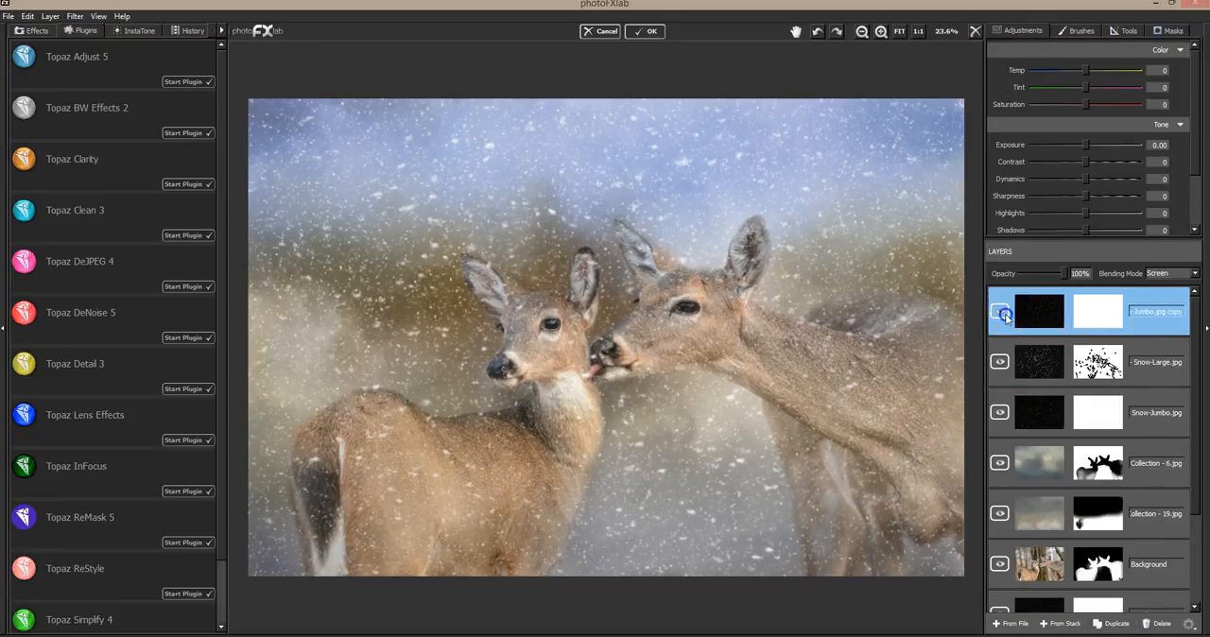
click(1125, 30)
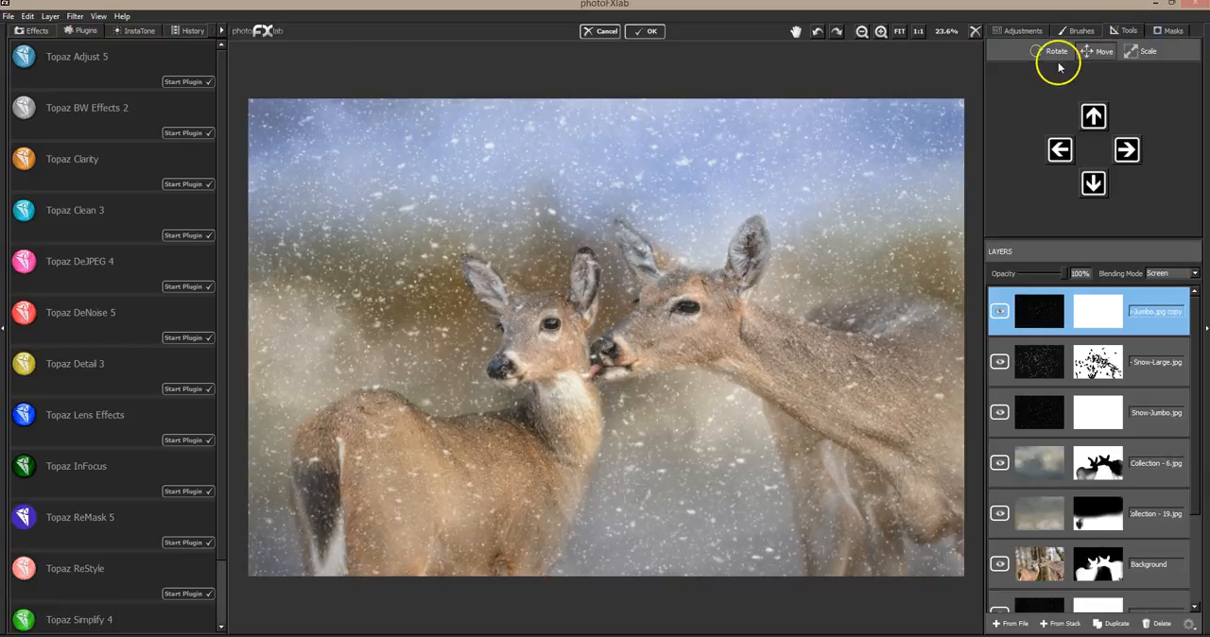
click(1053, 59)
click(1073, 182)
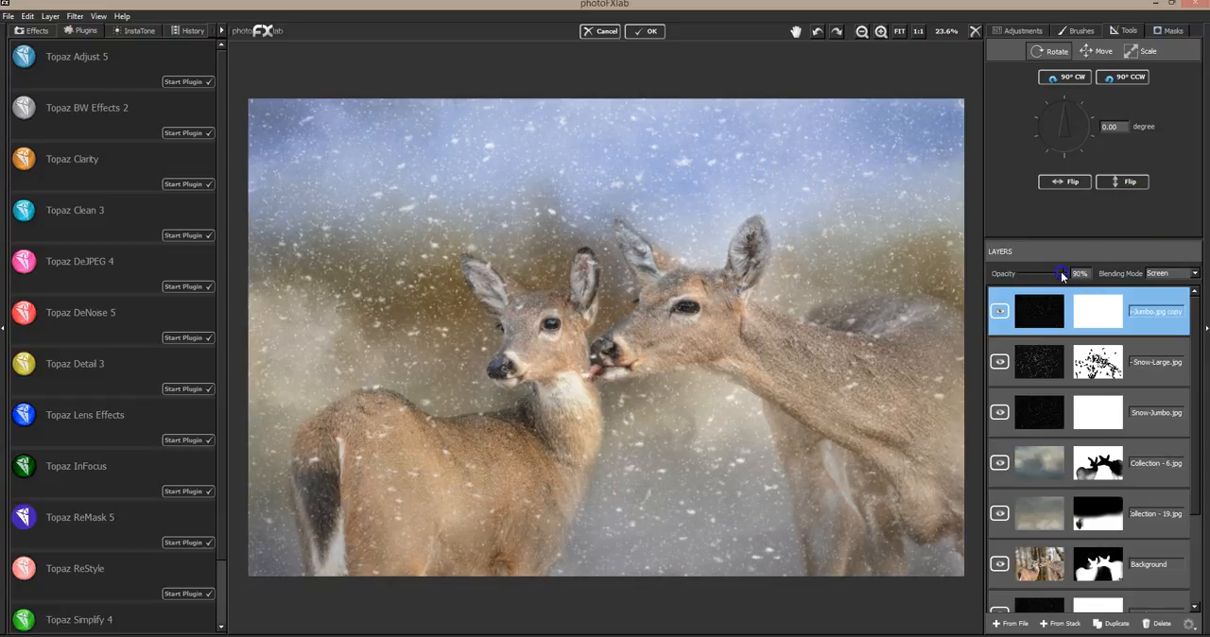
Set the flipped Snow-Jumbo copy's opacity to 100% and move it directly beneath the Background layer
click(1082, 272)
scroll(1199, 443, down, 1)
drag(1140, 305, 1115, 569)
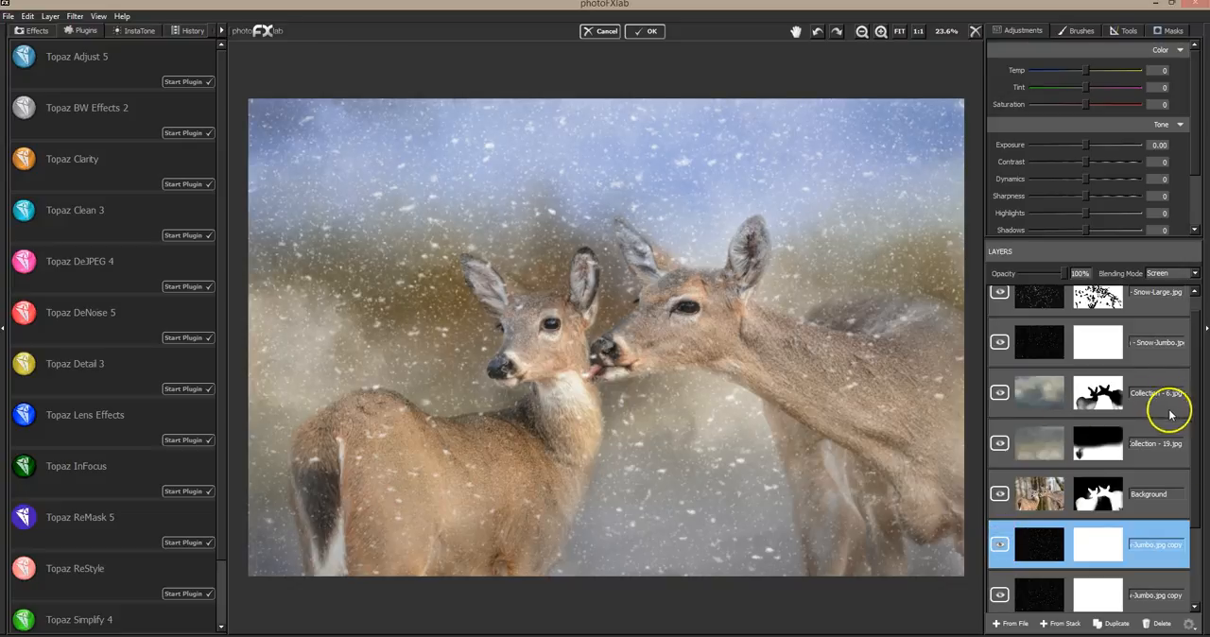
Create a merged layer from the whole stack above the Snow-Large layer
scroll(1203, 496, up, 1)
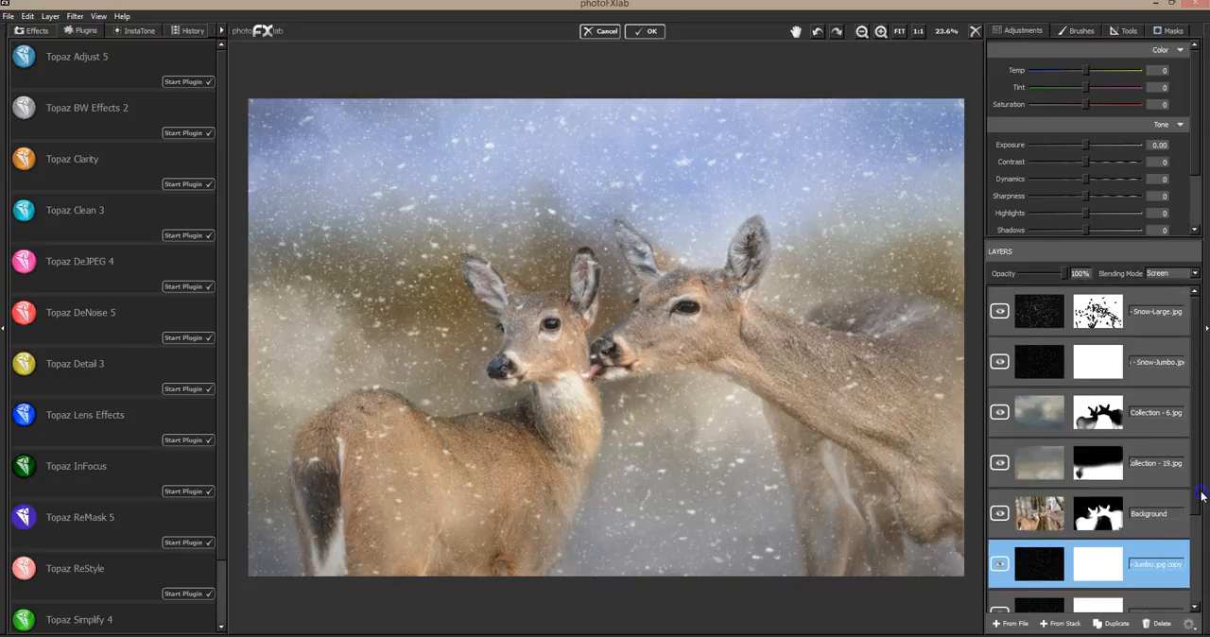
click(1155, 316)
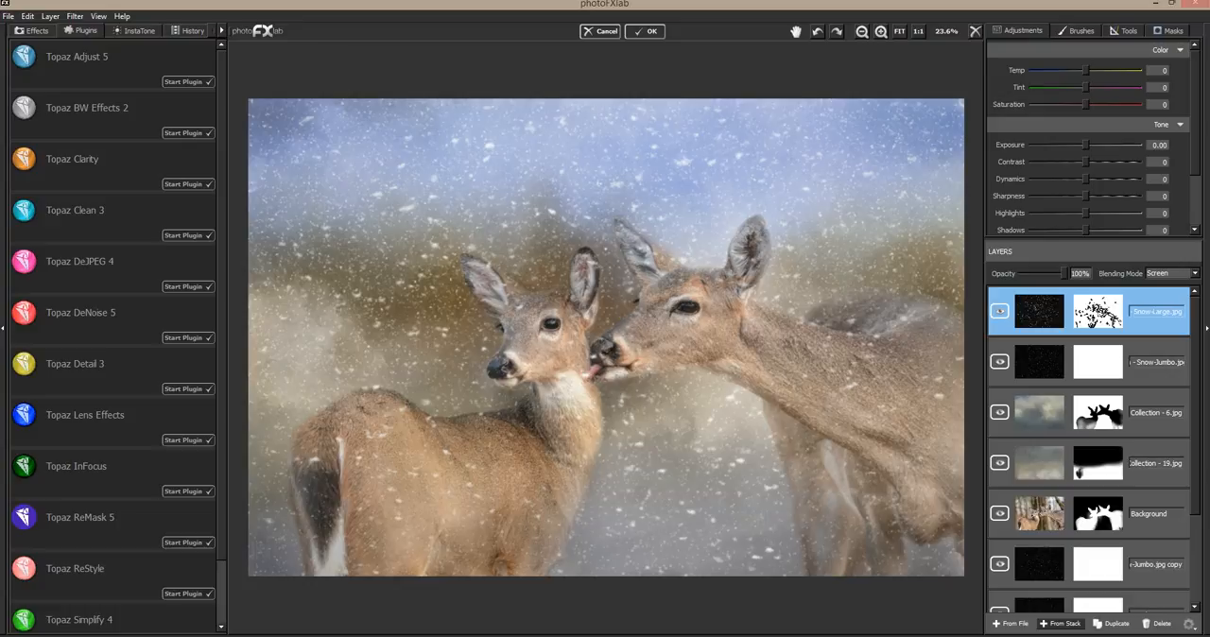
click(1061, 624)
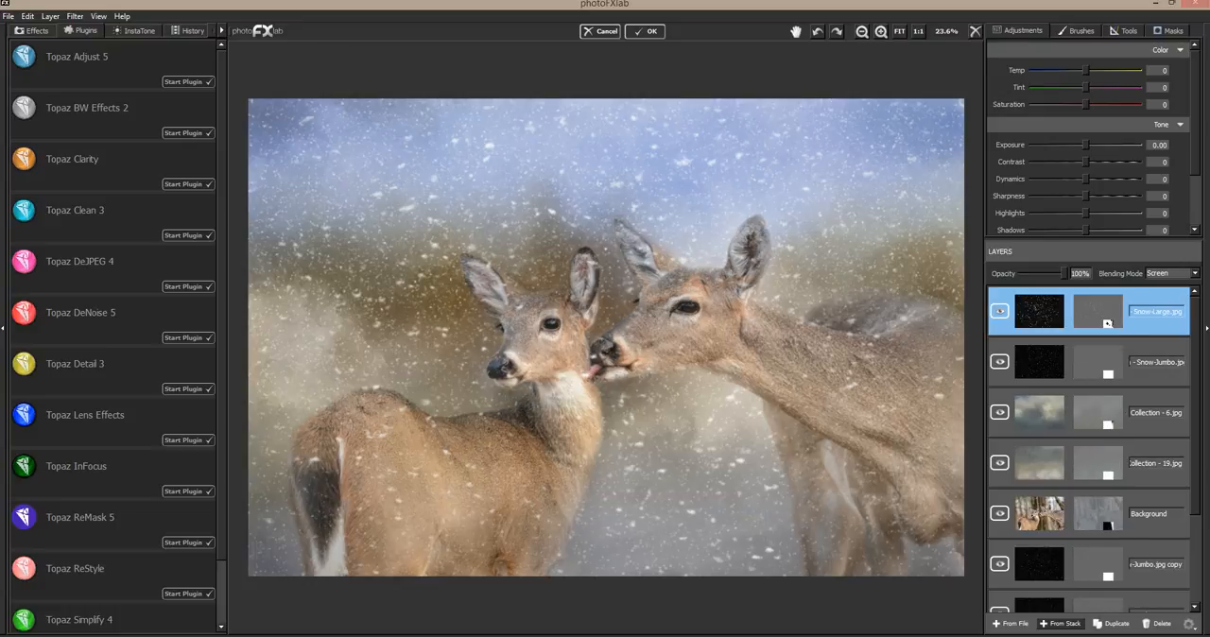
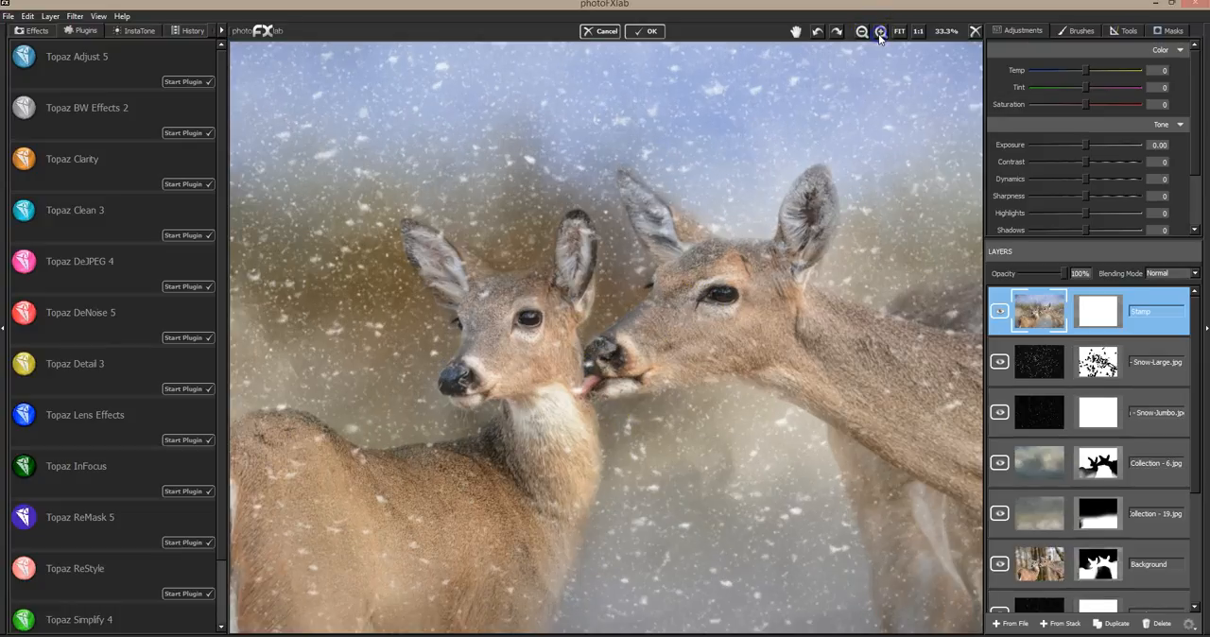
Zoom in on the deer's faces to inspect the snow and delete the merged Stamp layer
click(879, 33)
click(879, 33)
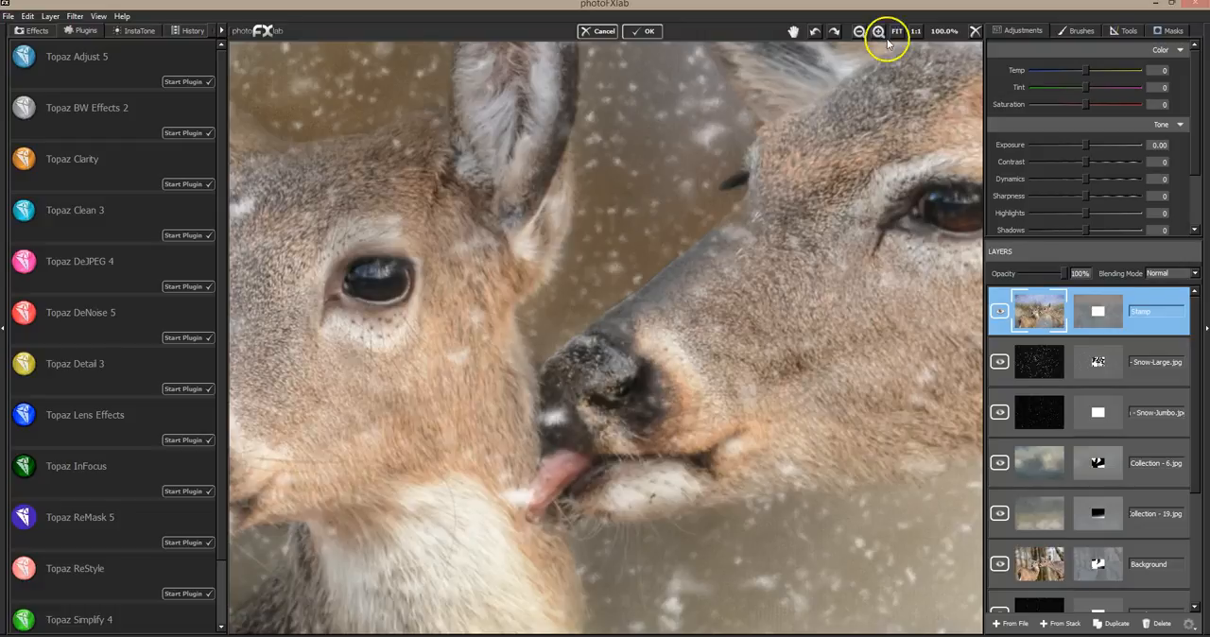
click(1159, 625)
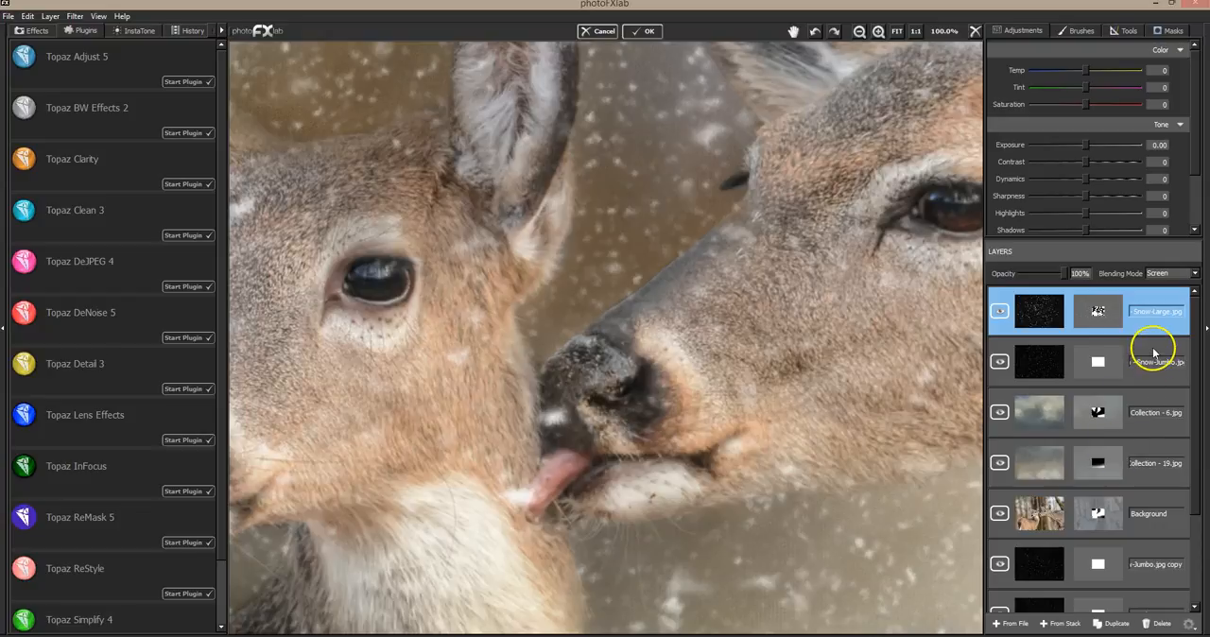
Paint out the snow around the deer's tongue on the Snow-Large layer mask with brush value 0 and size 0.02
click(1001, 312)
click(1000, 312)
click(1170, 31)
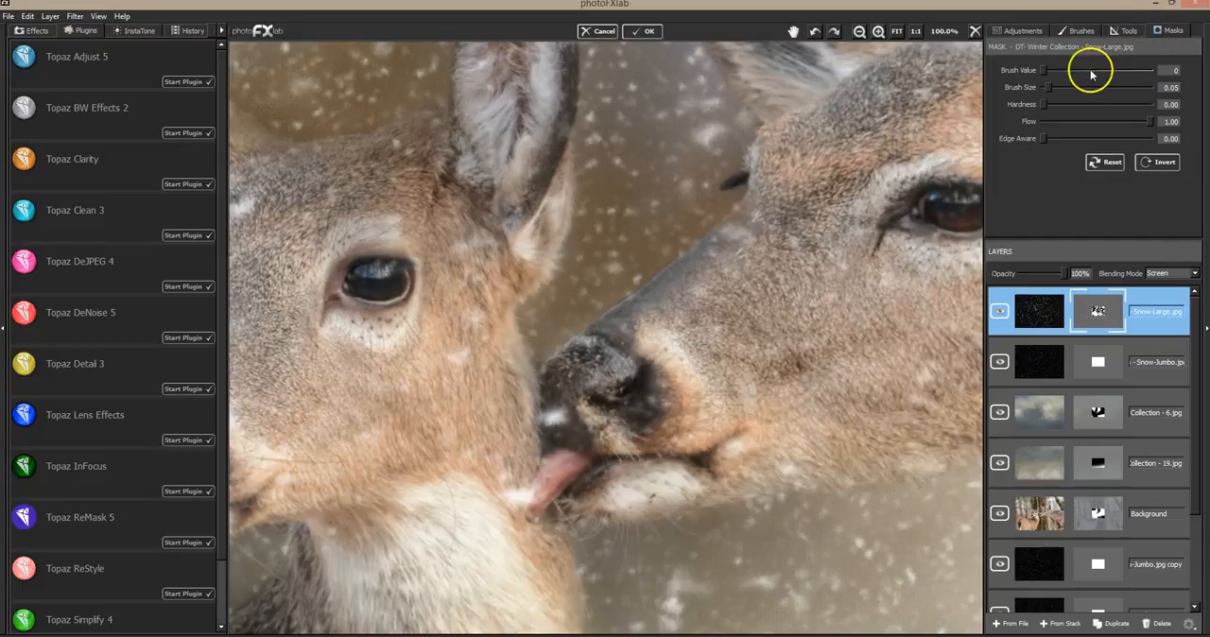
click(1047, 90)
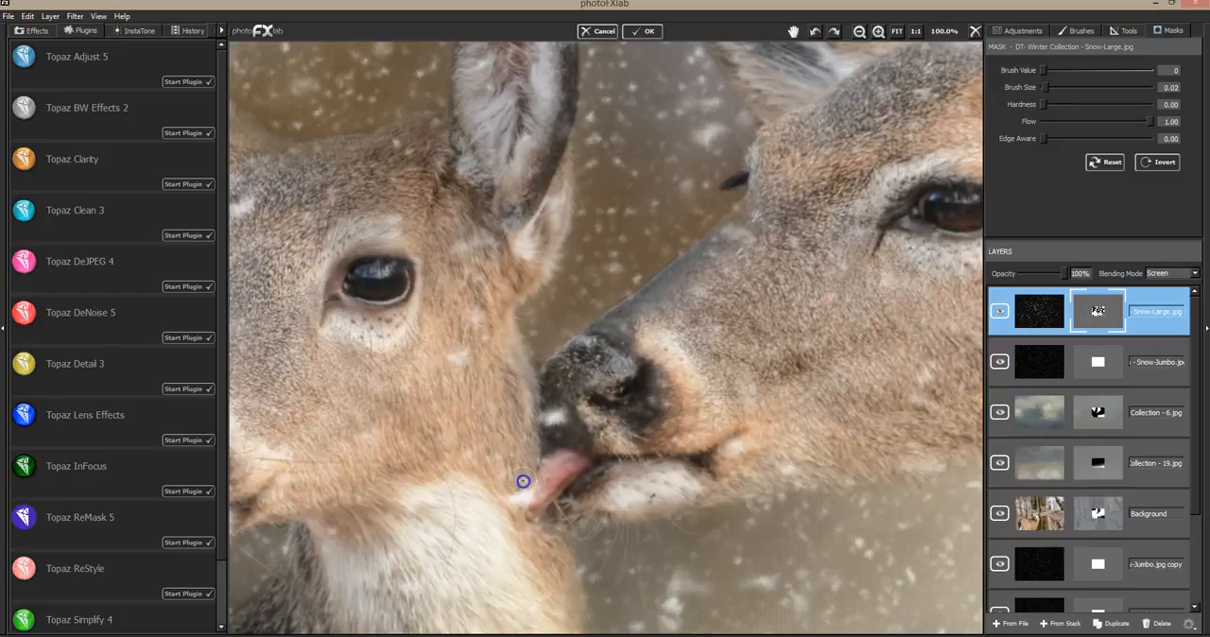
drag(541, 486, 534, 516)
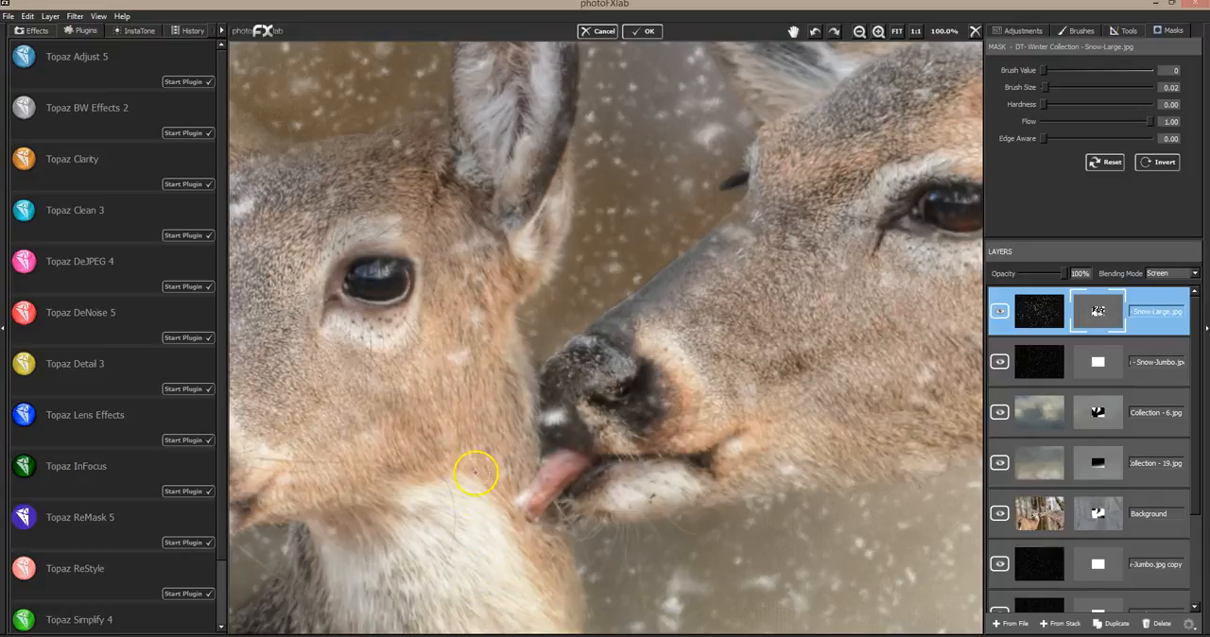
Restore snow at the tip of the tongue on the Snow-Large mask with brush value 255 and size 0.01
click(1147, 70)
click(1045, 87)
drag(525, 501, 535, 494)
click(526, 500)
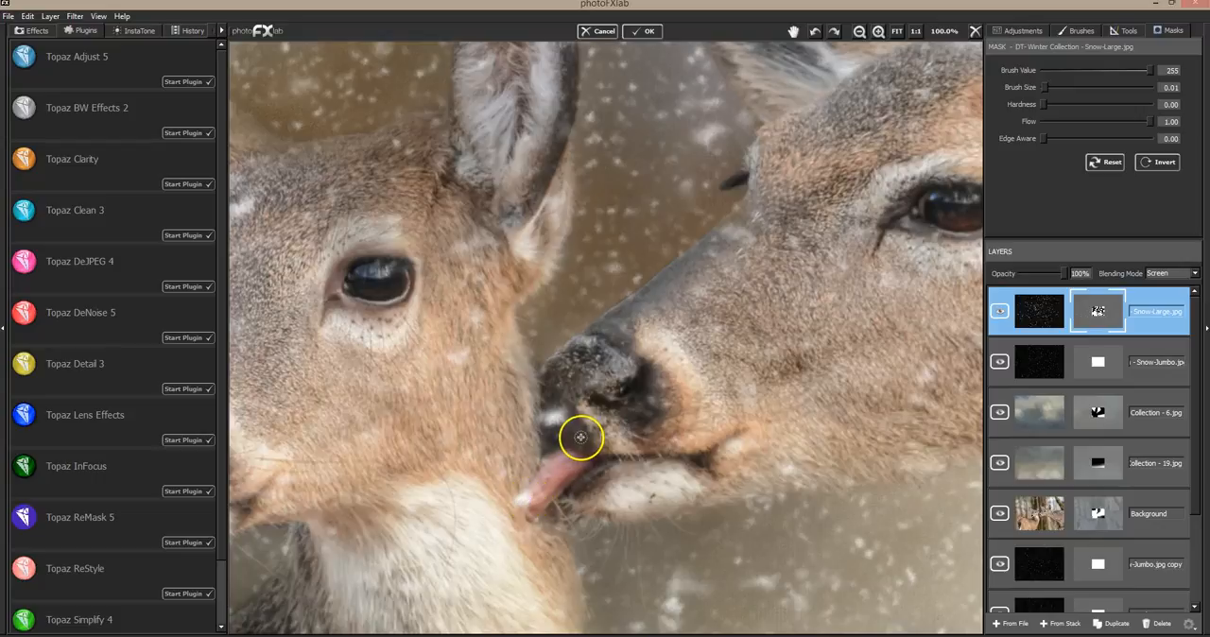
Mask out the remaining snow beside the tongue tip on the Snow-Large layer with brush value 0
click(1043, 70)
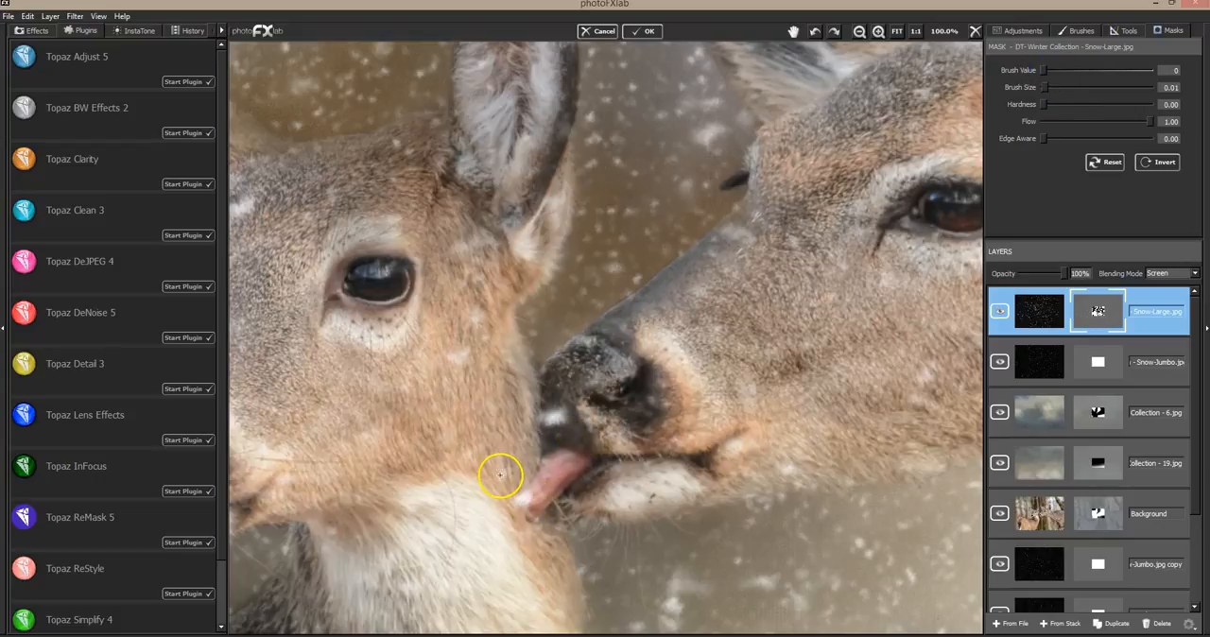
drag(518, 490, 512, 508)
click(514, 503)
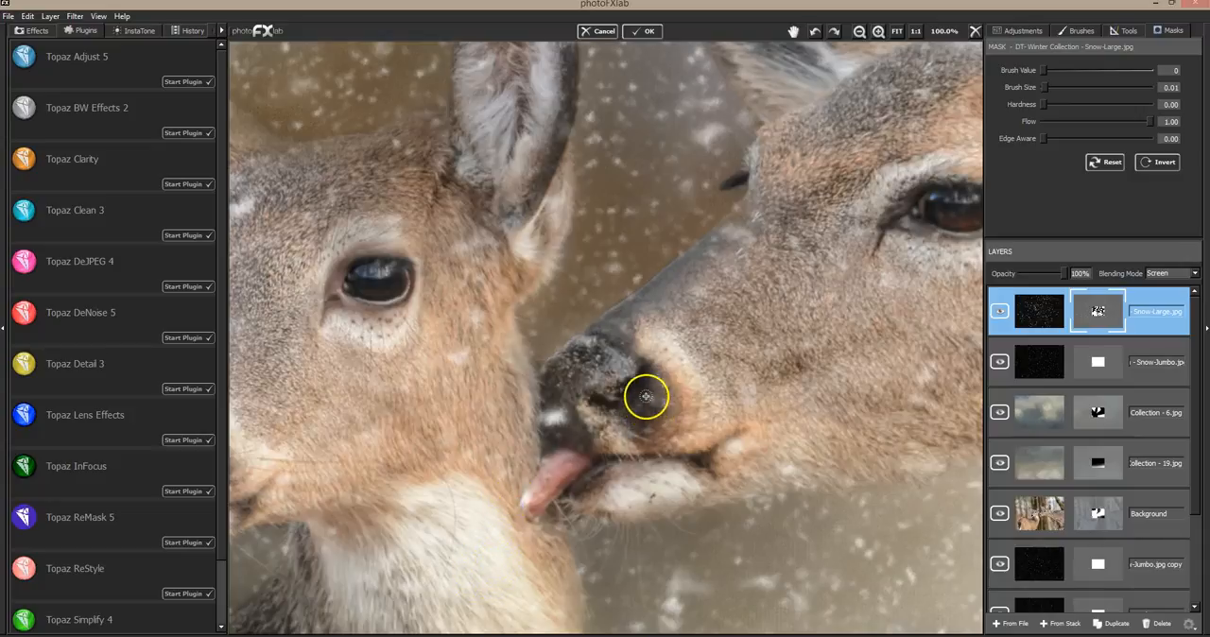
Check the full image and create a new merged layer from the stack above the Snow-Large layer
click(899, 34)
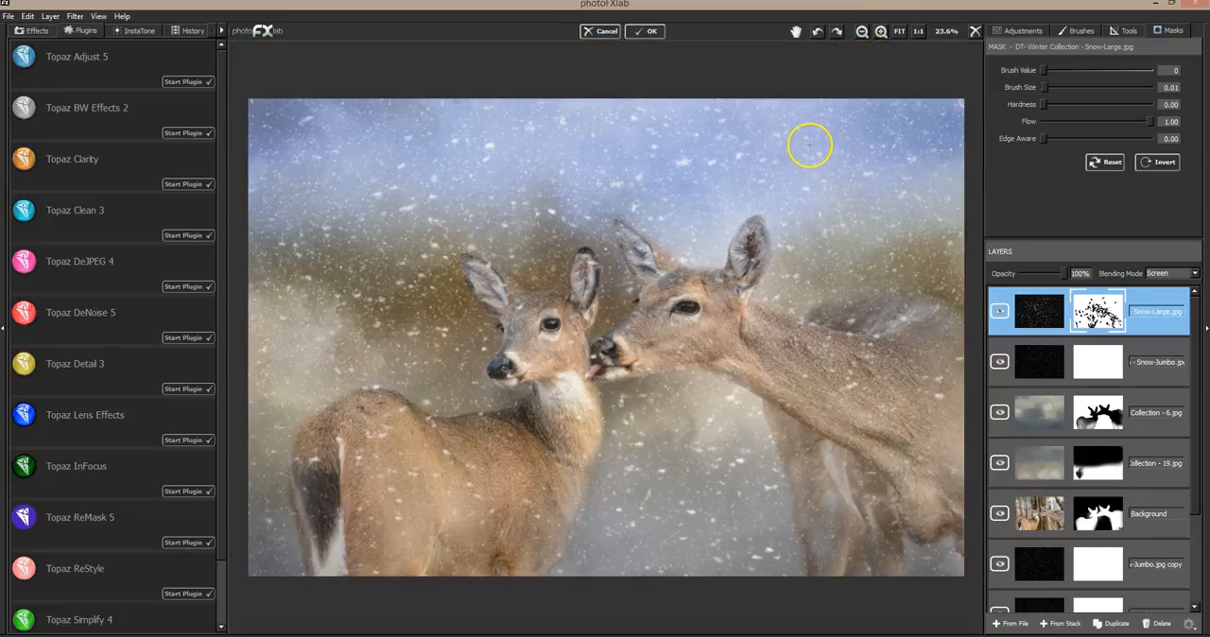
click(875, 34)
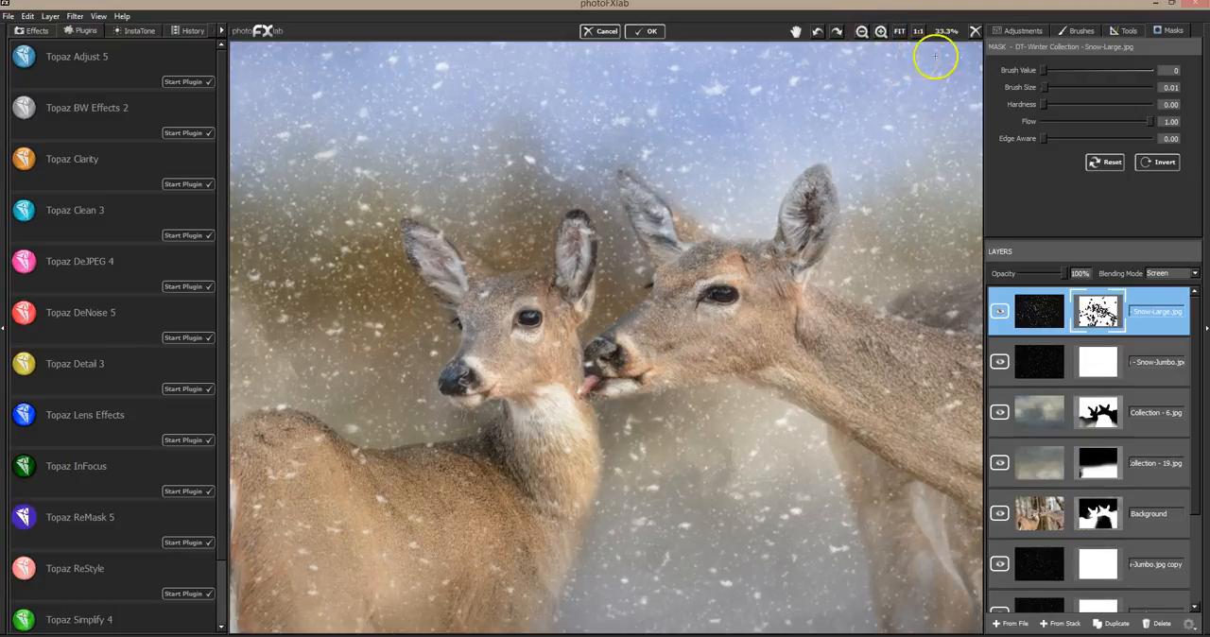
click(1062, 628)
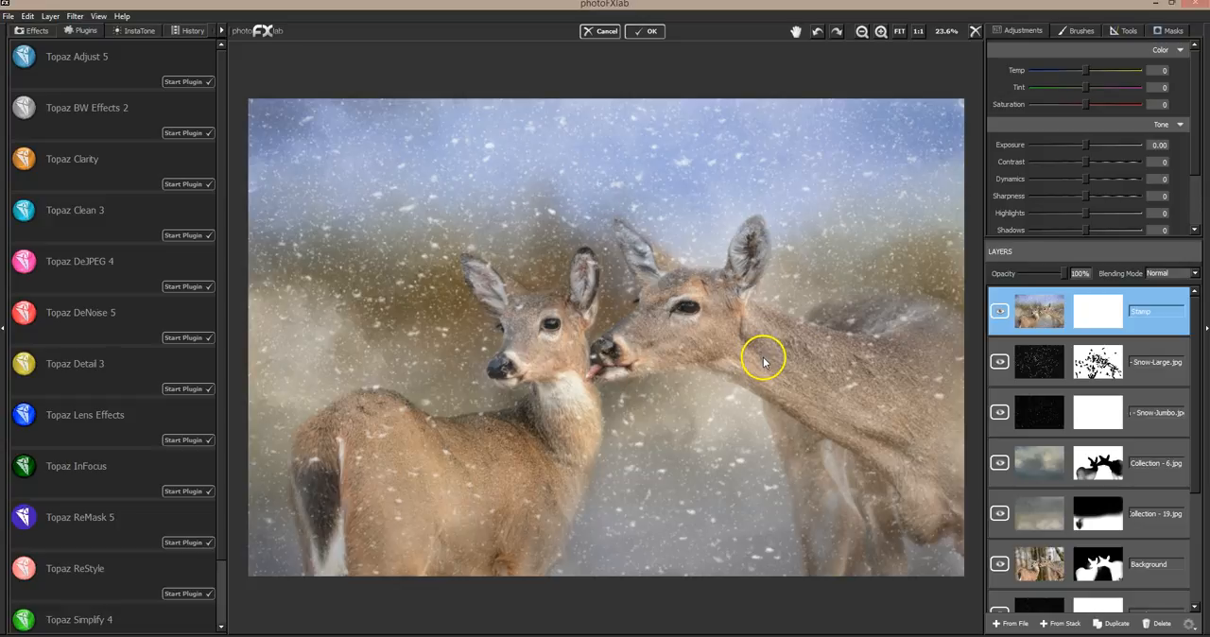
Add DT-DreamySky (29).jpg from the DREAMY SKIES COLLECTION folder as a new layer above the Stamp layer
click(1009, 616)
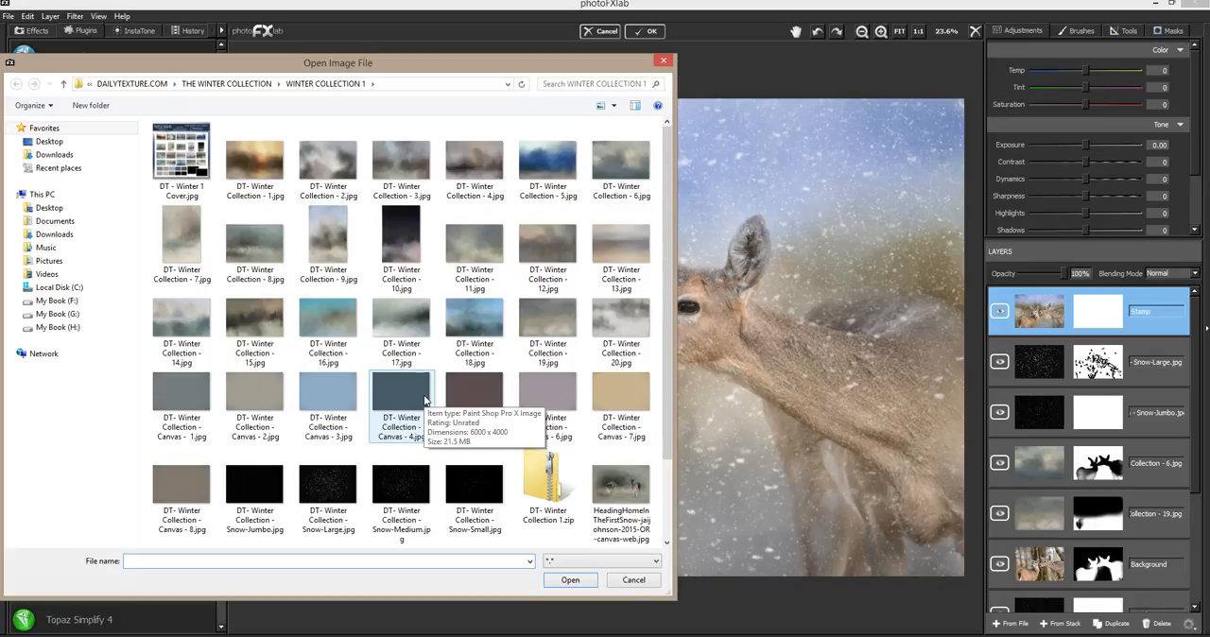
click(252, 84)
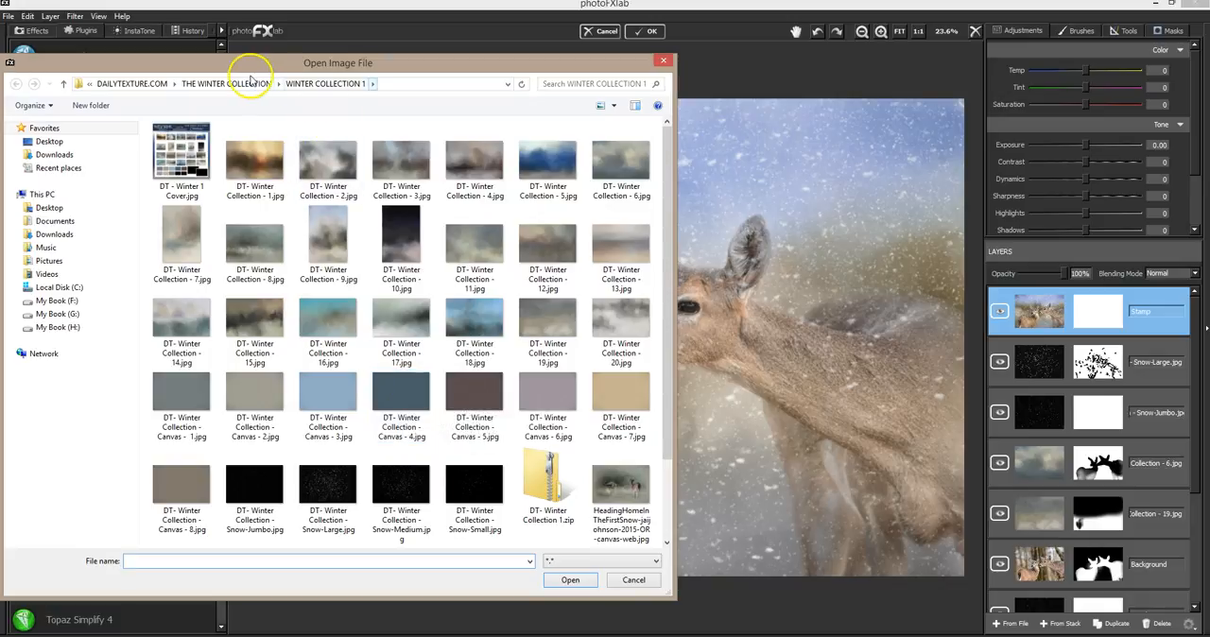
click(319, 83)
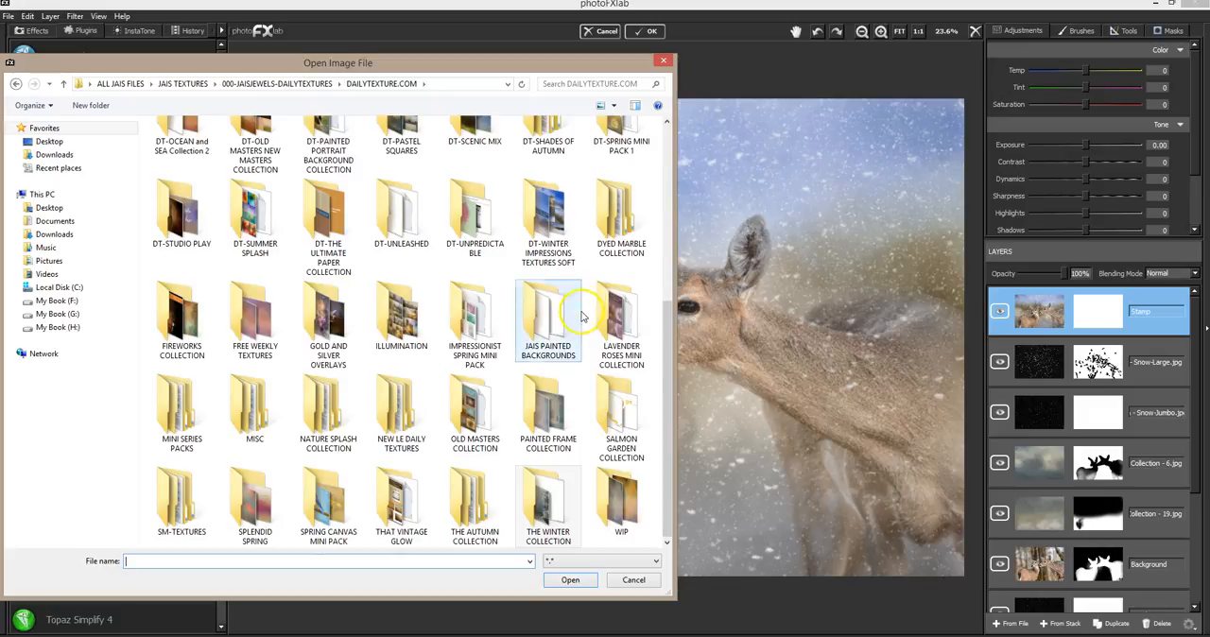
double_click(409, 338)
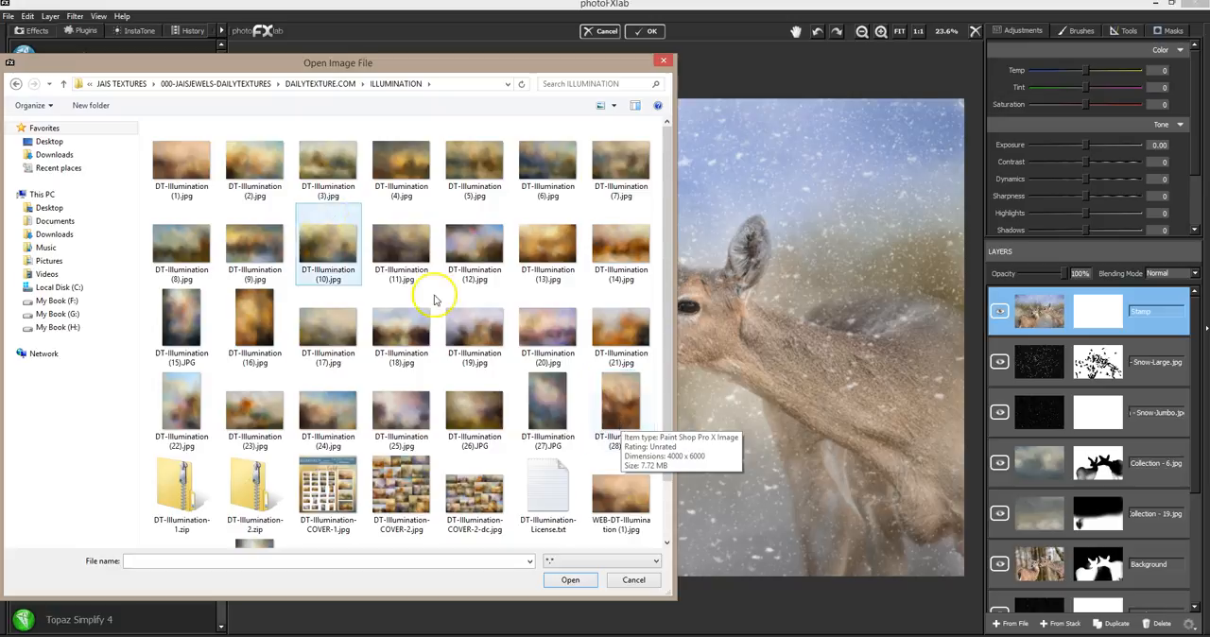
click(340, 84)
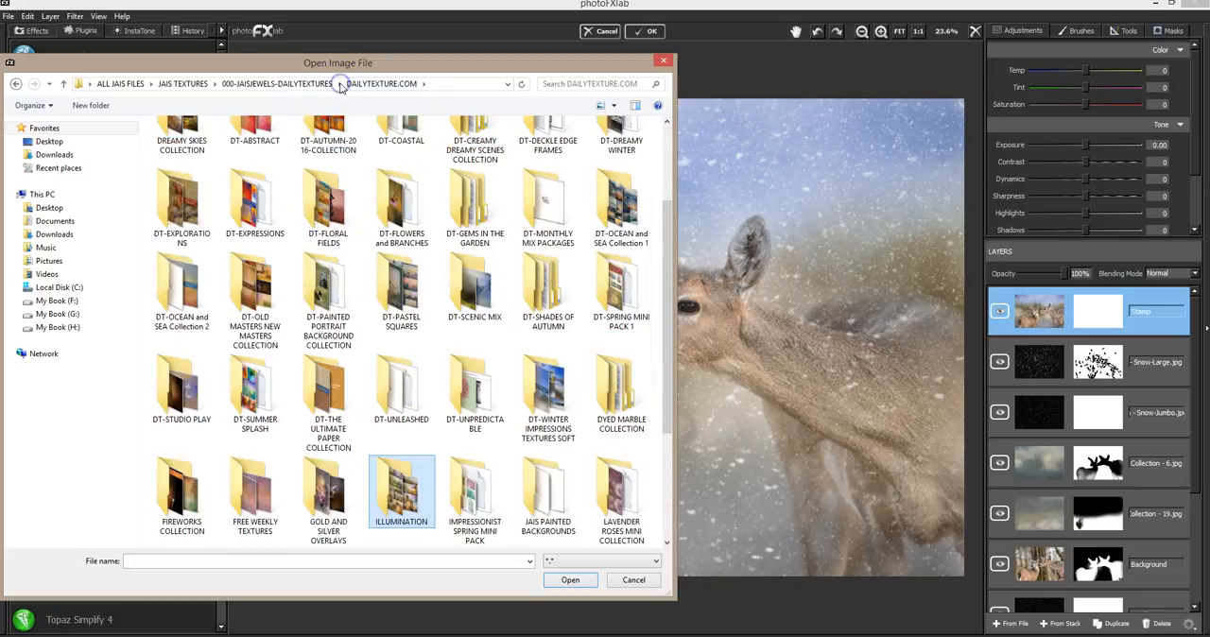
click(321, 85)
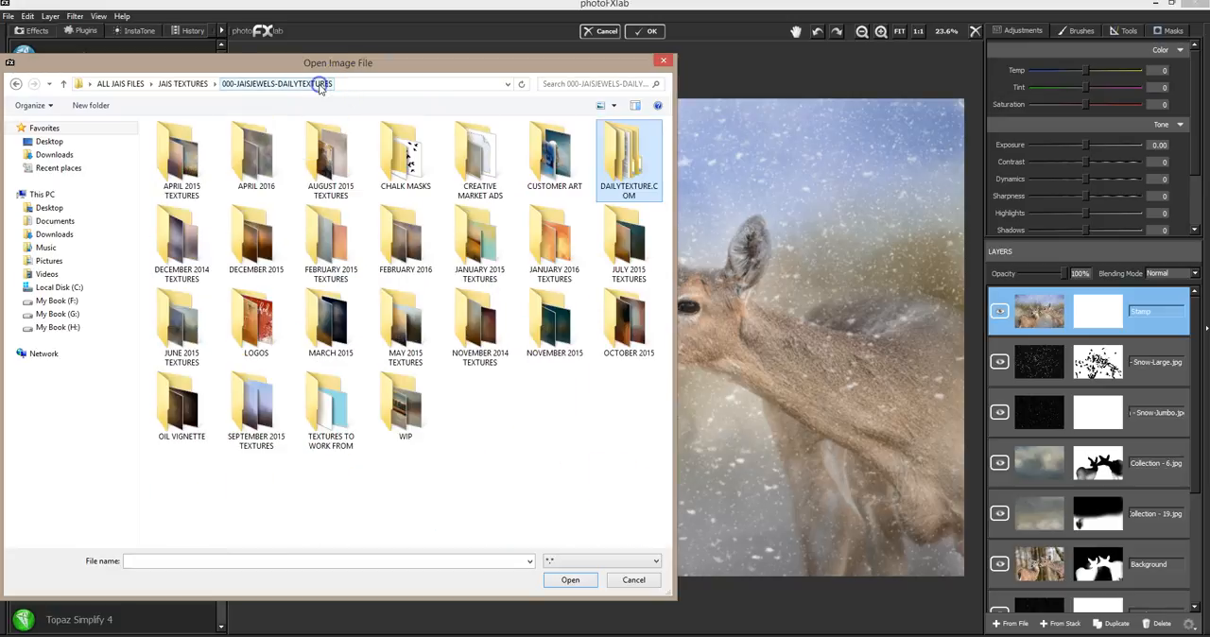
double_click(650, 176)
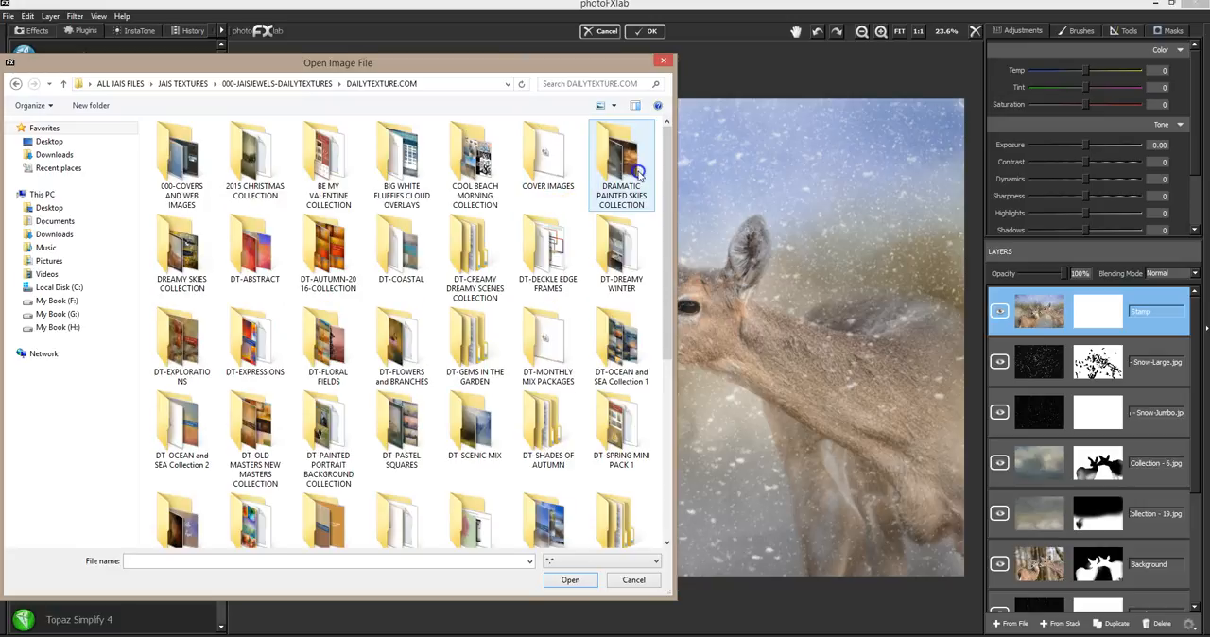
double_click(200, 262)
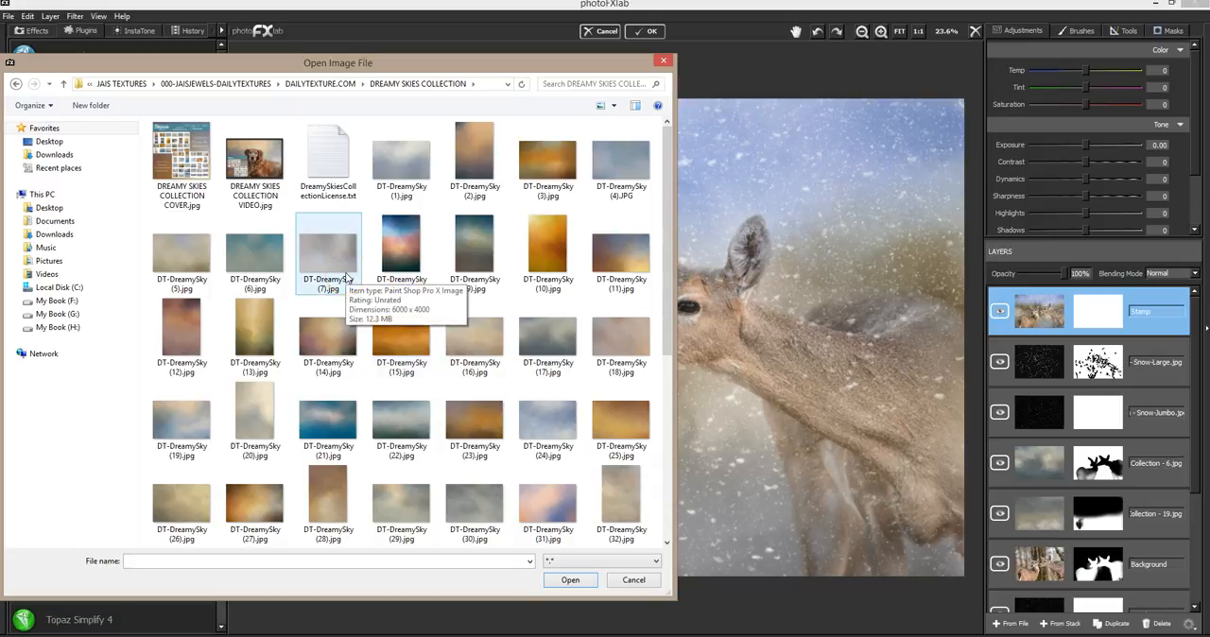
double_click(404, 509)
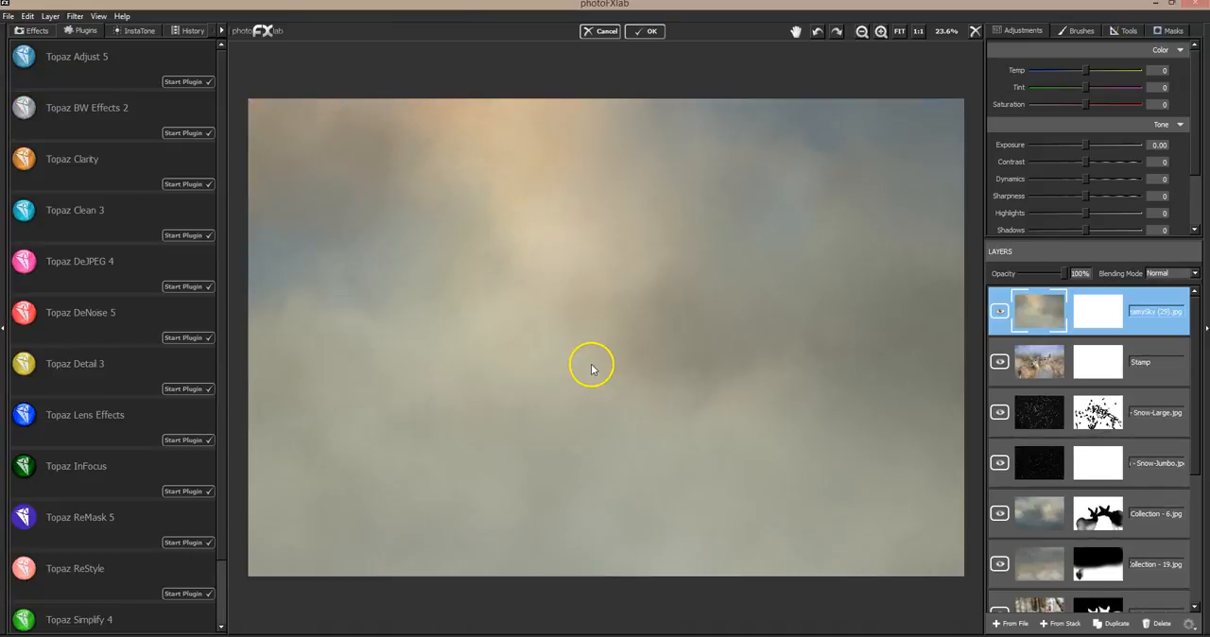
Try the DreamySky (29) layer in Soft Light mode, compare it on and off, and delete it
click(1165, 273)
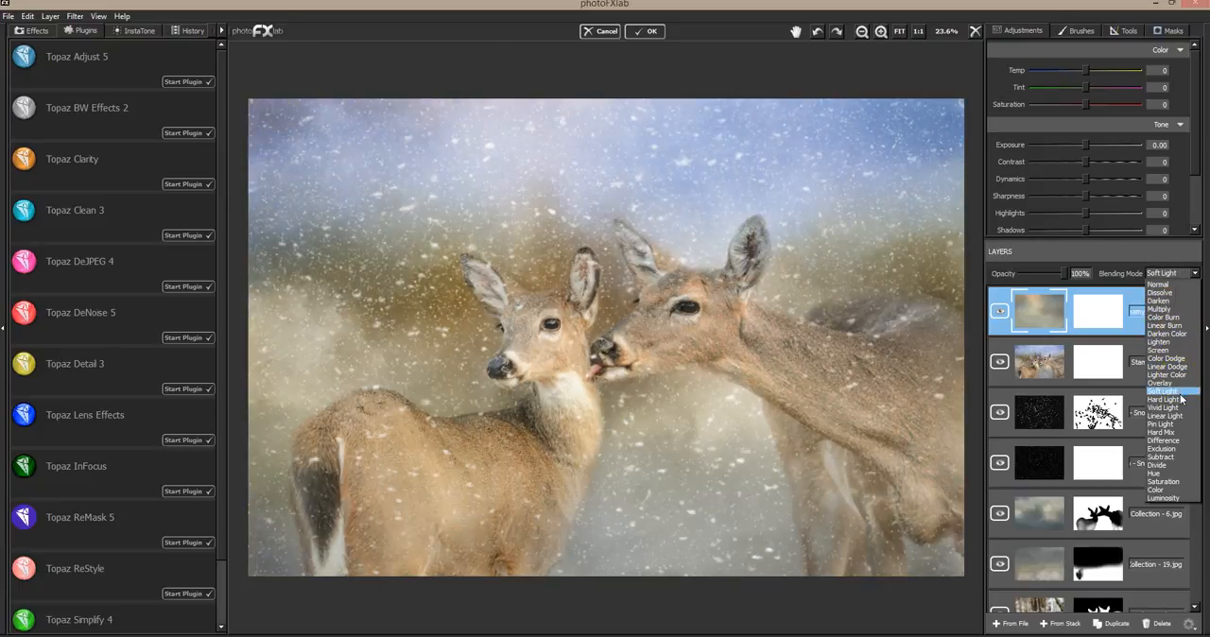
click(1164, 391)
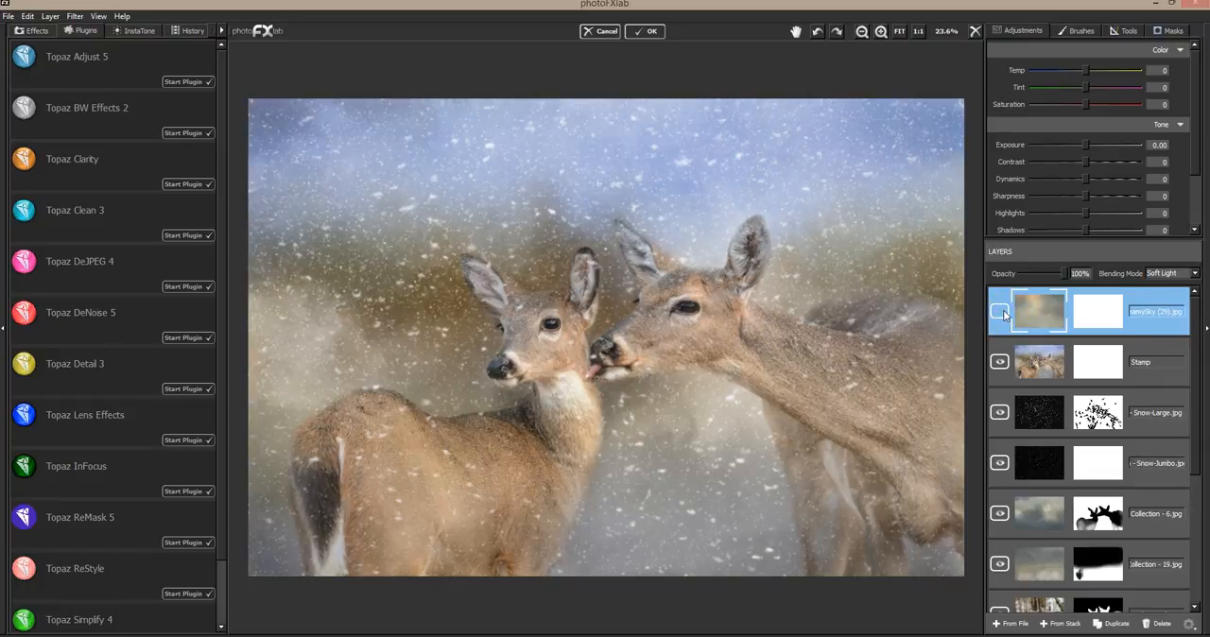
click(1002, 311)
click(1003, 310)
click(1003, 310)
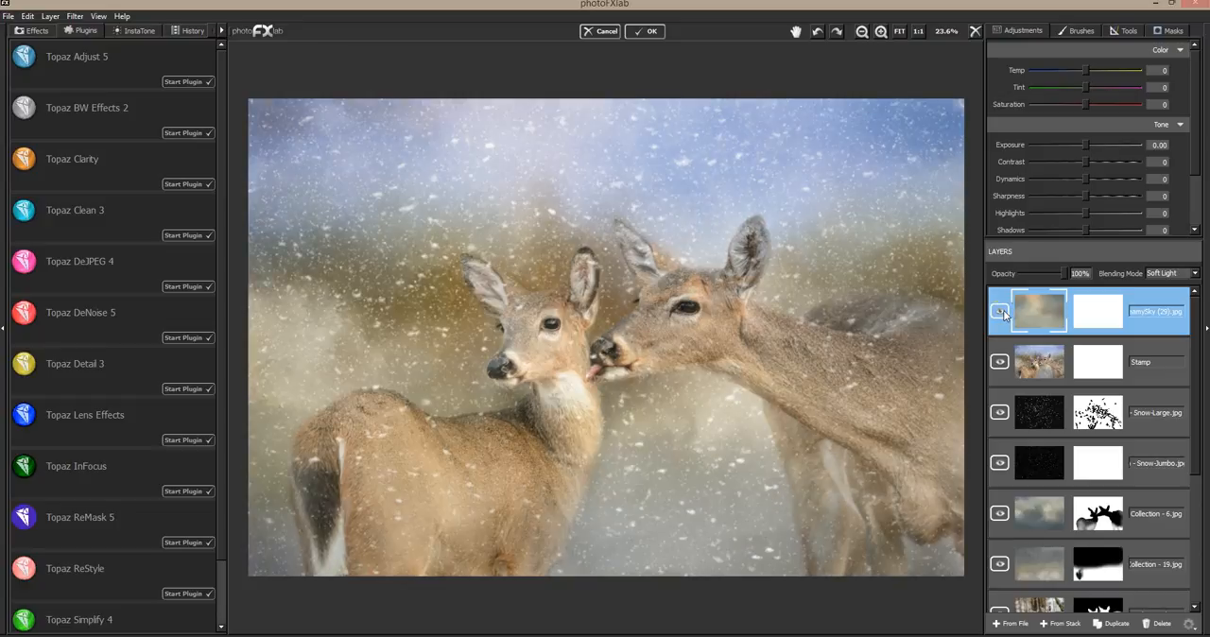
click(1155, 624)
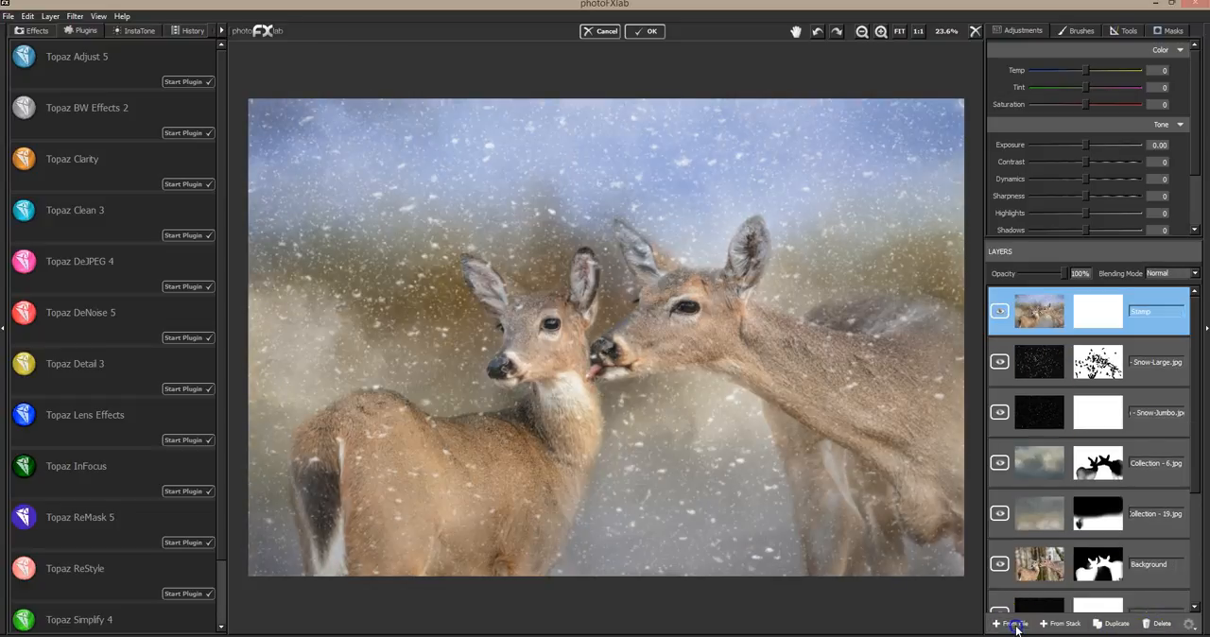
click(1015, 626)
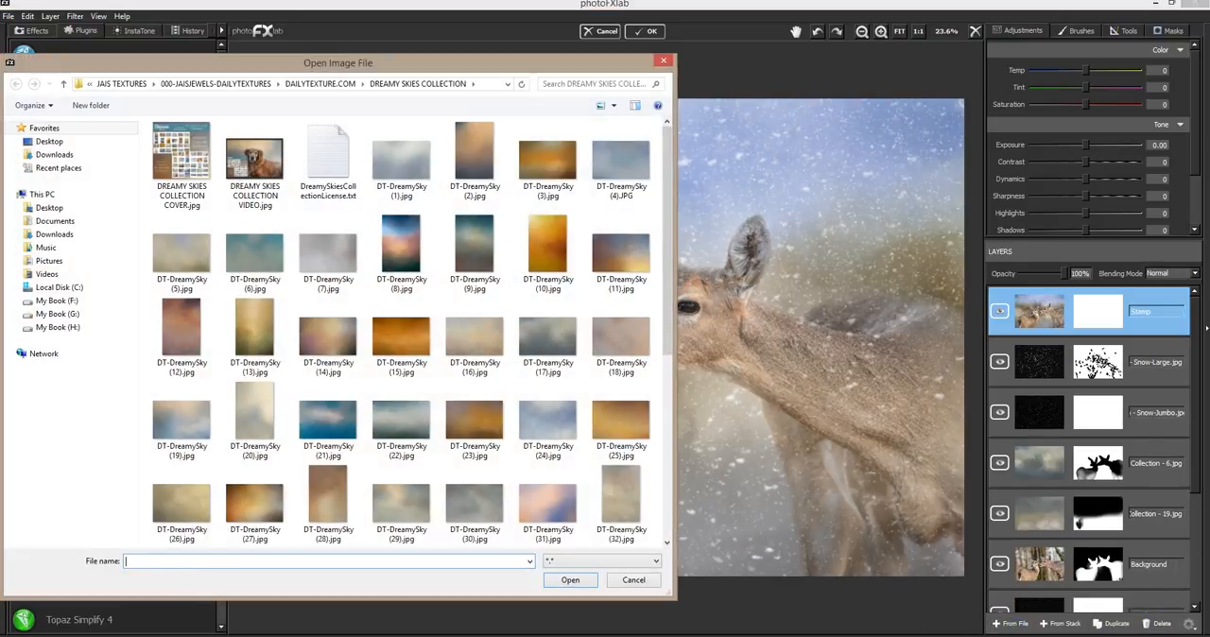
click(635, 582)
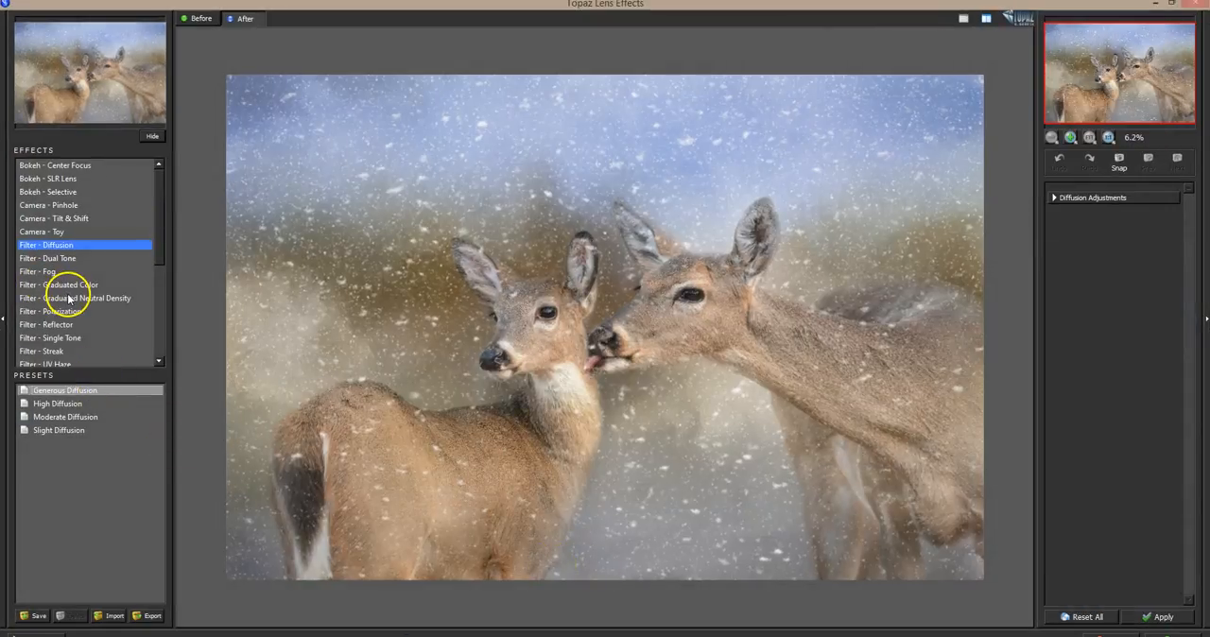
Choose the Filter - Graduated Neutral Density effect and compare its Bottom Quarter 1 Stop preset with the original image
click(61, 298)
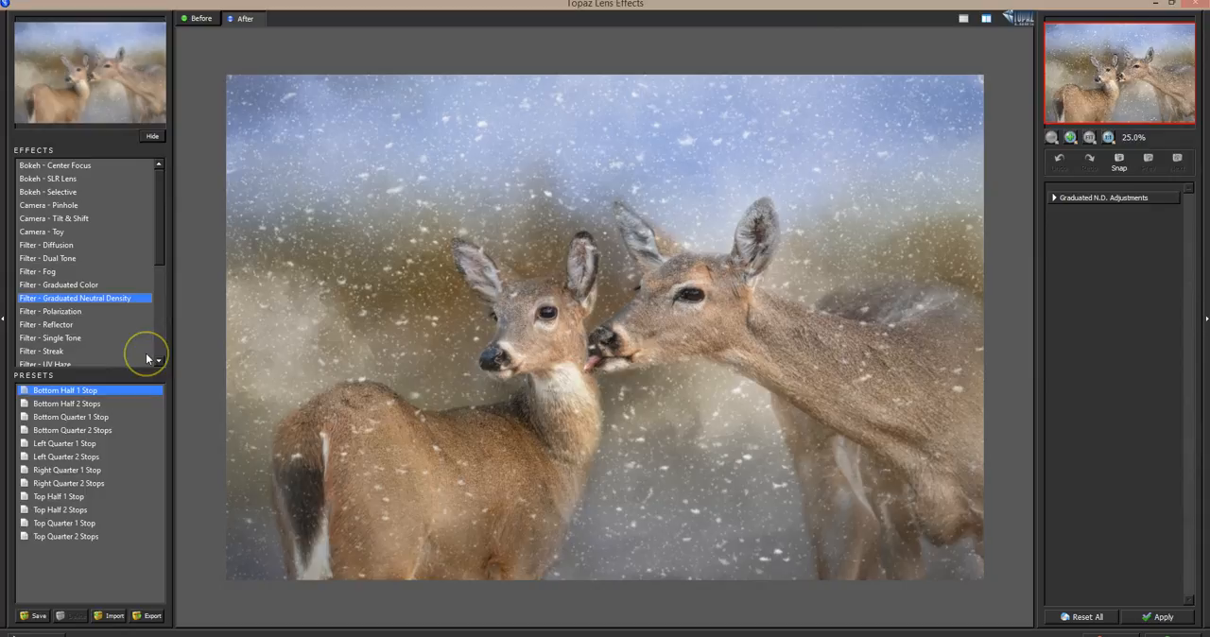
click(92, 431)
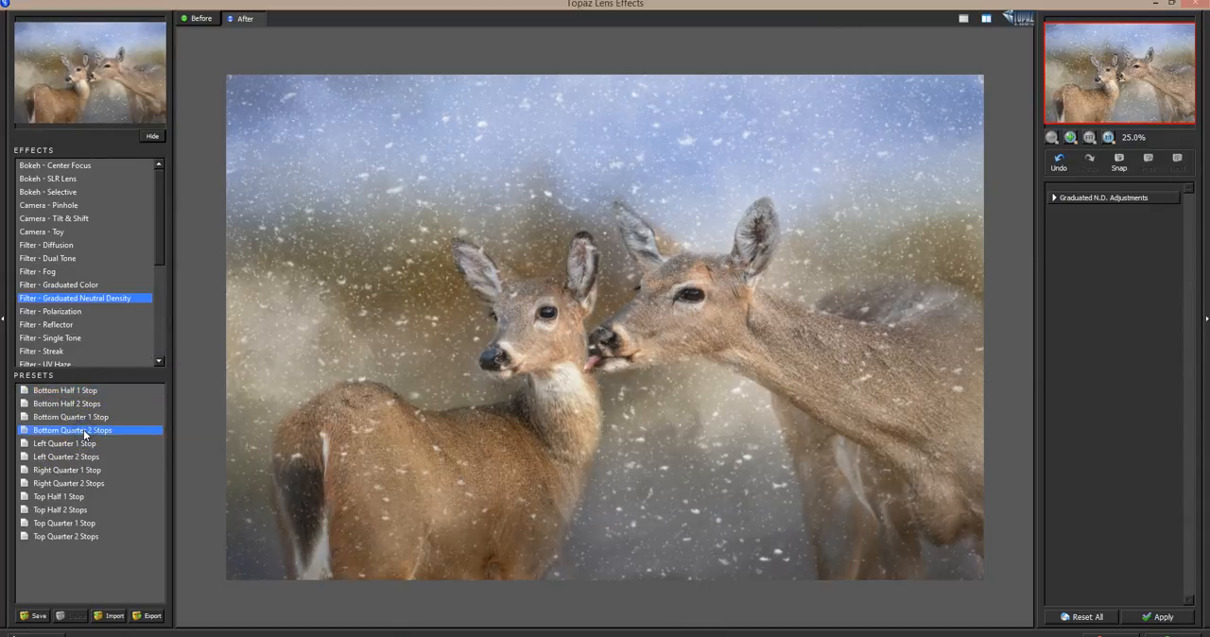
click(94, 418)
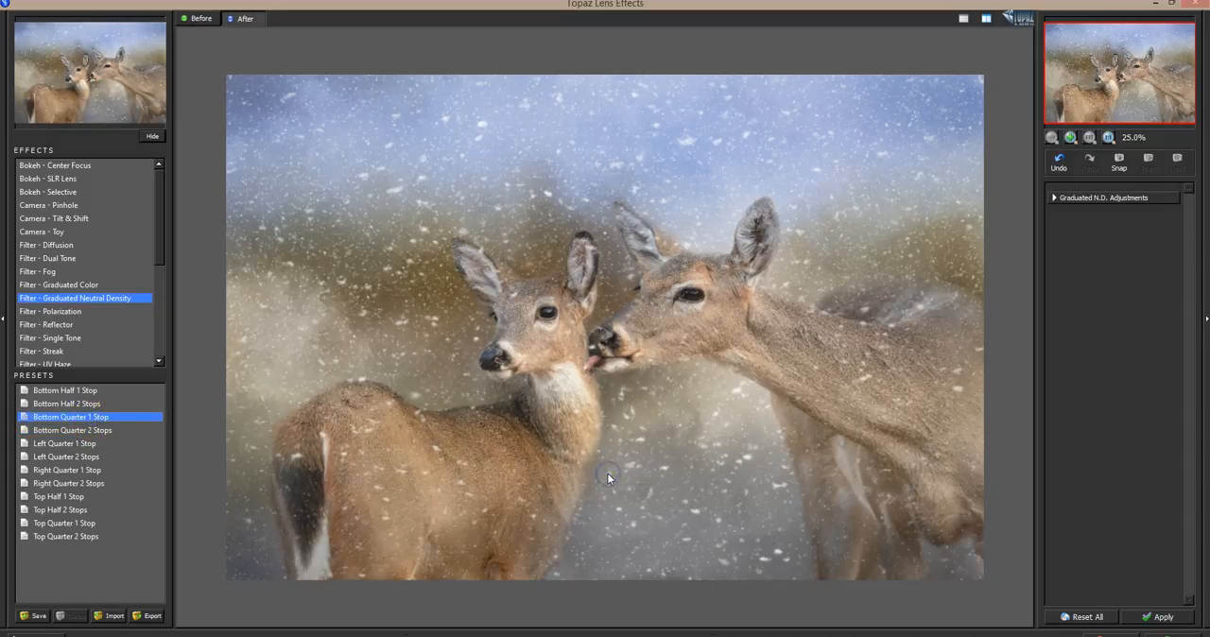
click(608, 475)
click(468, 531)
click(468, 531)
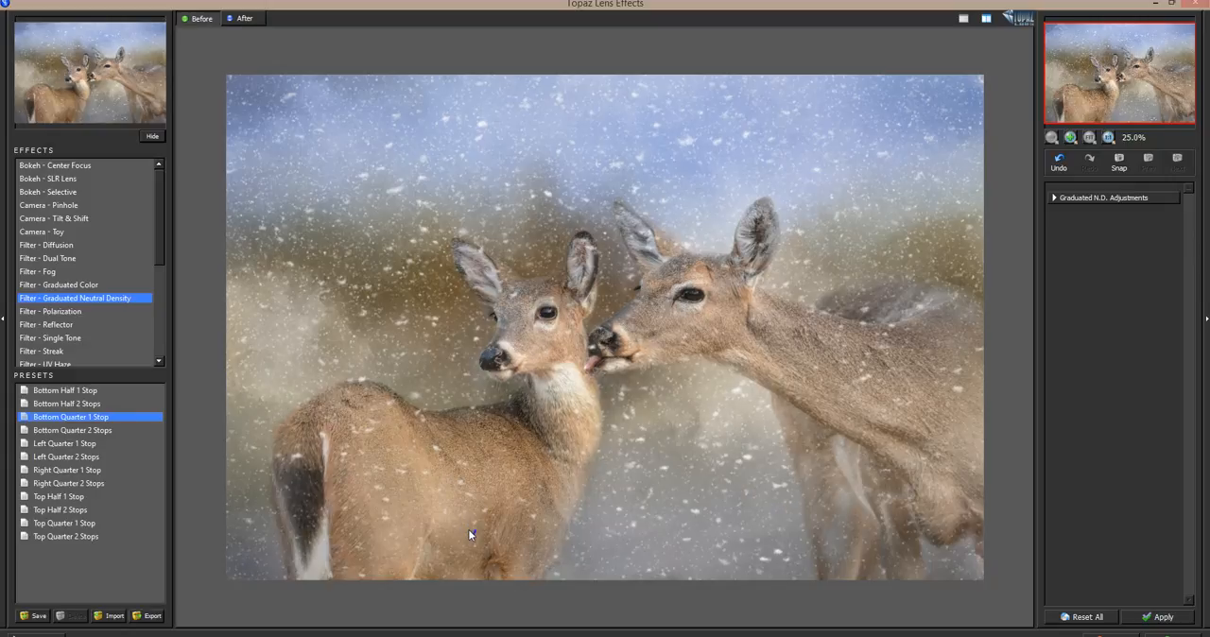
click(469, 532)
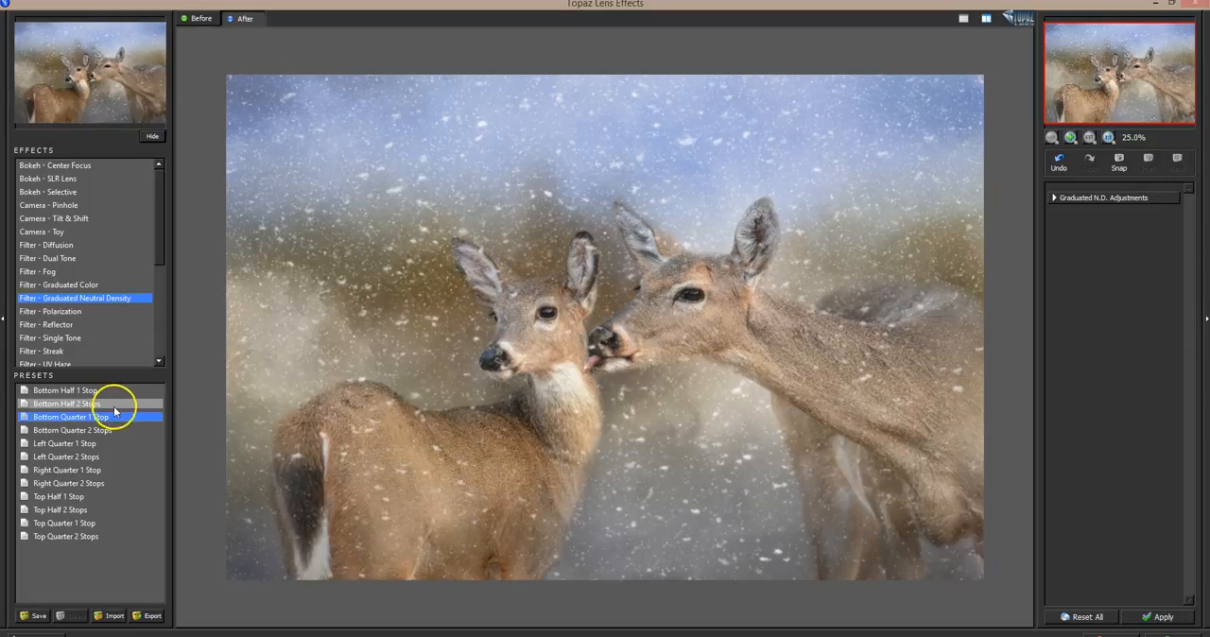
Compare the Bottom Half 2 Stops and Bottom Quarter 1 Stop presets, and select Bottom Quarter 2 Stops
click(102, 404)
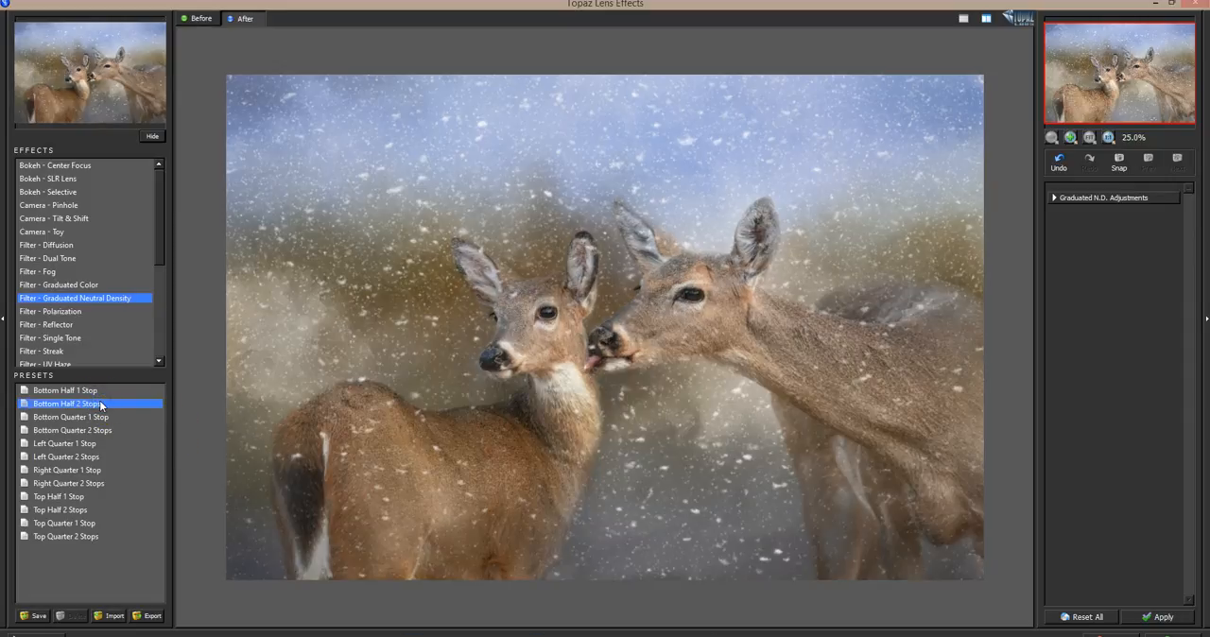
click(116, 417)
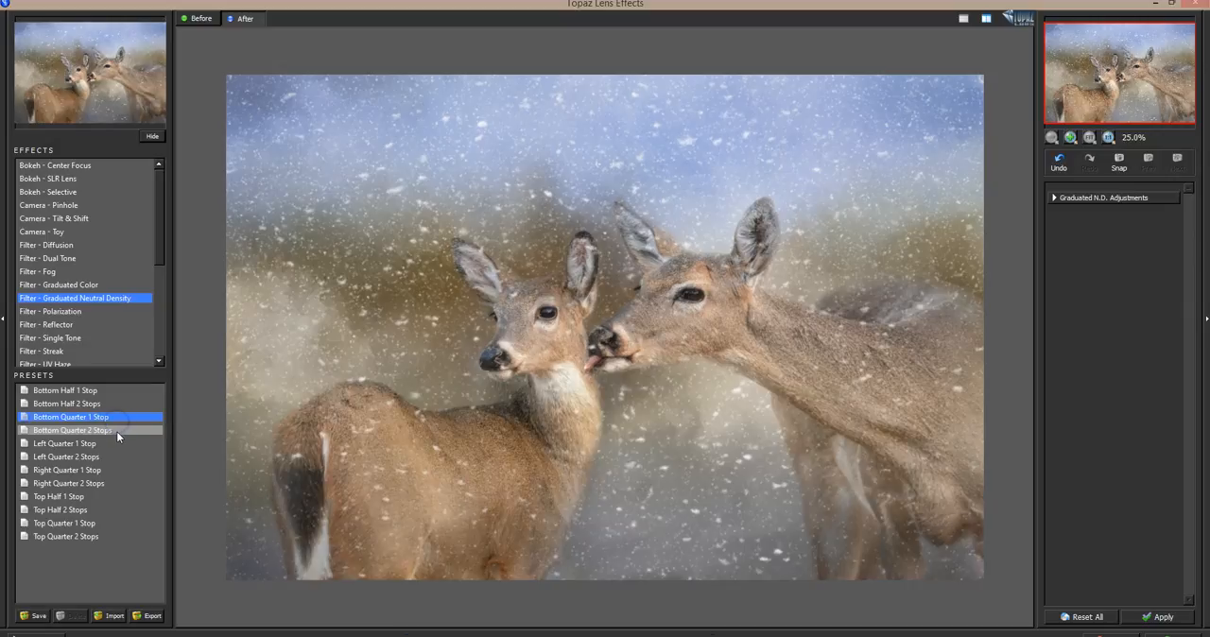
click(117, 431)
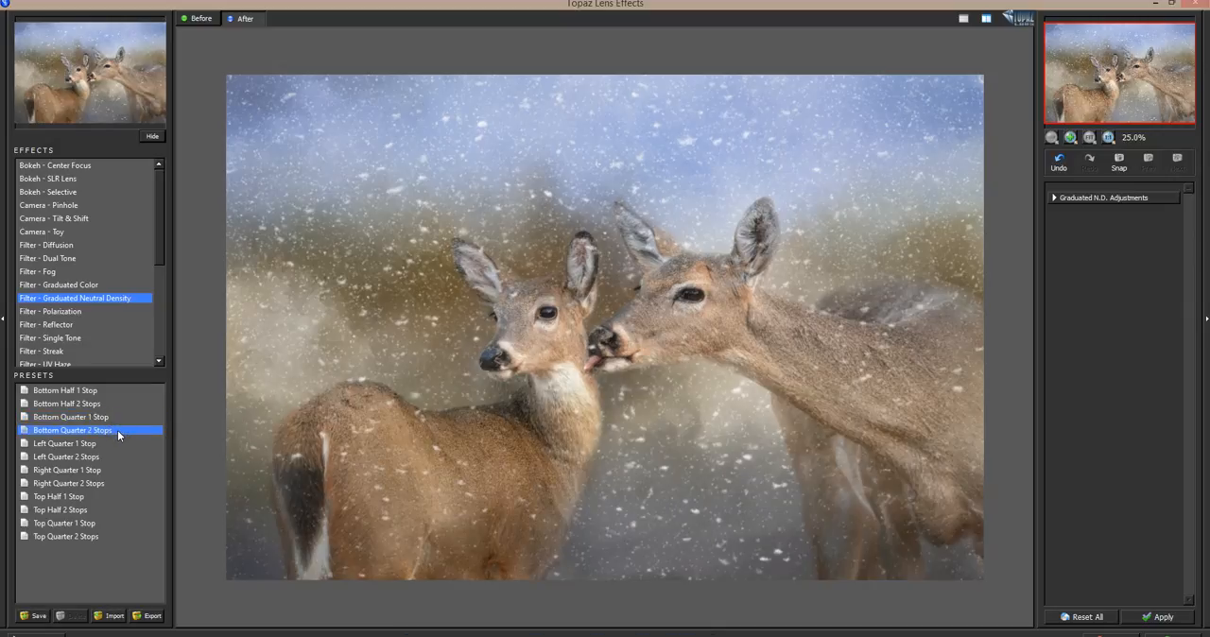
Try the Filter - Fog effect with the Ground Fog I to IV presets and compare Ground Fog IV with the original image
click(104, 417)
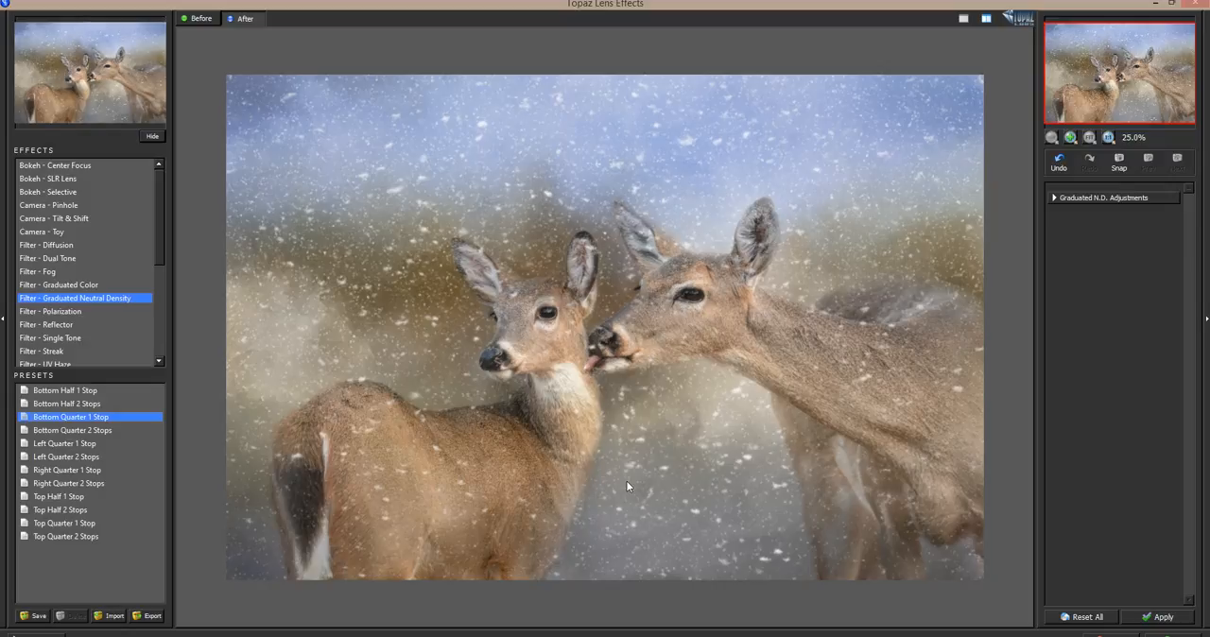
click(45, 273)
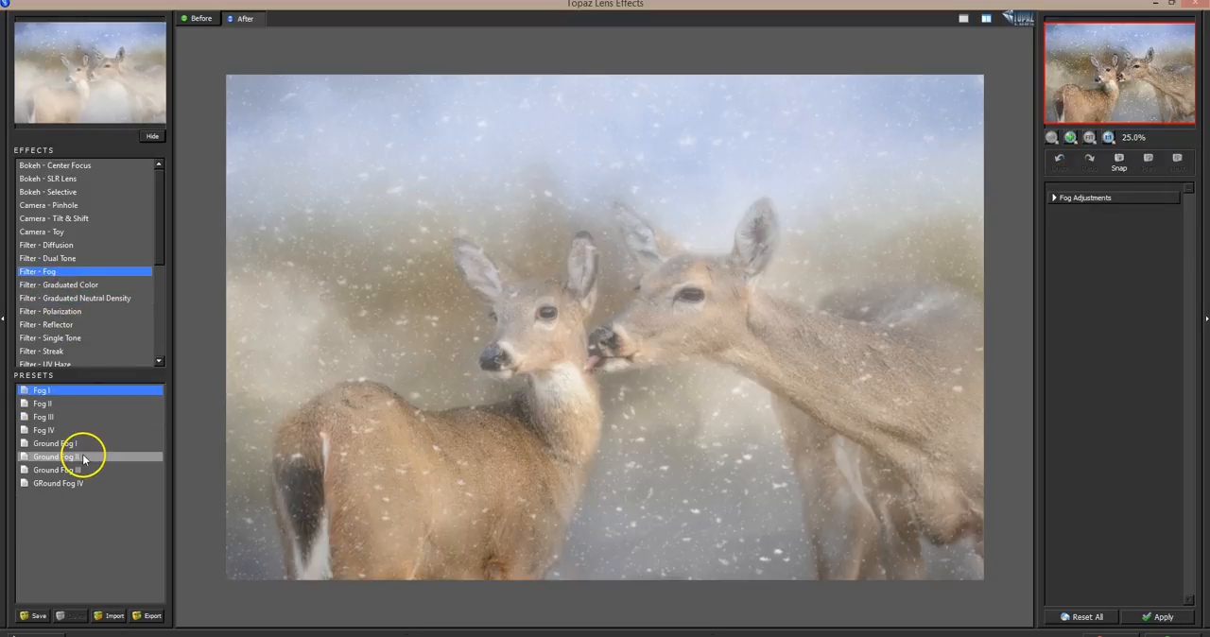
click(86, 483)
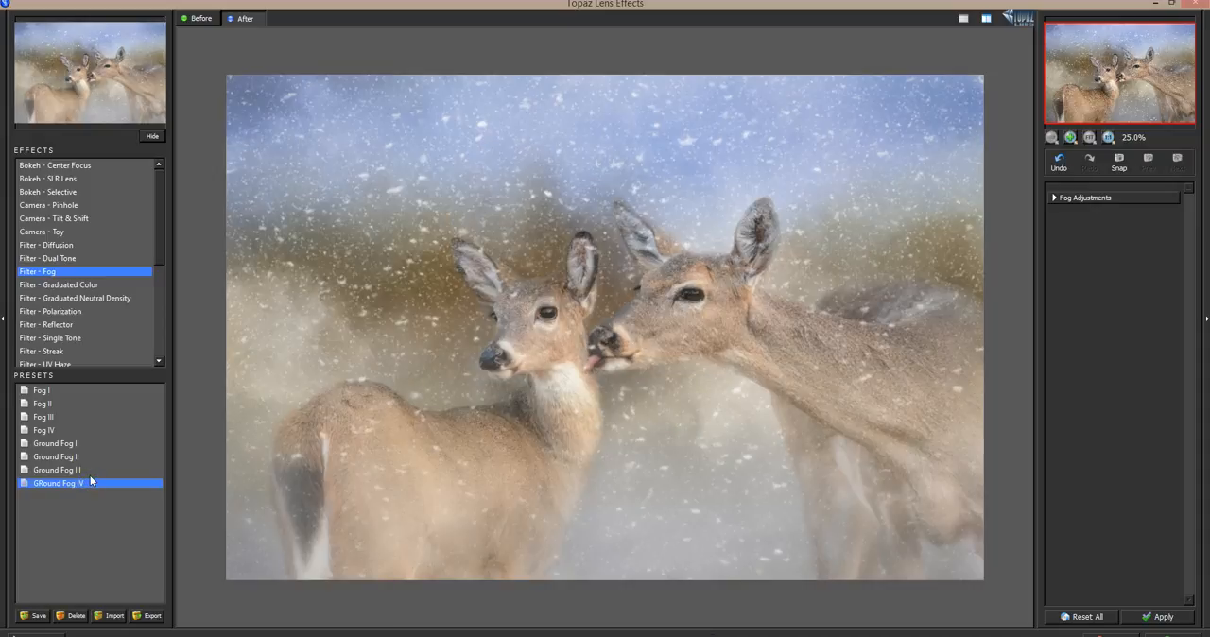
click(81, 470)
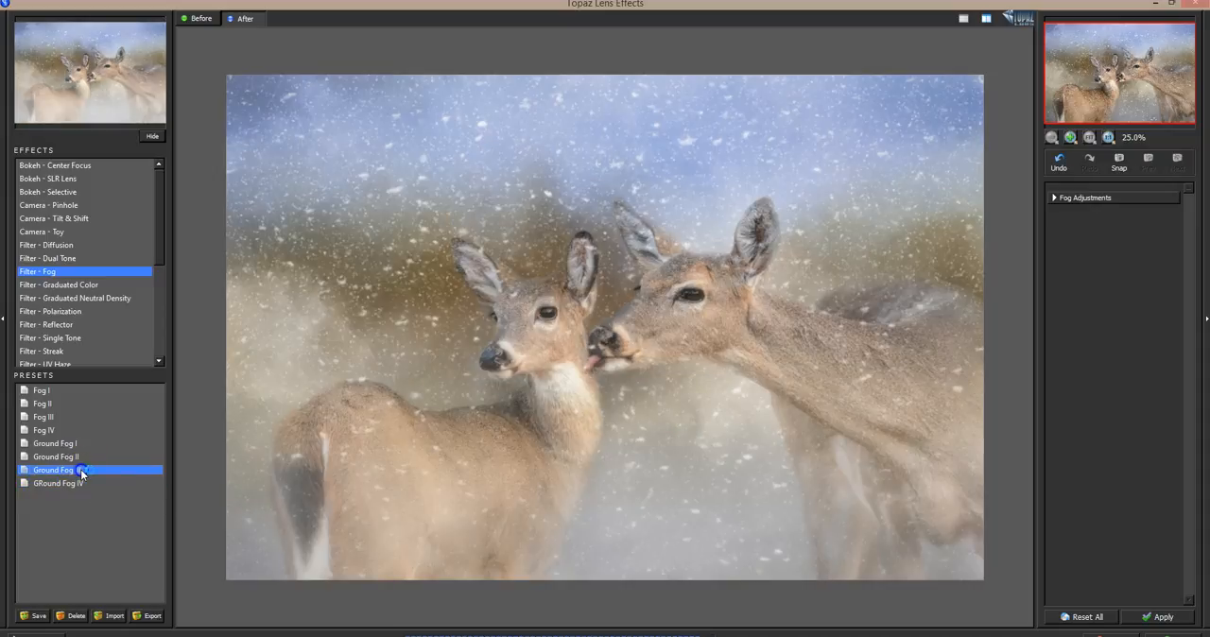
click(82, 458)
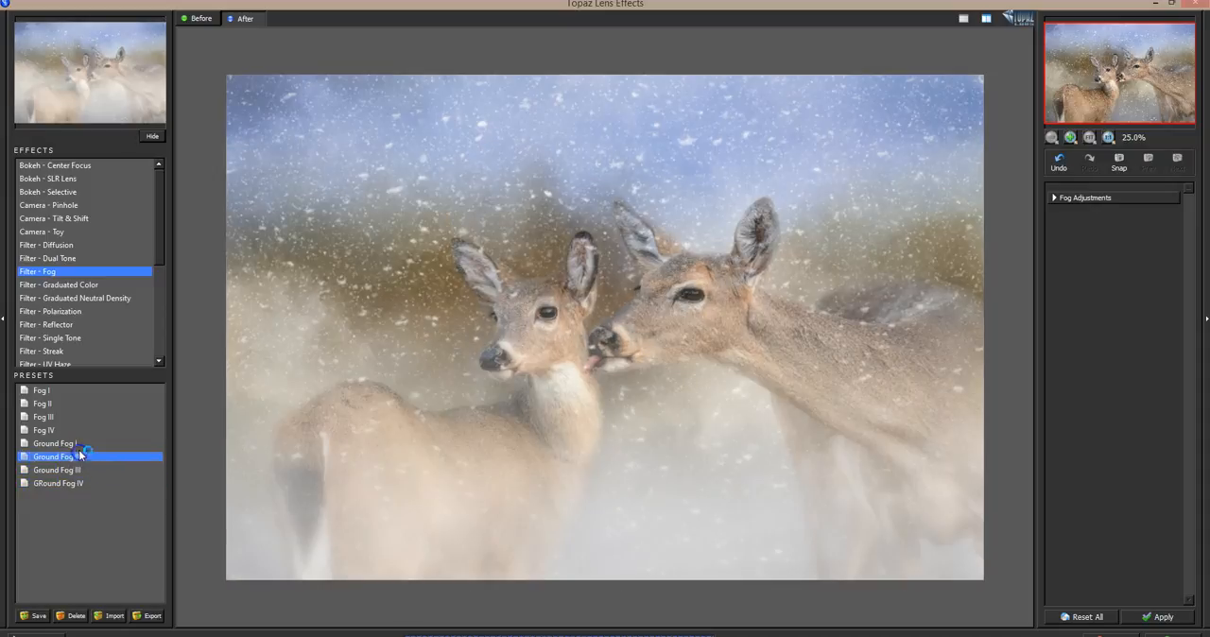
click(79, 444)
click(81, 482)
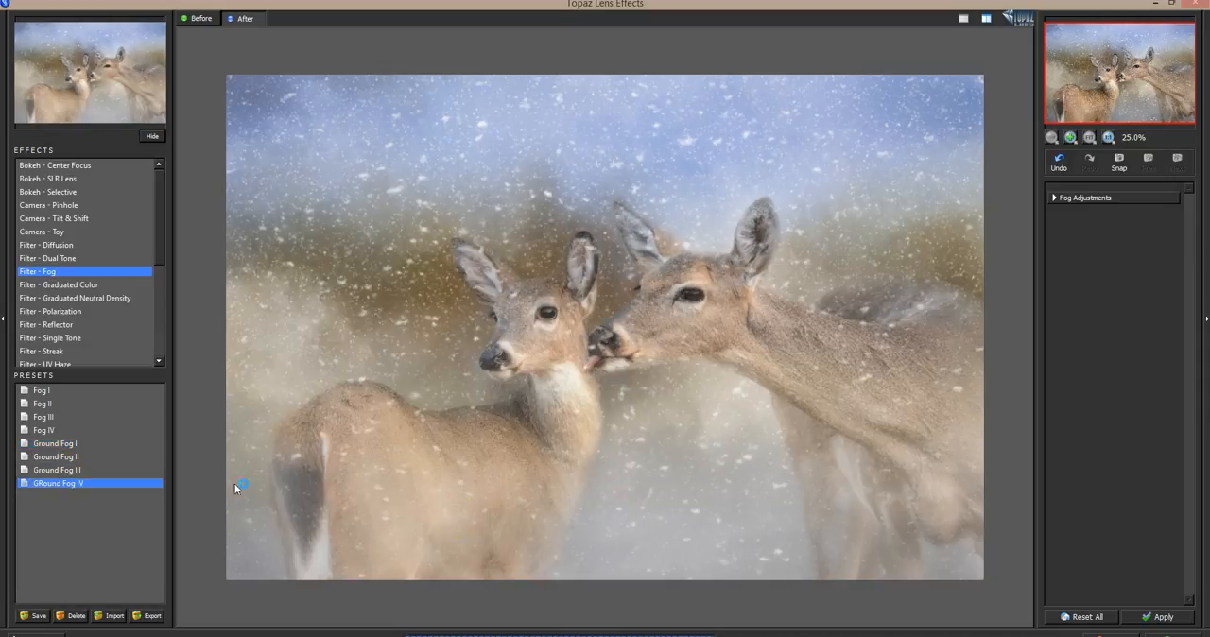
click(645, 521)
click(647, 520)
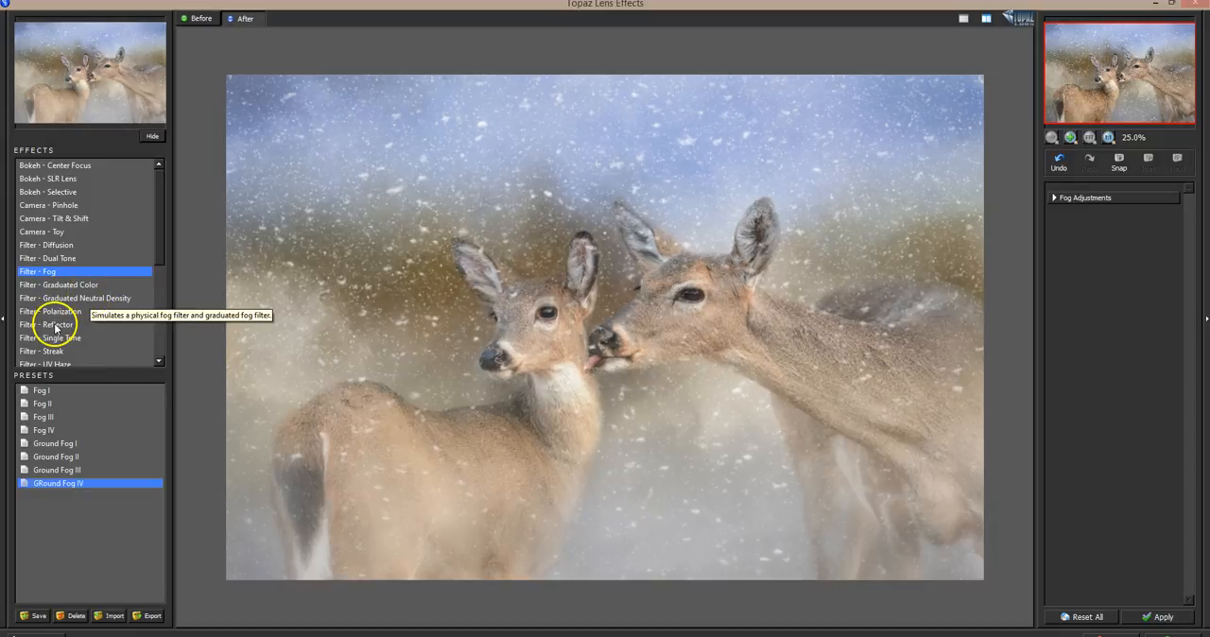
Return to Filter - Graduated Neutral Density and apply its Bottom Quarter 1 Stop preset to the Stamp layer
click(114, 299)
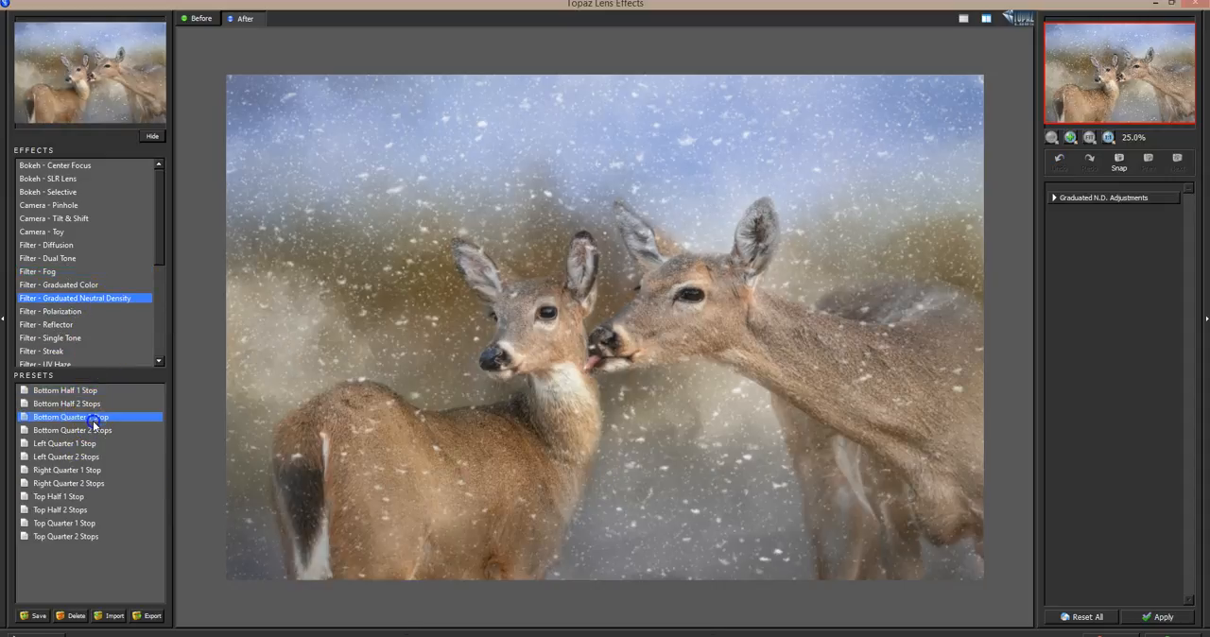
click(738, 519)
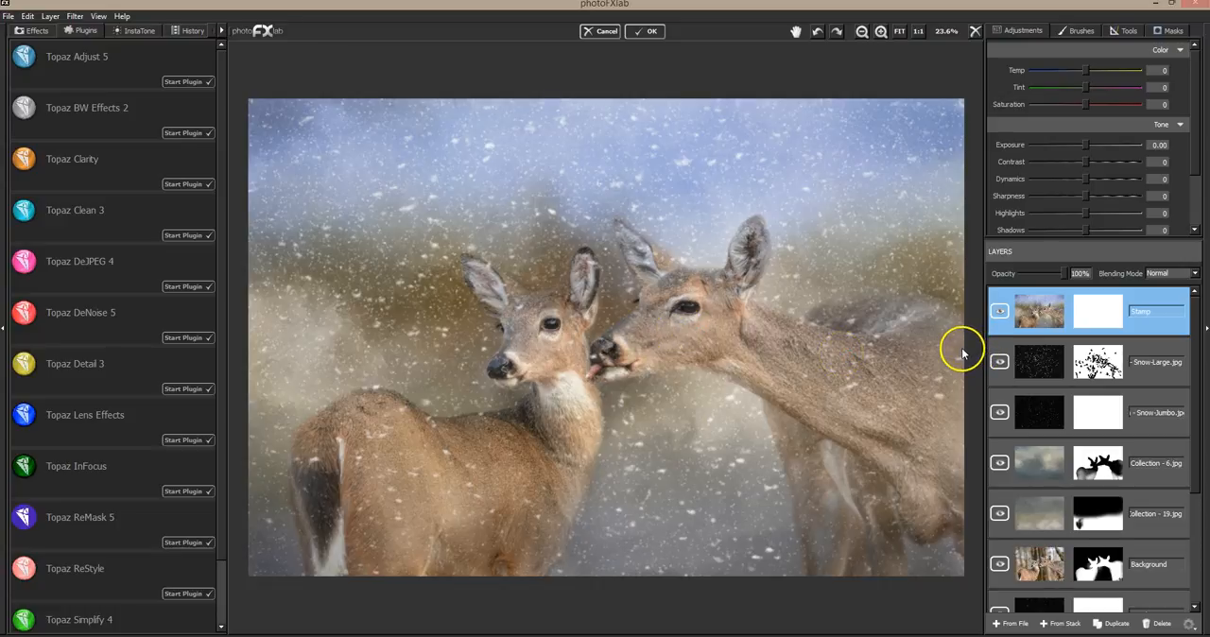
click(860, 32)
click(861, 33)
click(860, 33)
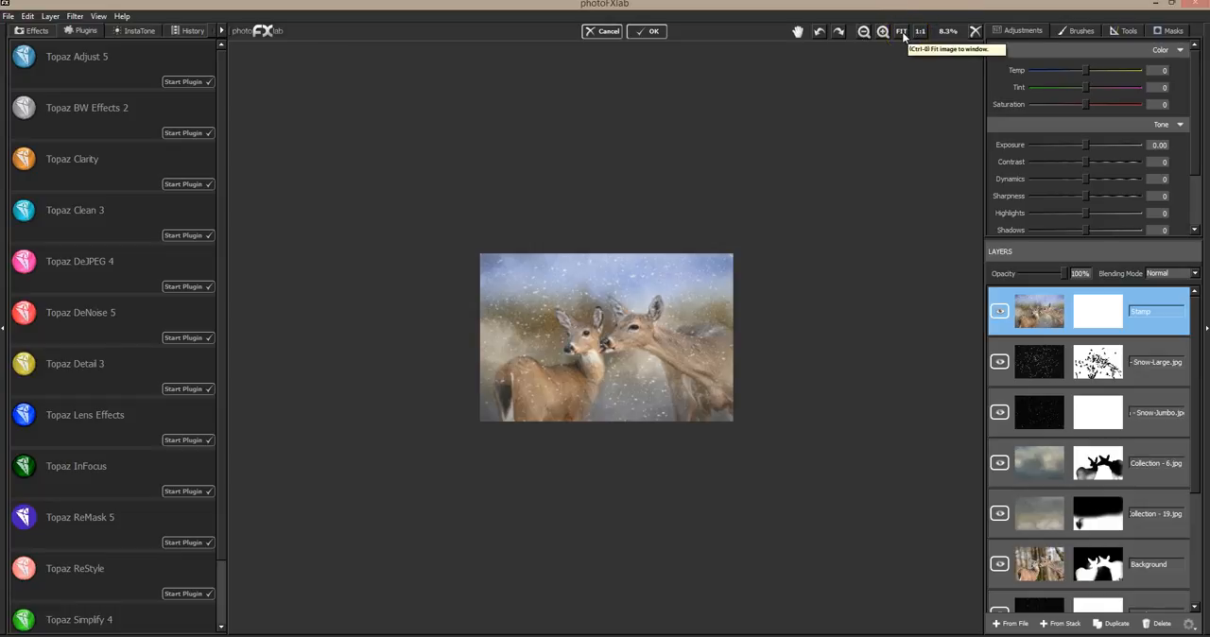
click(901, 32)
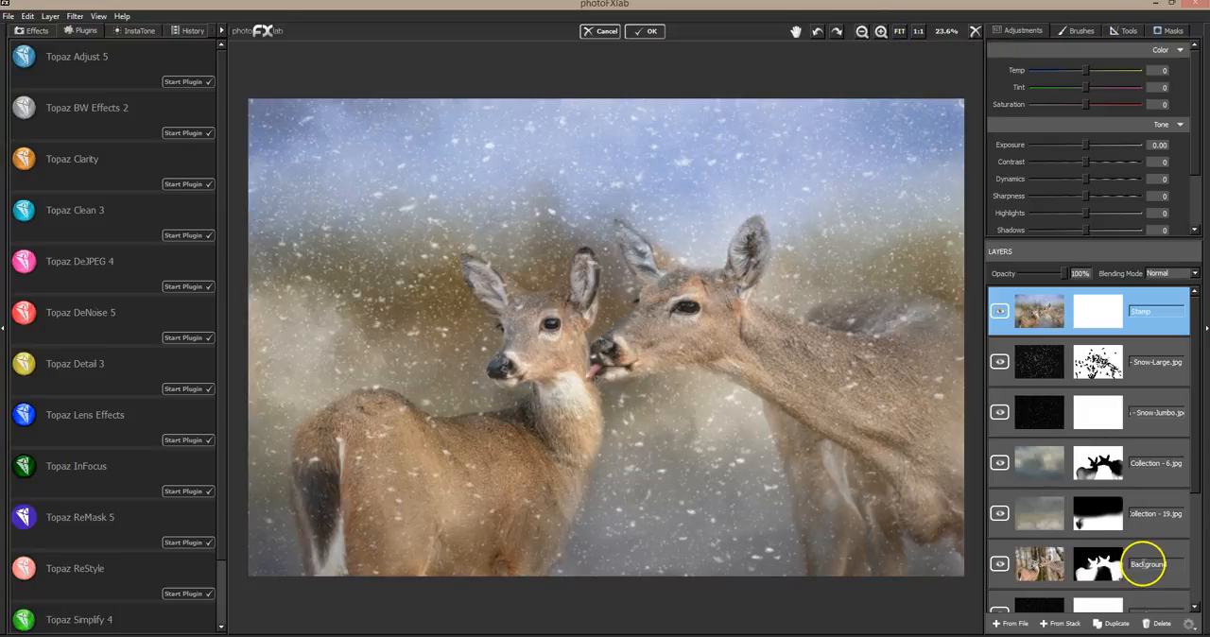
Move the Background layer to the top of the layer stack and reset its mask to reveal the original photo
drag(1197, 405, 1206, 574)
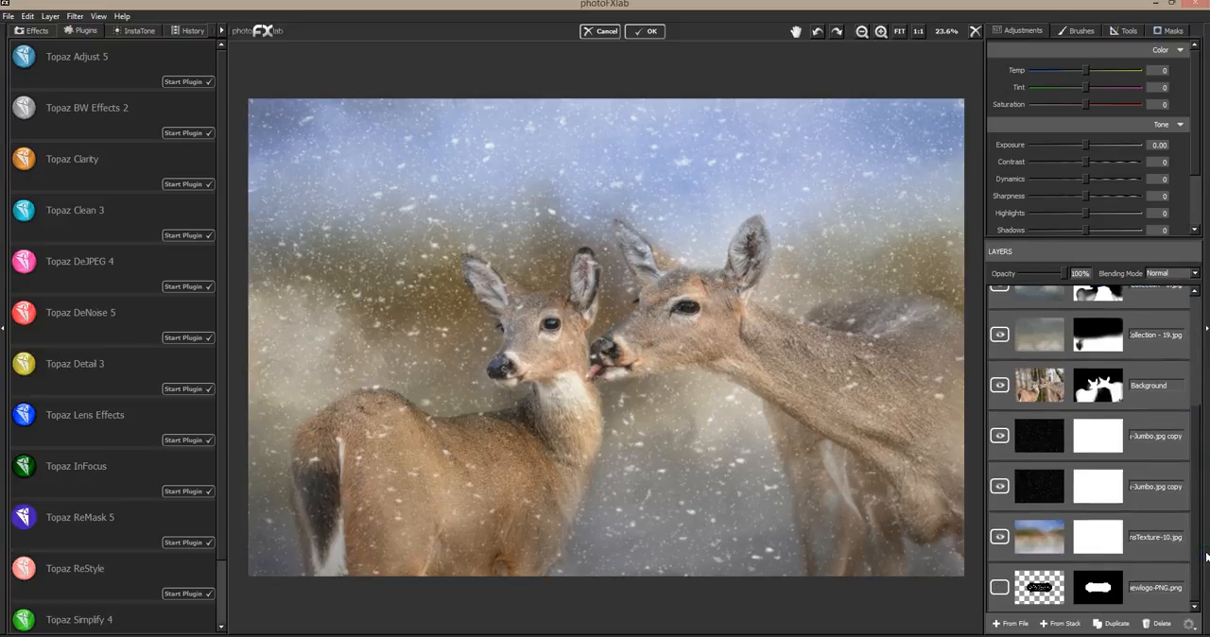
drag(1140, 378, 1170, 287)
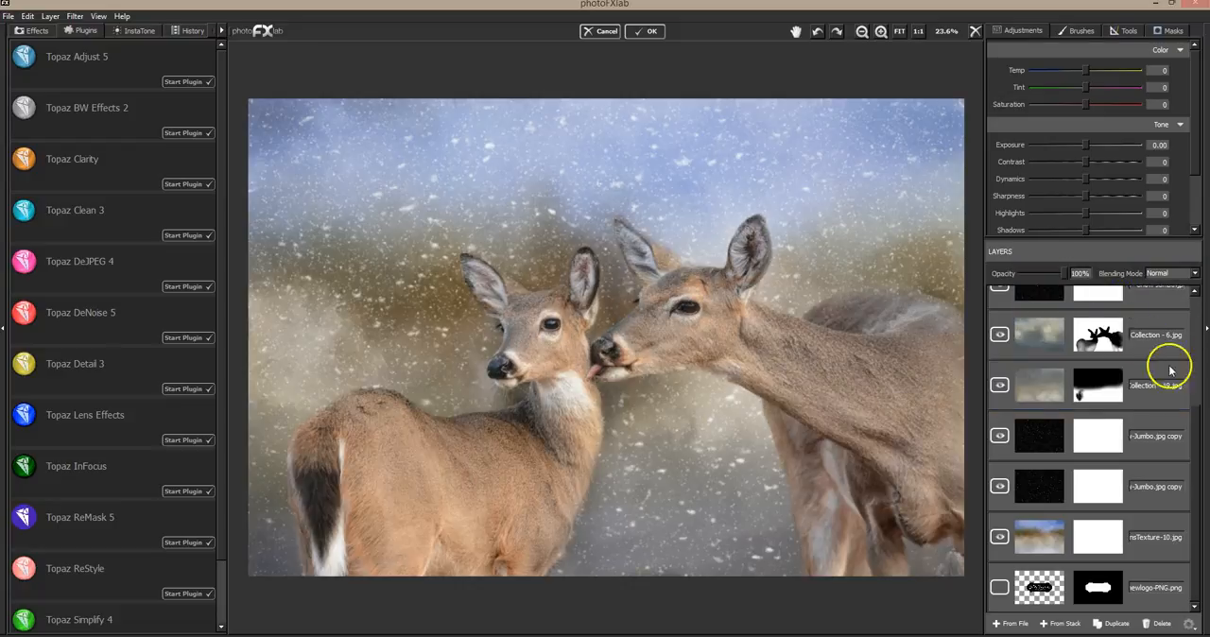
drag(1196, 400, 1196, 304)
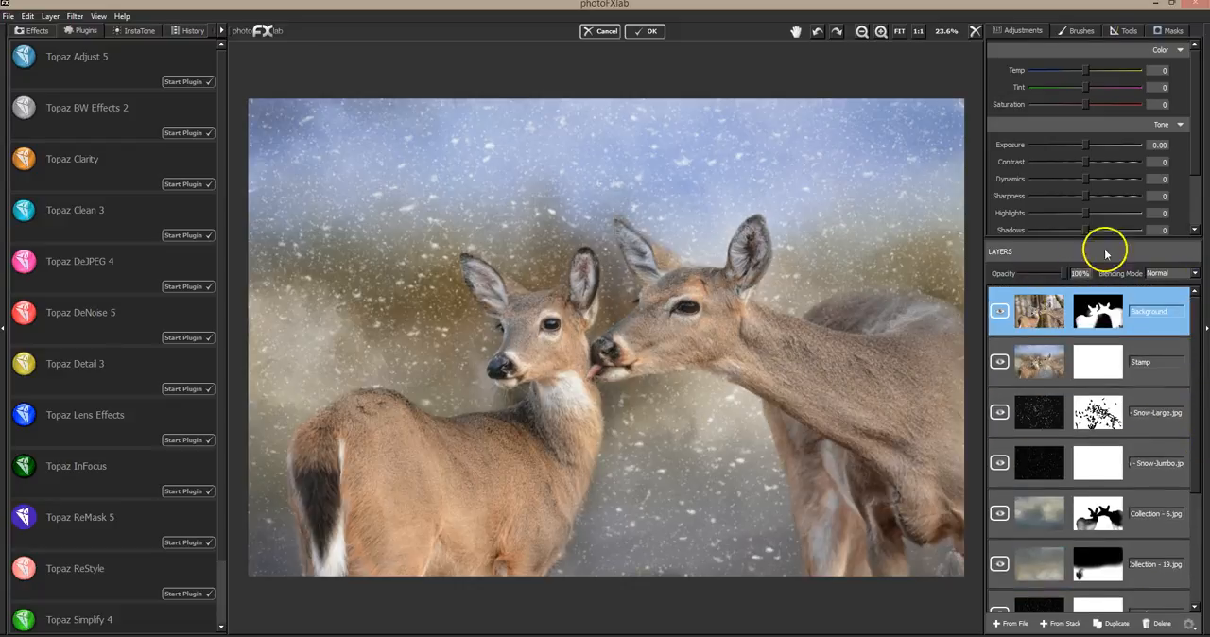
click(1169, 30)
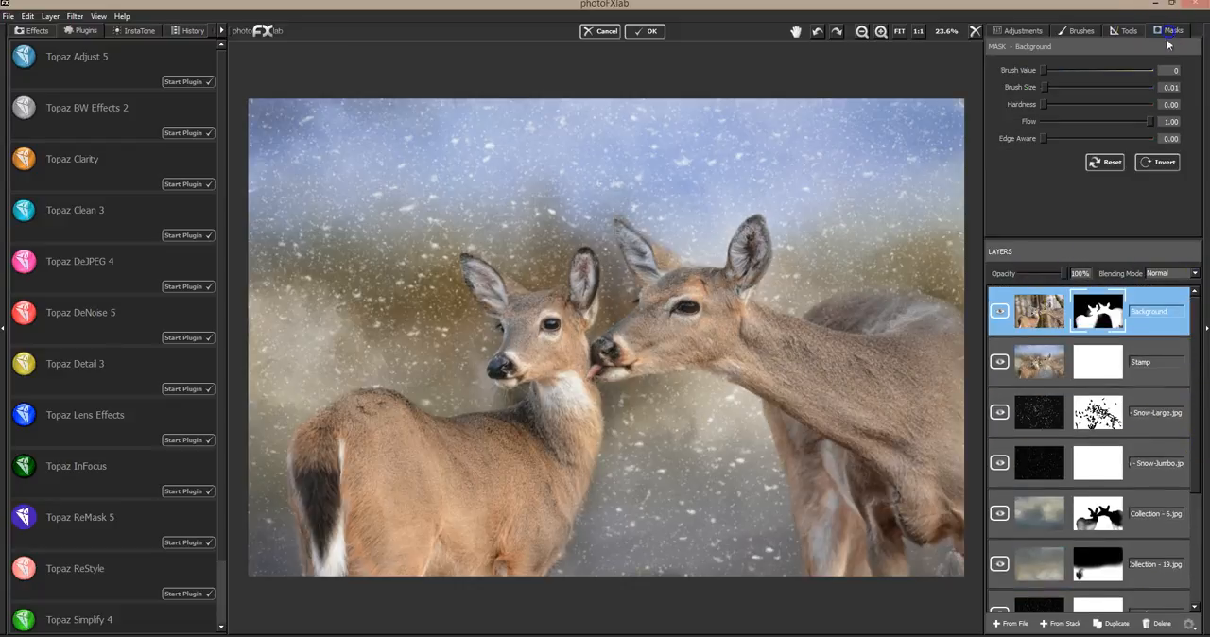
click(1107, 163)
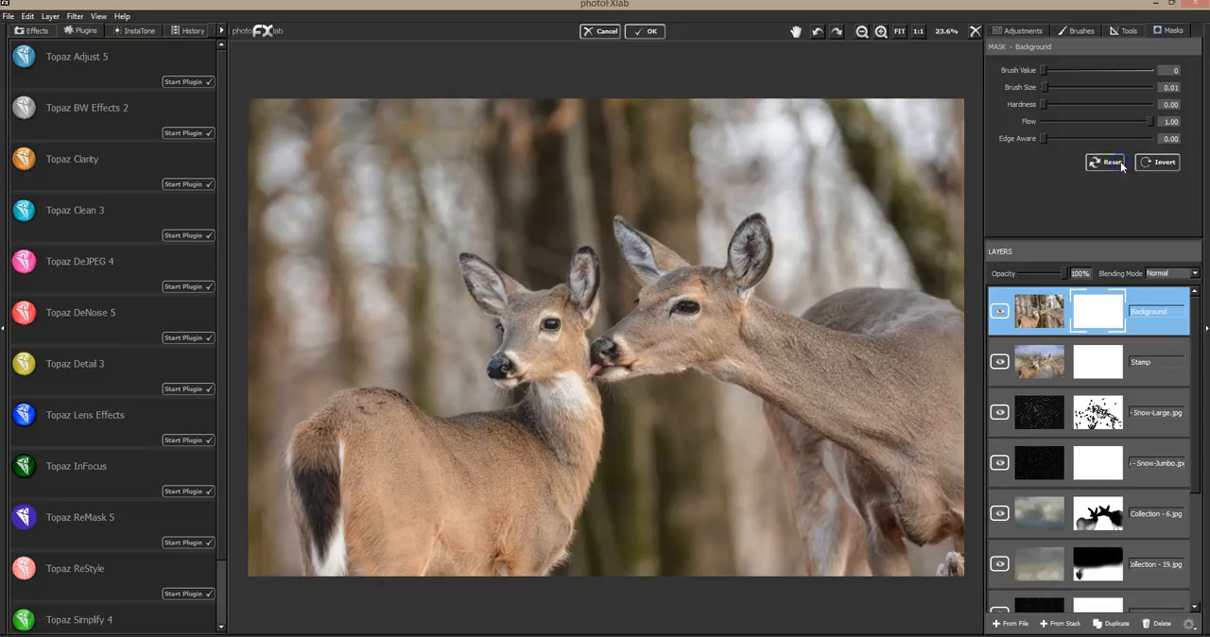
Move the Stamp layer above the Background layer and toggle its visibility to compare the snowy scene with the original photo
click(1000, 311)
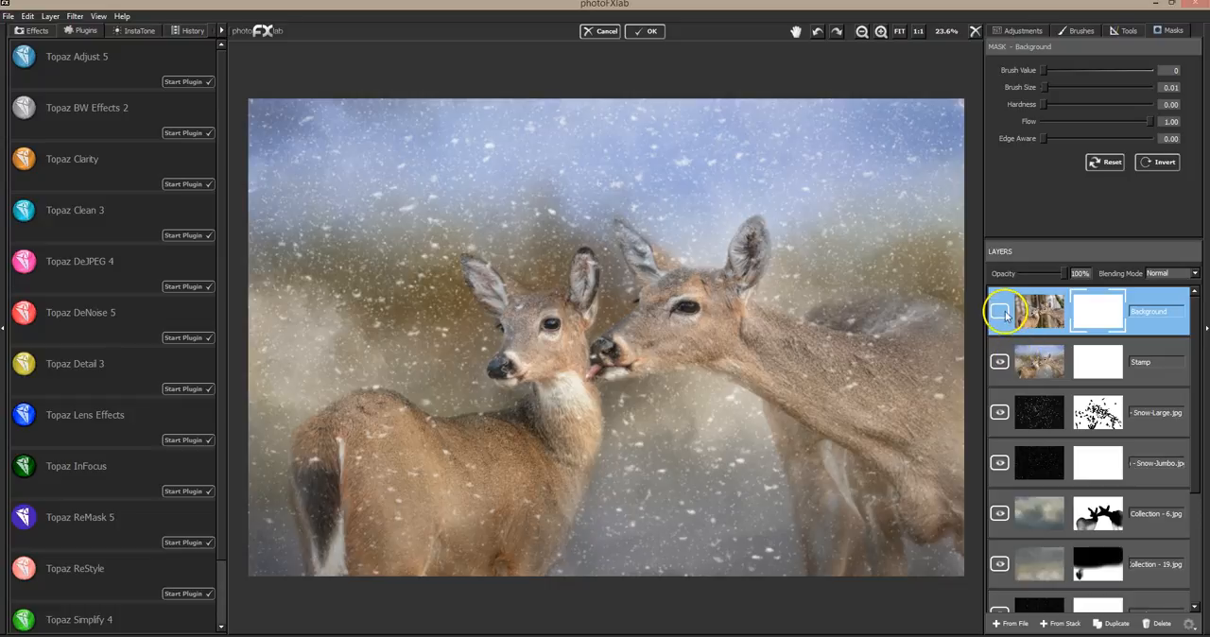
click(1004, 311)
drag(1038, 358, 1044, 311)
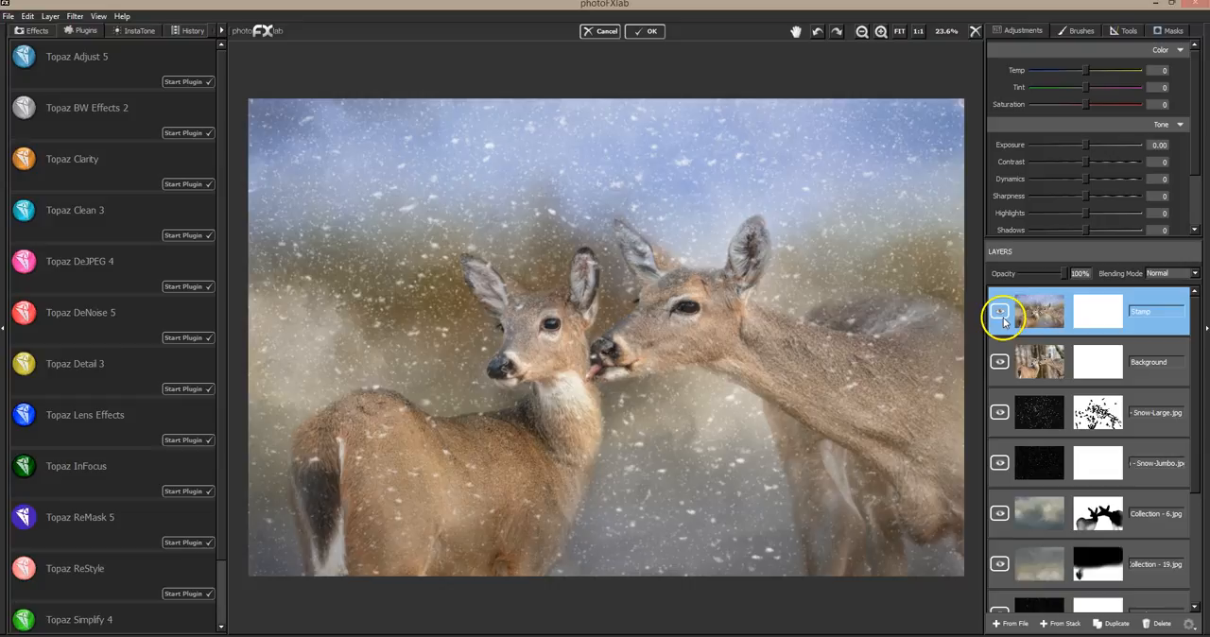
click(1000, 312)
click(1000, 310)
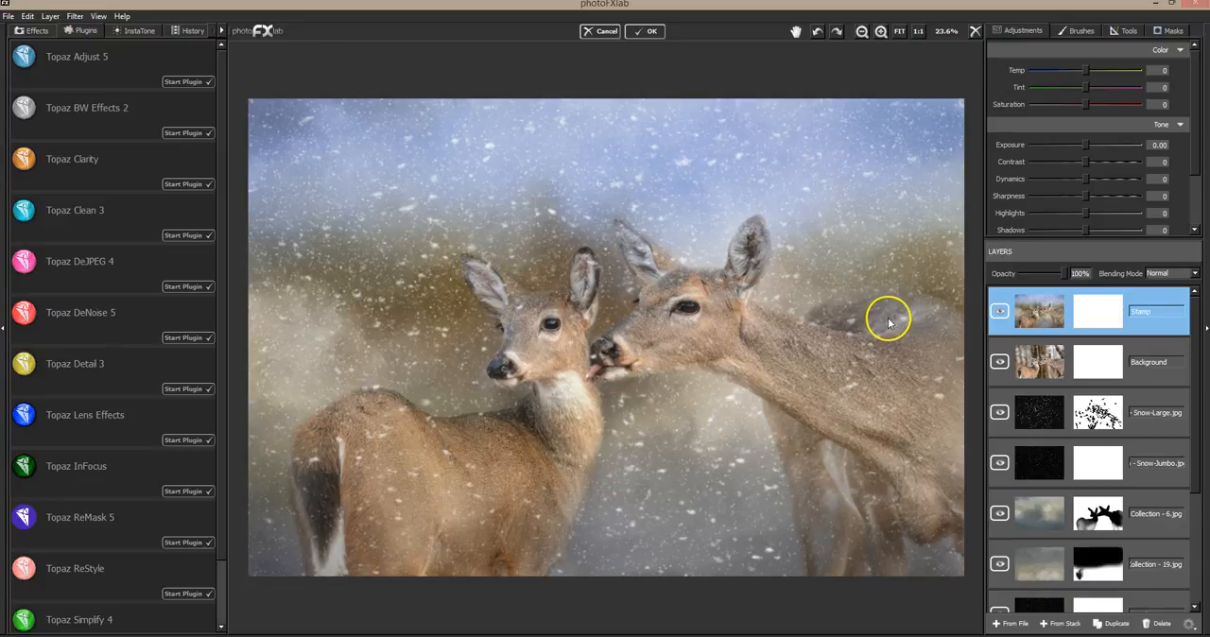